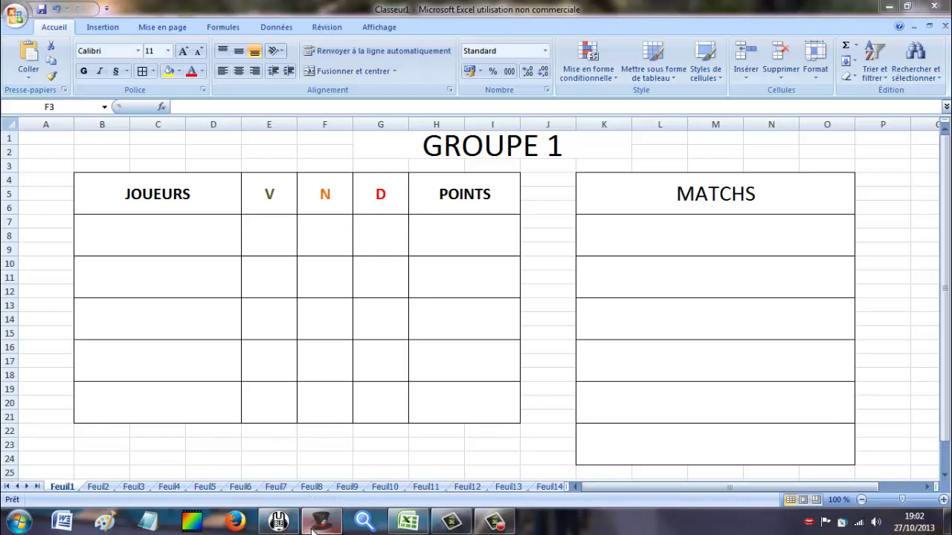
Shuffle The Hat's 64 player names into a new random order, then return to Excel's GROUPE 1 sheet.
click(315, 525)
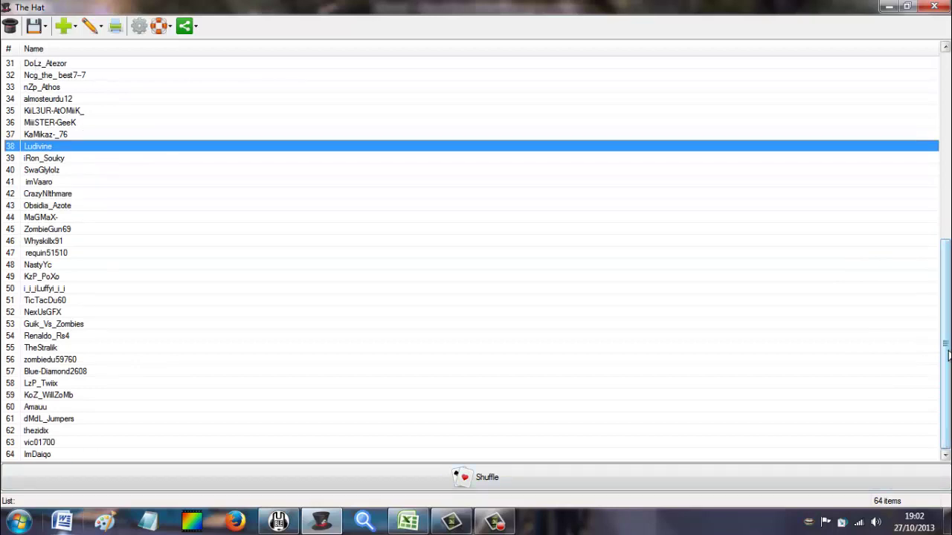
drag(946, 357, 949, 166)
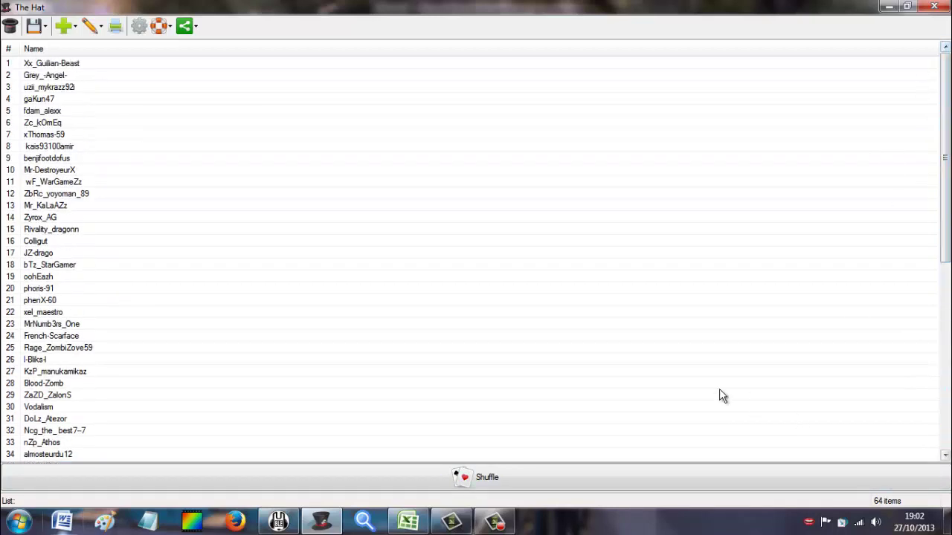
click(473, 479)
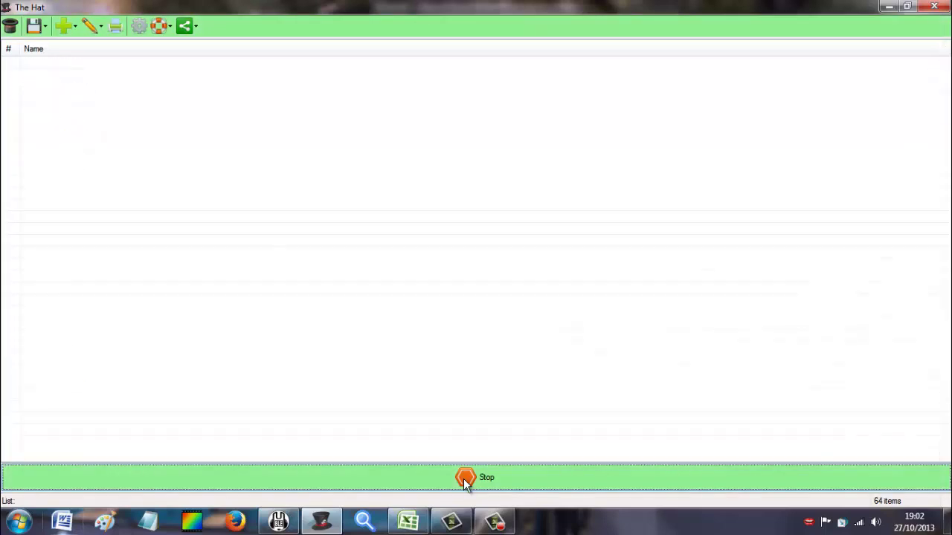
click(465, 480)
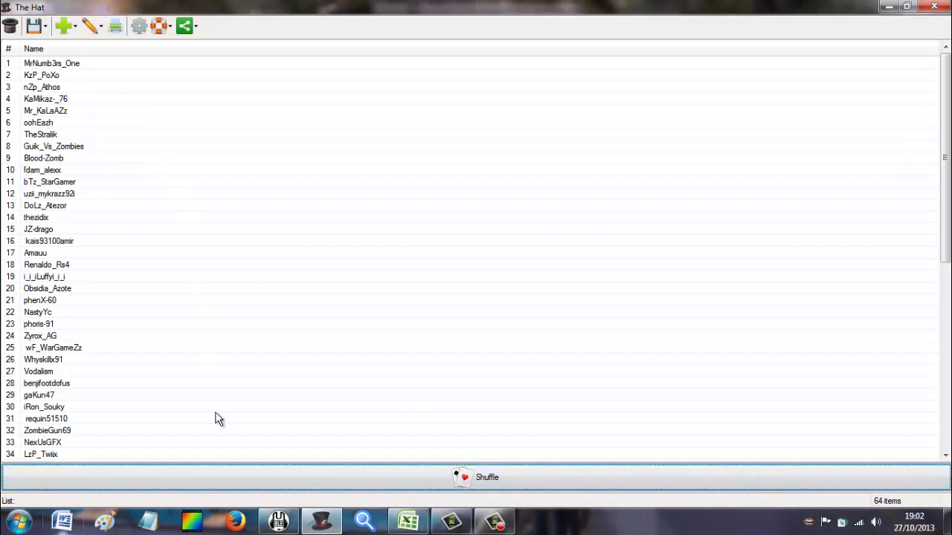
click(420, 522)
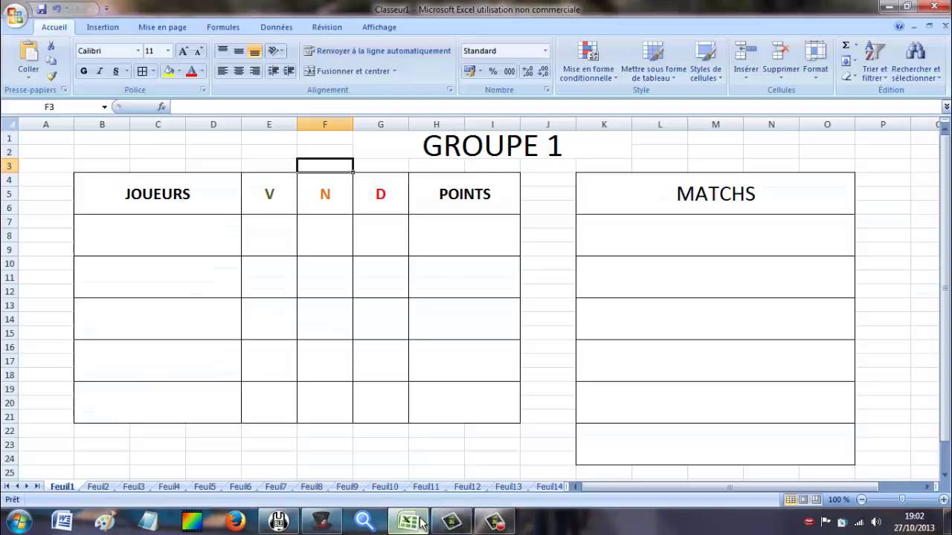
Enter the first two shuffled player names into GROUPE 1's JOUEURS cells B7 and B10.
click(181, 228)
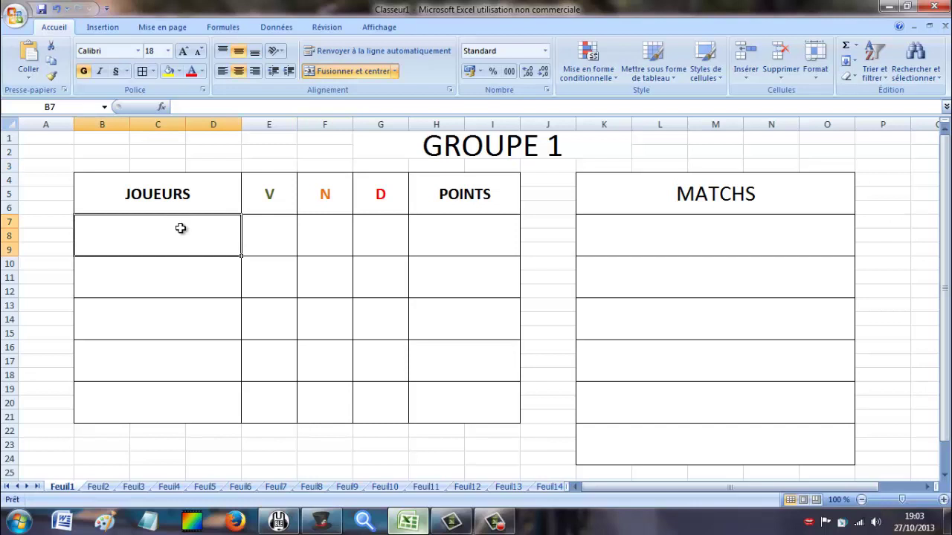
text(Mr)
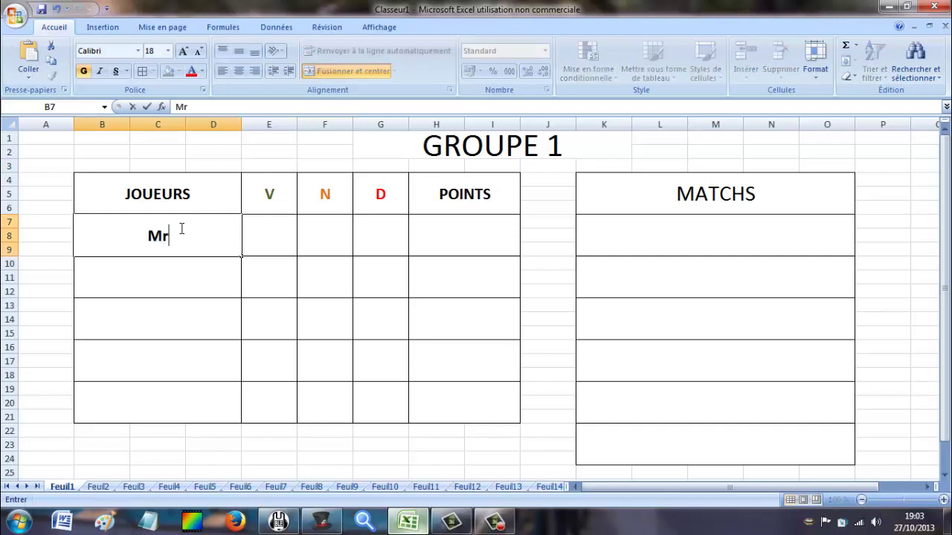
text( Nu)
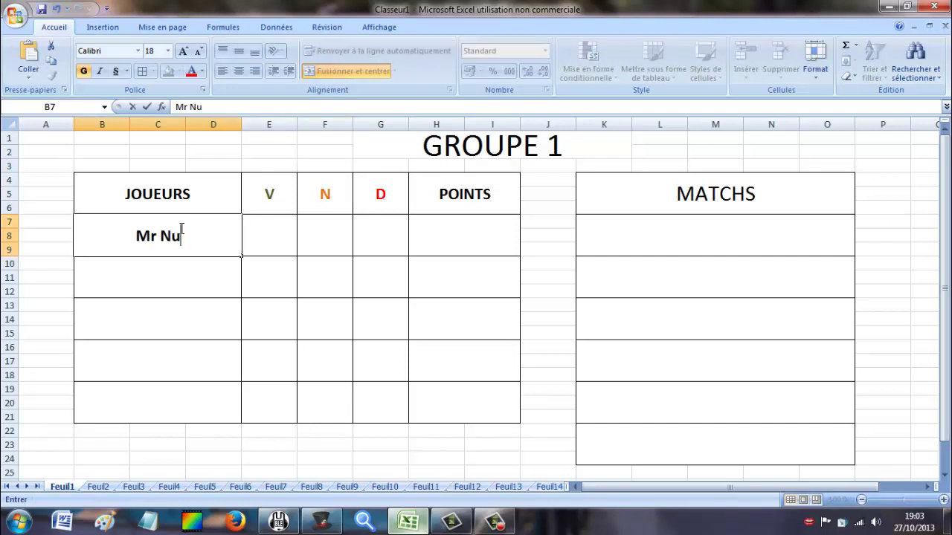
text(mb3rs)
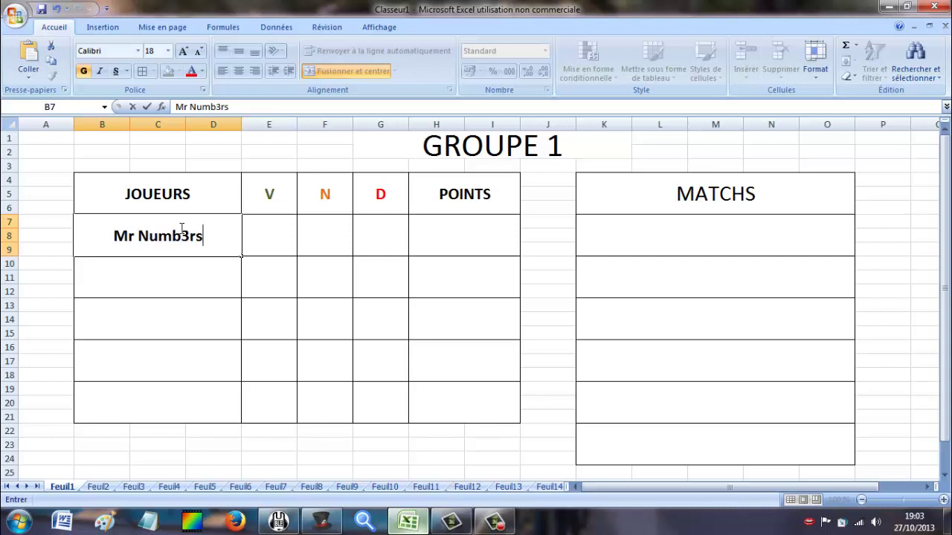
text(_one)
click(195, 270)
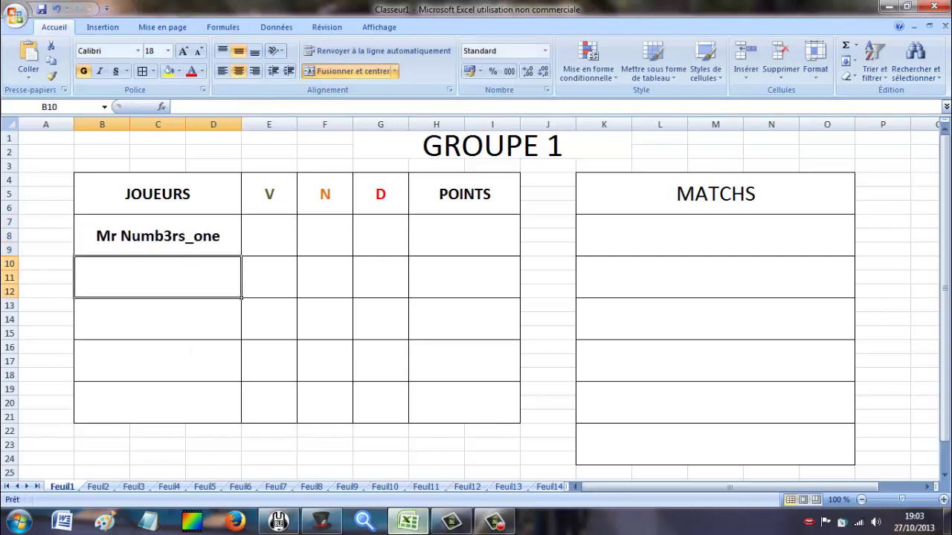
click(322, 520)
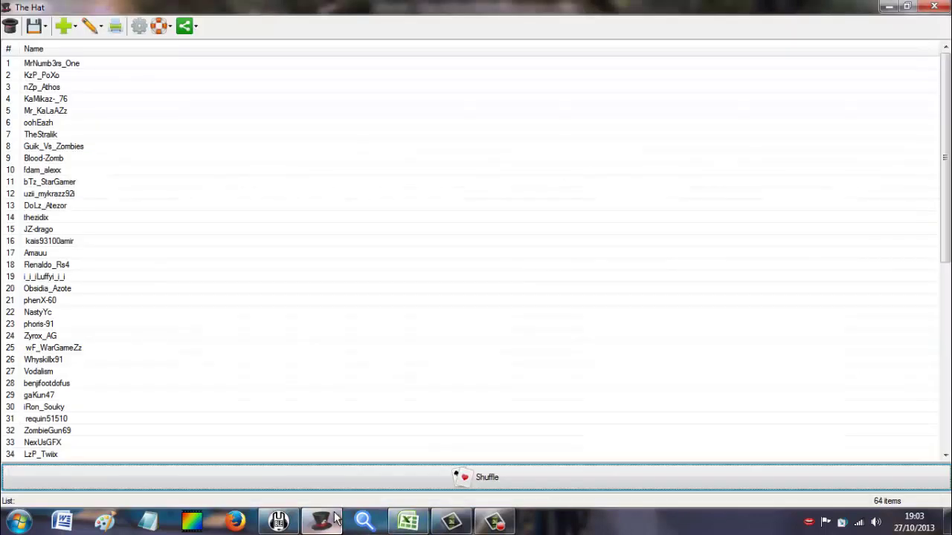
click(334, 518)
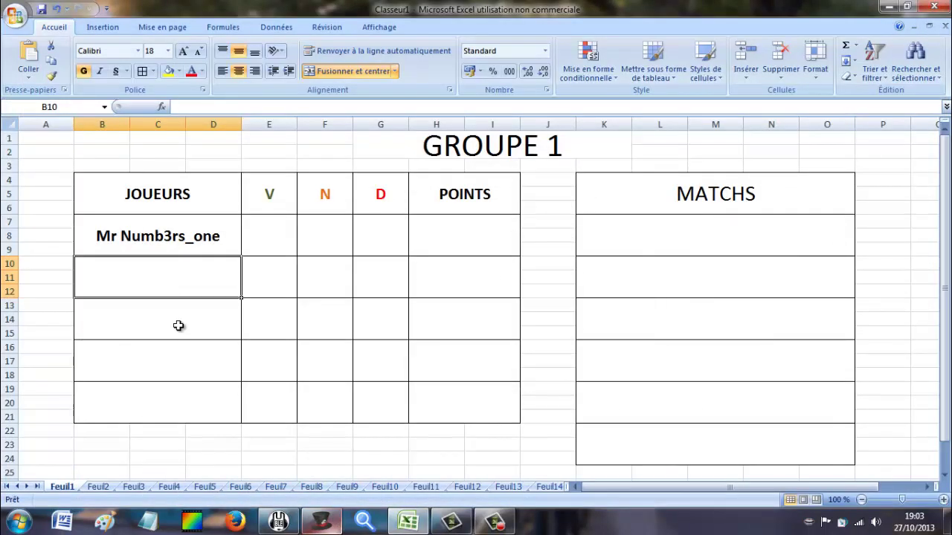
text(KzP_Poxo)
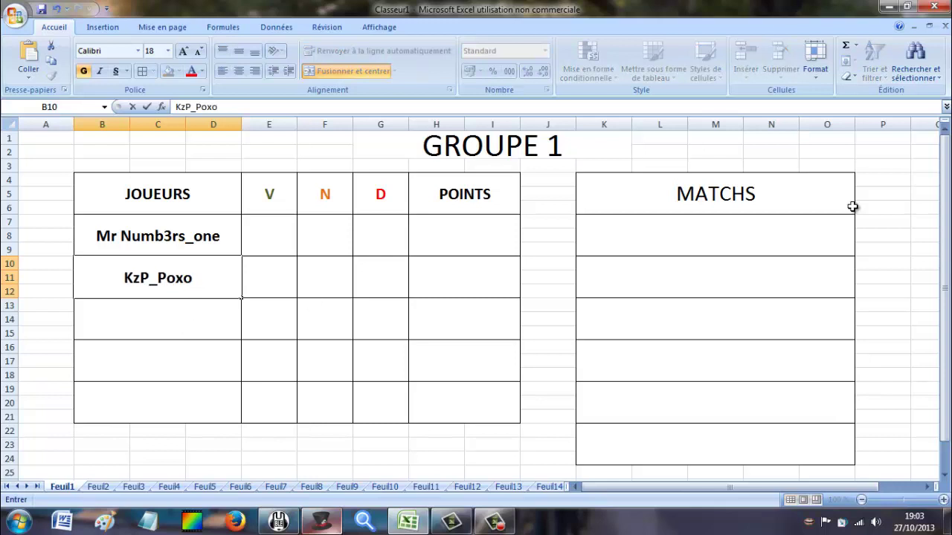
key(Return)
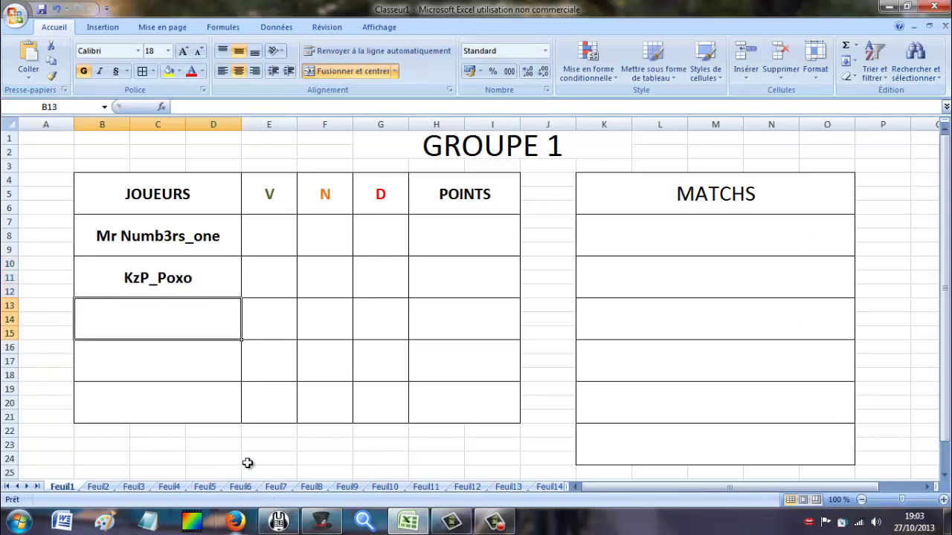
Enter the third and fourth shuffled player names into GROUPE 1's cells B13 and B16.
text(nZp)
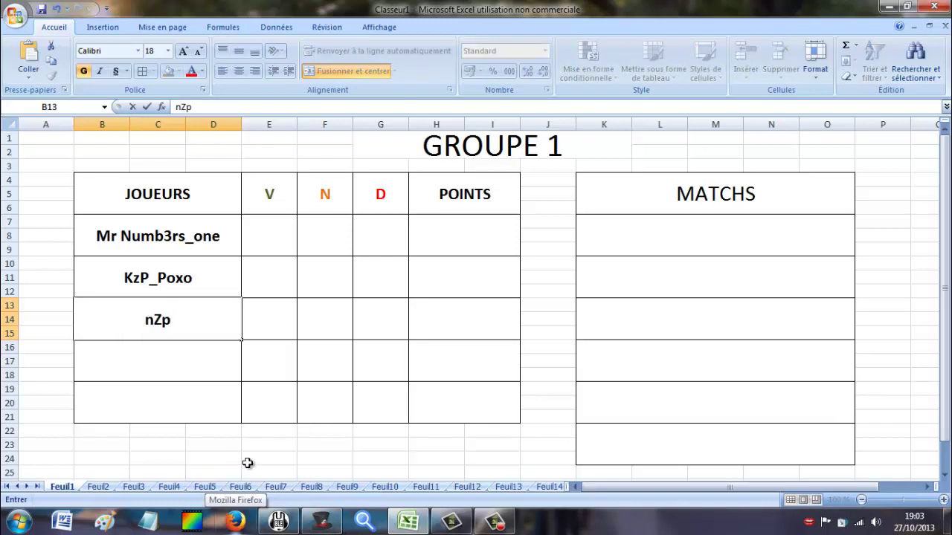
text(_Athos)
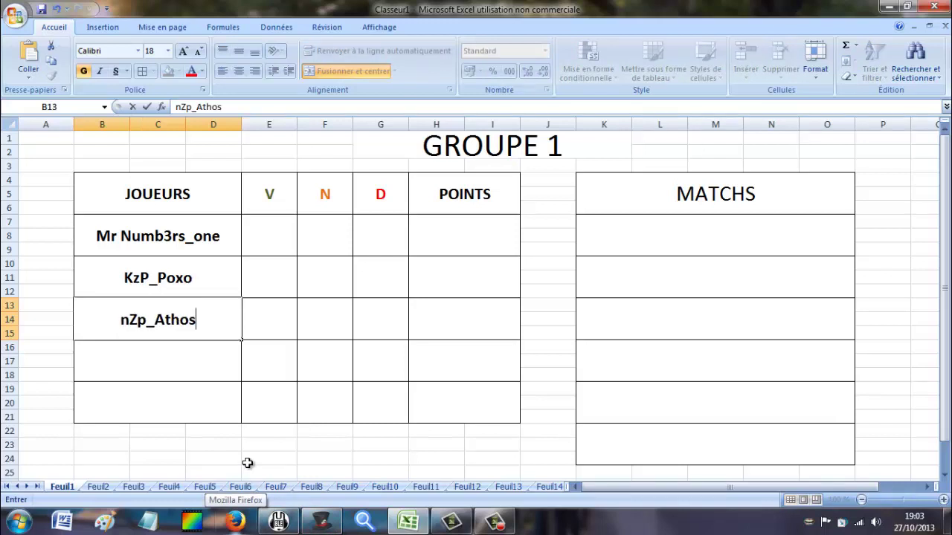
click(322, 522)
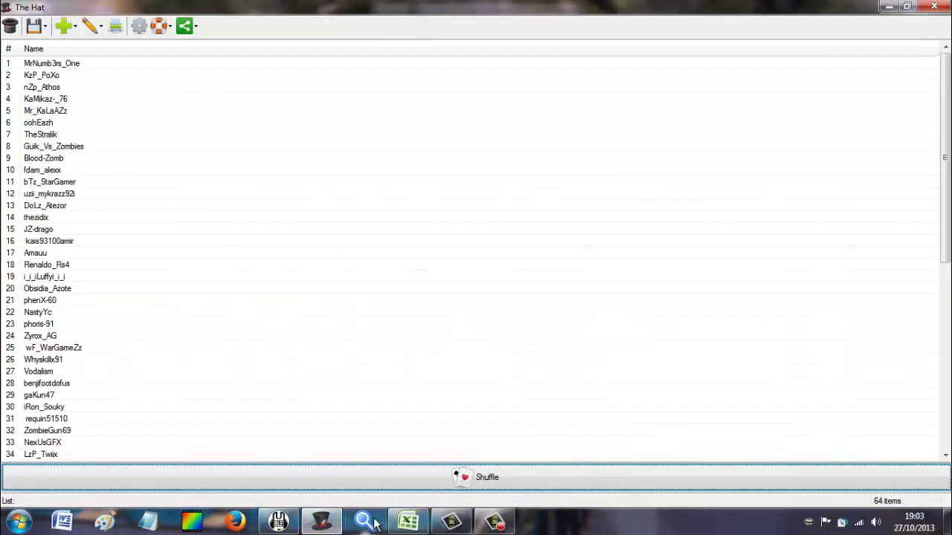
click(407, 522)
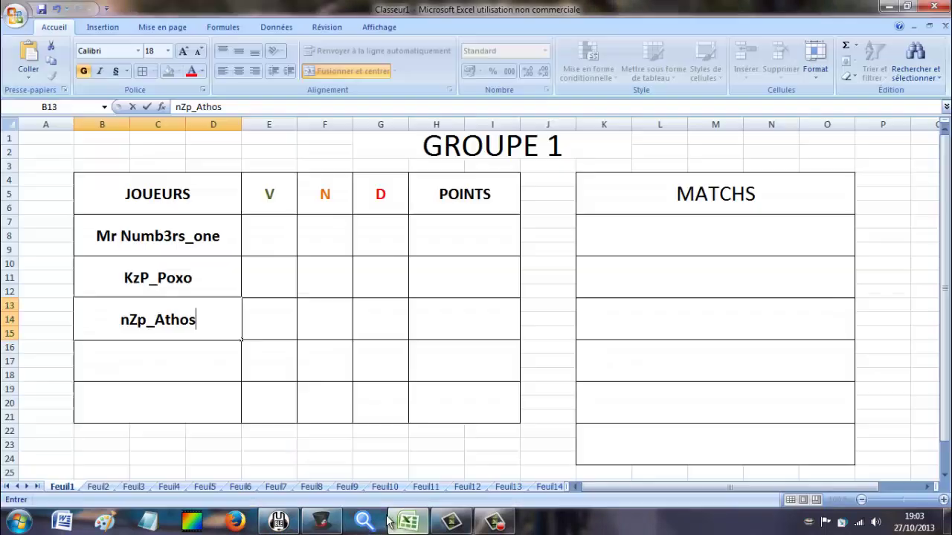
click(177, 359)
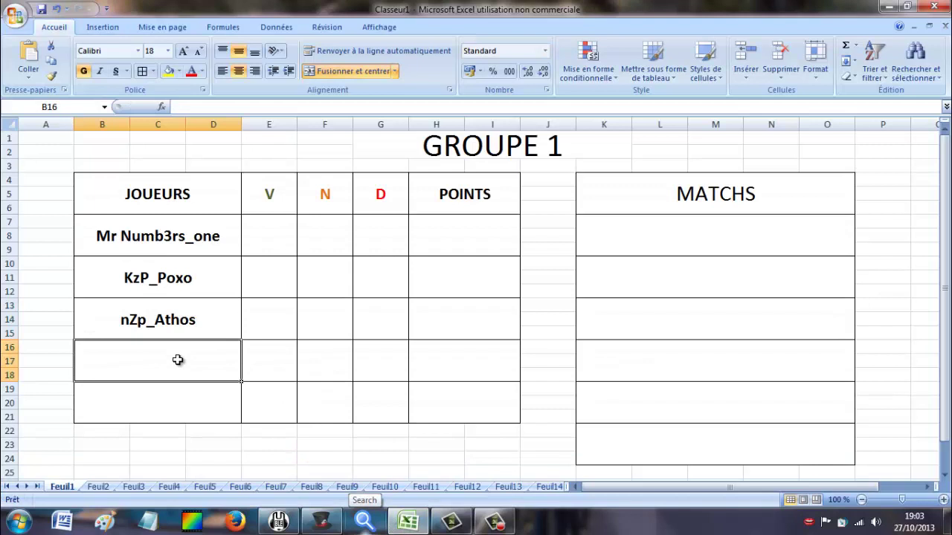
text(L)
text(KaMik)
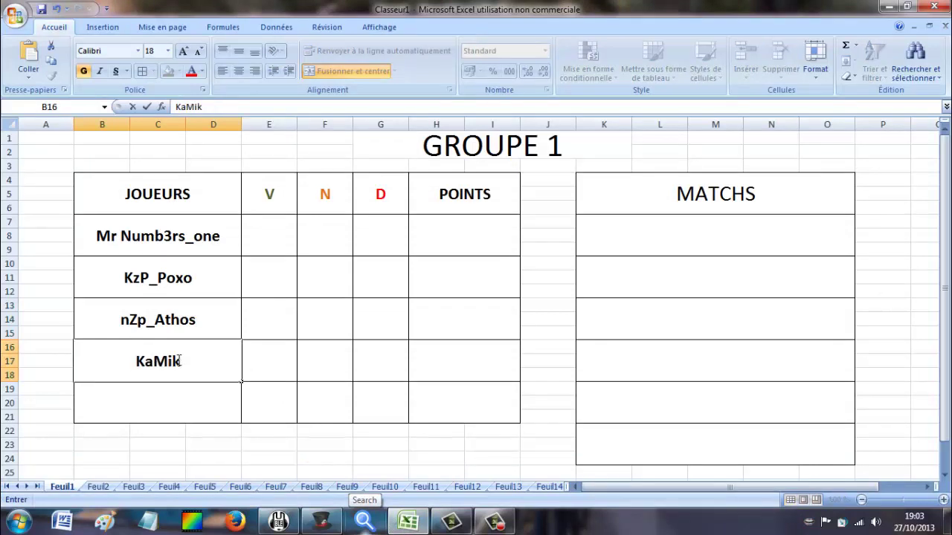
text(az)
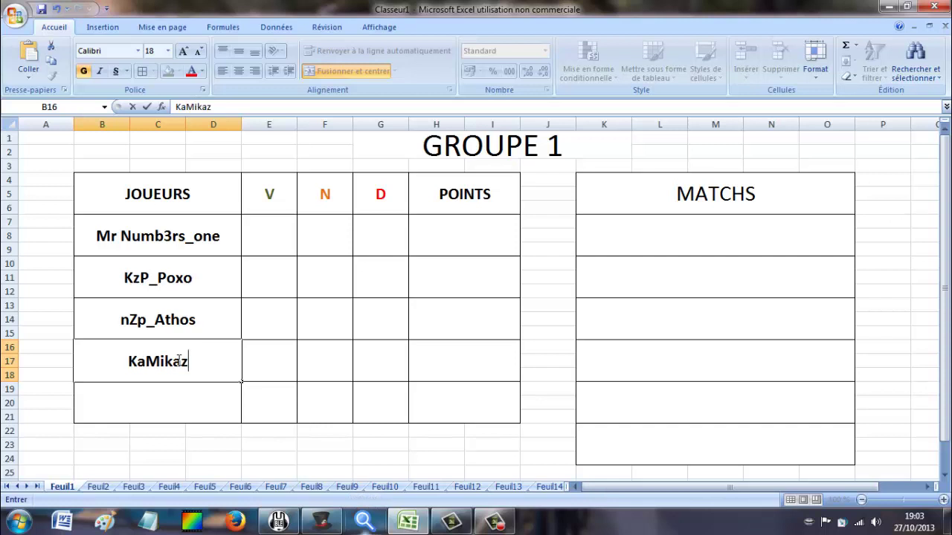
text(-_)
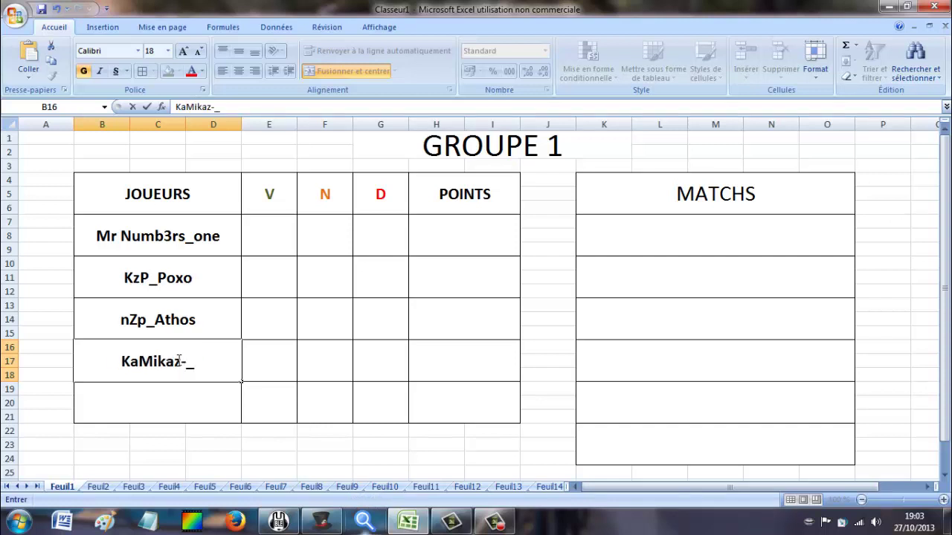
text(76)
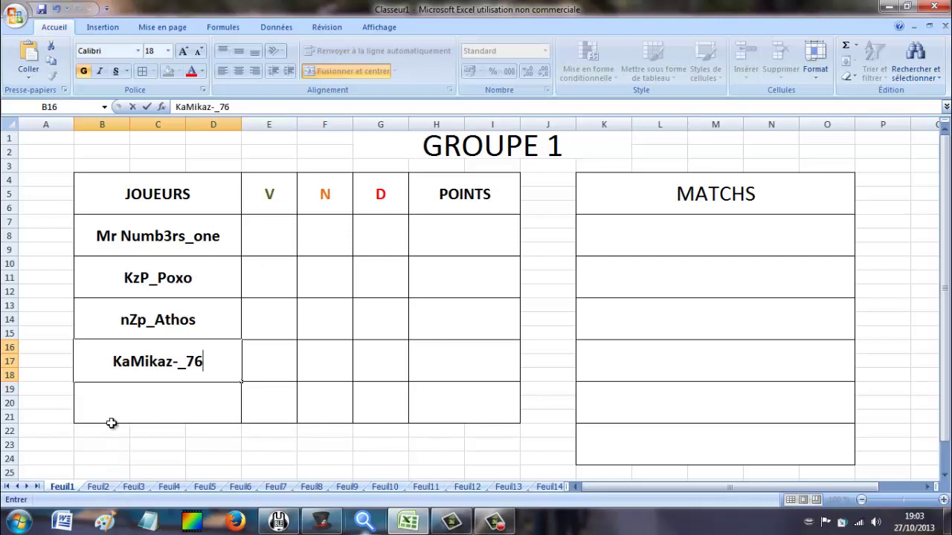
drag(85, 408, 477, 410)
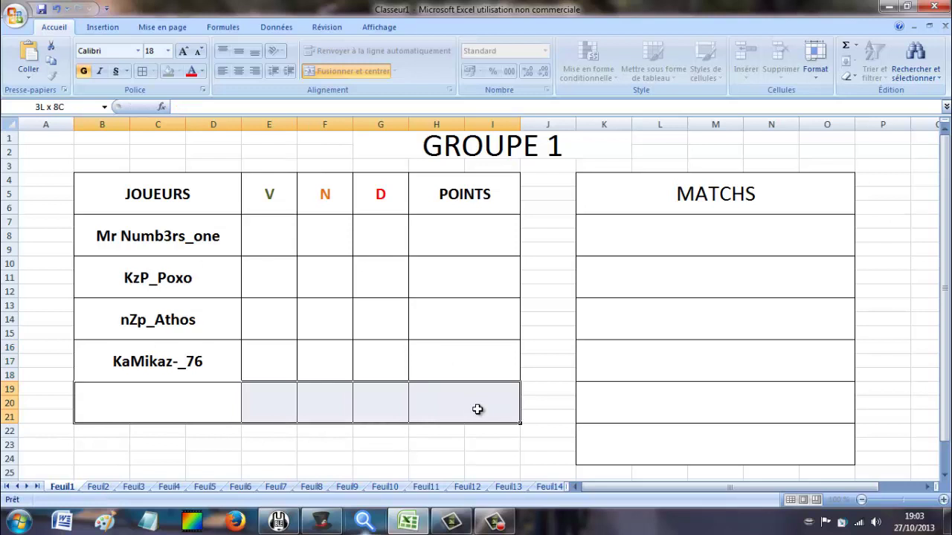
click(251, 453)
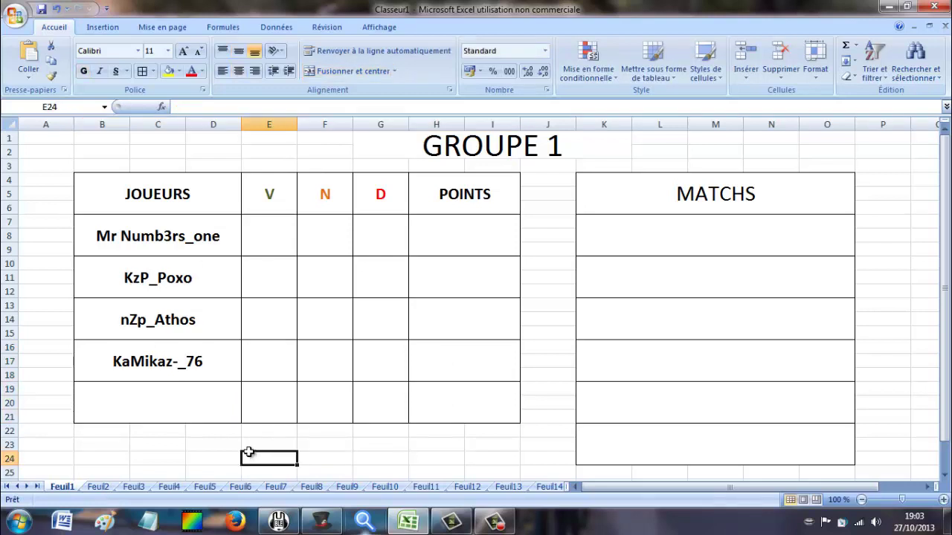
click(99, 488)
Enter the next two shuffled player names into GROUPE 2's JOUEURS cells B7 and B10.
click(171, 249)
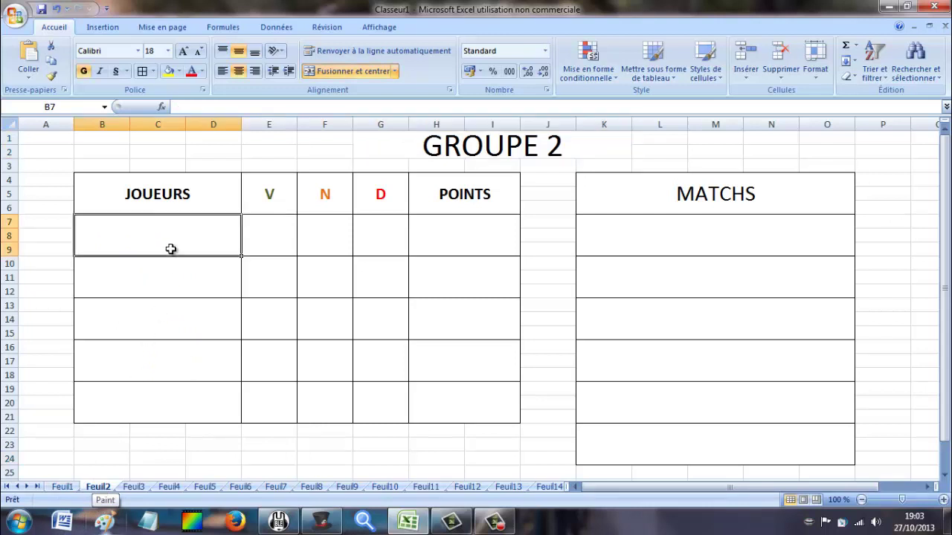
click(364, 521)
click(168, 245)
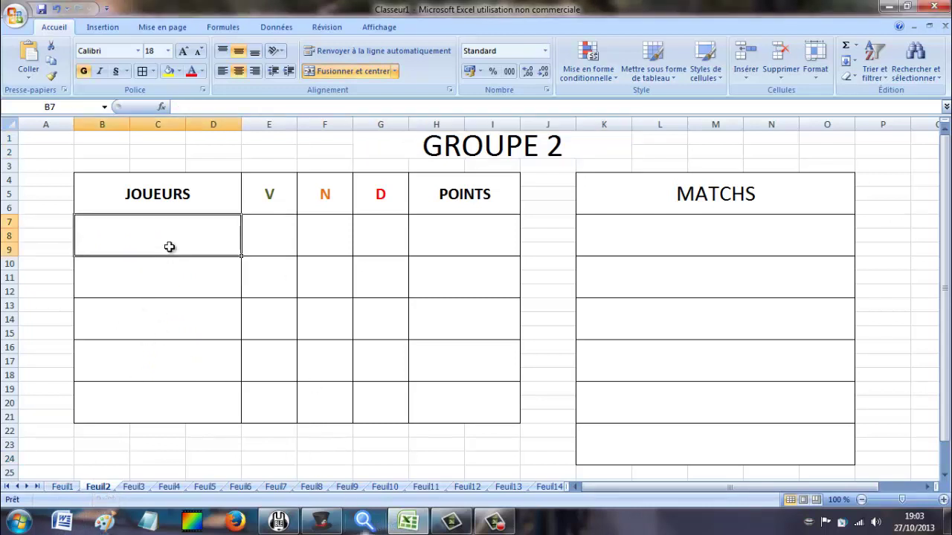
click(411, 519)
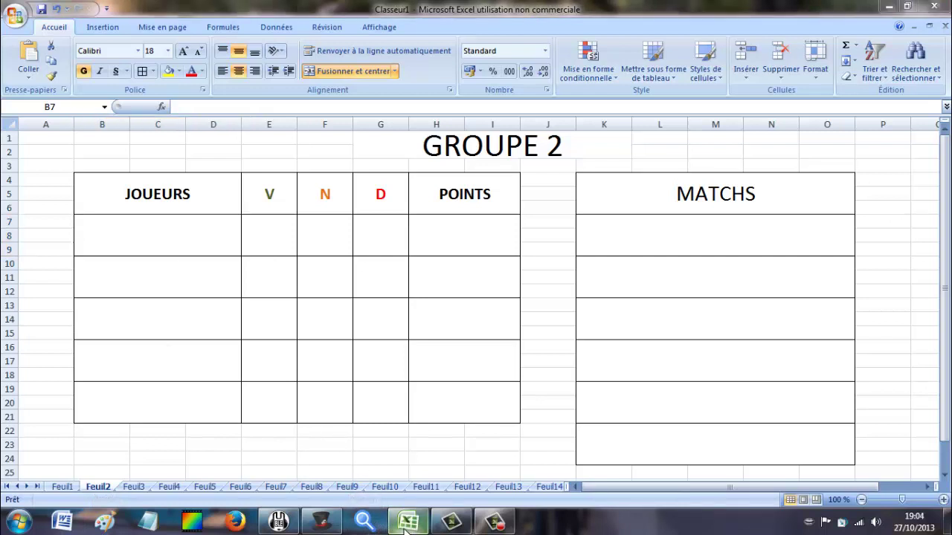
click(321, 522)
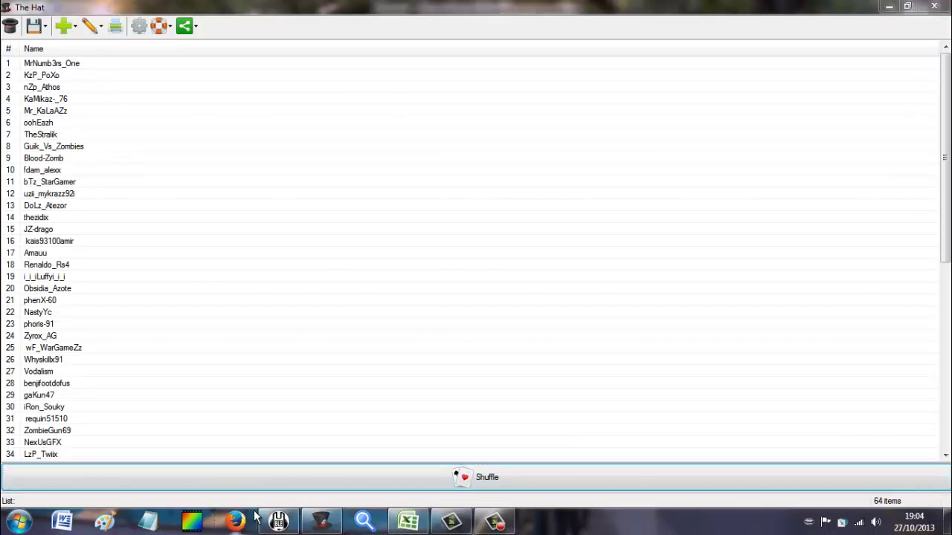
click(279, 522)
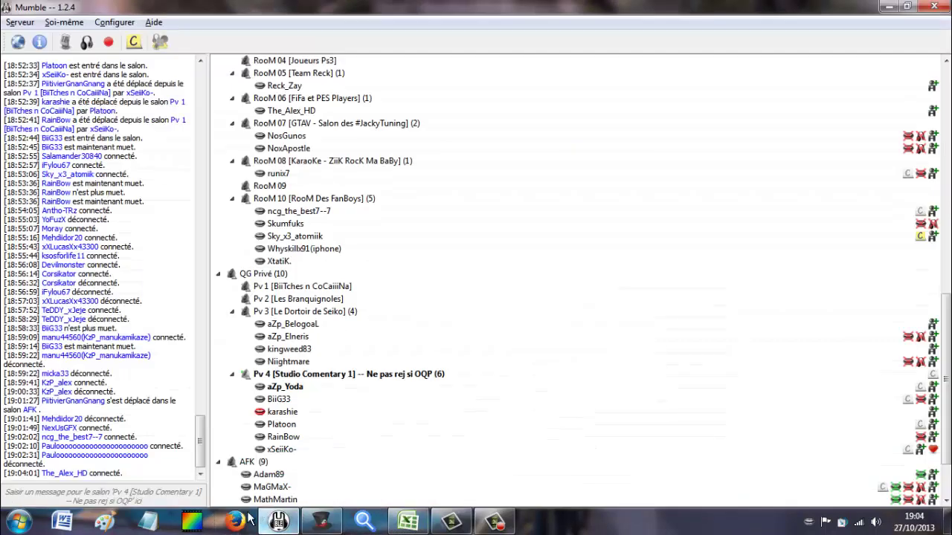
click(408, 522)
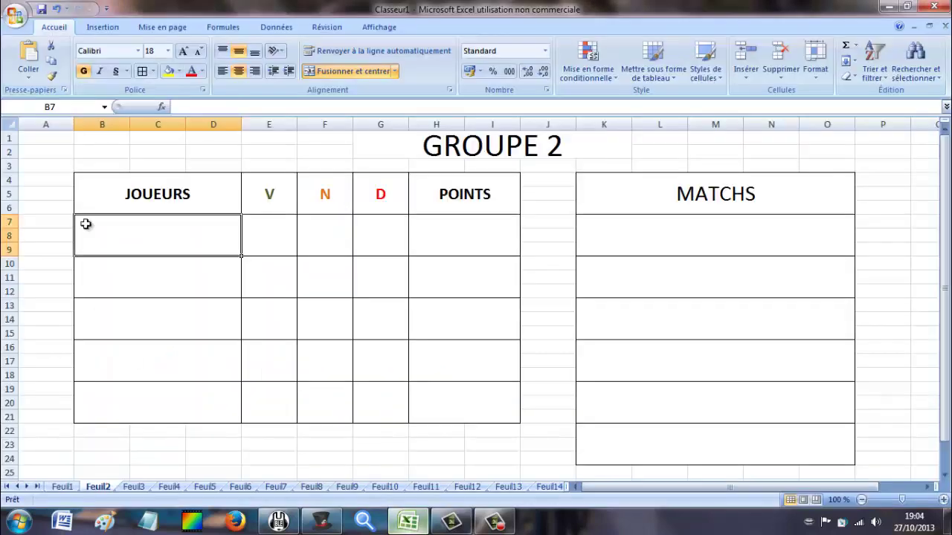
text(Mr_Ka)
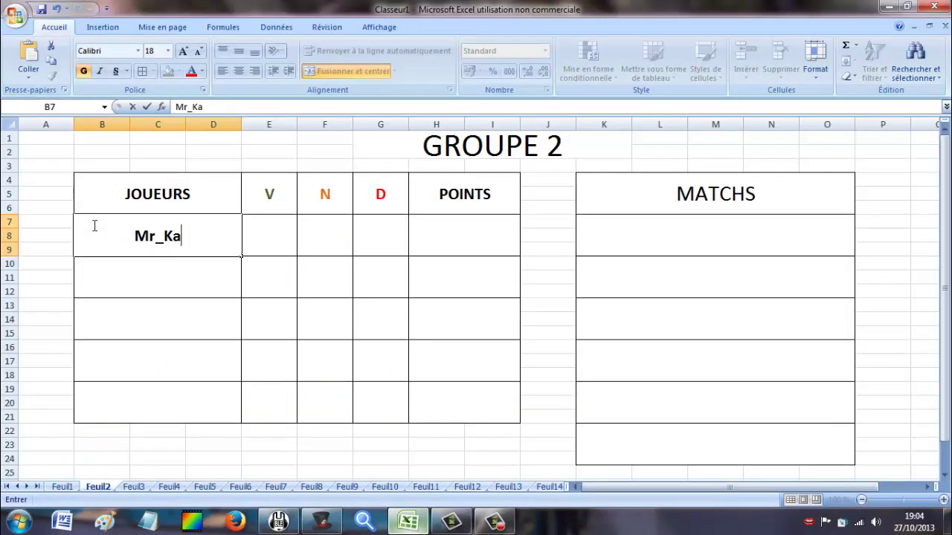
text(LAaZz)
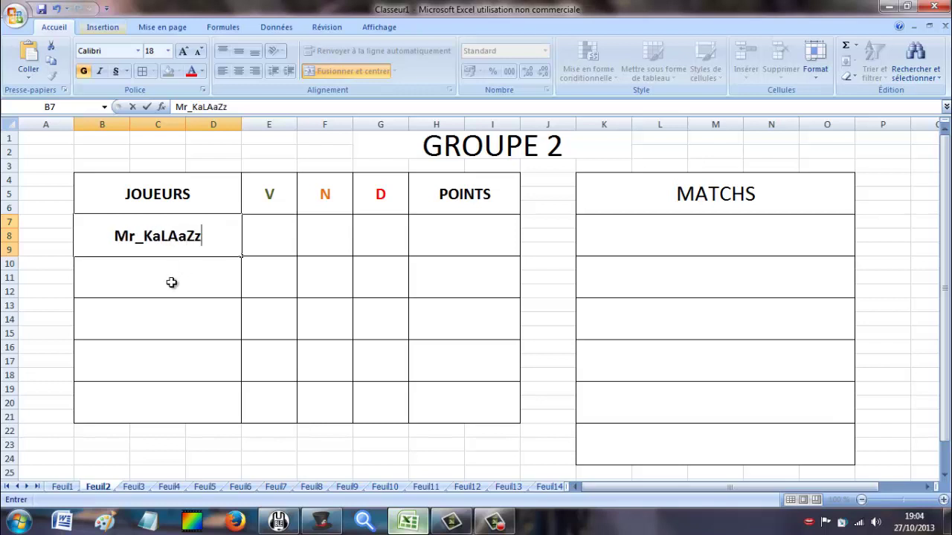
key(Return)
click(280, 520)
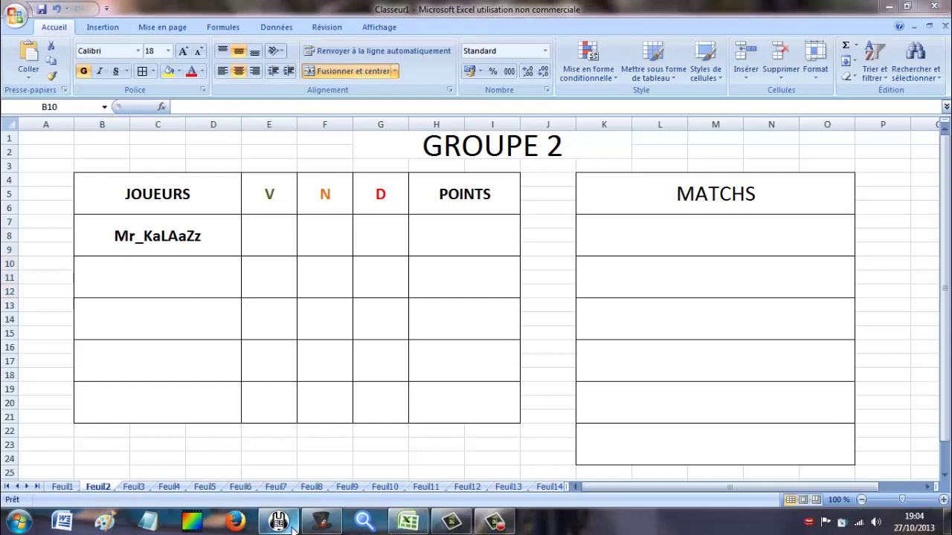
click(319, 522)
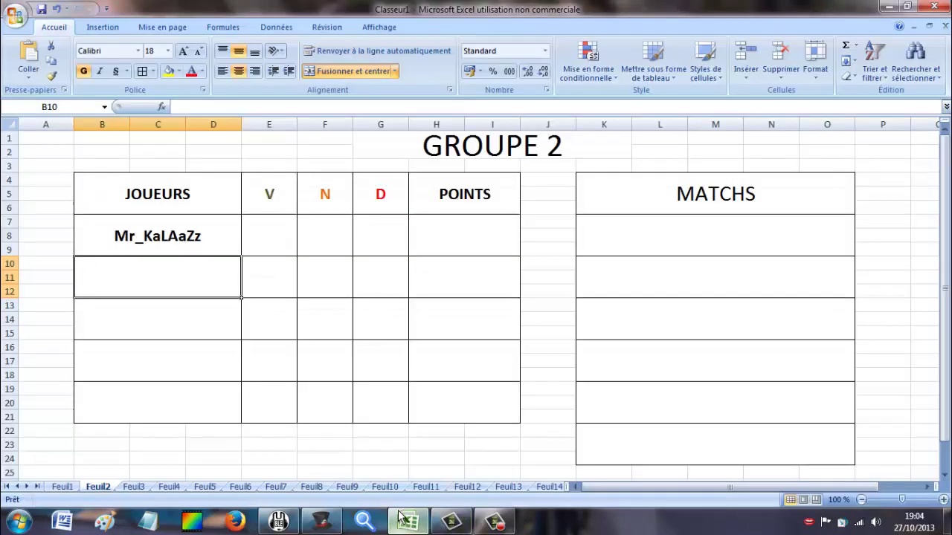
click(407, 521)
click(318, 525)
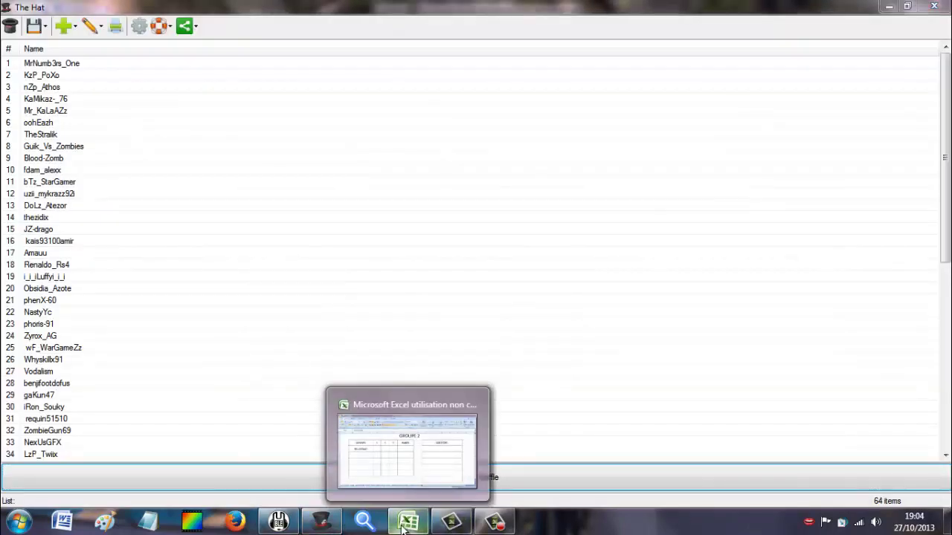
click(404, 527)
text(oo)
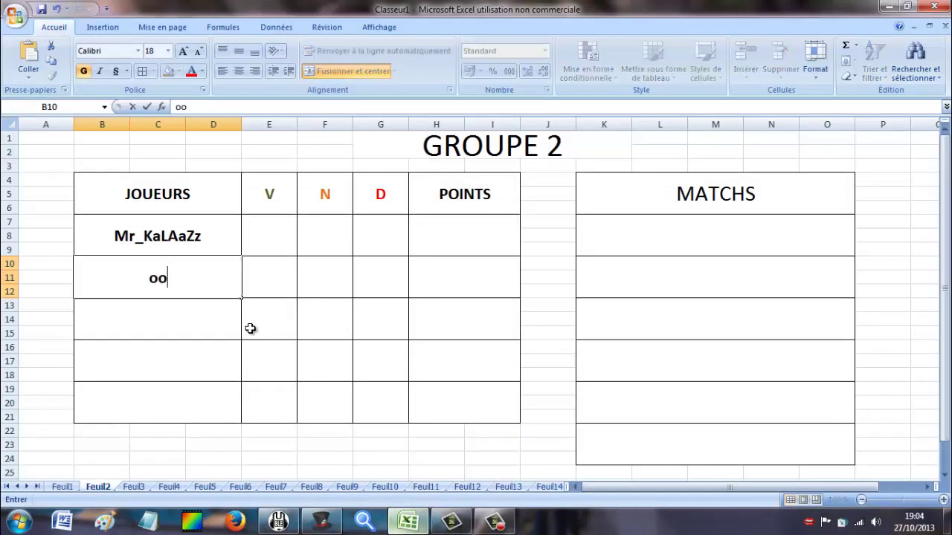
text(heaZh)
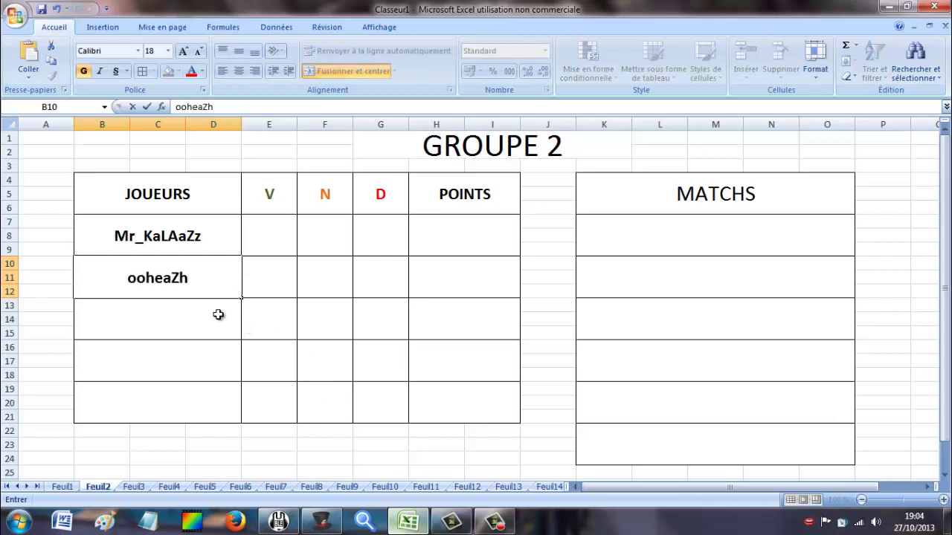
key(Return)
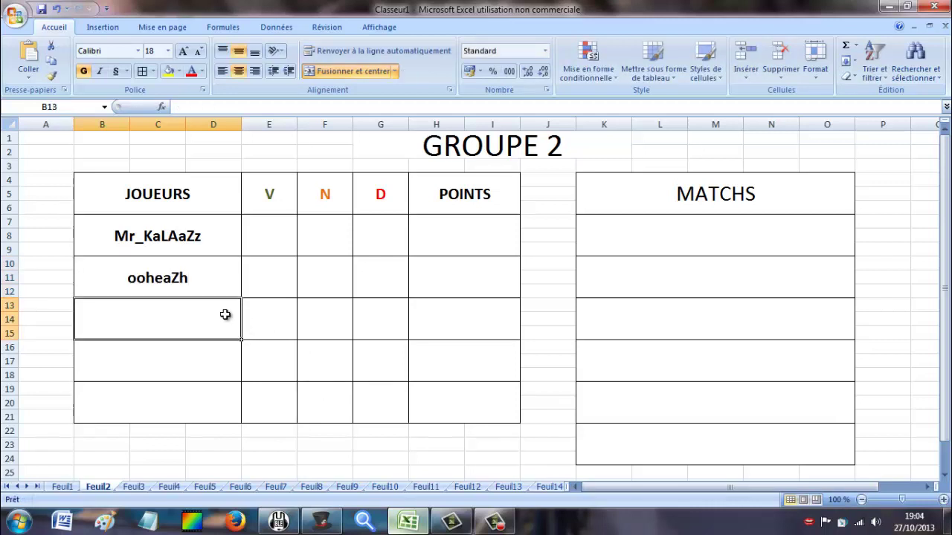
Enter the following two shuffled names into GROUPE 2's cells B13 and B16, fixing a typo.
click(321, 522)
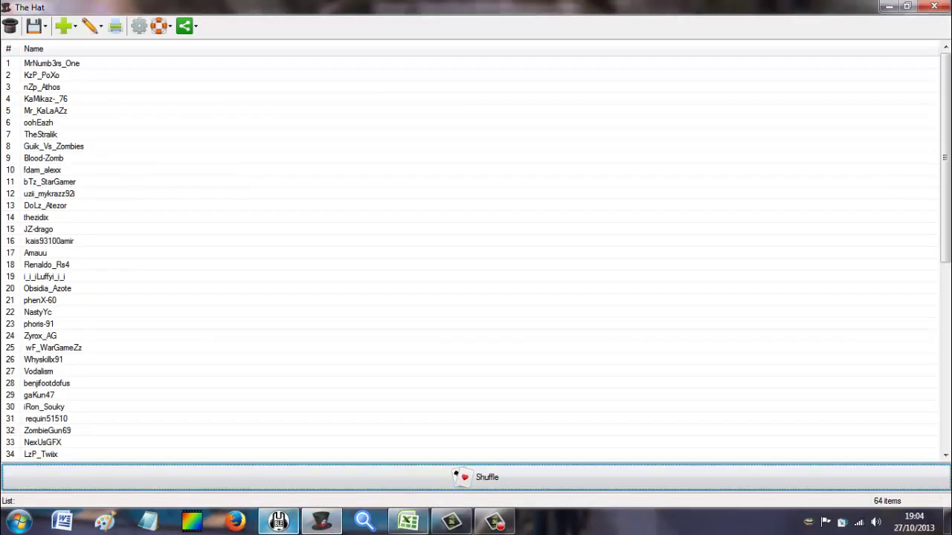
click(407, 522)
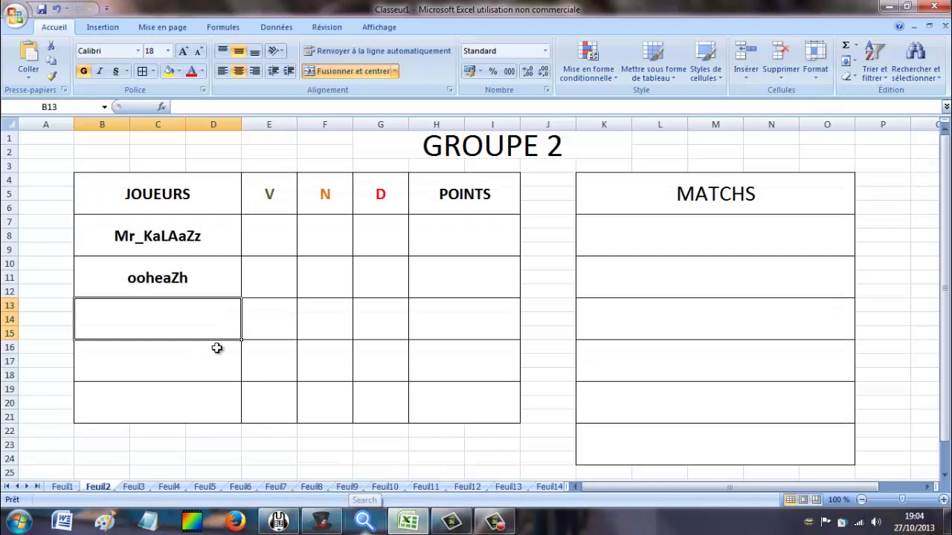
text(The)
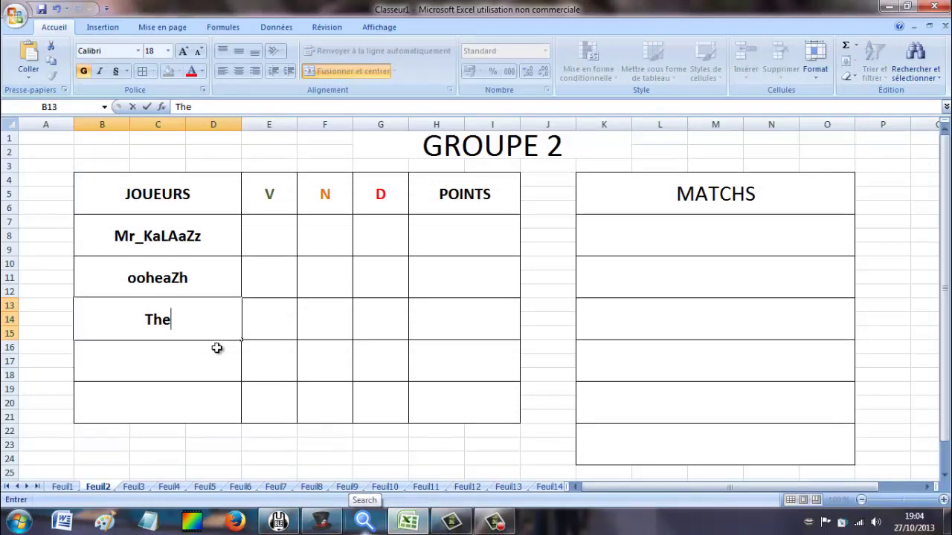
text(Stralik)
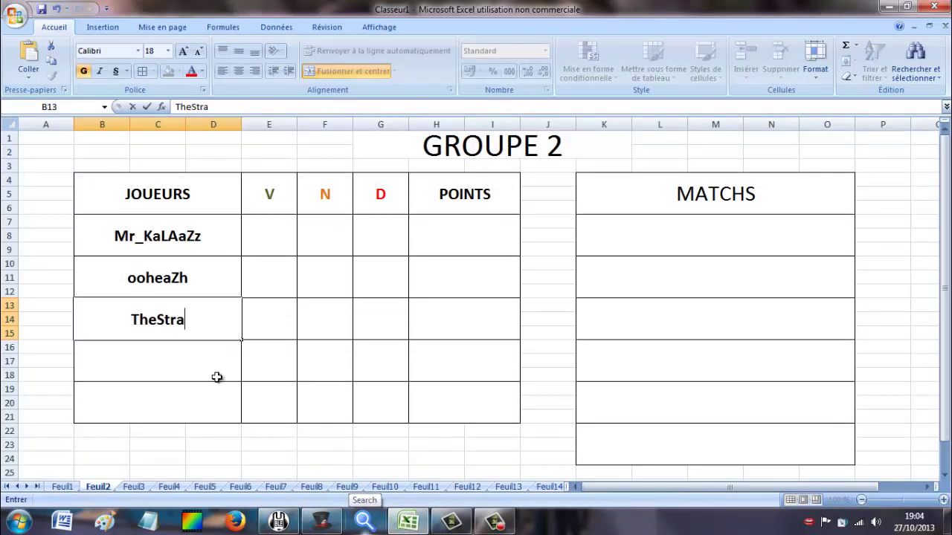
click(217, 367)
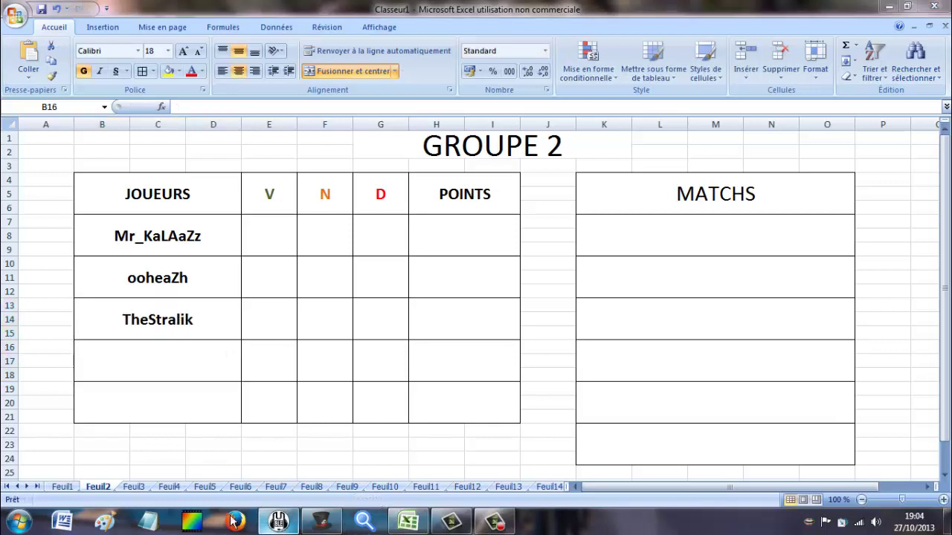
click(320, 522)
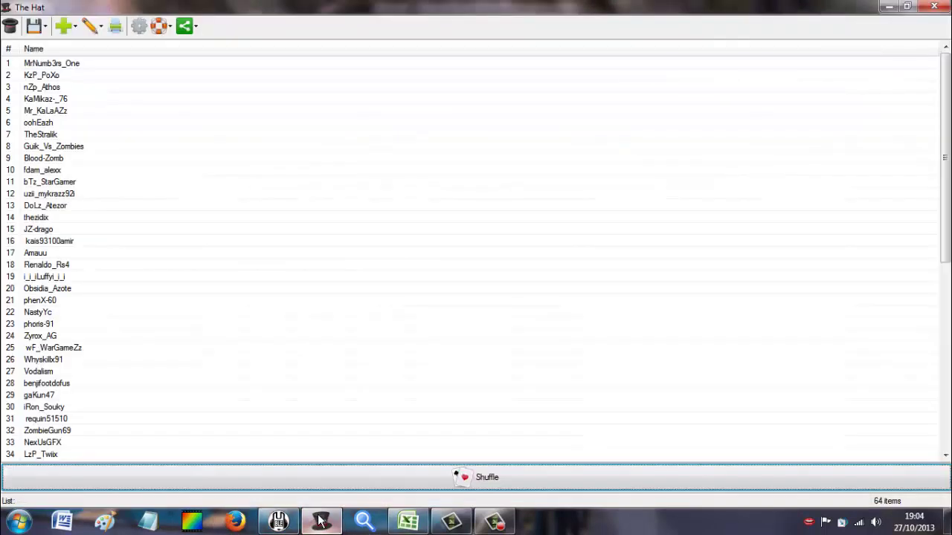
click(319, 522)
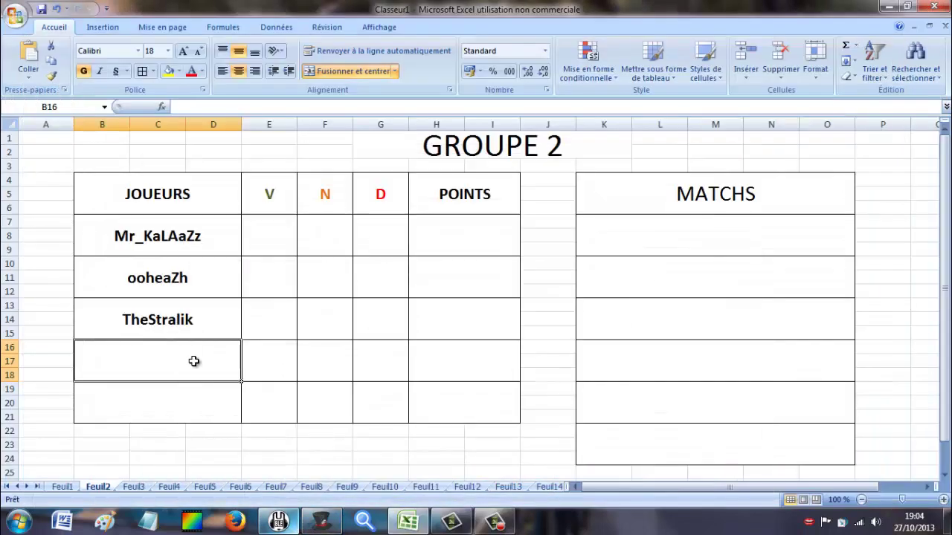
text(Guik)
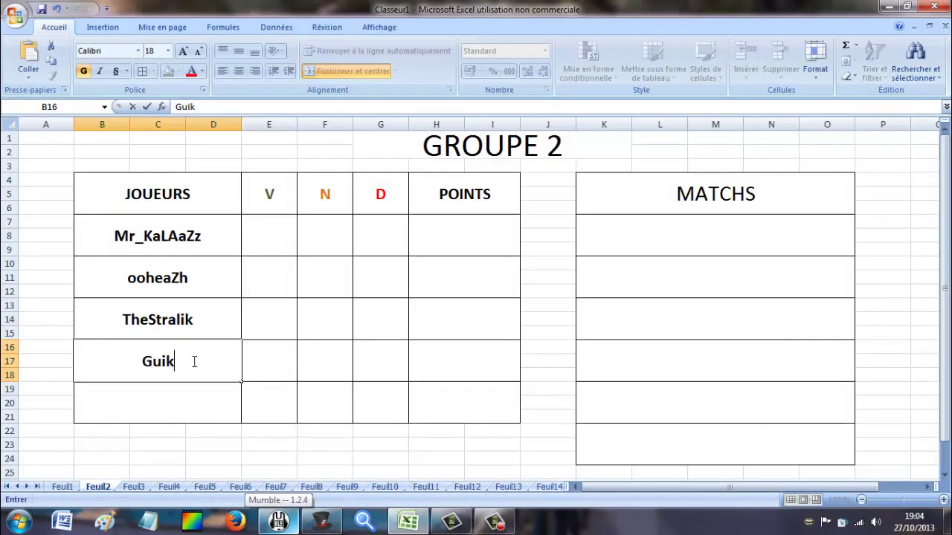
text(_v)
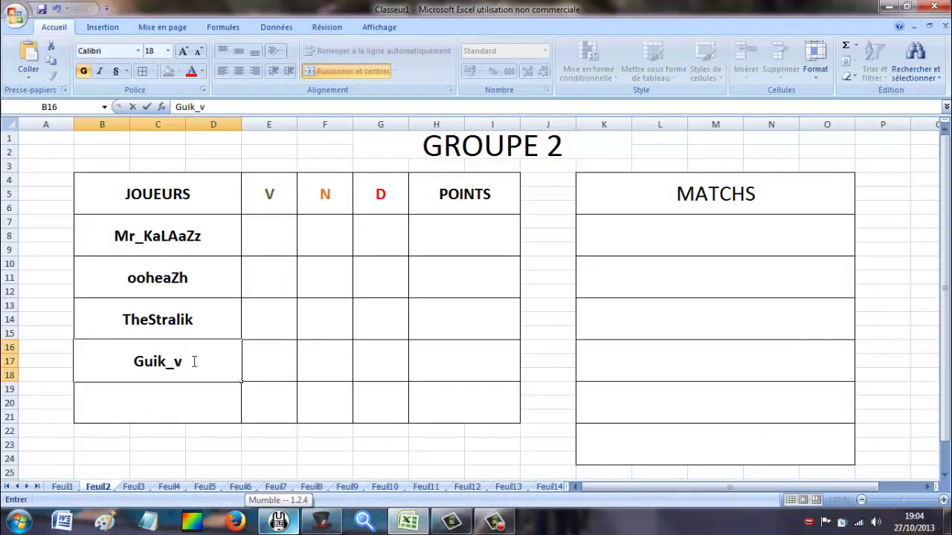
text(s8)
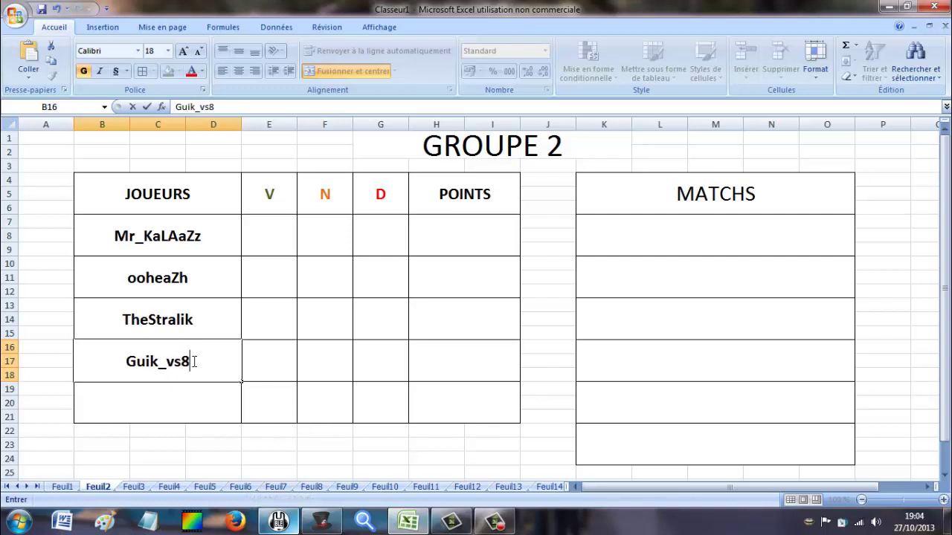
text(Zombies)
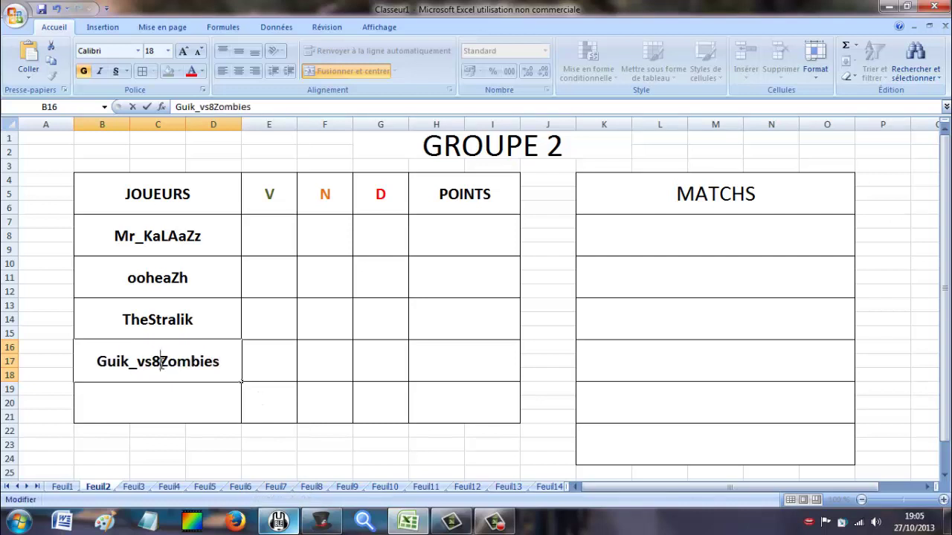
key(BackSpace)
text(_)
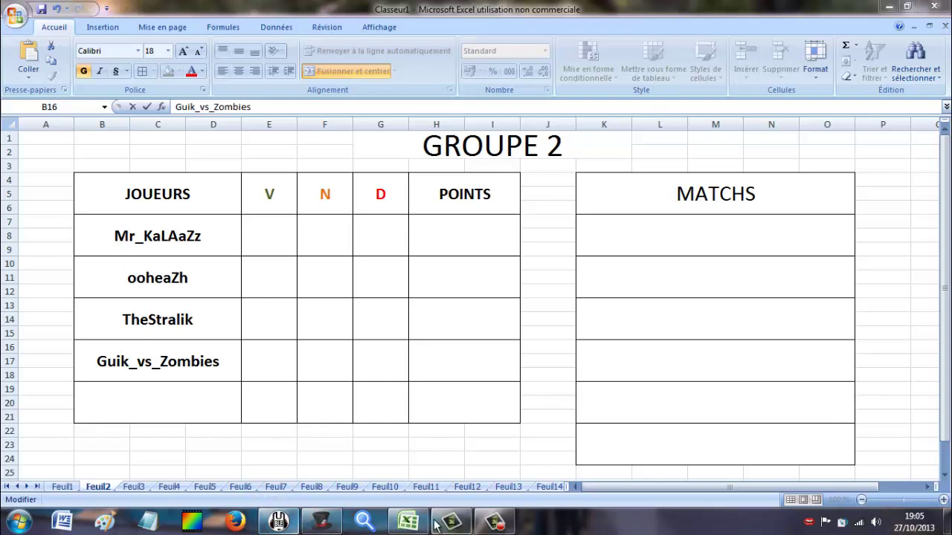
click(281, 523)
click(320, 523)
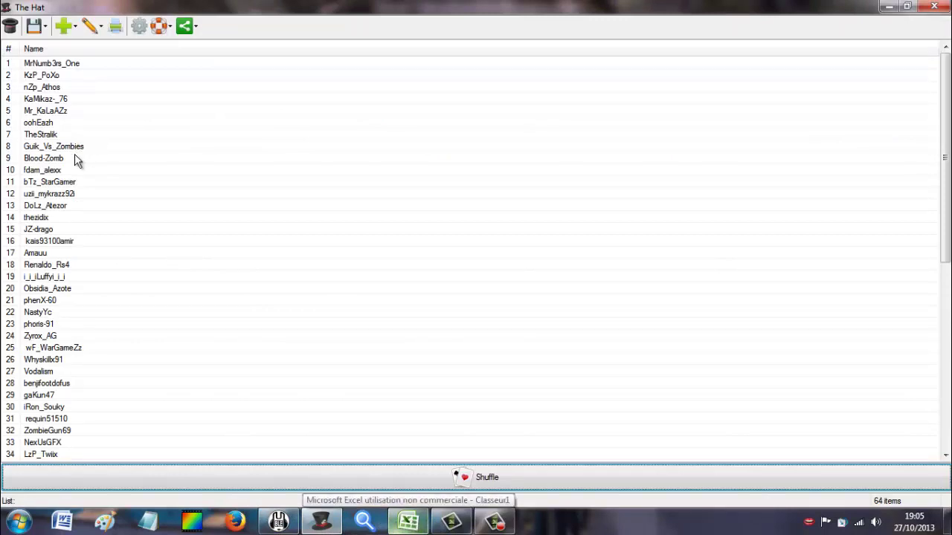
click(341, 527)
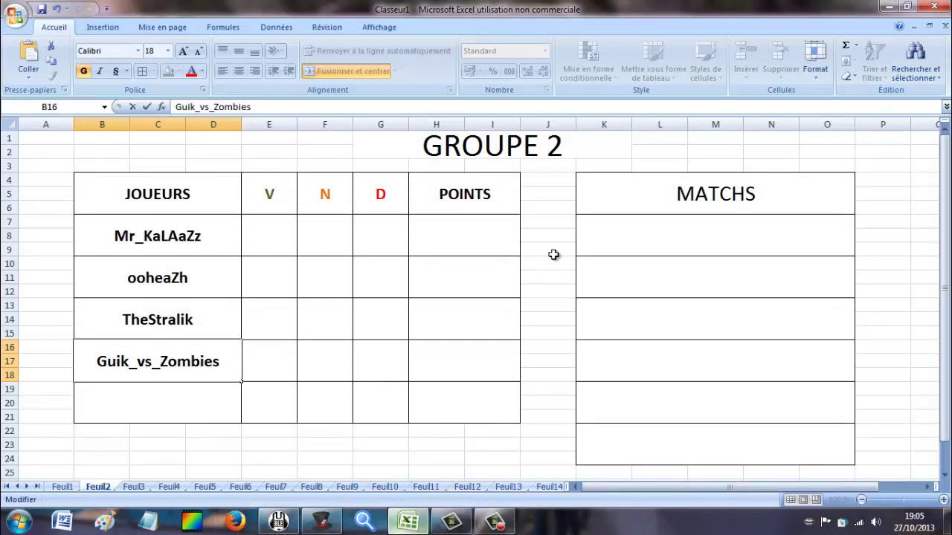
On the GROUPE 3 sheet, enter the first two player names into JOUEURS cells B7 and B10.
click(134, 486)
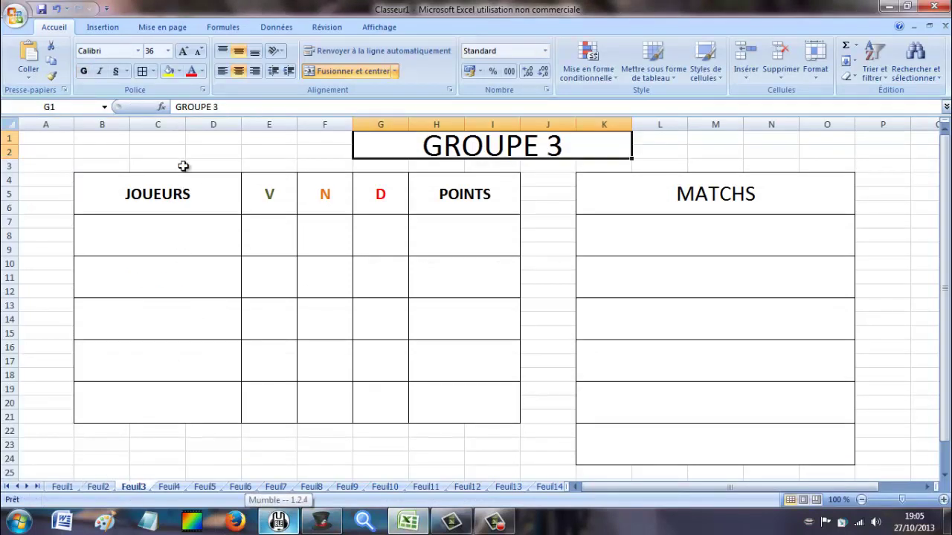
click(174, 225)
text(Blood-)
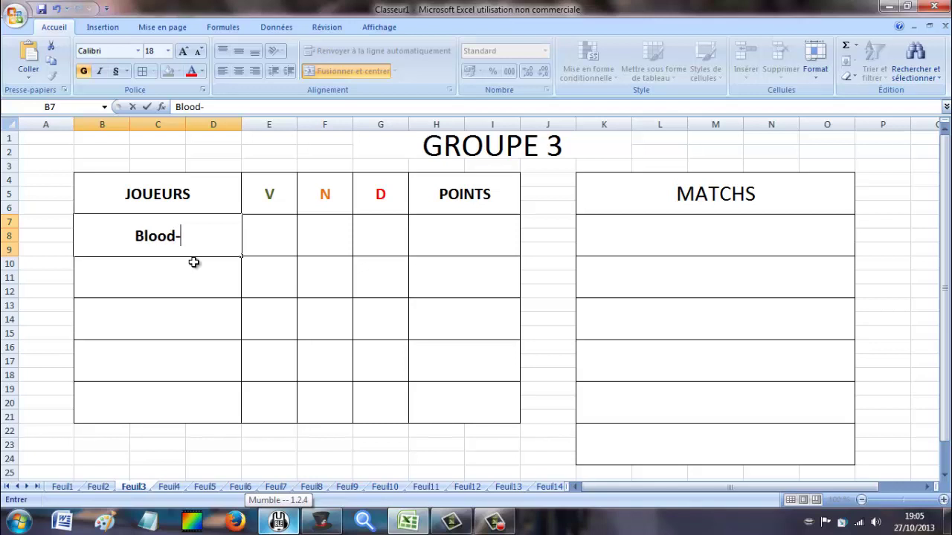
text(Zomb)
click(195, 264)
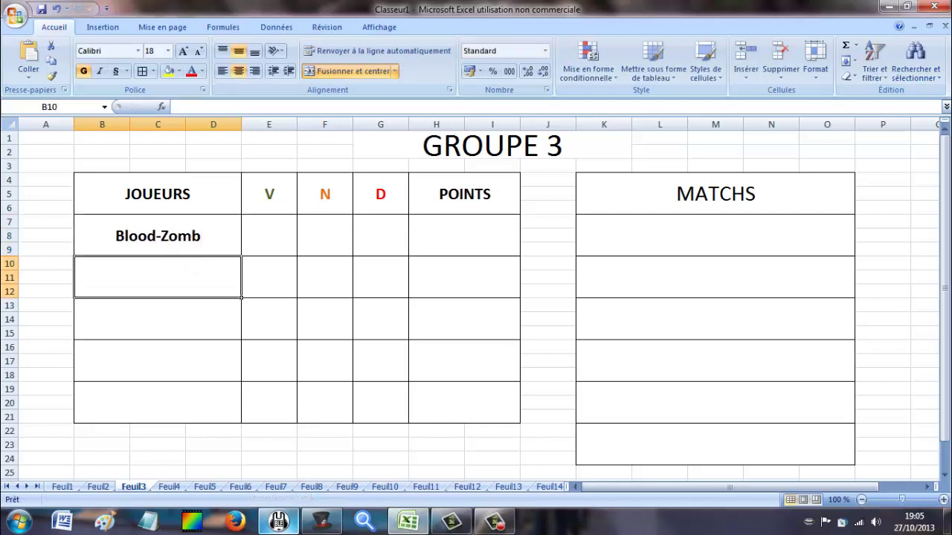
click(321, 522)
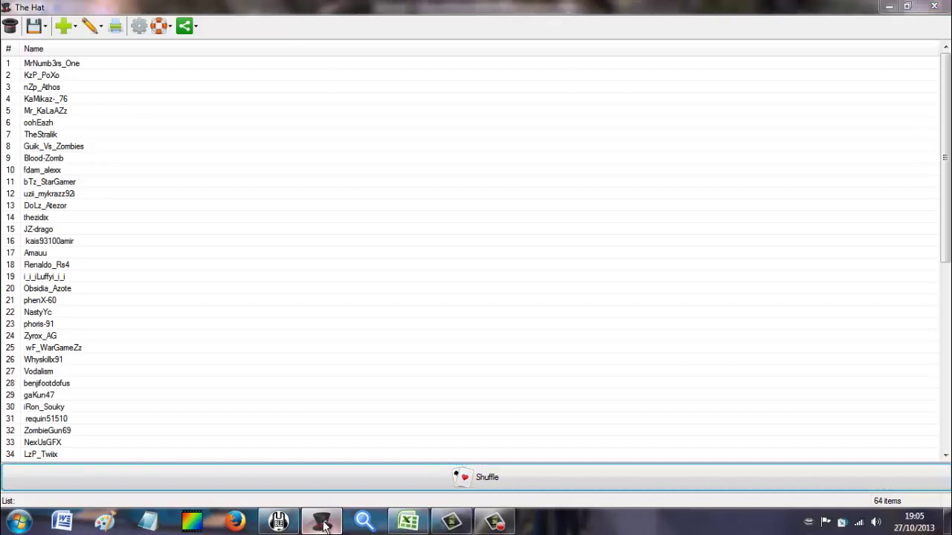
click(321, 523)
text(f)
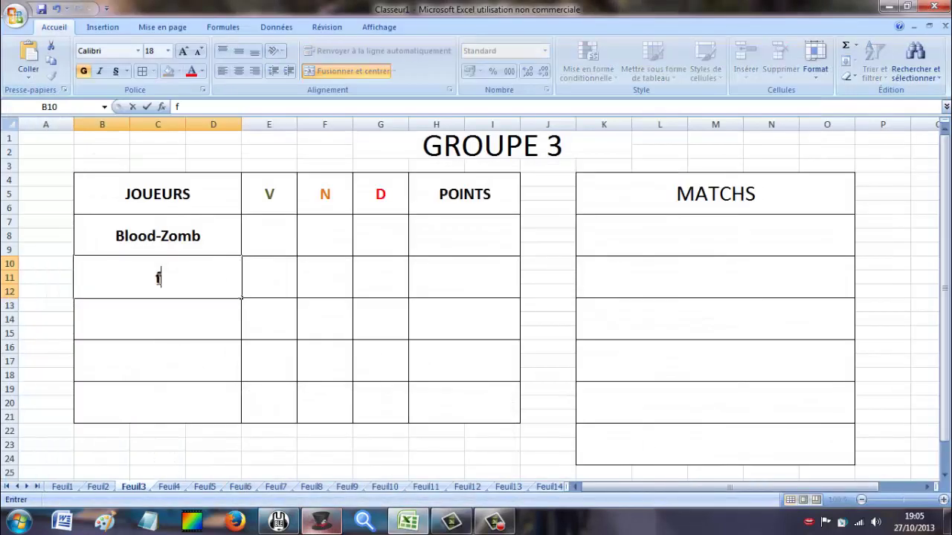
text(dam)
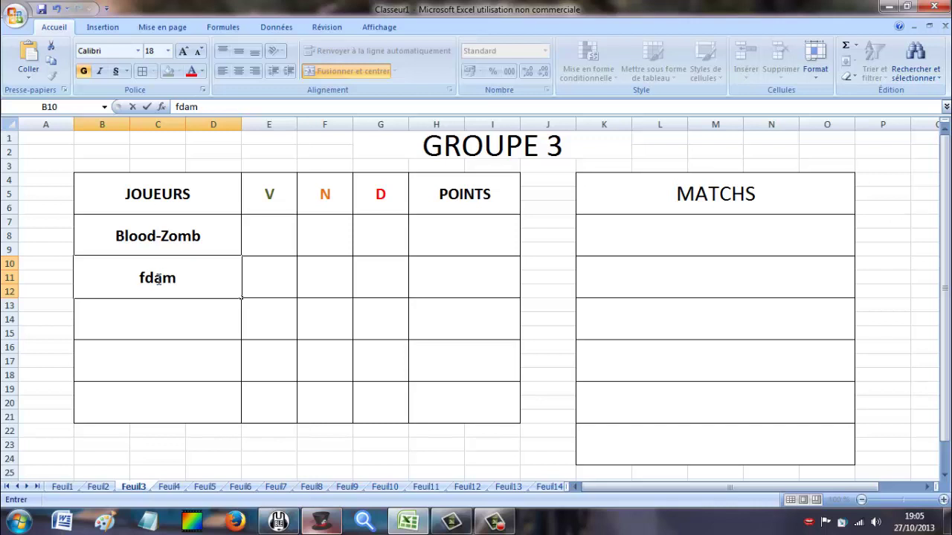
text(_Alex)
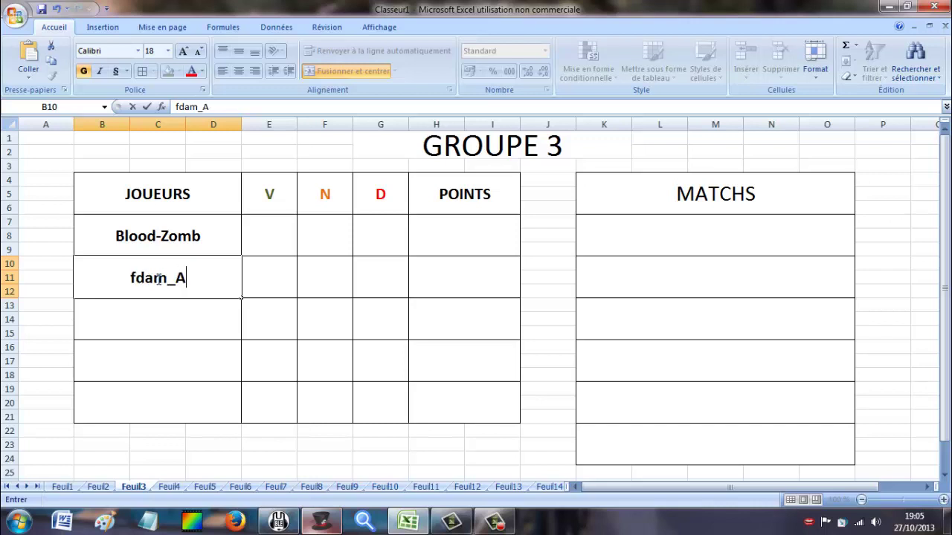
Enter the third player name into GROUPE 3's cell B13, checking it against The Hat's list.
click(335, 524)
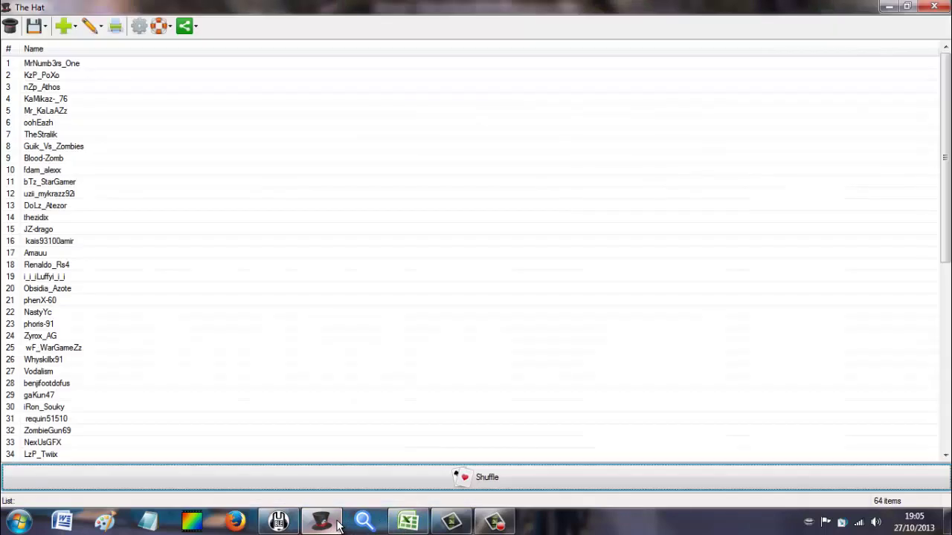
click(339, 526)
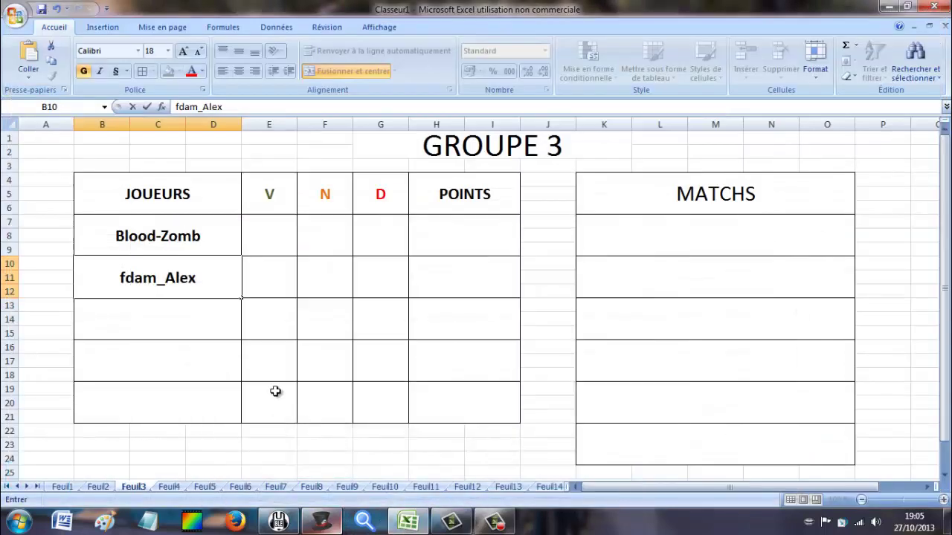
click(212, 330)
text(bt)
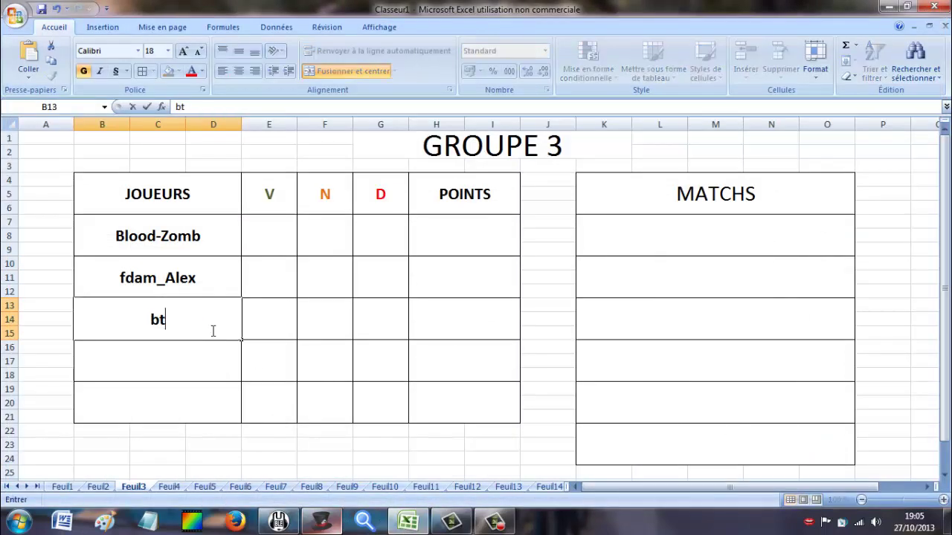
text(z_Stargam)
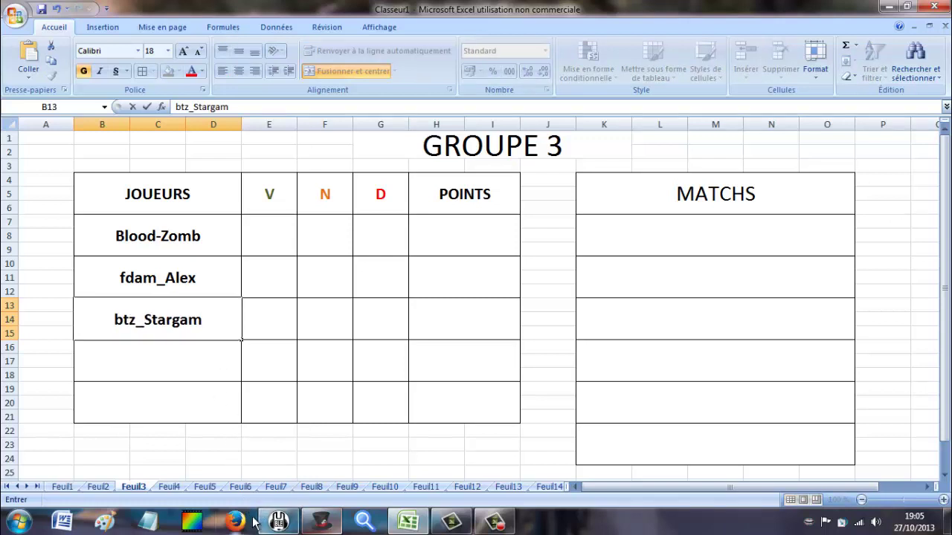
click(279, 522)
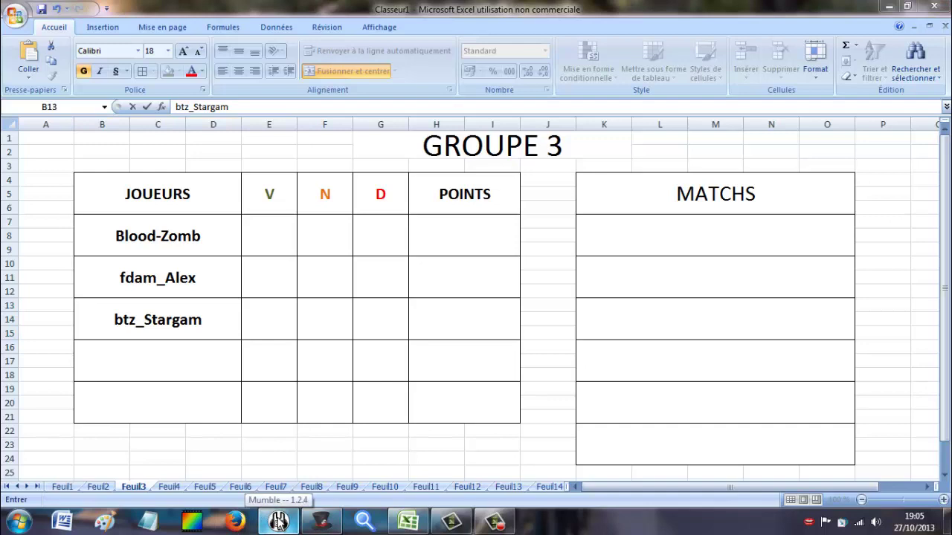
click(279, 523)
click(327, 525)
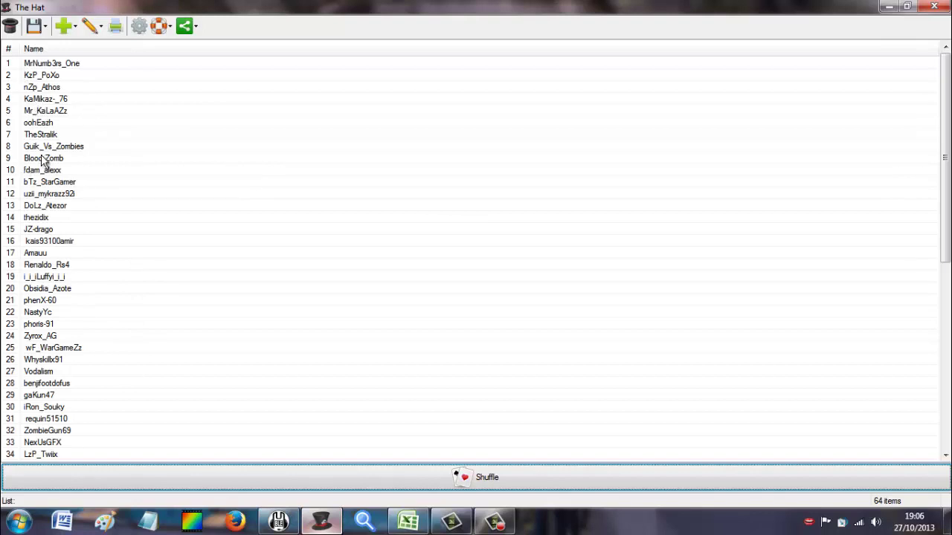
click(278, 523)
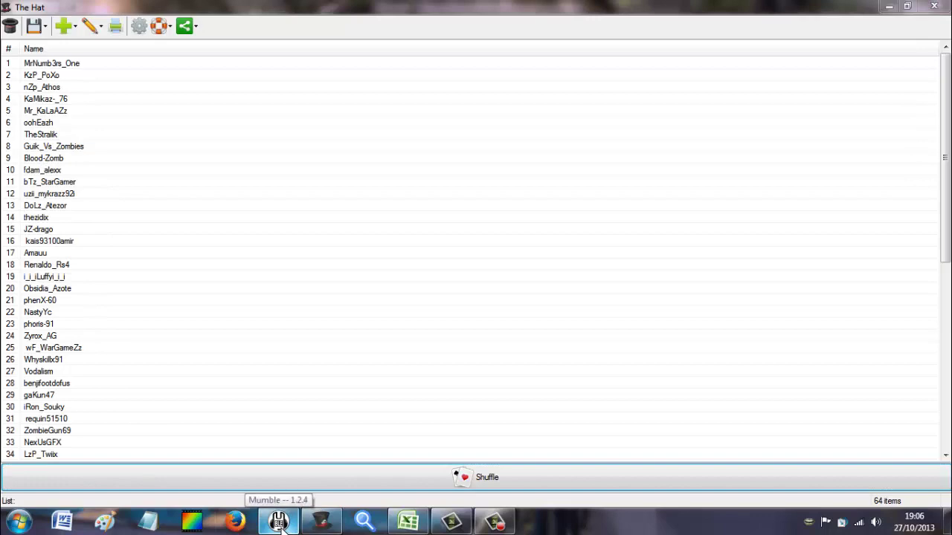
click(276, 523)
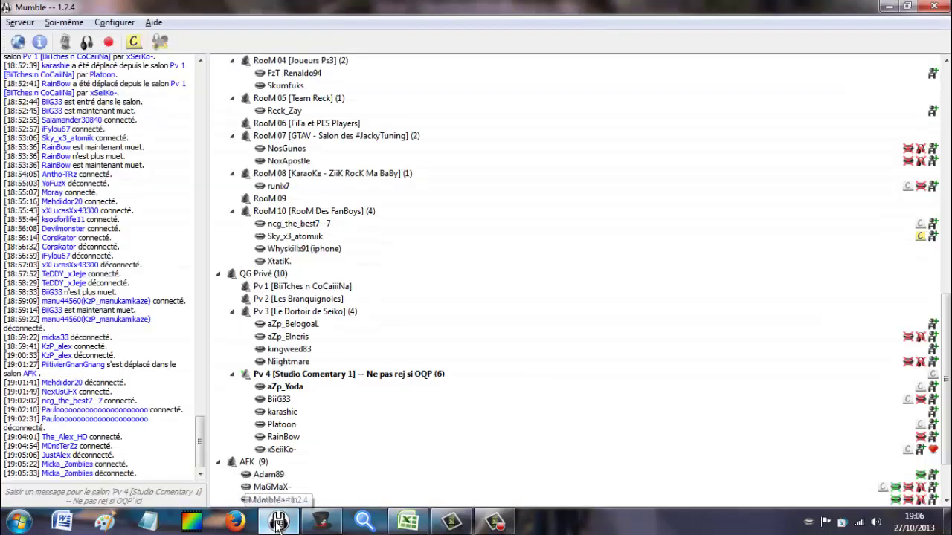
click(407, 522)
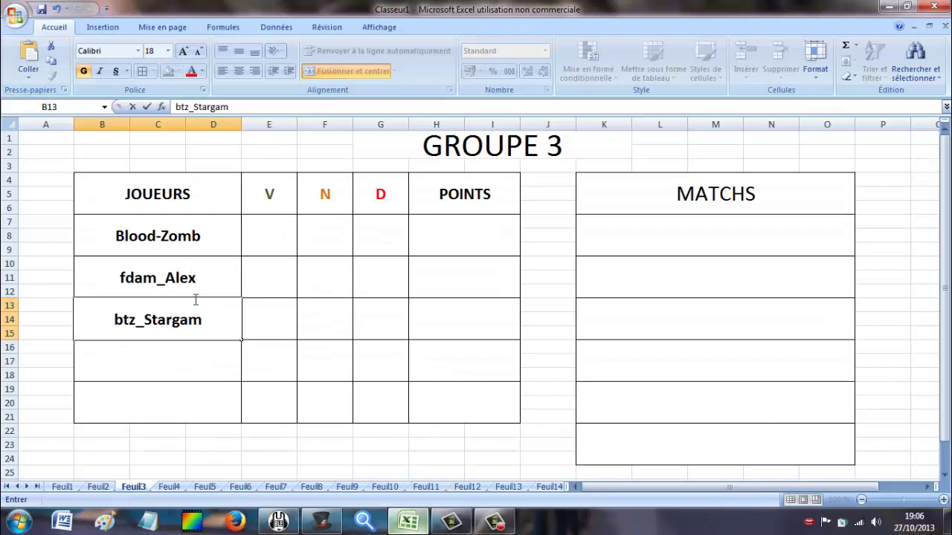
text(er)
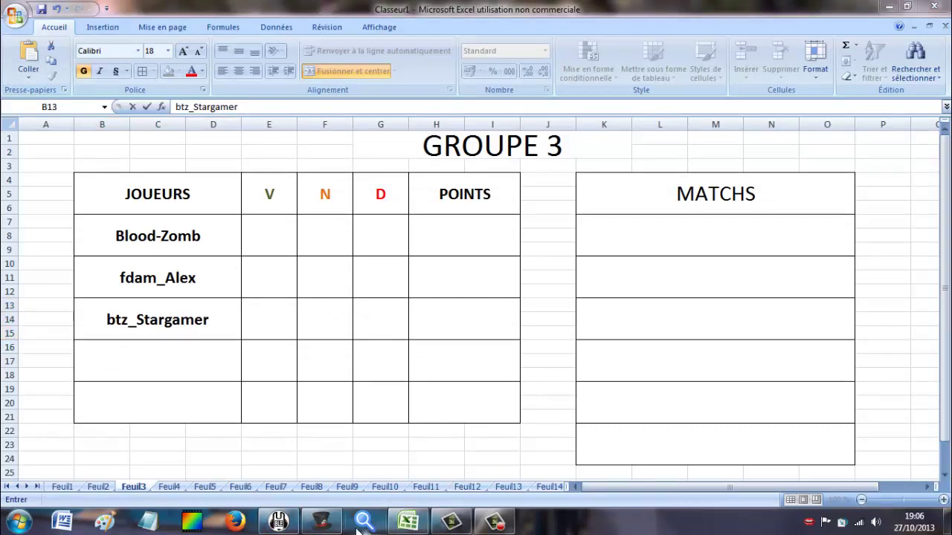
click(321, 522)
click(42, 171)
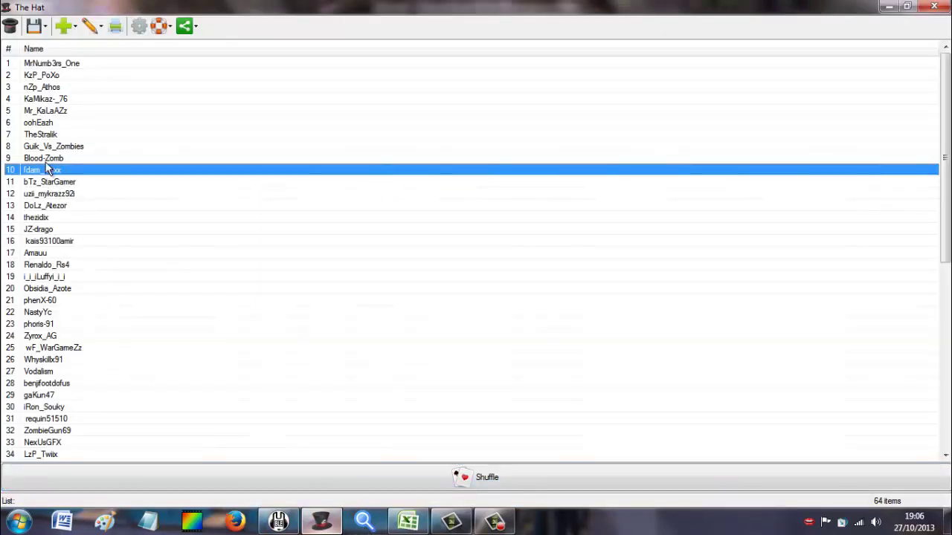
Copy the twelfth name in The Hat's shuffled list to the clipboard and return to GROUPE 3.
key(Up)
click(43, 176)
click(52, 196)
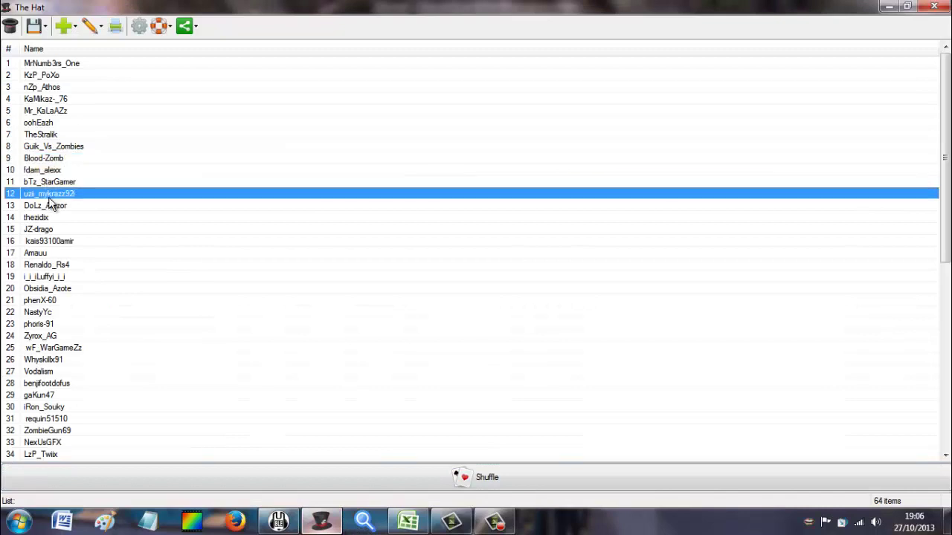
right_click(52, 198)
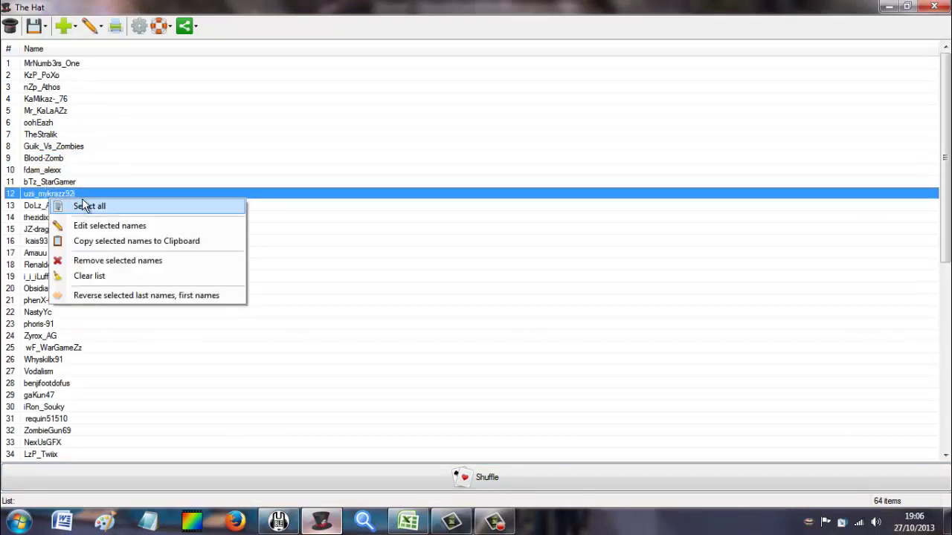
click(101, 241)
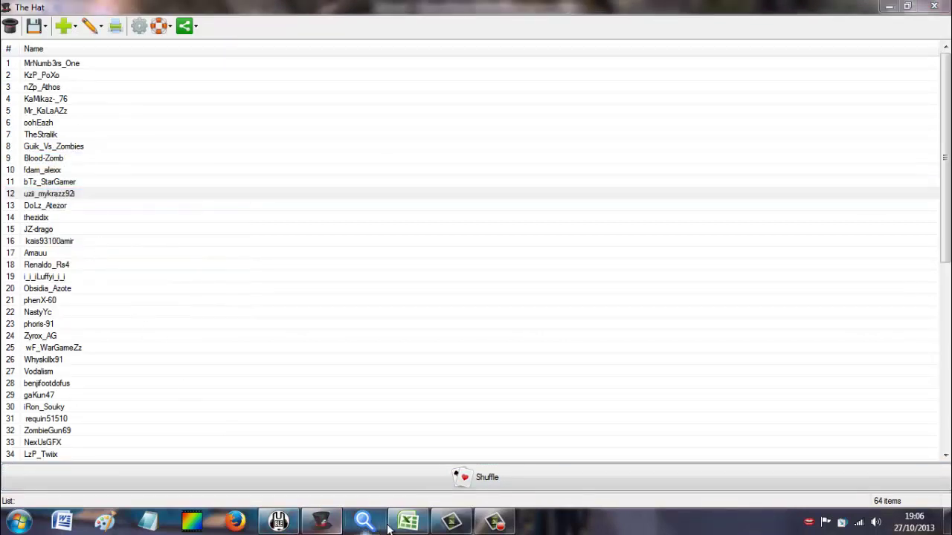
click(397, 524)
right_click(190, 364)
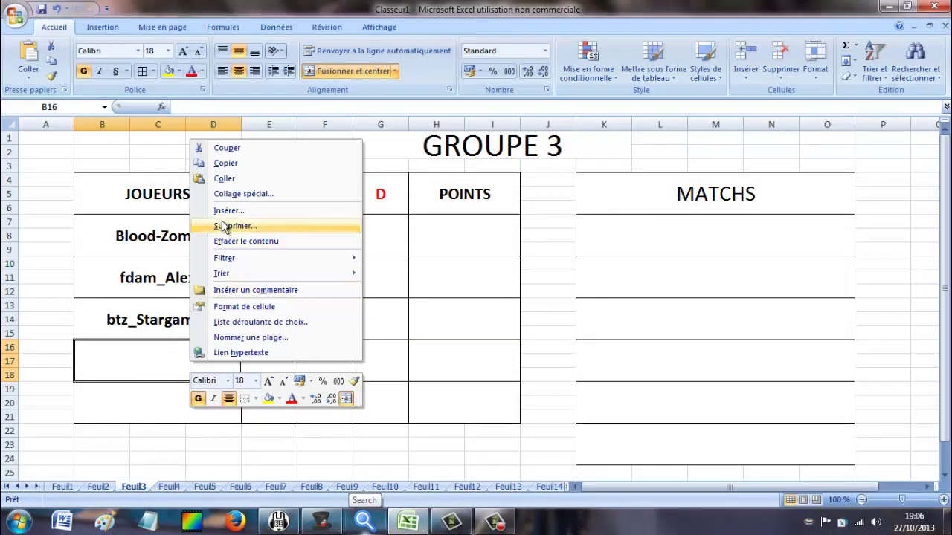
Fill GROUPE 3's cell B16 with the fourth player name, typing it after the merged-cell paste fails.
click(240, 180)
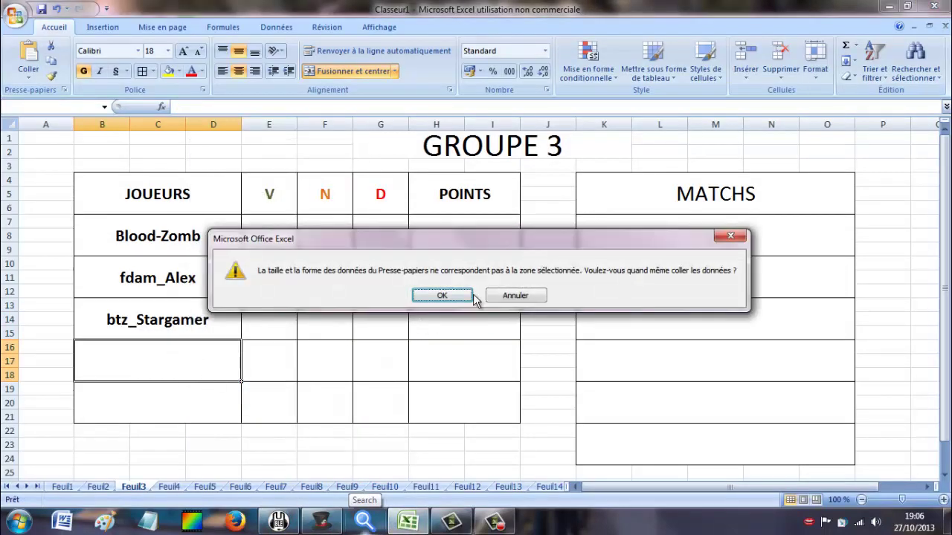
click(452, 297)
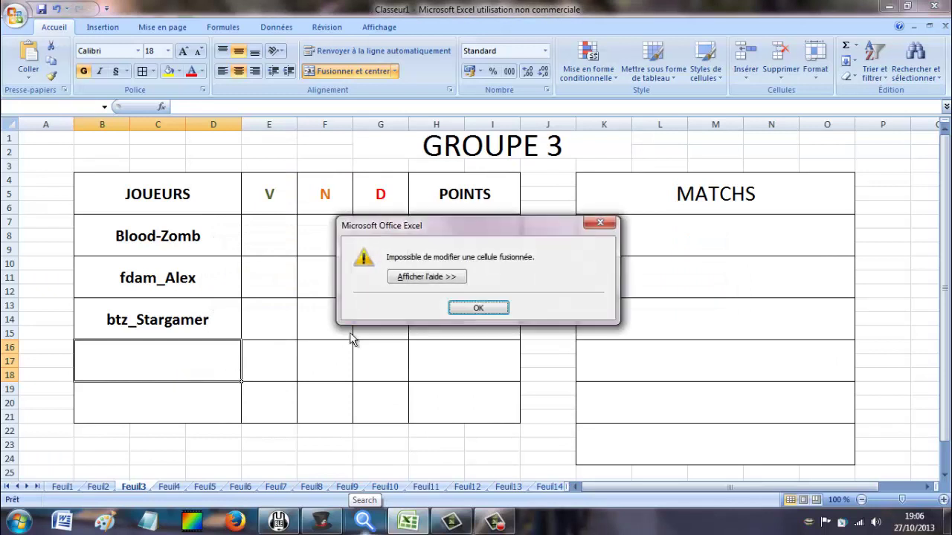
click(460, 307)
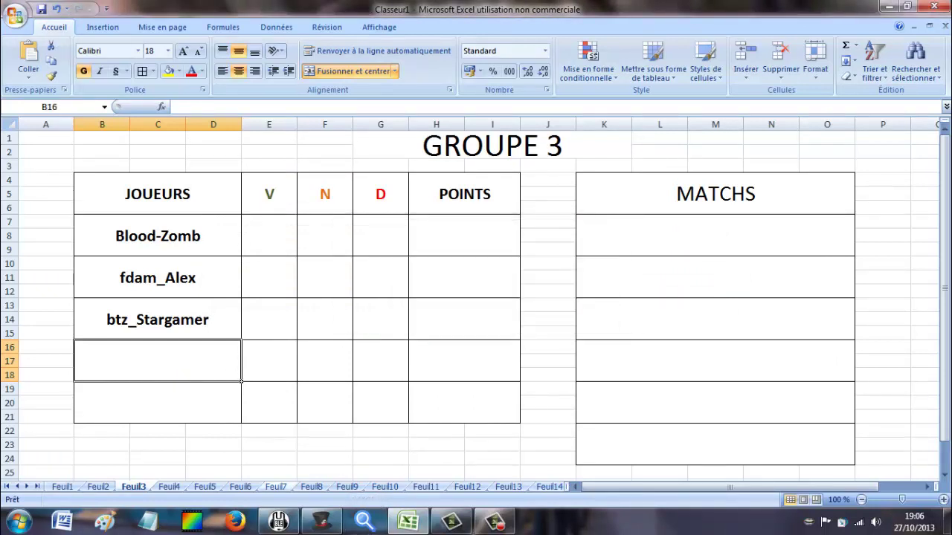
click(321, 522)
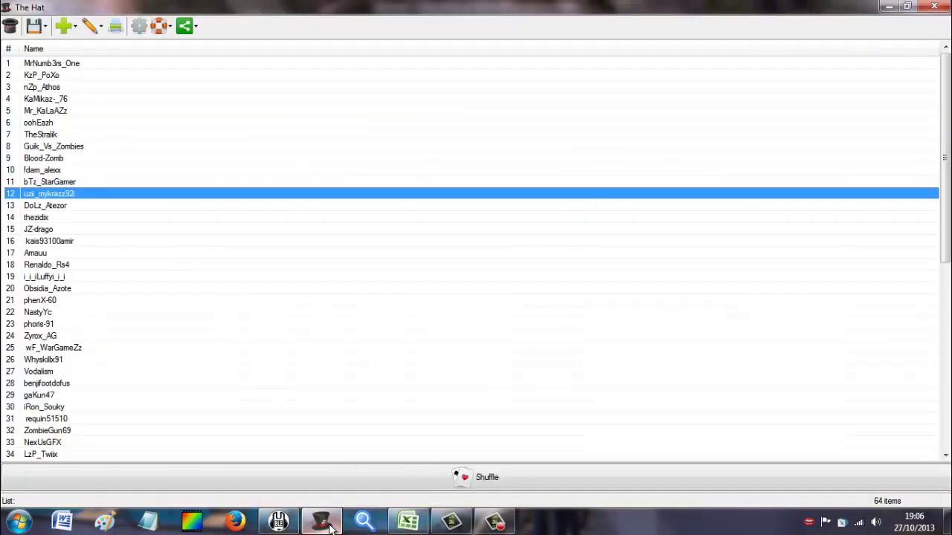
click(407, 522)
text(uzi)
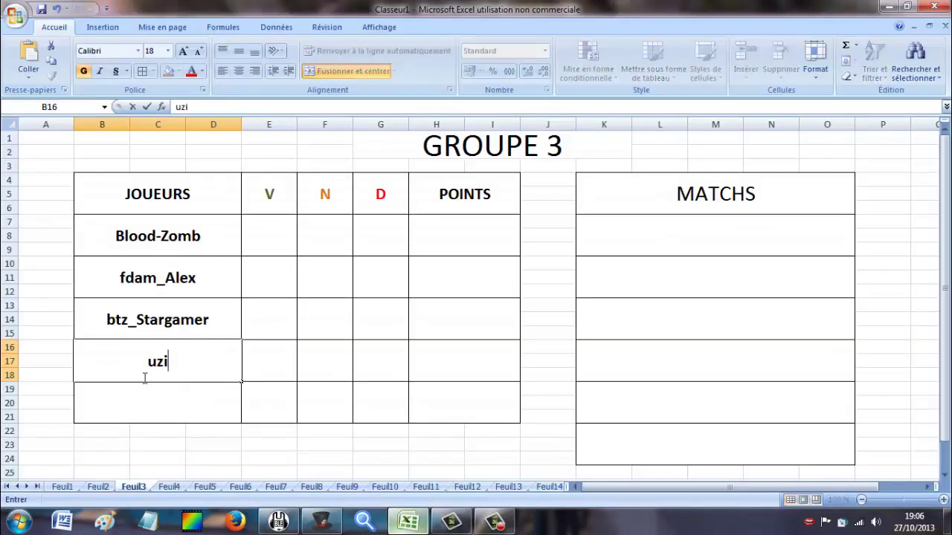
text(i_my)
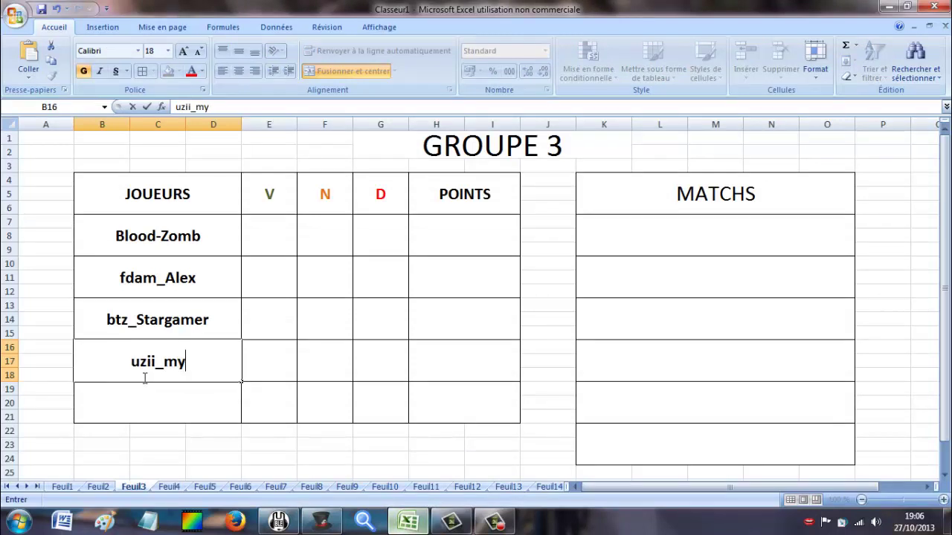
text(krazz9)
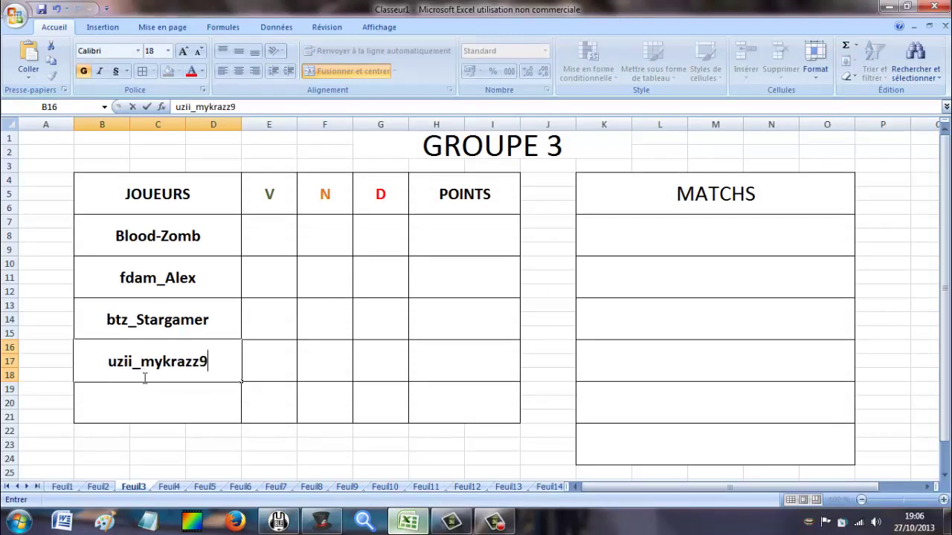
text(2i)
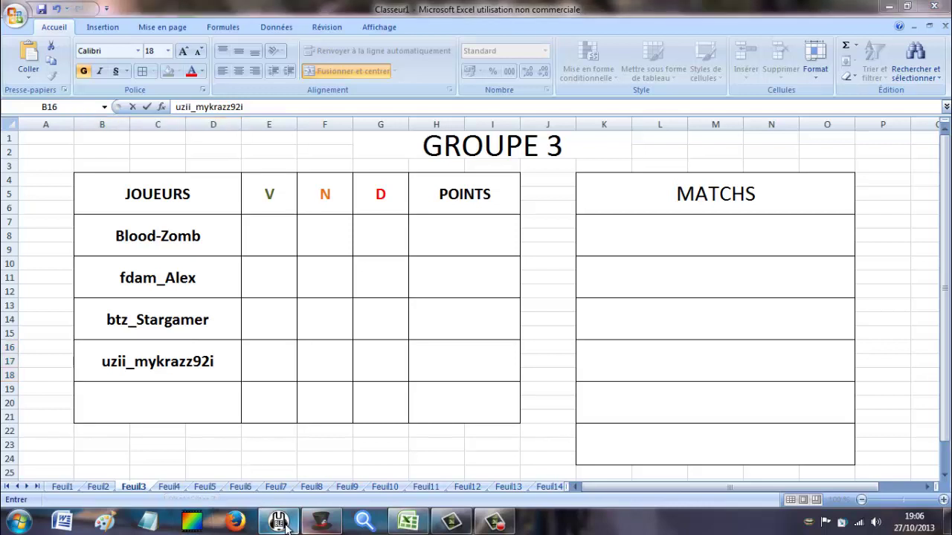
click(312, 526)
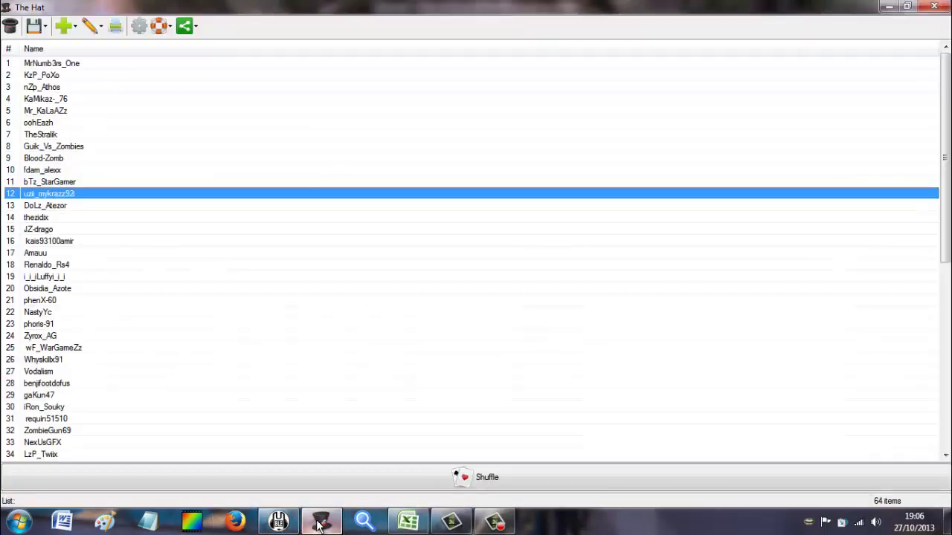
click(93, 207)
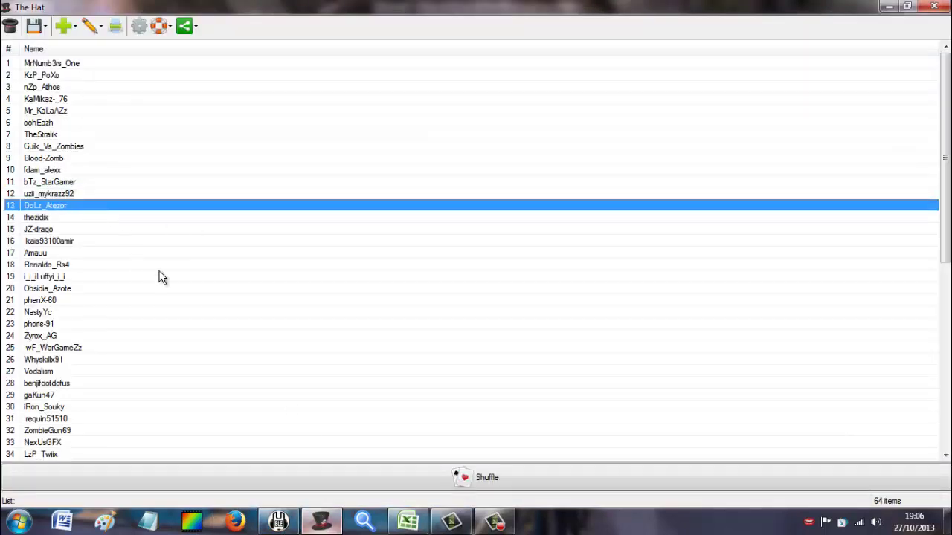
click(407, 522)
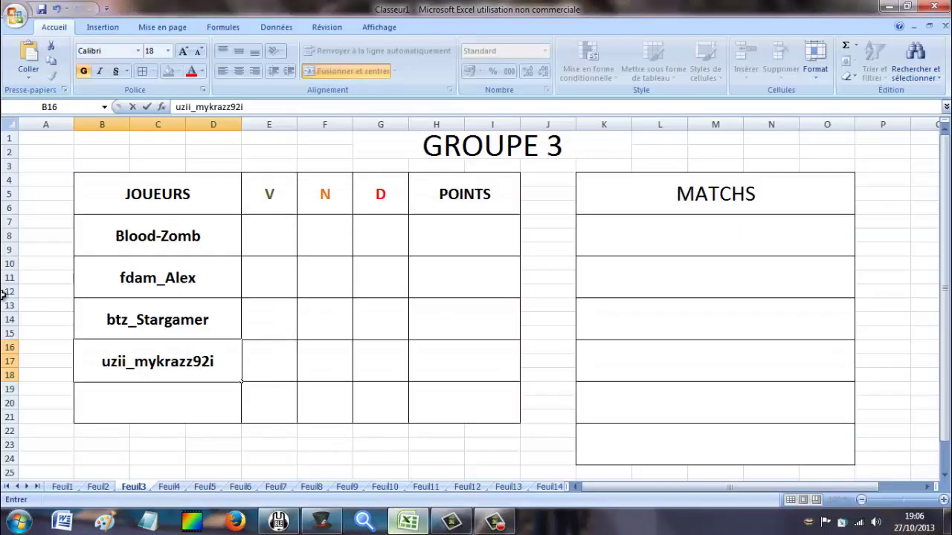
On the GROUPE 4 sheet, enter the next two shuffled player names into cells B7 and B10.
click(170, 487)
click(205, 238)
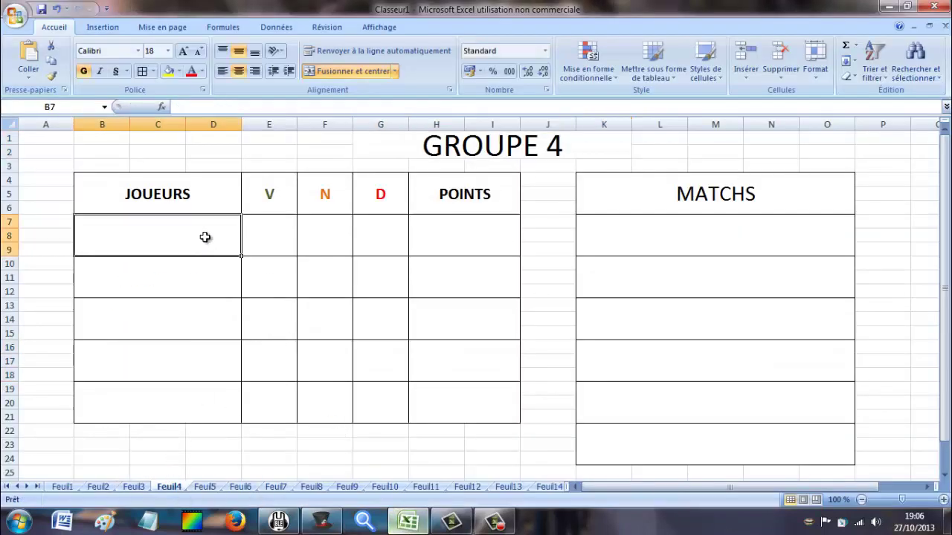
text(Dol)
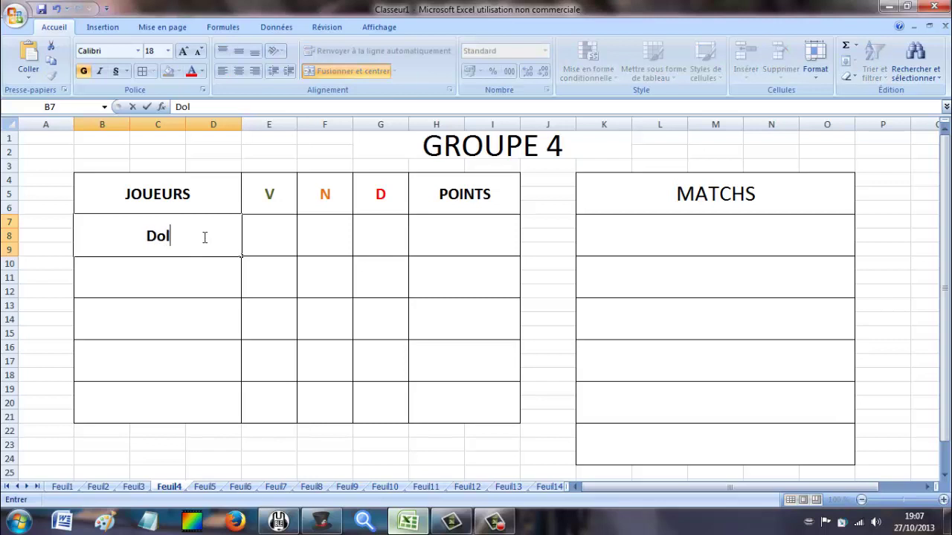
text(Z_Atezor)
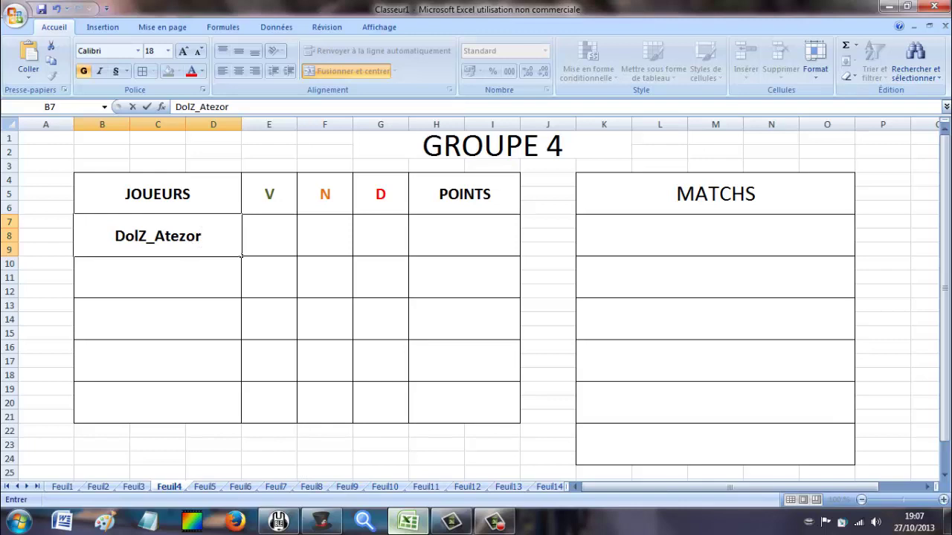
key(Return)
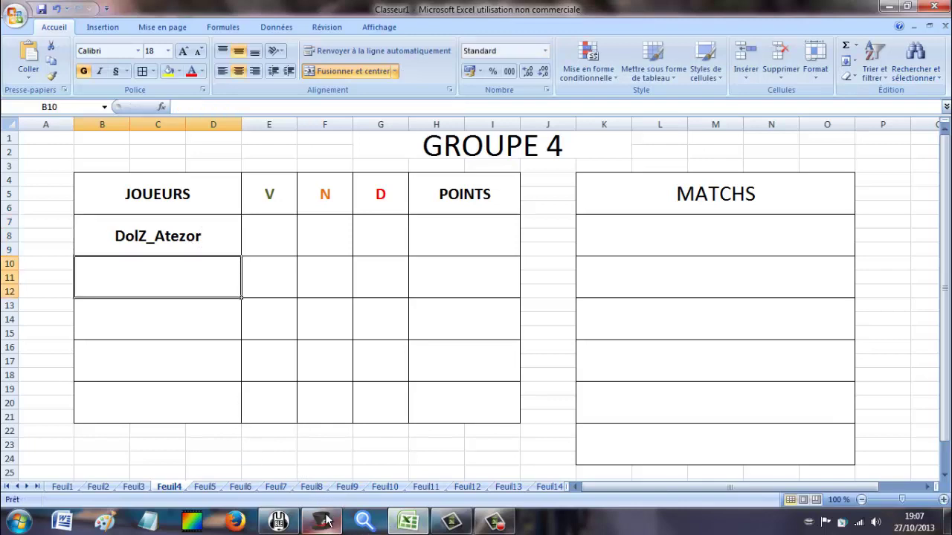
click(322, 521)
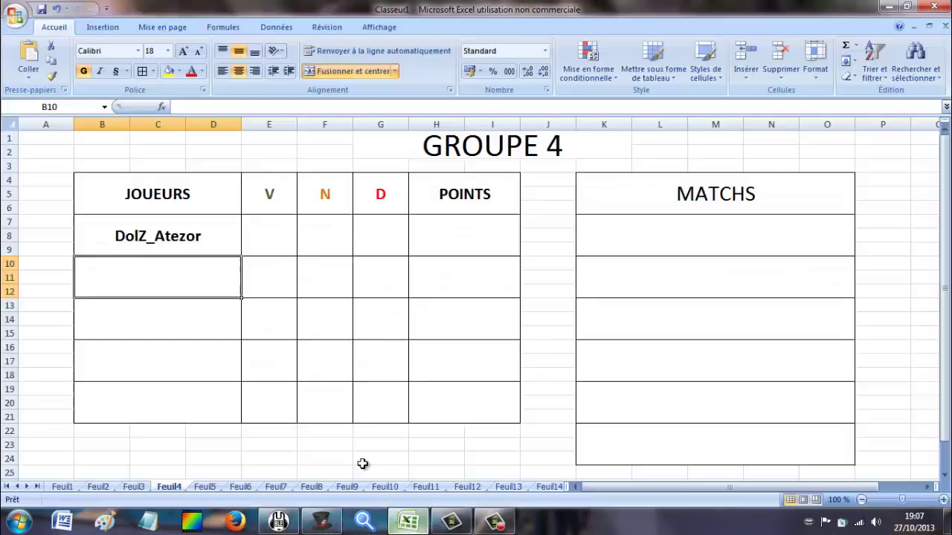
click(407, 521)
text(the)
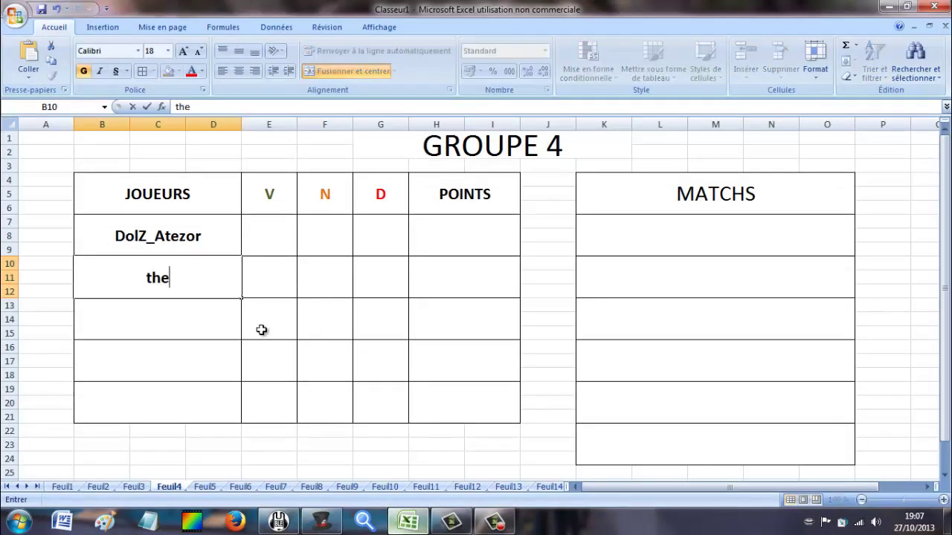
text(zidix)
scroll(261, 333, down, 2)
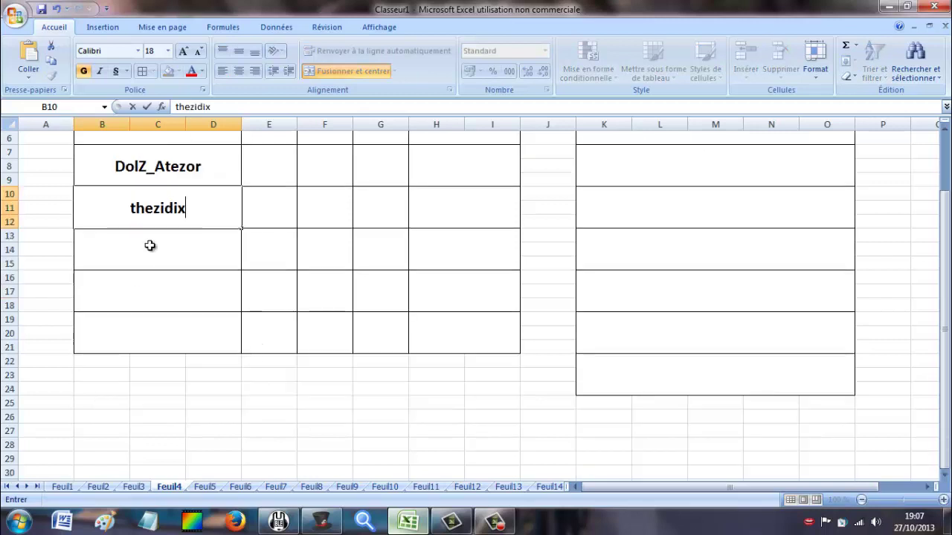
click(140, 235)
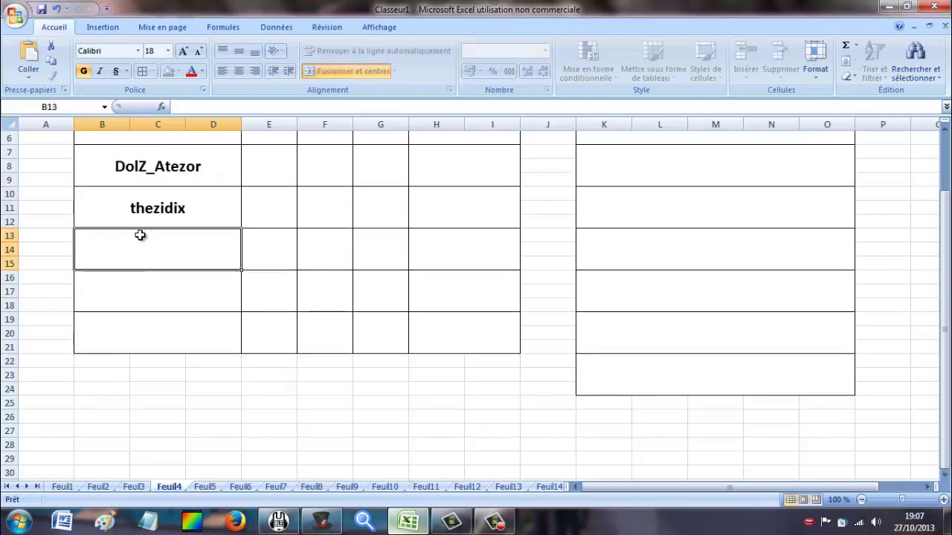
Enter the third player name in B13, then correct its first letter to uppercase J in the formula bar.
click(304, 525)
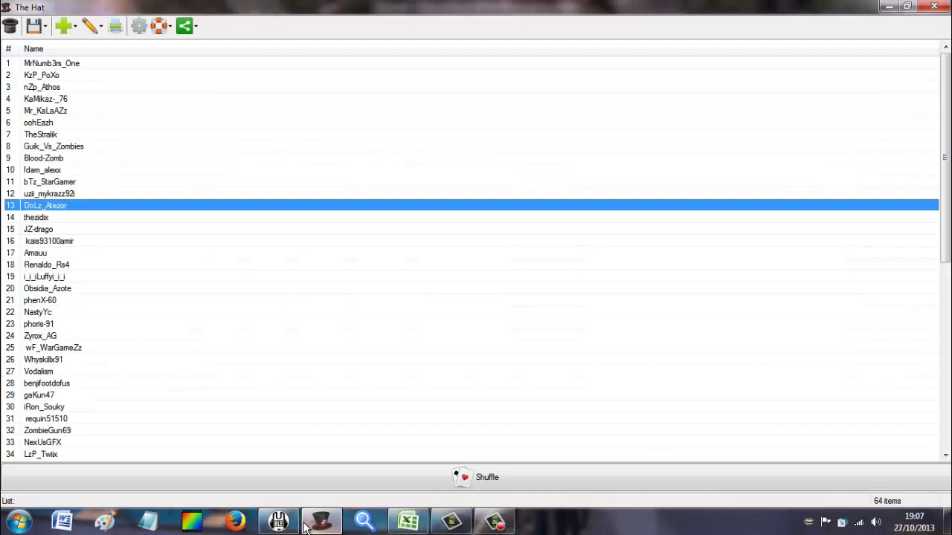
click(304, 525)
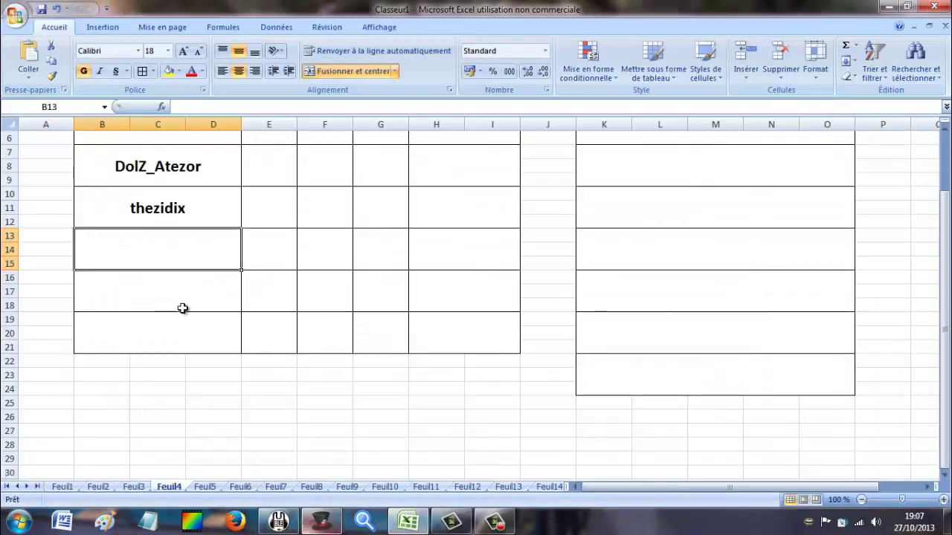
text(Z-F)
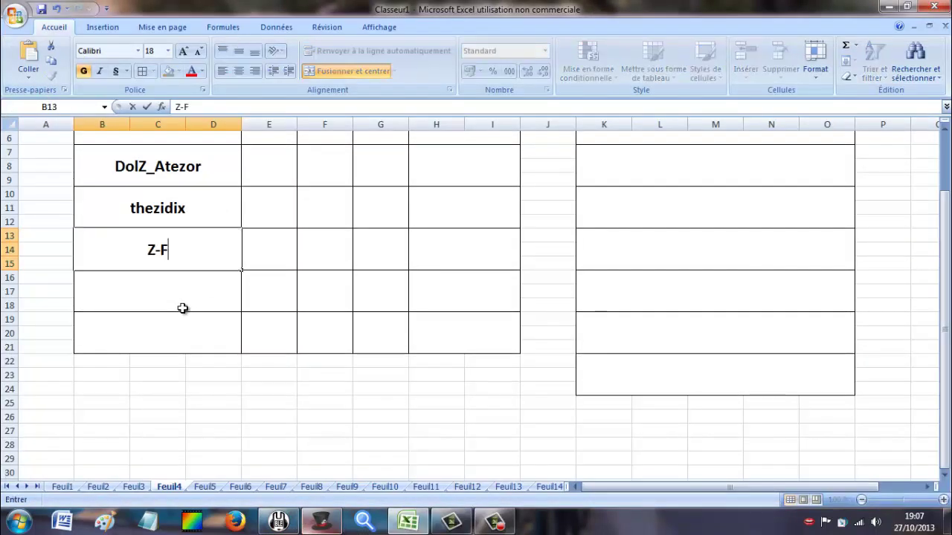
key(BackSpace)
text(DRago)
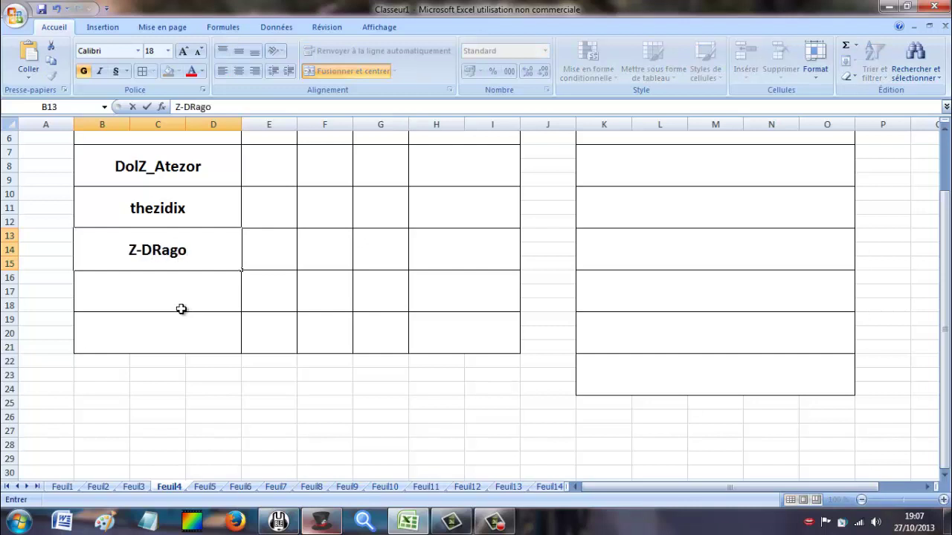
key(Return)
click(111, 253)
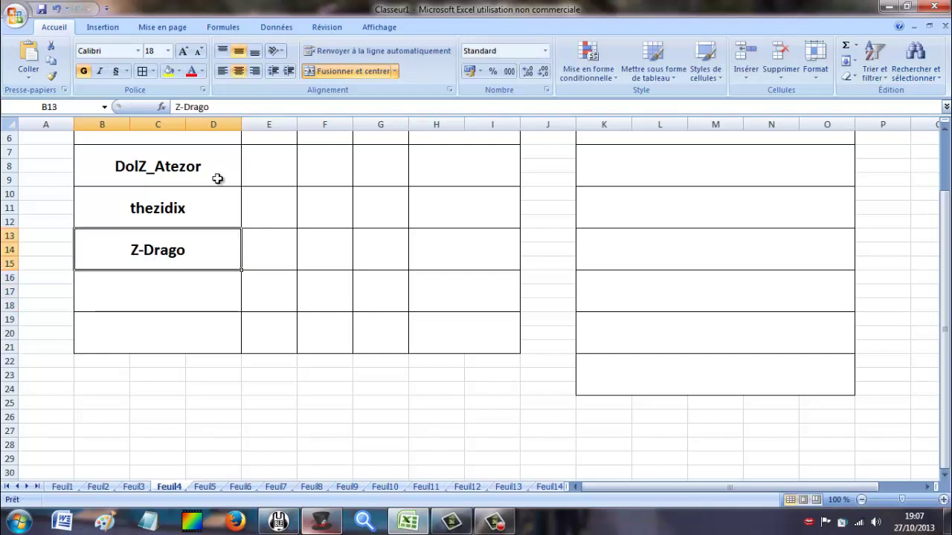
click(178, 108)
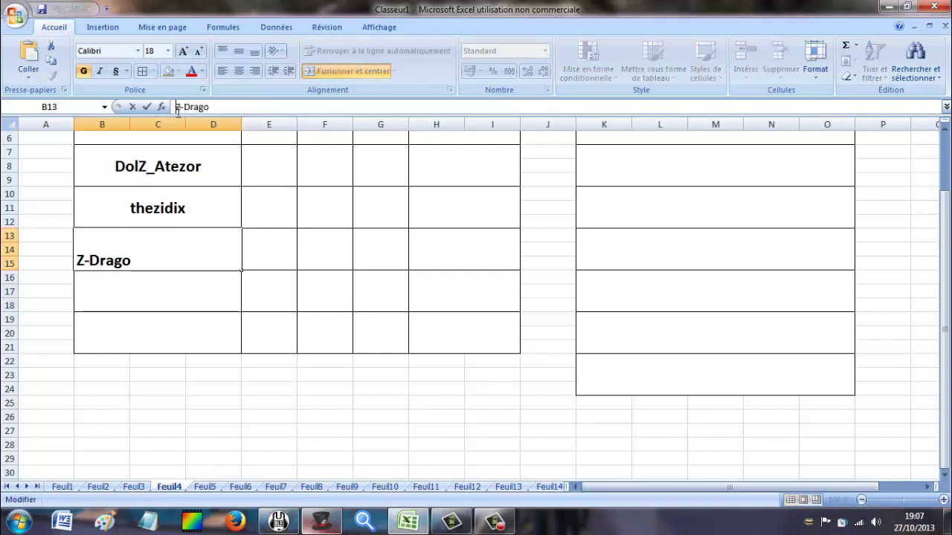
text(j)
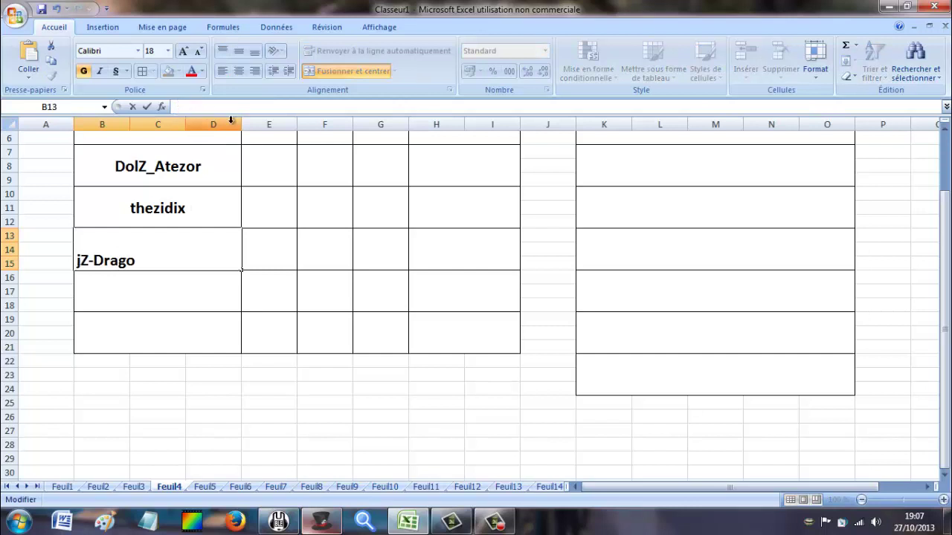
key(BackSpace)
text(J)
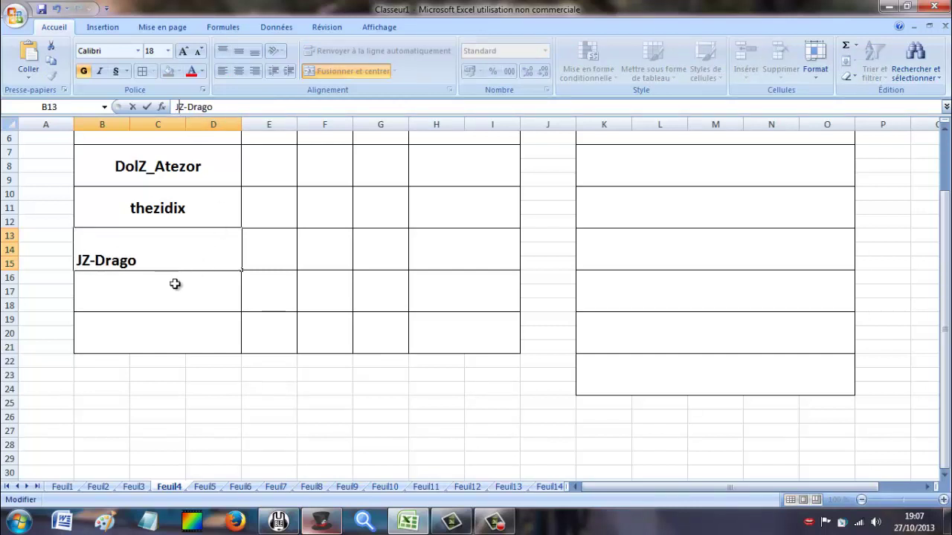
click(175, 284)
Type the fourth shuffled player name into GROUPE 4's cell B16.
click(327, 525)
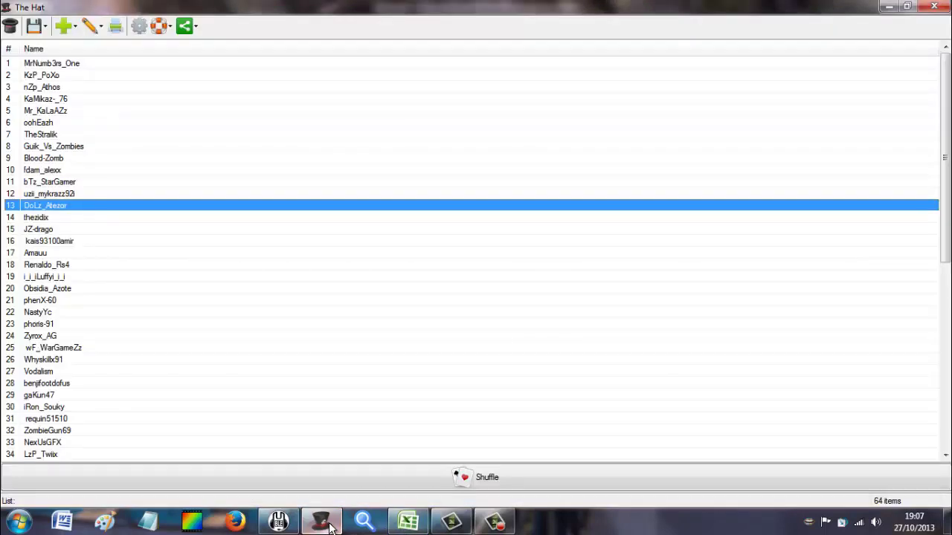
click(327, 525)
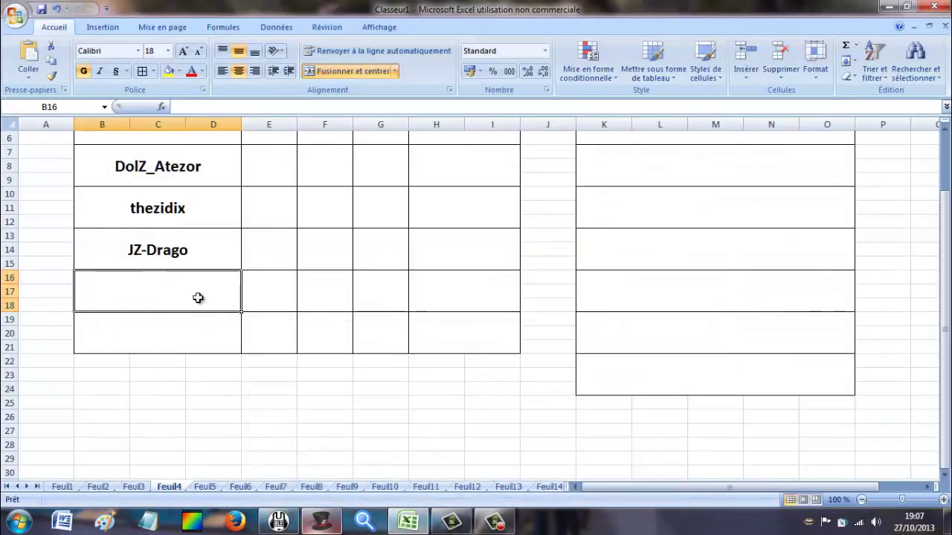
text(kais9)
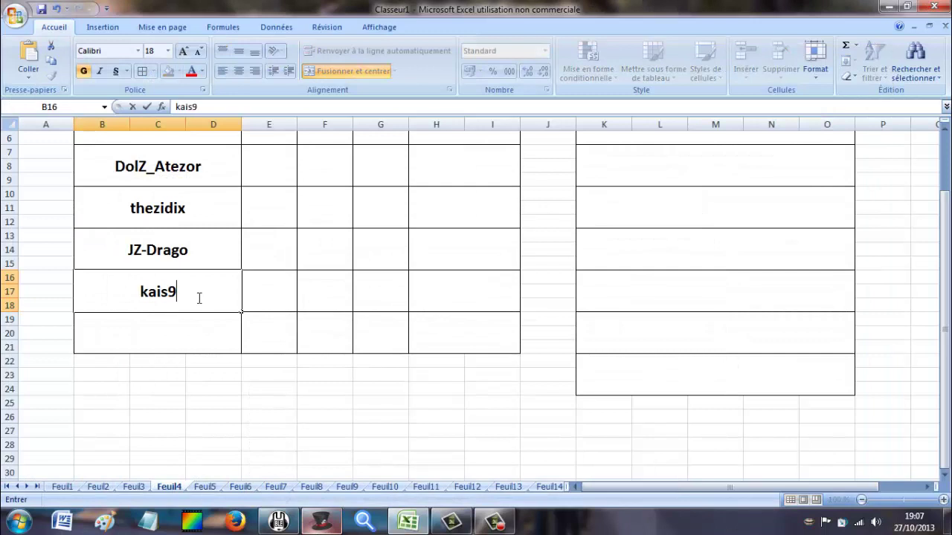
text(3100amir)
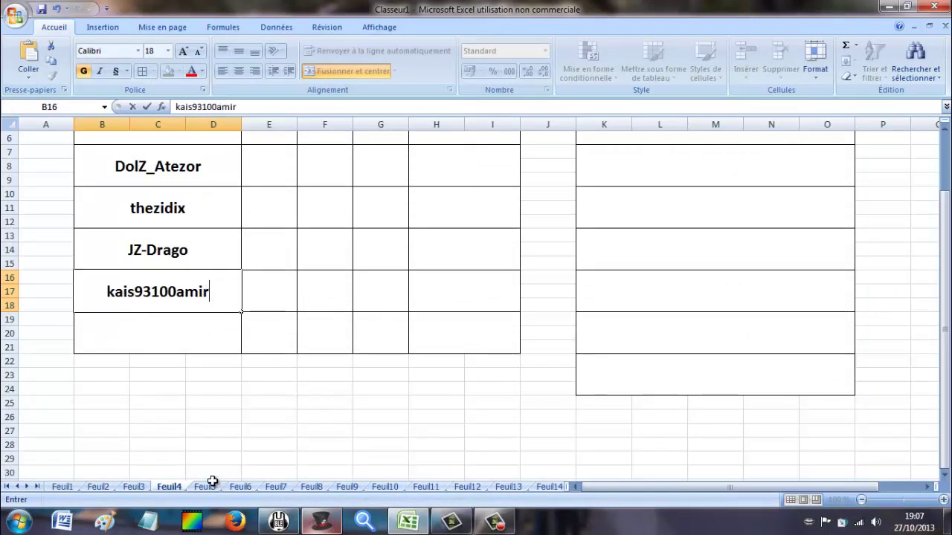
scroll(244, 363, up, 2)
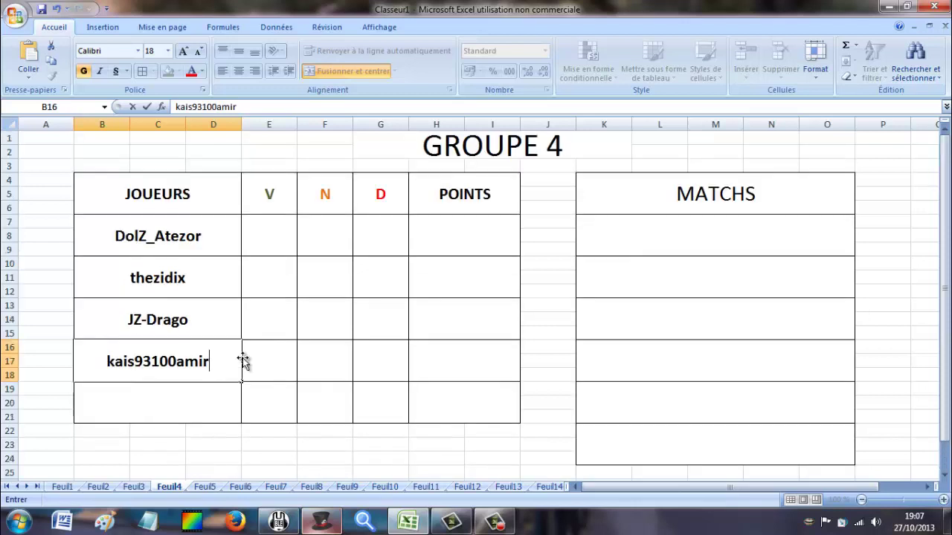
On the GROUPE 5 sheet, enter the first two shuffled player names into cells B7 and B10.
click(208, 488)
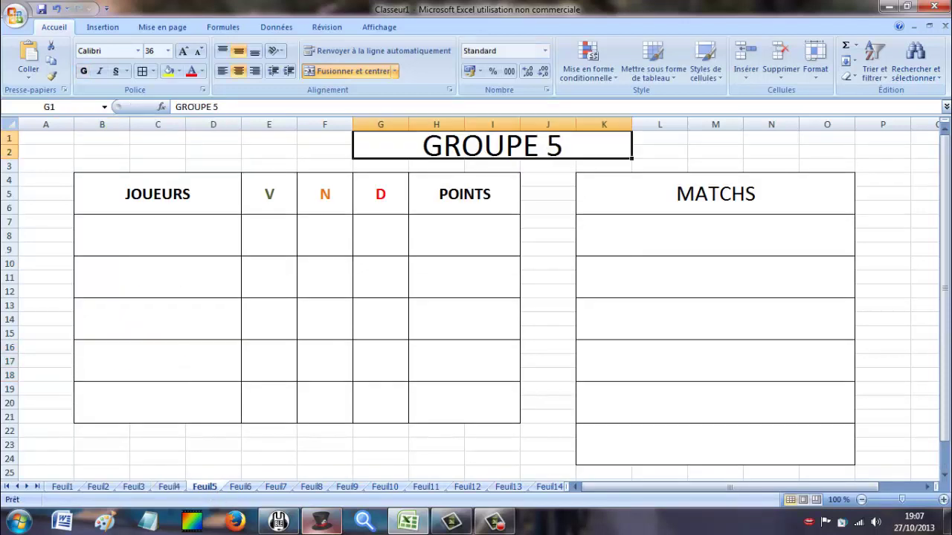
click(323, 523)
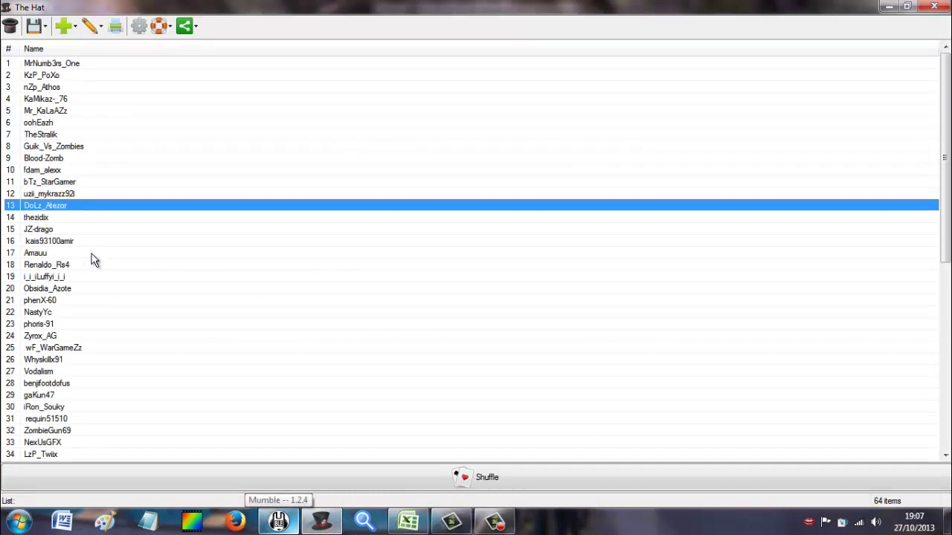
click(283, 519)
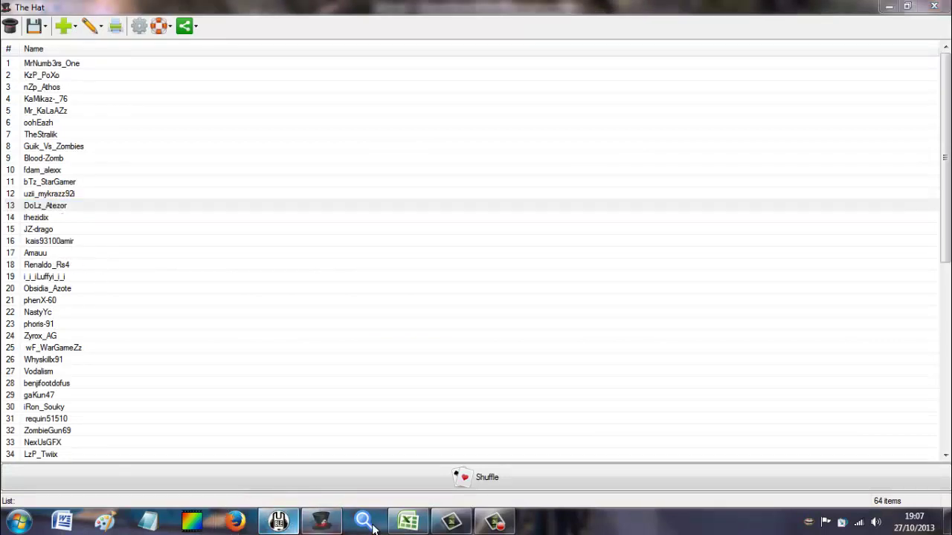
click(409, 522)
click(181, 243)
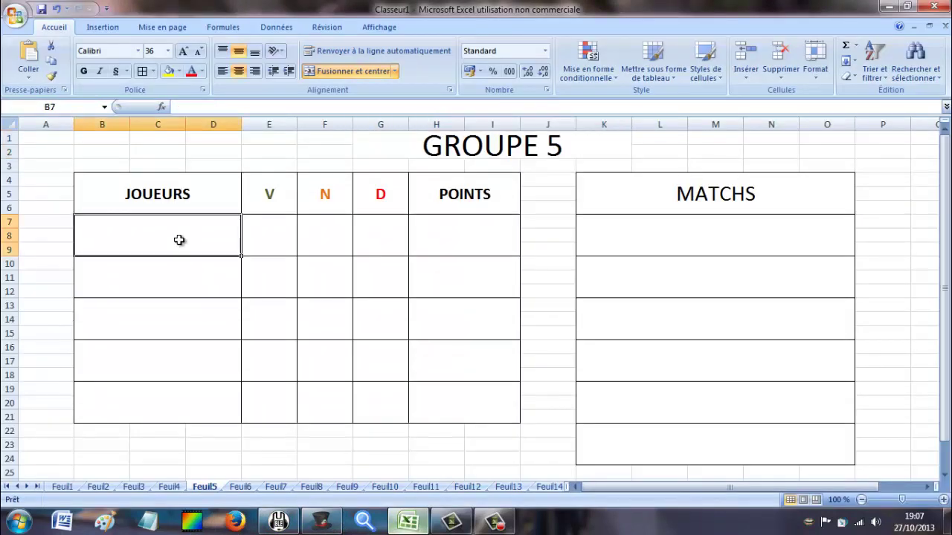
text(Amauu)
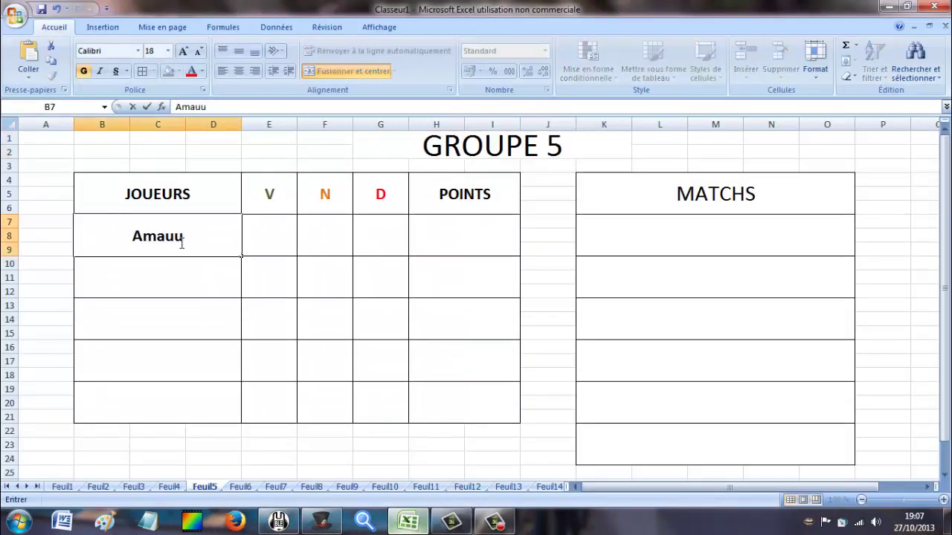
key(Return)
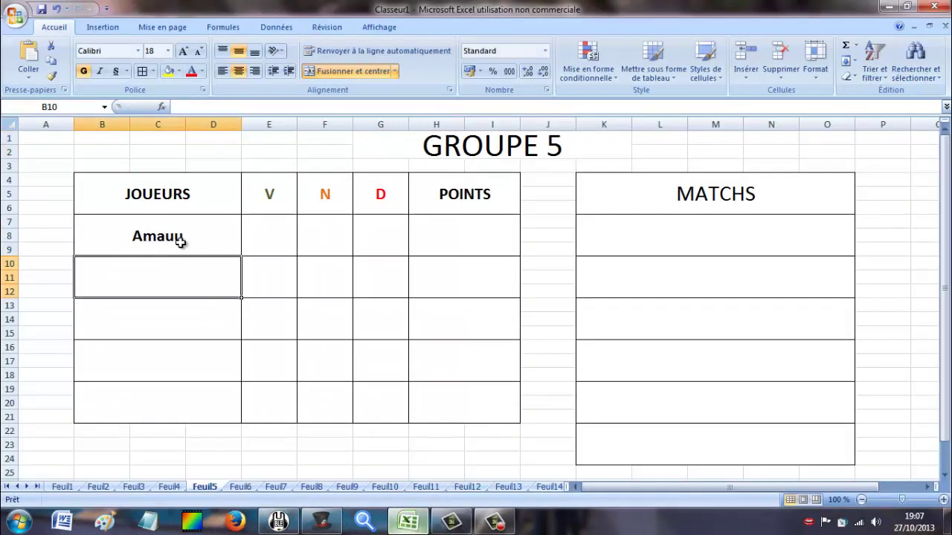
text(Renaldo-)
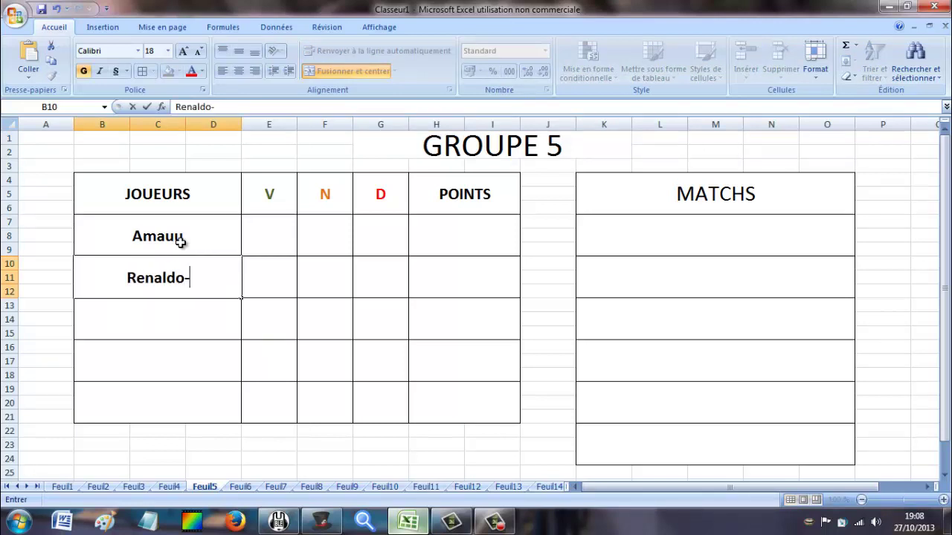
text(RS4)
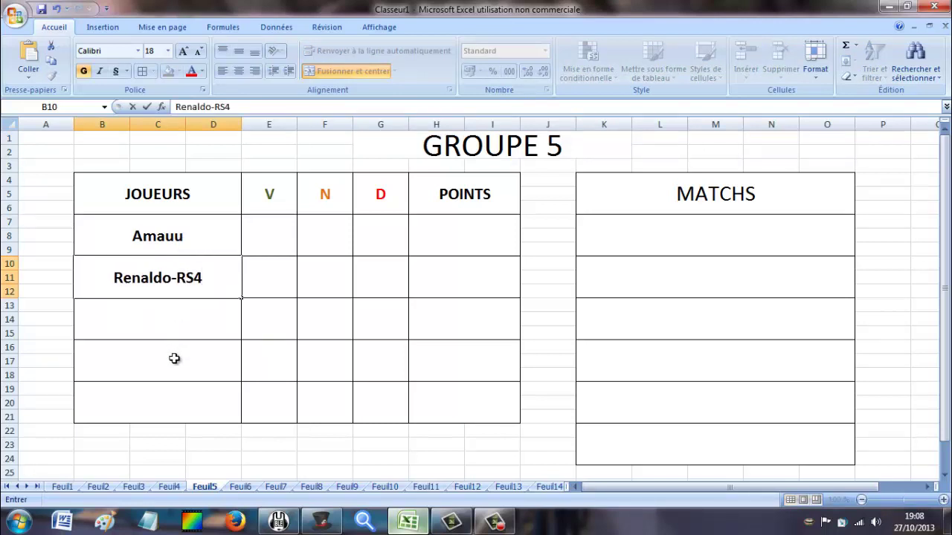
key(Return)
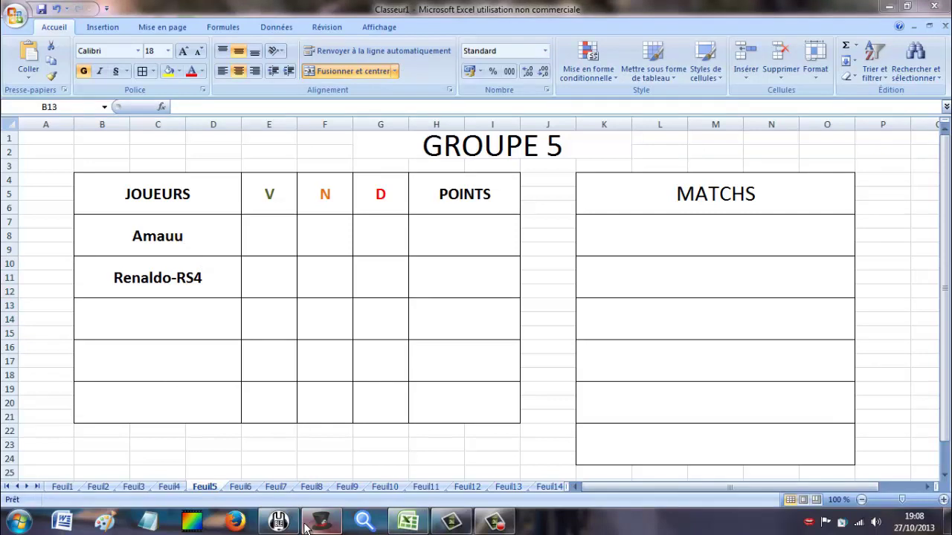
Enter the next two shuffled names into GROUPE 5's cells B13 and B16, then open the GROUPE 6 sheet.
click(321, 522)
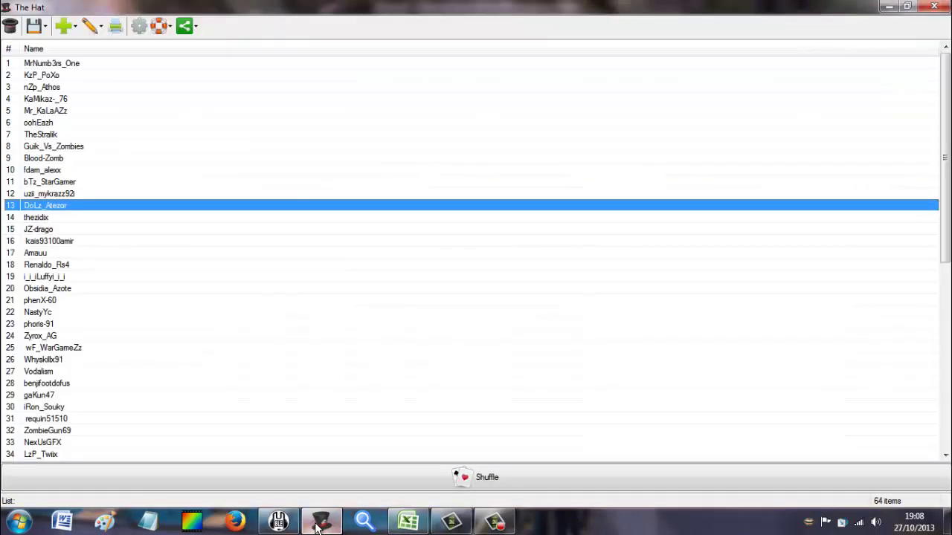
click(399, 526)
text(i)
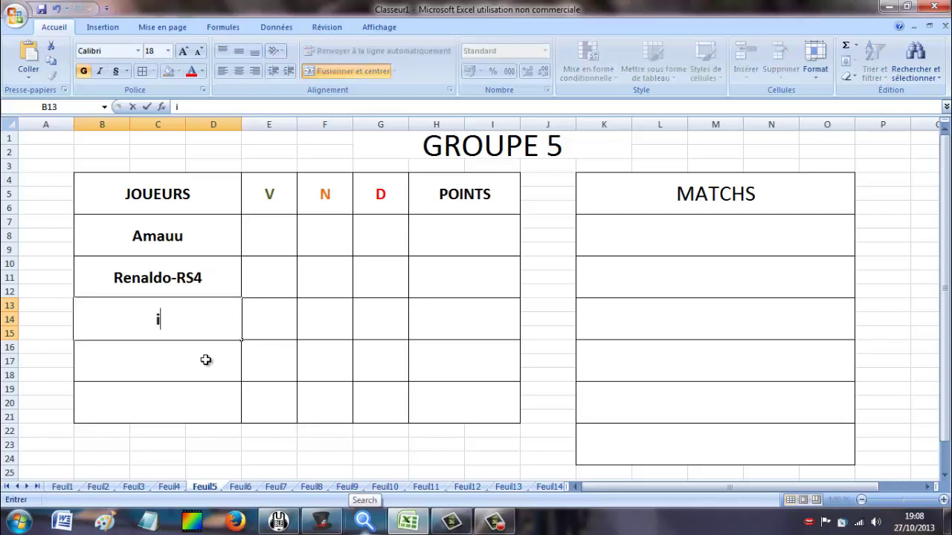
text(_i_iLuffy)
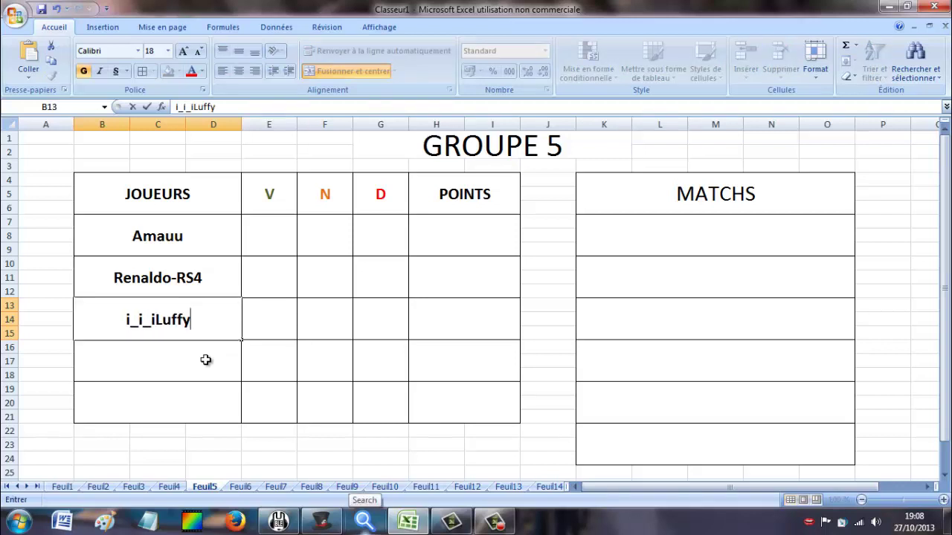
text(i_i_i)
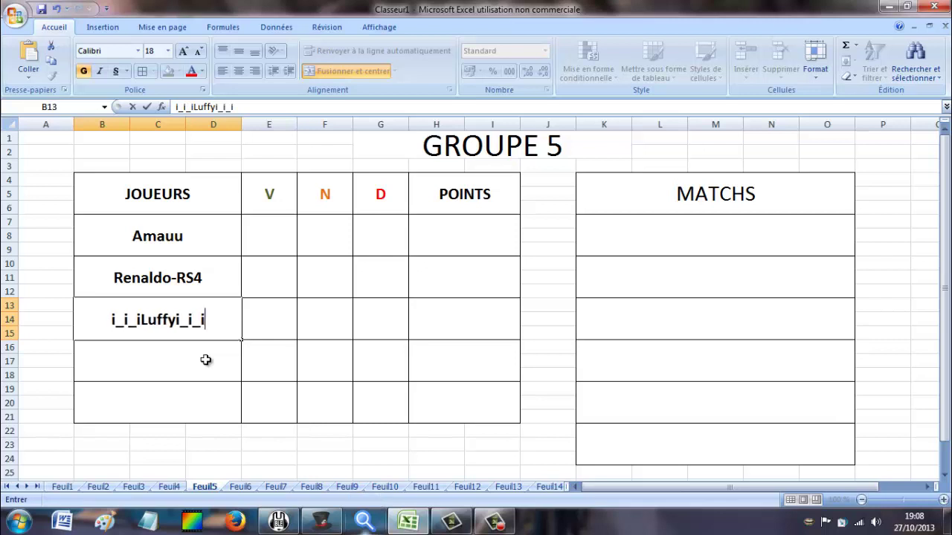
key(Return)
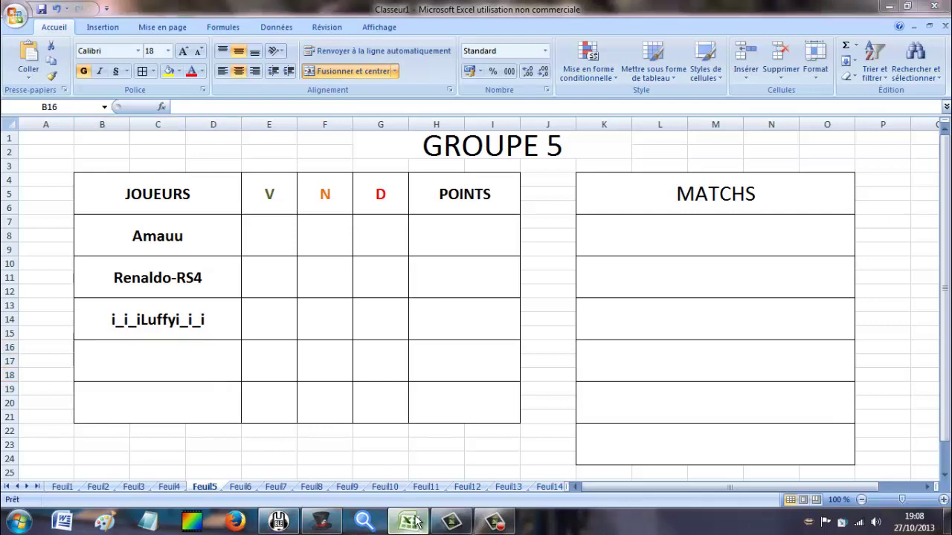
click(321, 521)
mouse_move(335, 528)
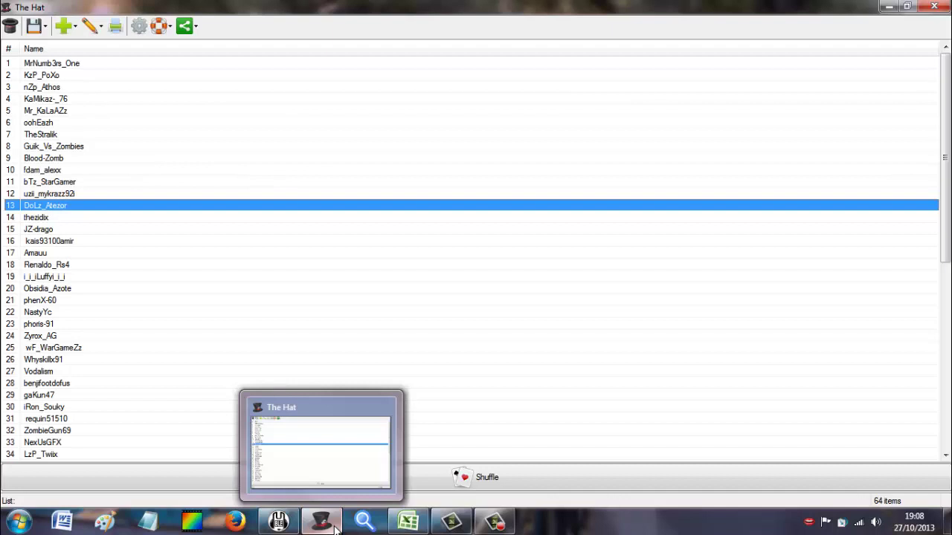
click(334, 528)
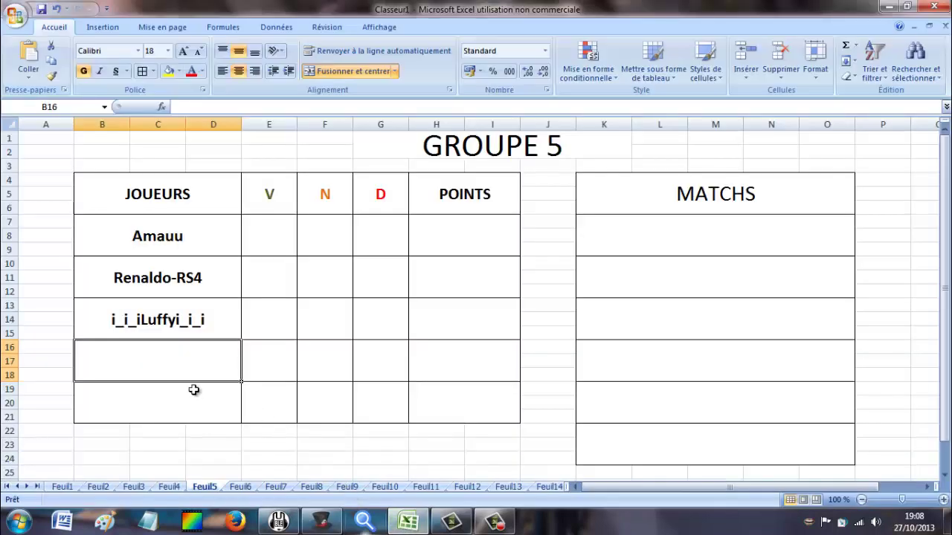
text(Obsidia)
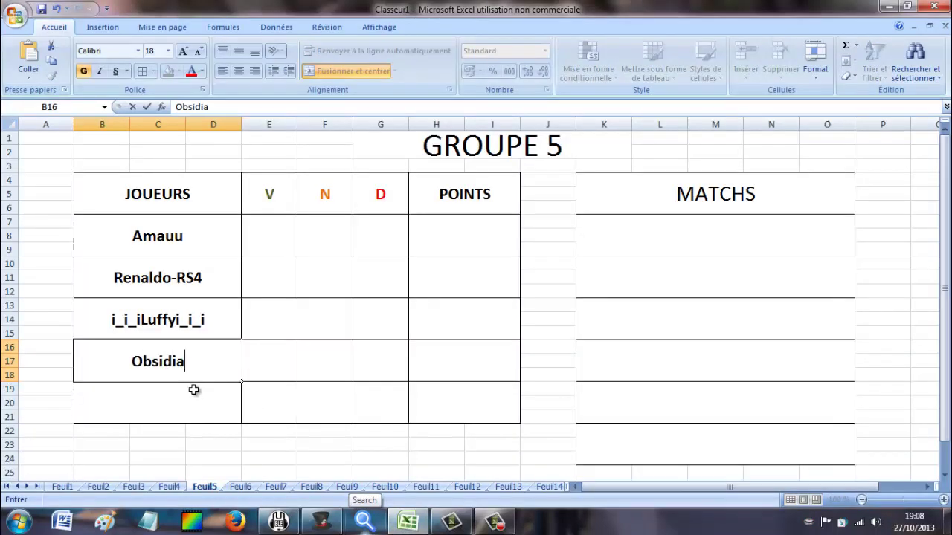
text(_Azote)
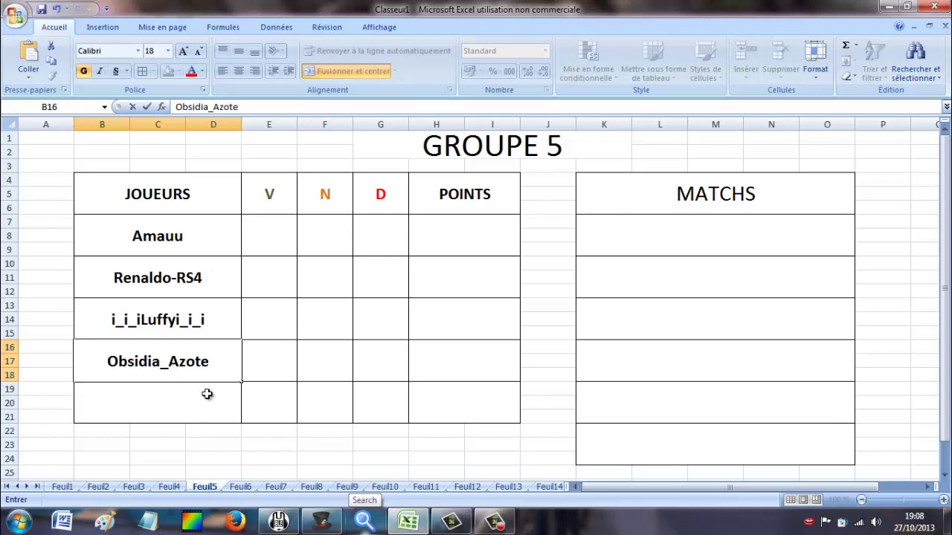
click(251, 487)
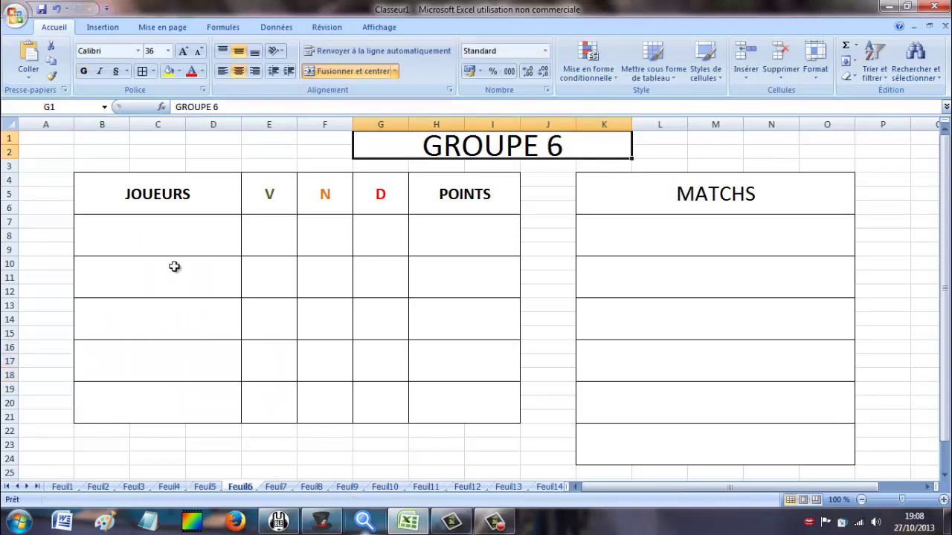
Enter PhenX-60 in the first GROUPE 6 player row (B7), correcting its typos.
click(177, 256)
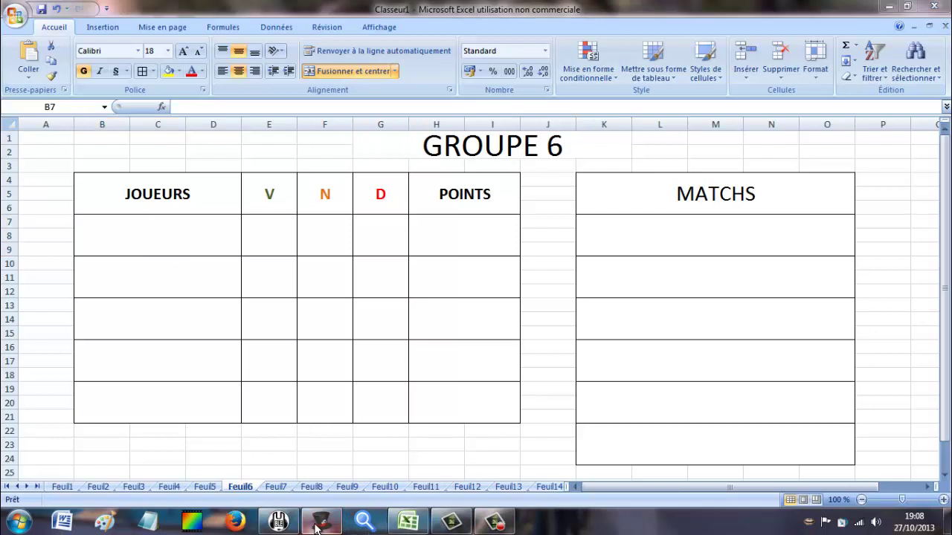
click(320, 523)
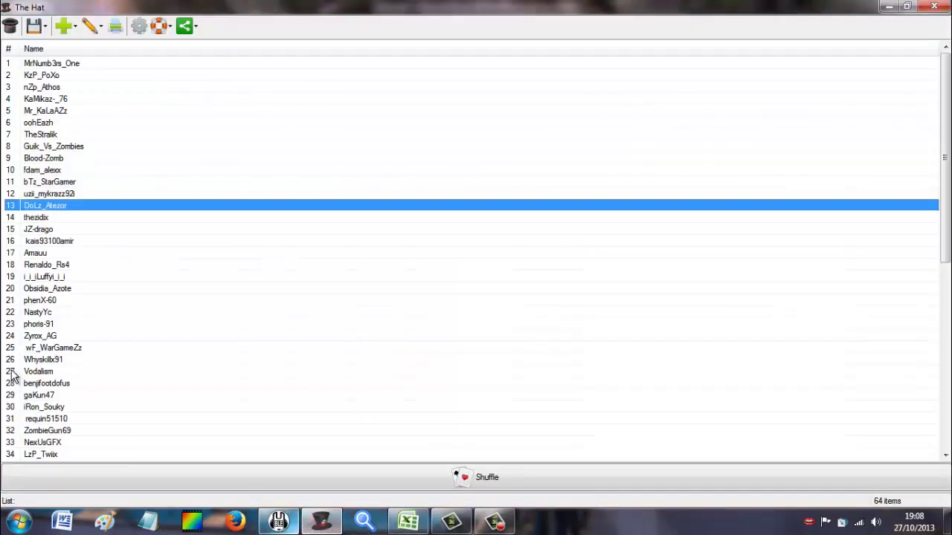
click(63, 292)
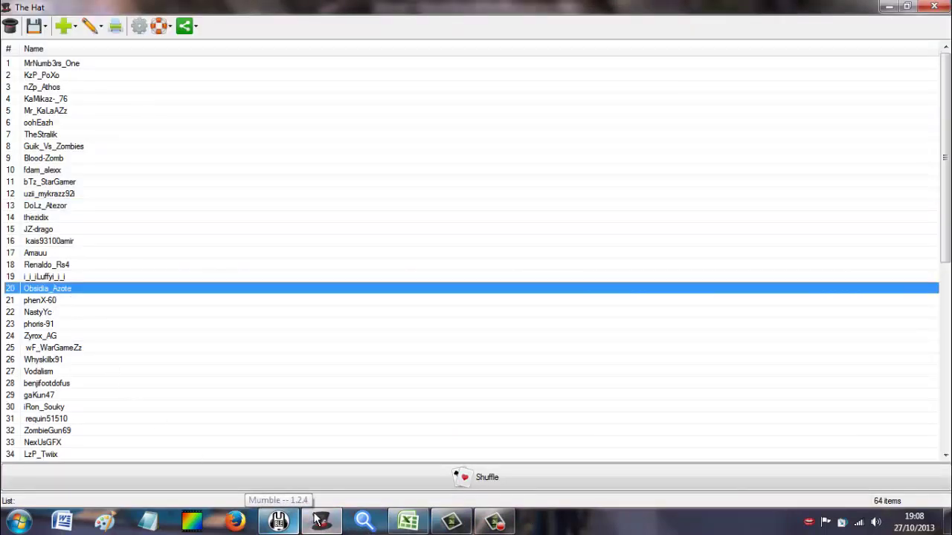
click(407, 523)
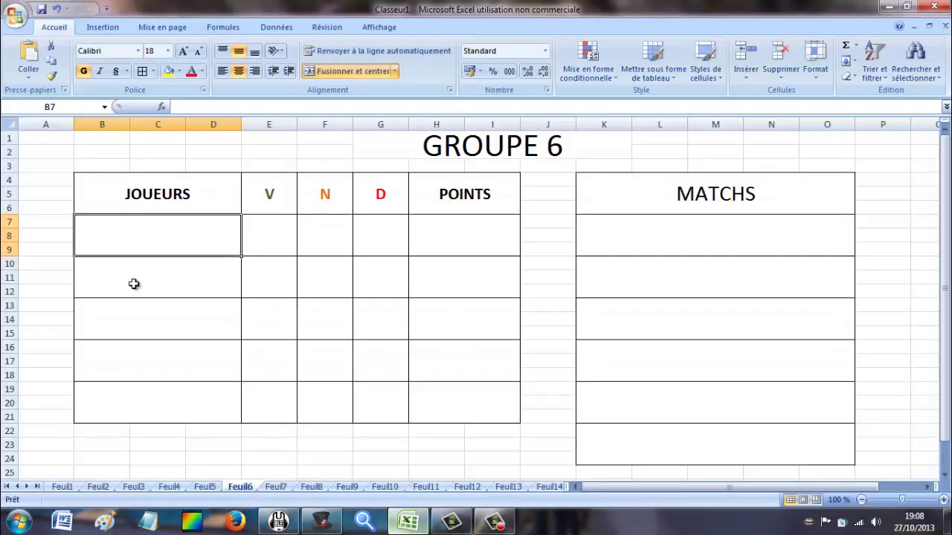
text(Phen)
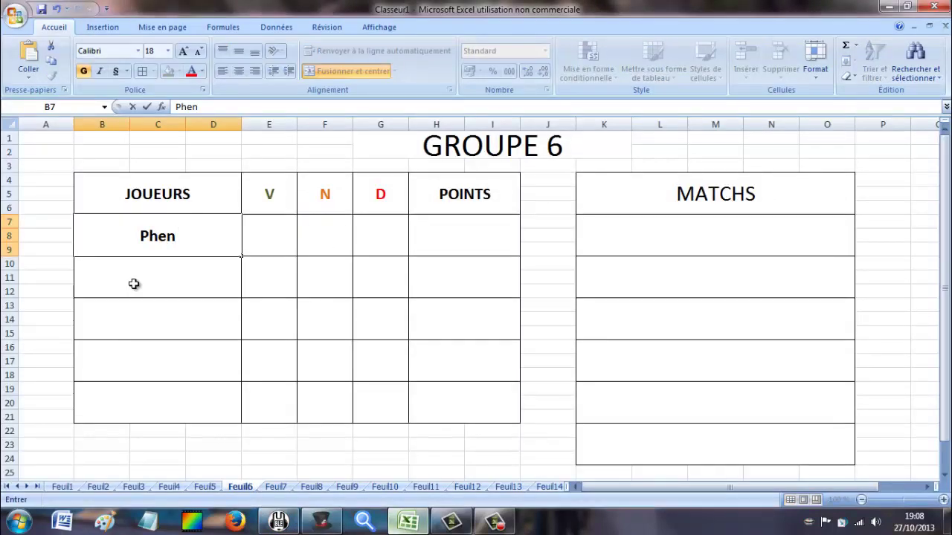
text(-x60)
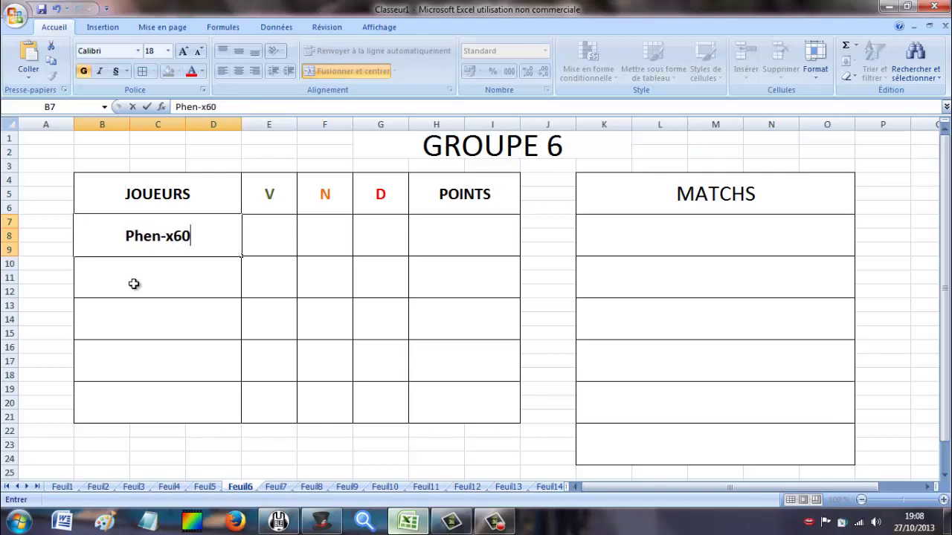
scroll(193, 287, down, 2)
click(400, 529)
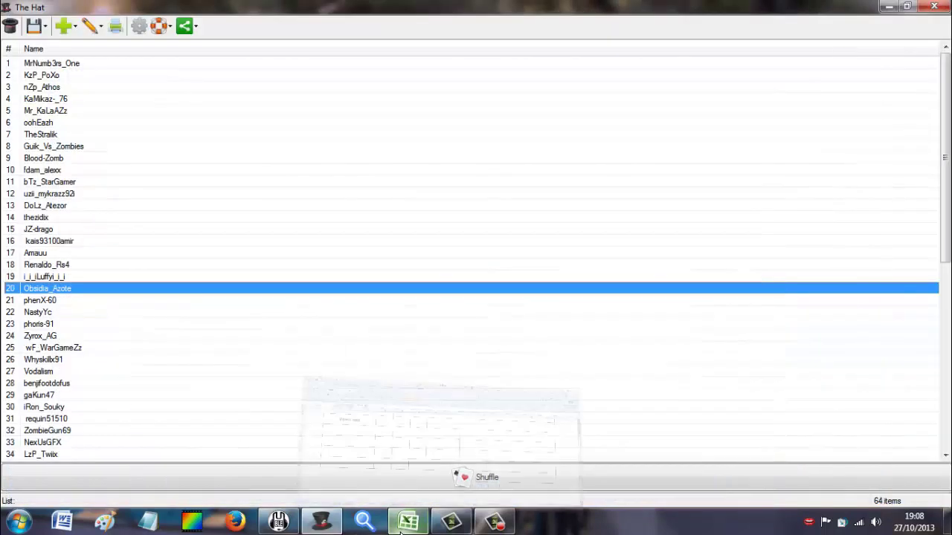
click(402, 528)
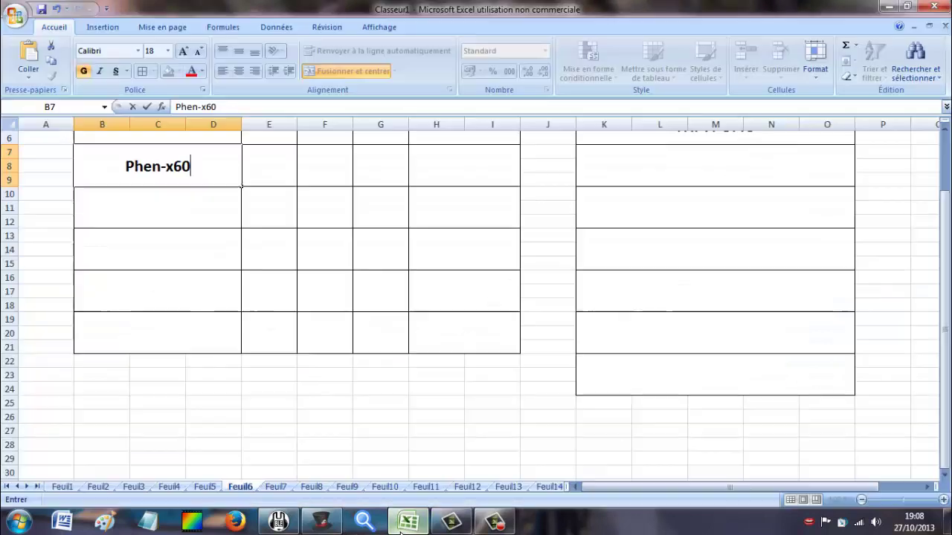
click(171, 168)
key(BackSpace)
key(BackSpace)
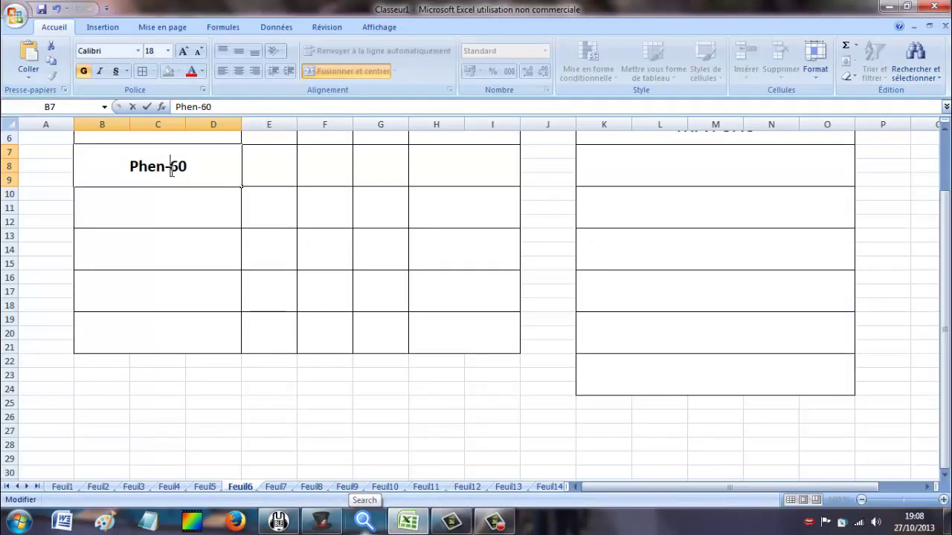
text(X-)
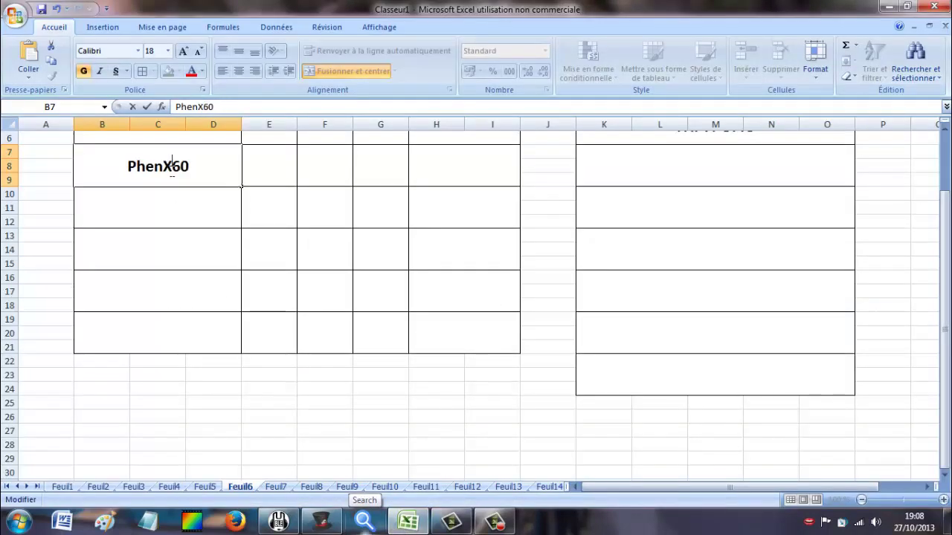
click(171, 208)
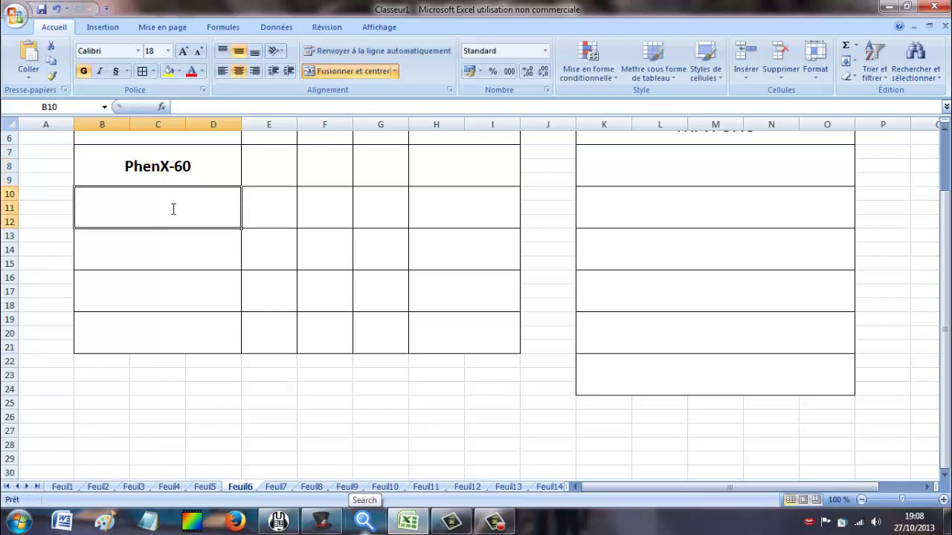
text(NastyYc)
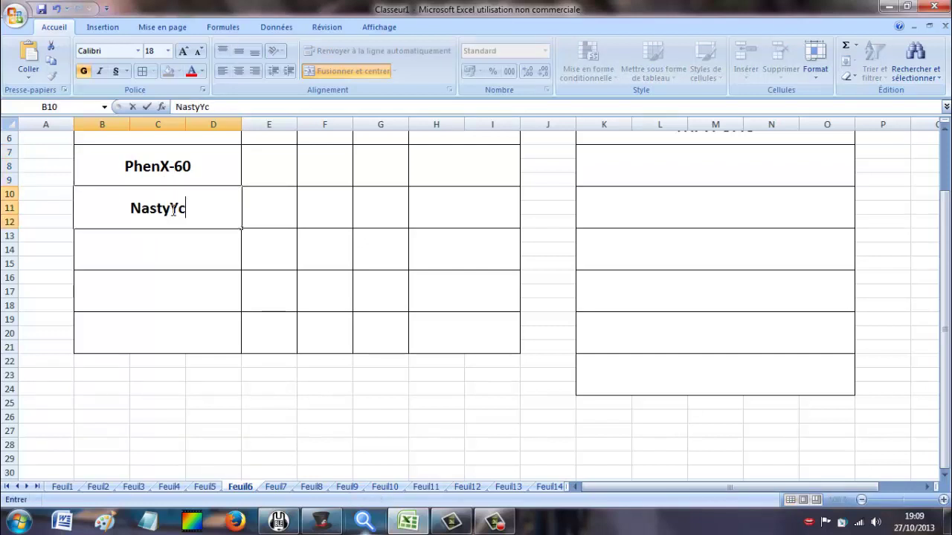
click(166, 243)
click(335, 524)
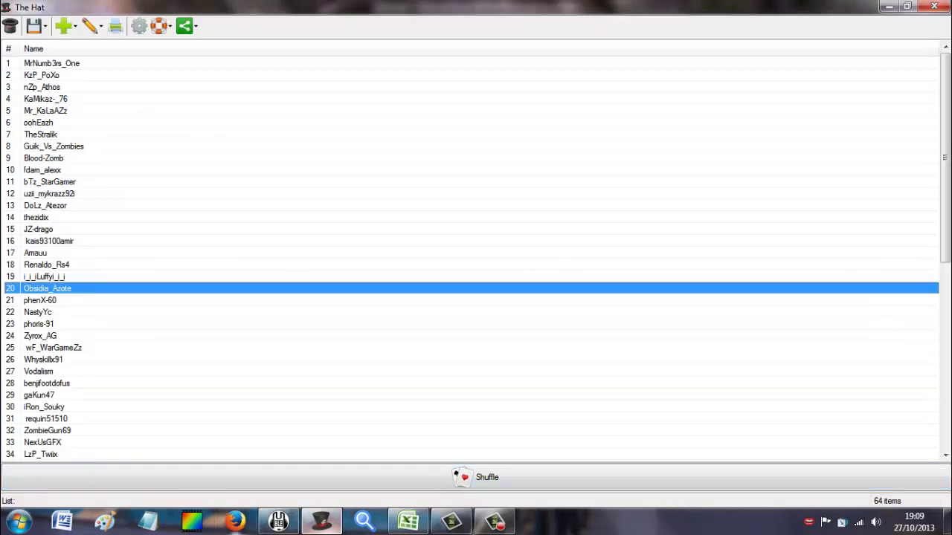
click(278, 522)
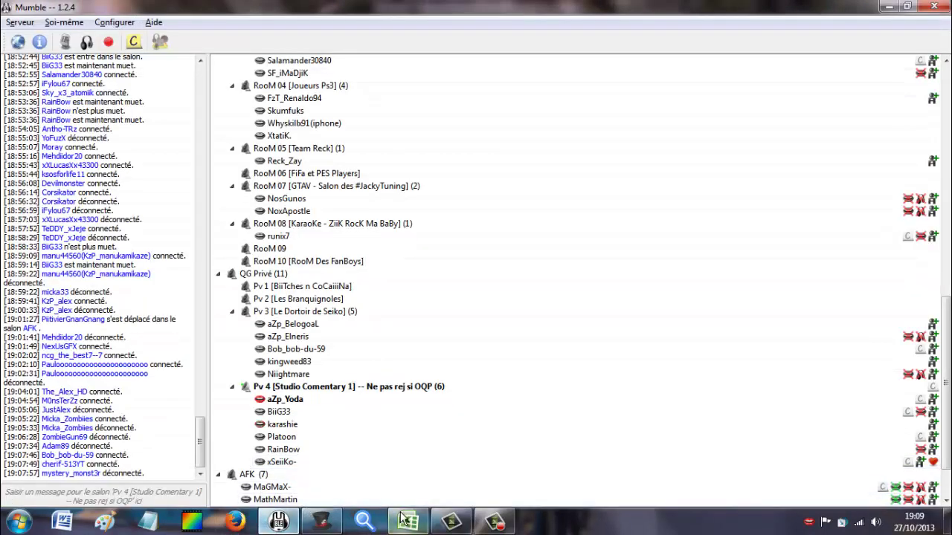
click(407, 522)
text(phoris-91)
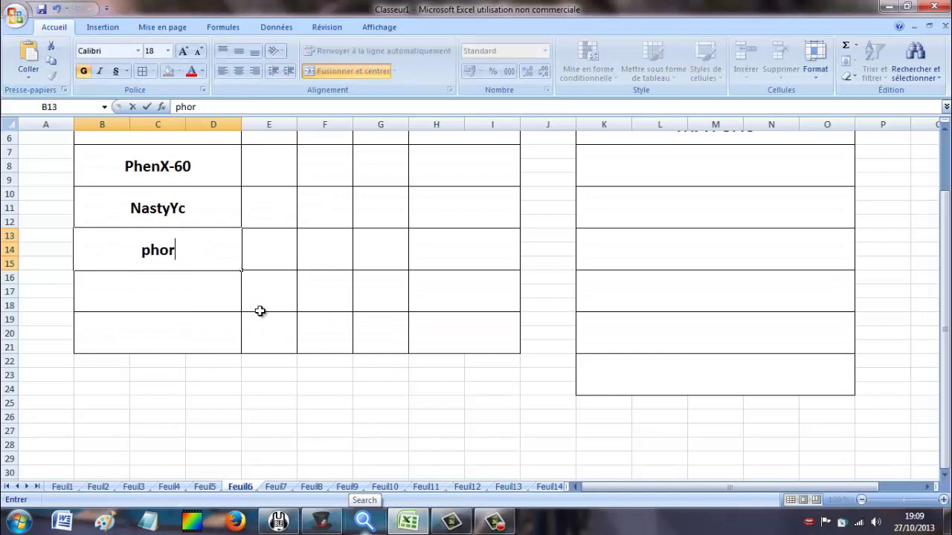
click(220, 284)
click(279, 522)
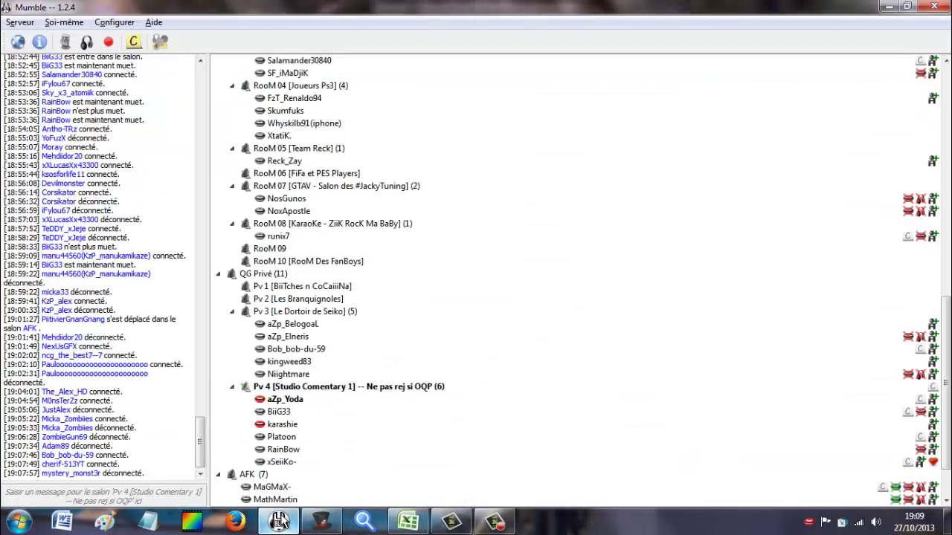
click(280, 521)
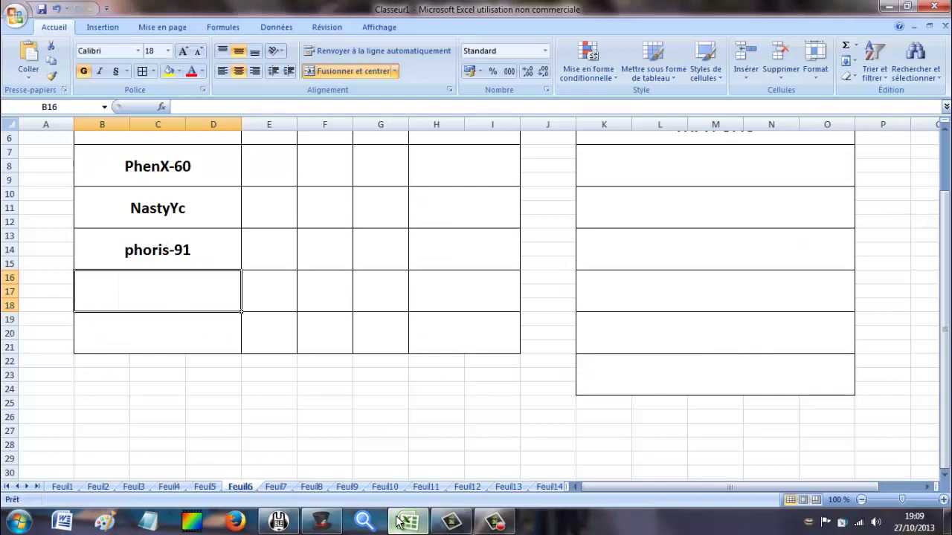
click(321, 522)
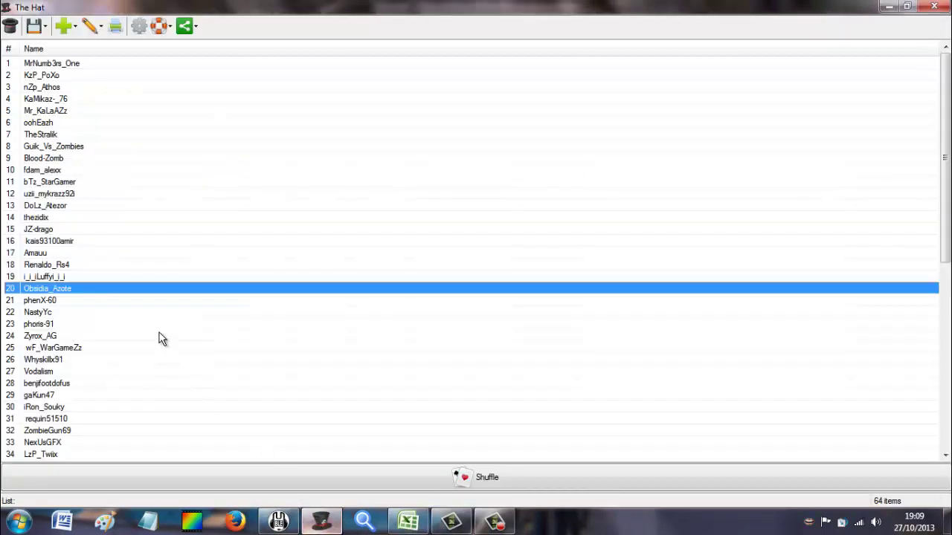
click(408, 522)
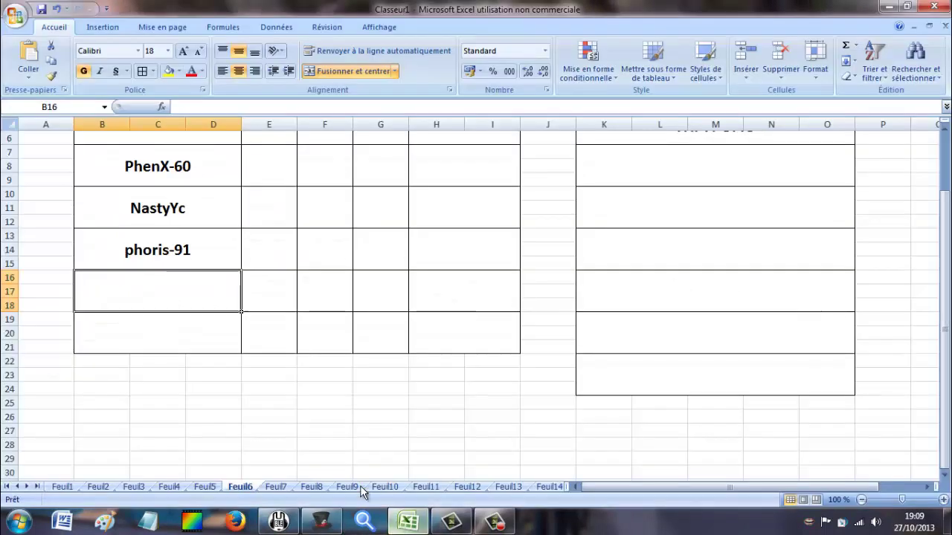
text(Zy)
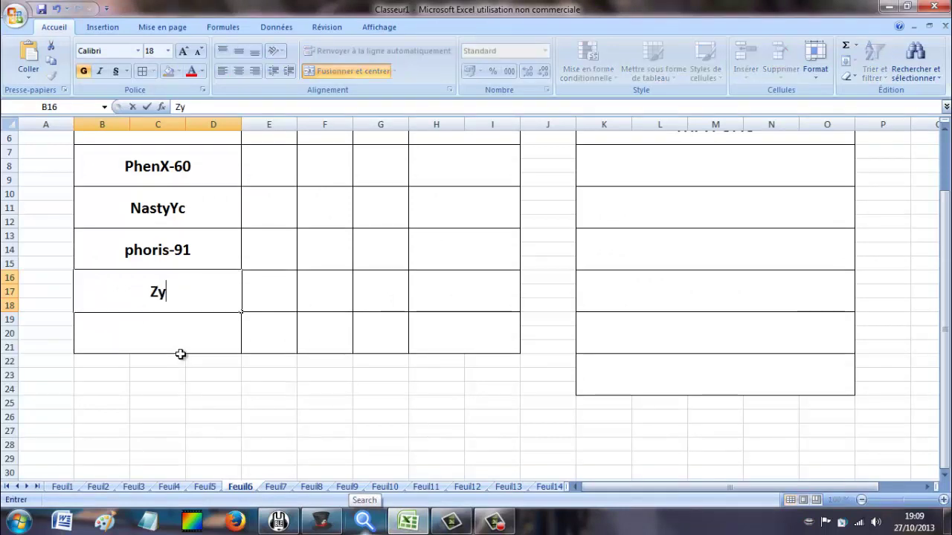
text(rox-A)
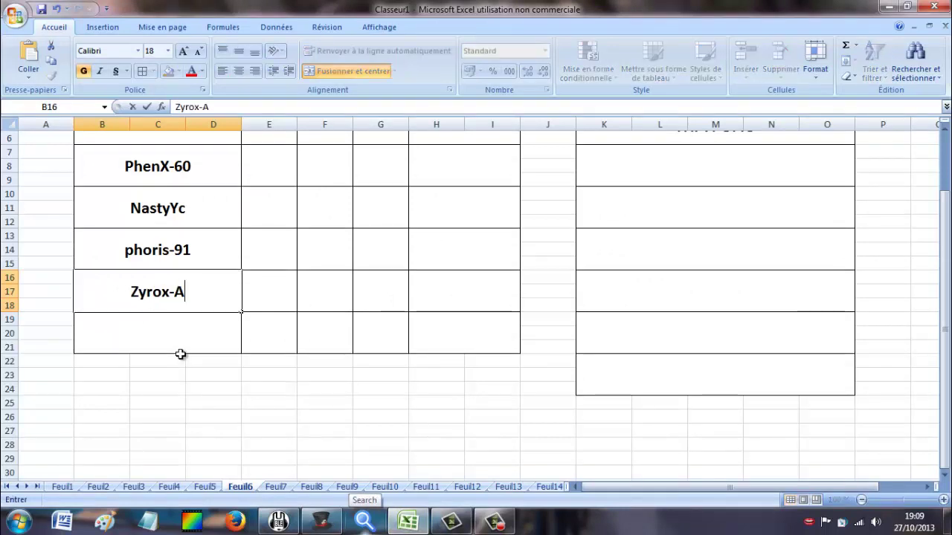
text(G)
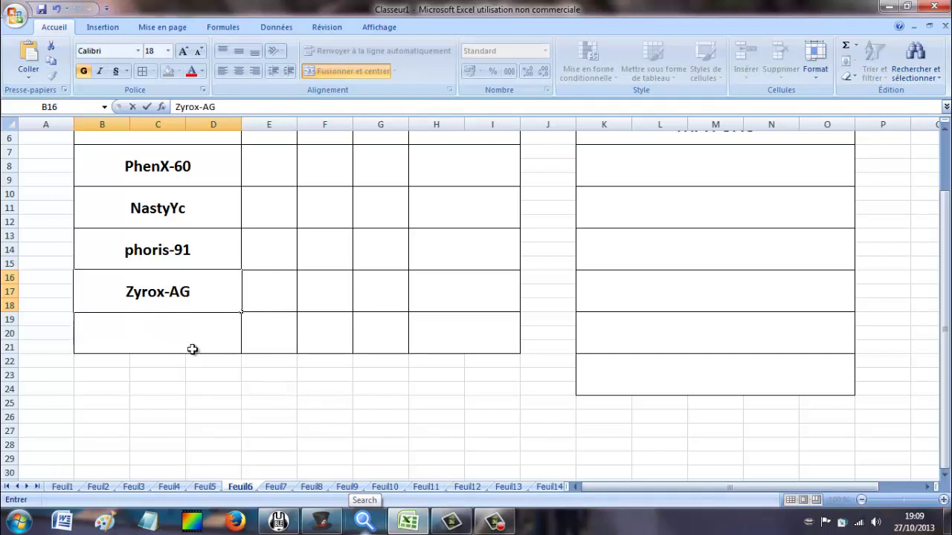
On the GROUPE 7 sheet, enter Wf_Wargame in the first JOUEURS cell.
click(279, 487)
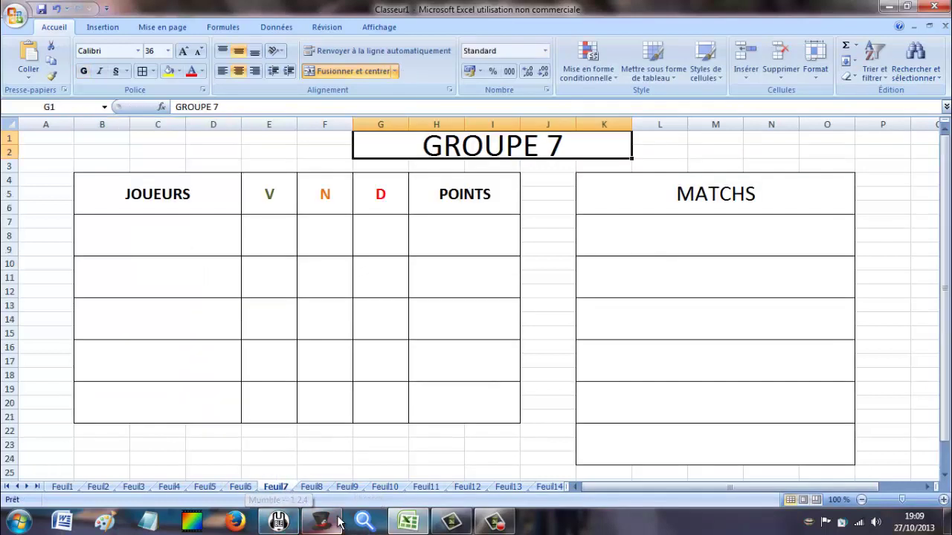
click(321, 520)
click(72, 292)
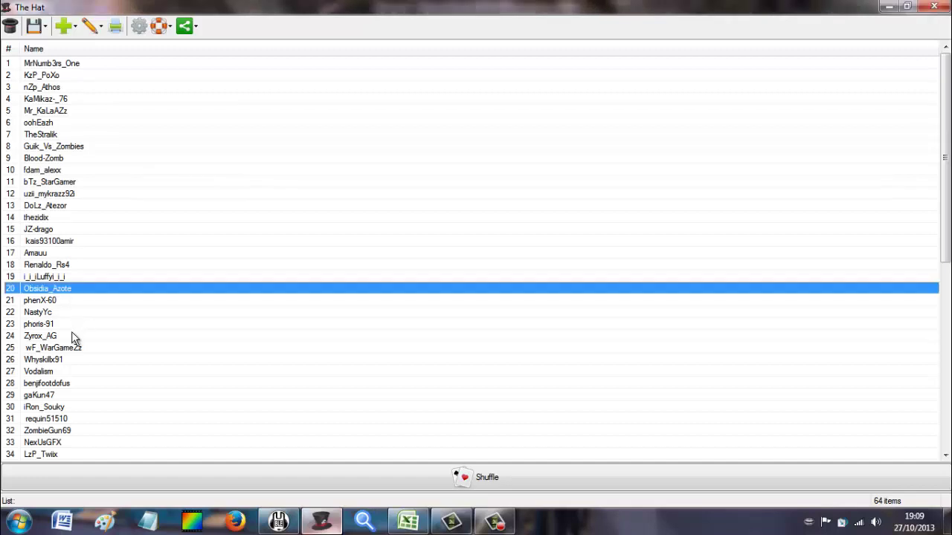
click(72, 337)
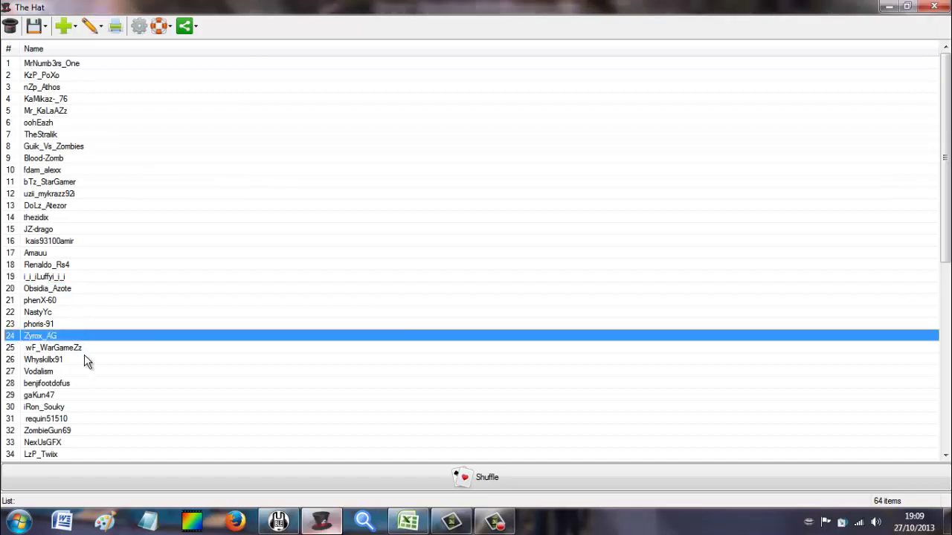
click(279, 520)
click(414, 523)
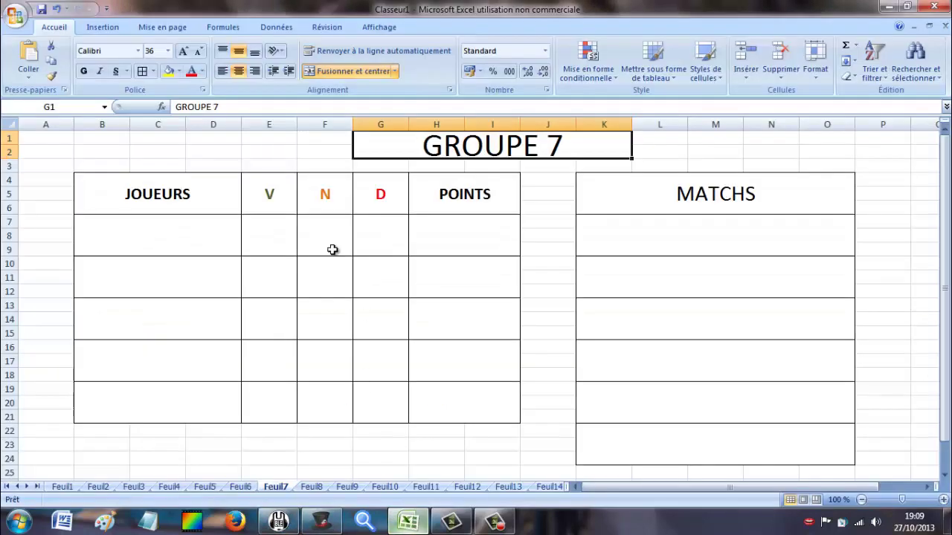
click(195, 233)
text(W)
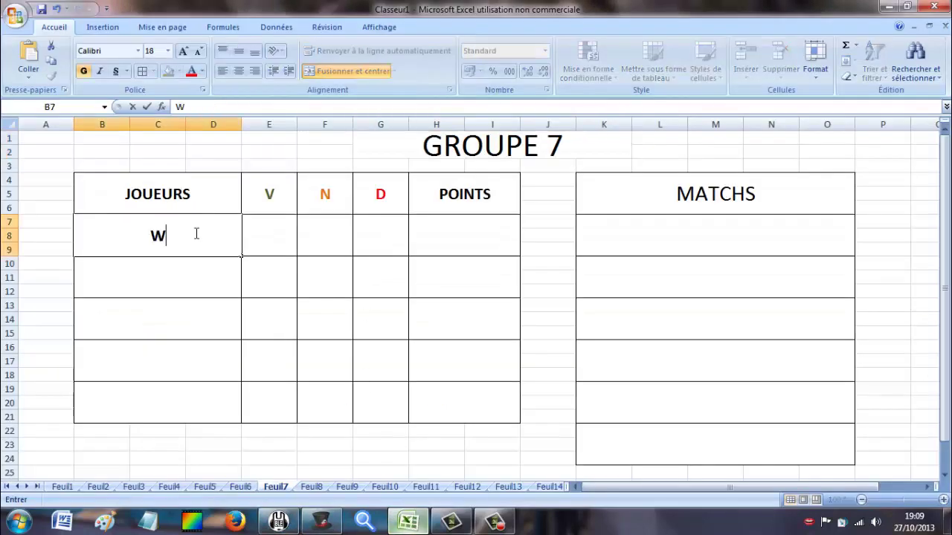
text(f_Wargame)
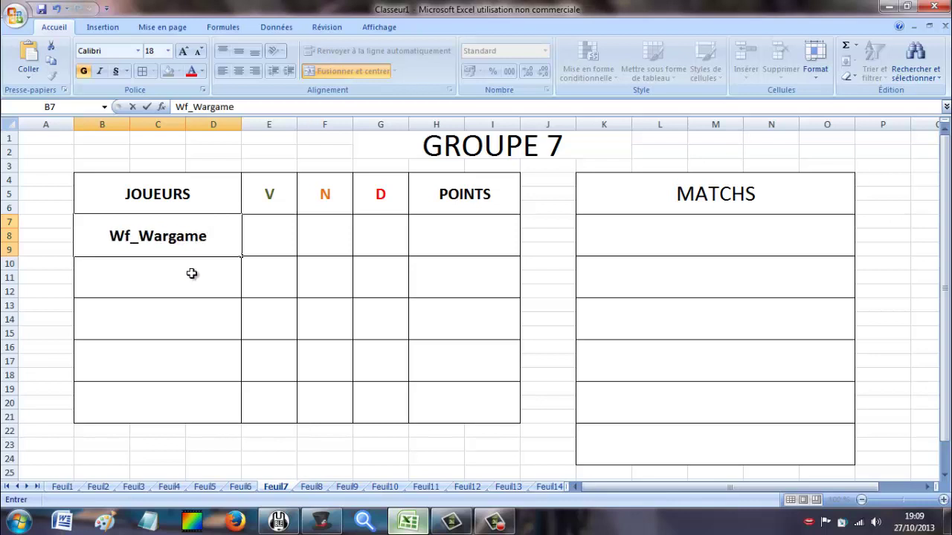
key(Return)
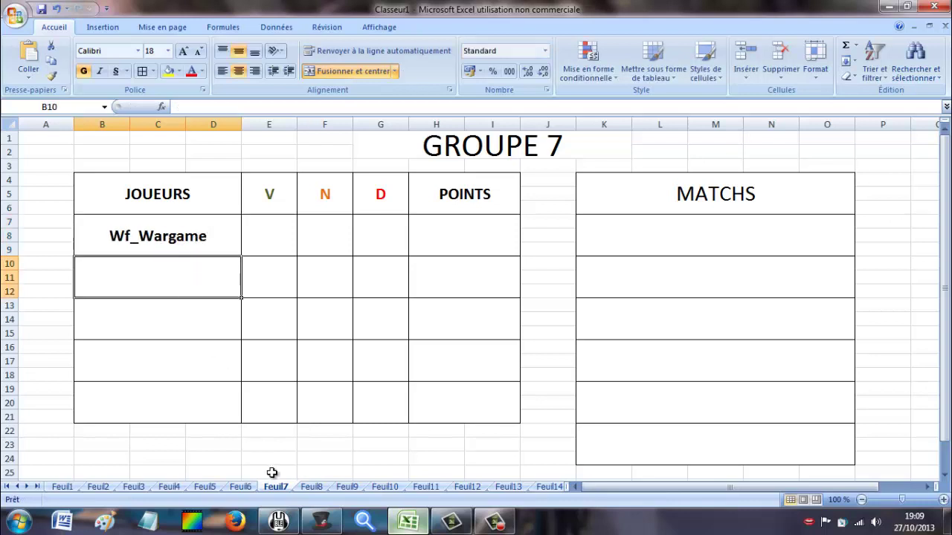
click(322, 523)
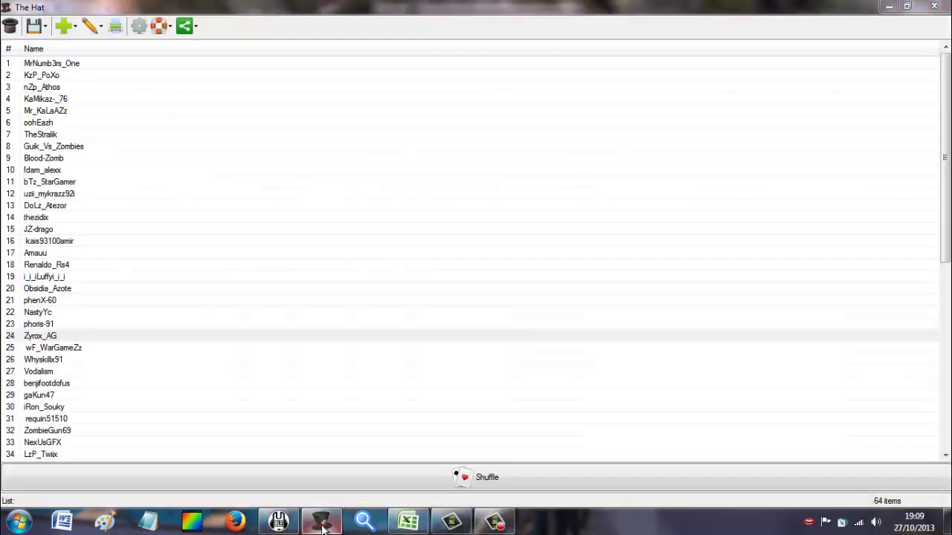
click(401, 522)
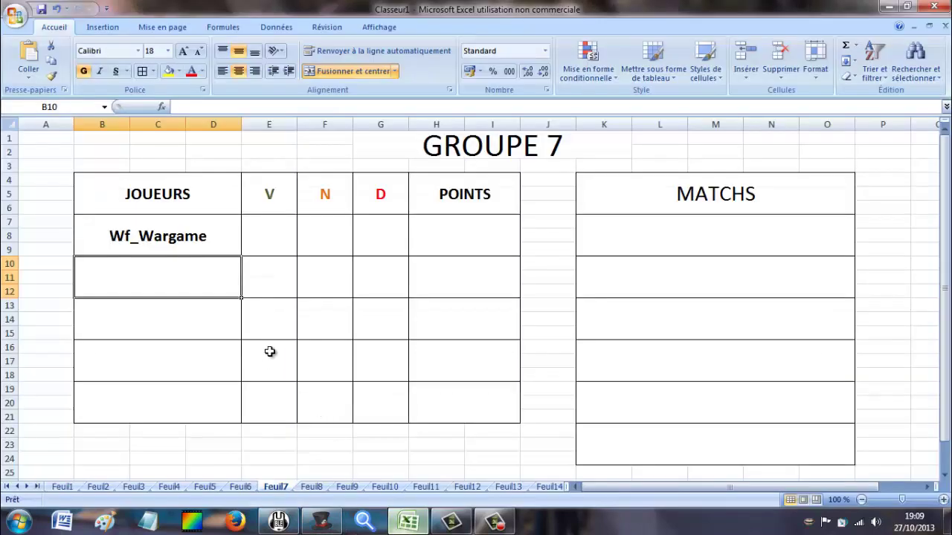
text(Whyski)
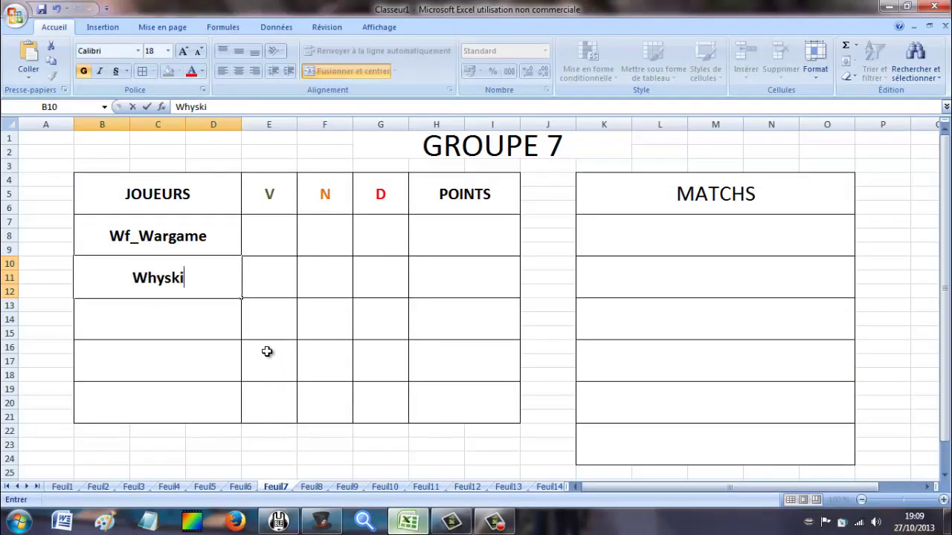
text(llx91)
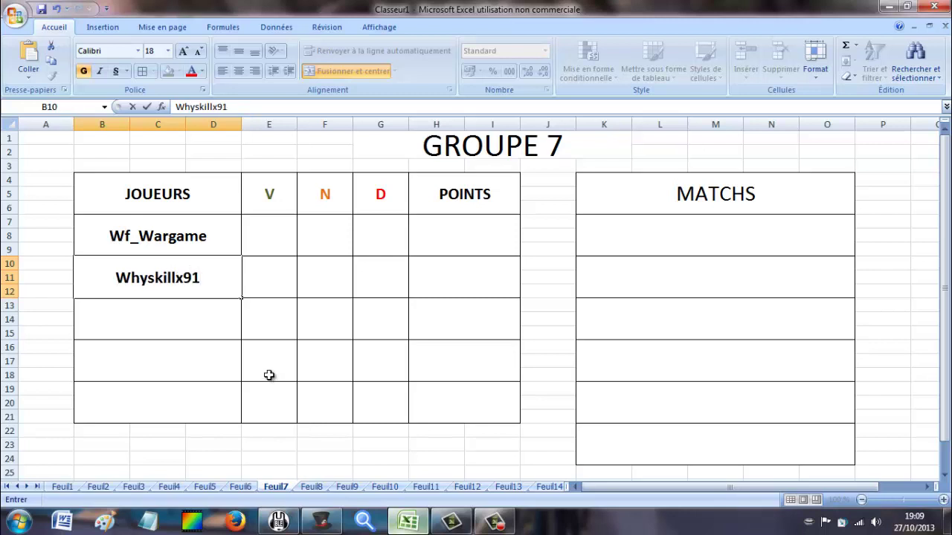
key(Return)
click(321, 522)
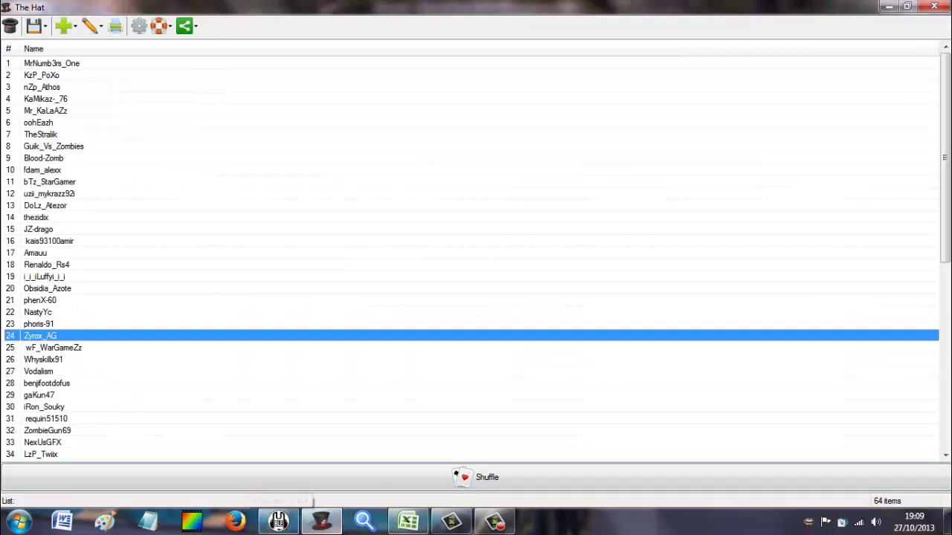
click(422, 527)
text(Vodzlim)
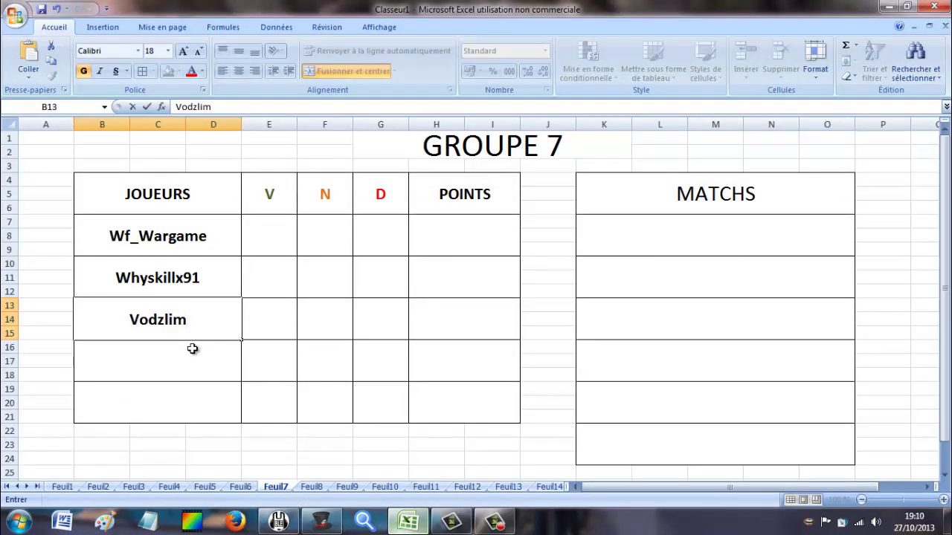
key(BackSpace)
key(BackSpace)
key(BackSpace)
key(BackSpace)
text(alism)
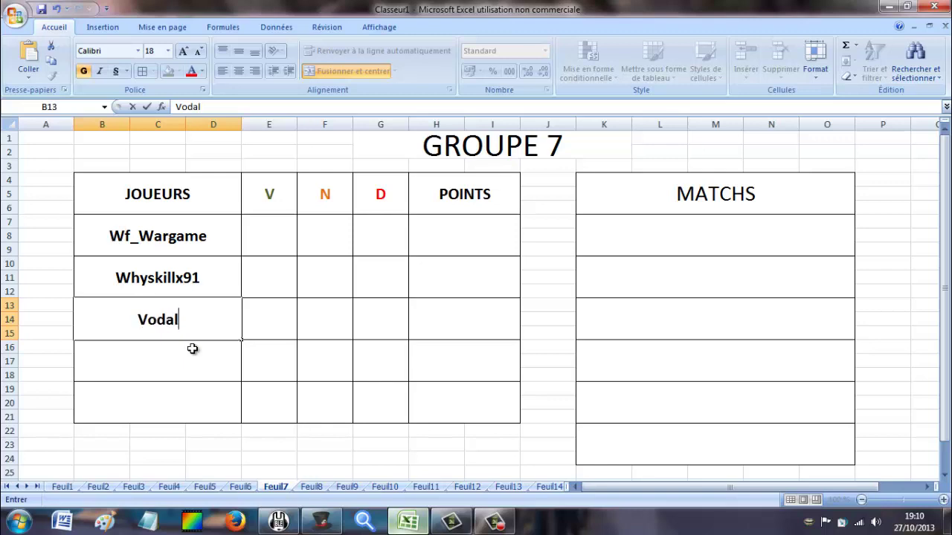
click(192, 349)
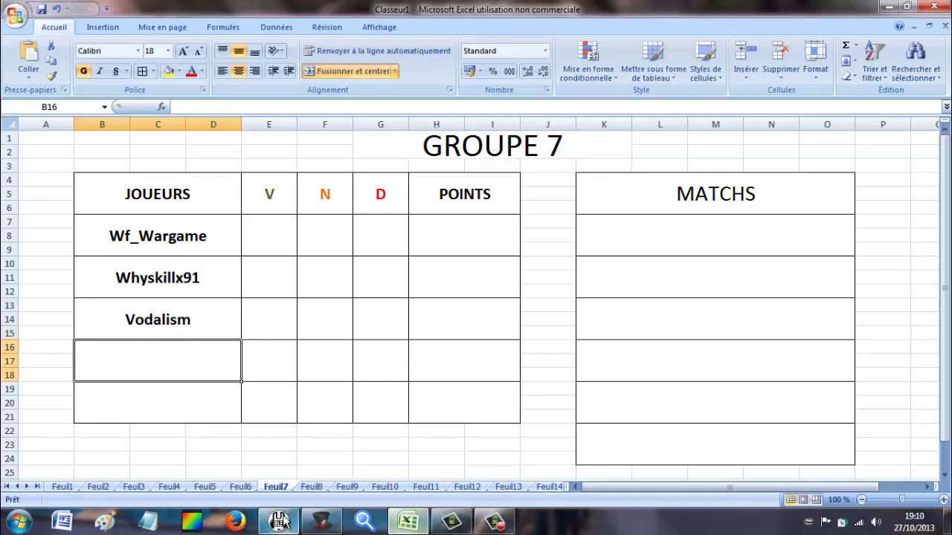
click(279, 521)
click(321, 521)
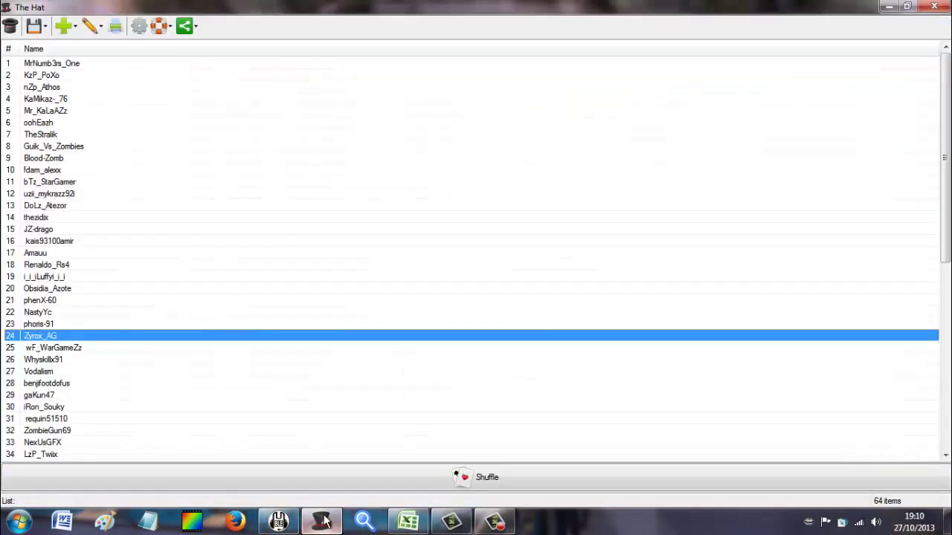
click(322, 521)
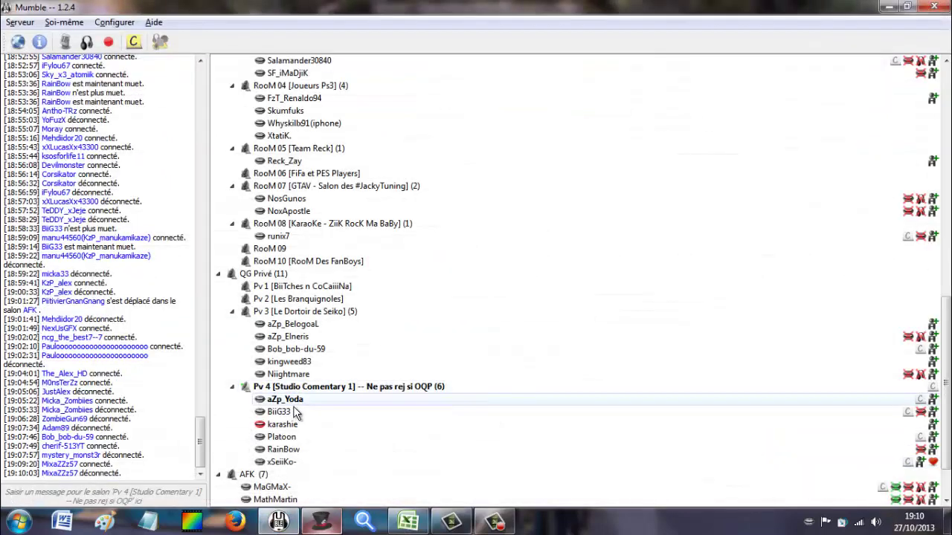
click(407, 520)
click(220, 354)
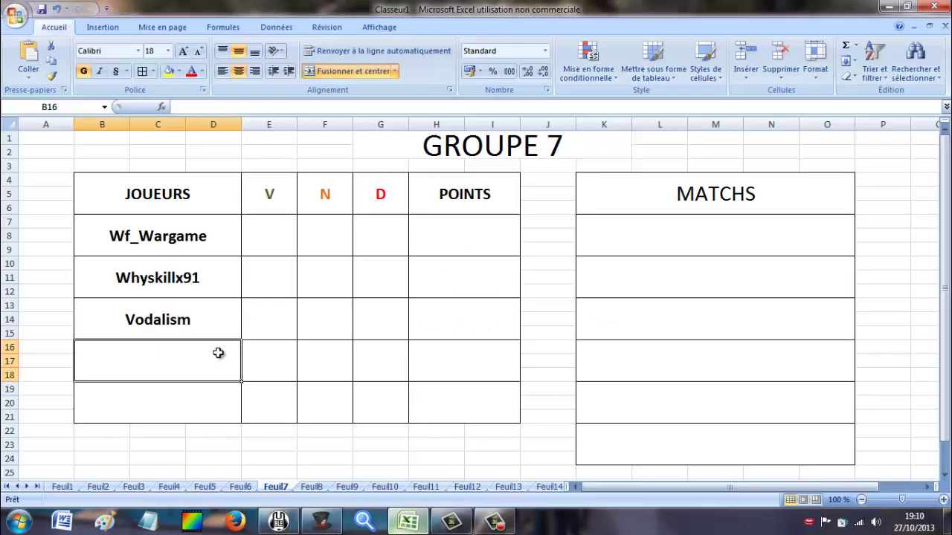
text(benfi)
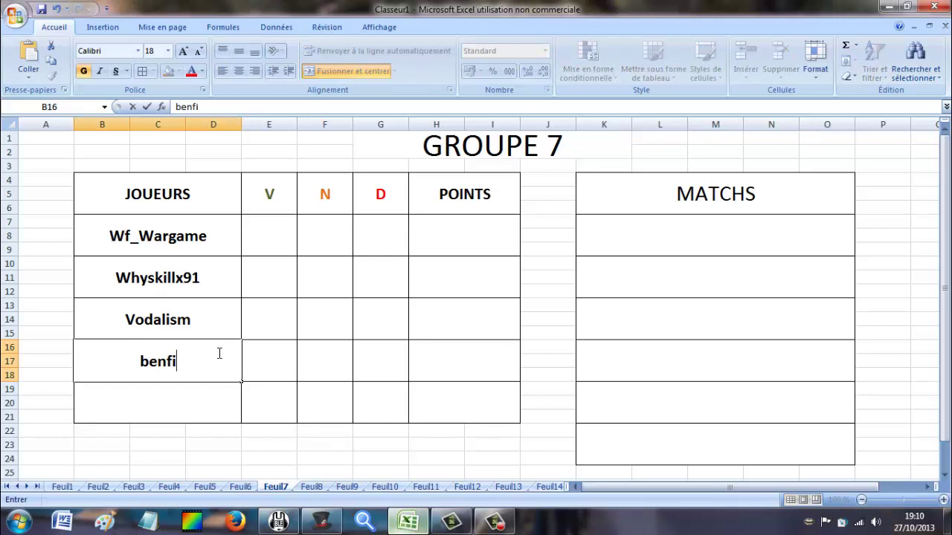
text(footdofus)
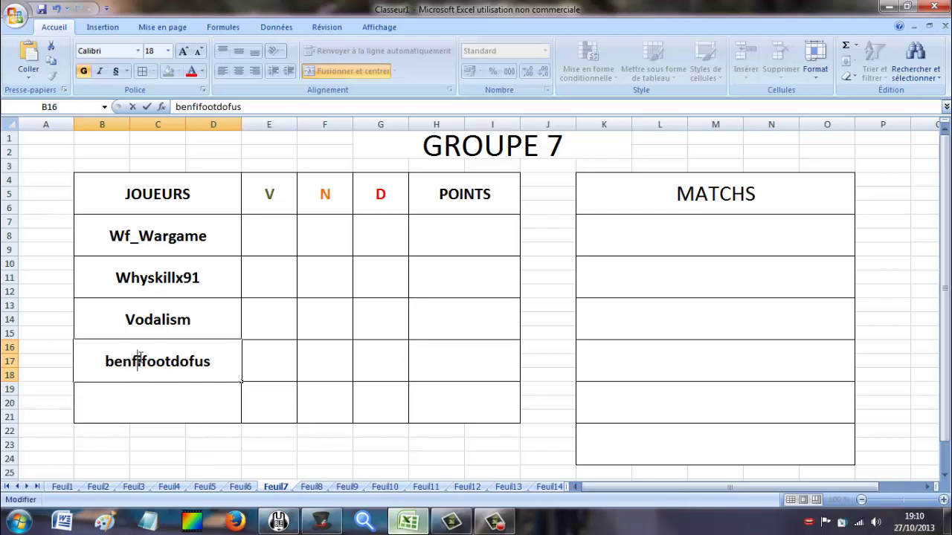
key(BackSpace)
text(j)
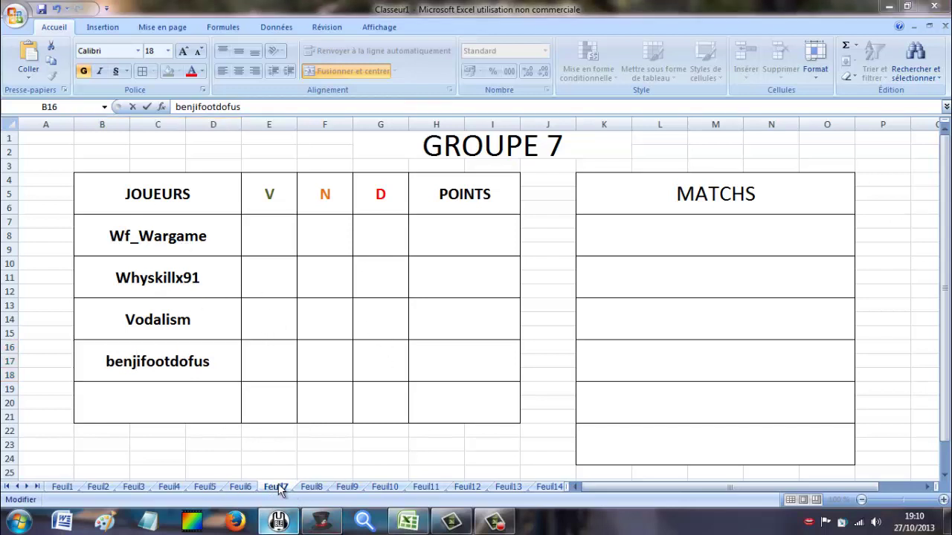
Move to the GROUPE 8 sheet after finding the next name in The Hat's list.
click(311, 487)
click(318, 520)
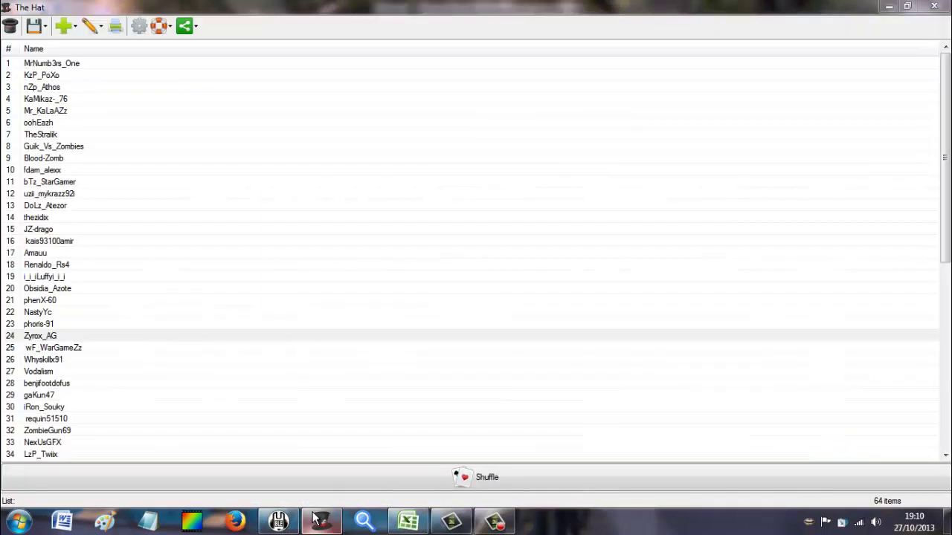
click(169, 338)
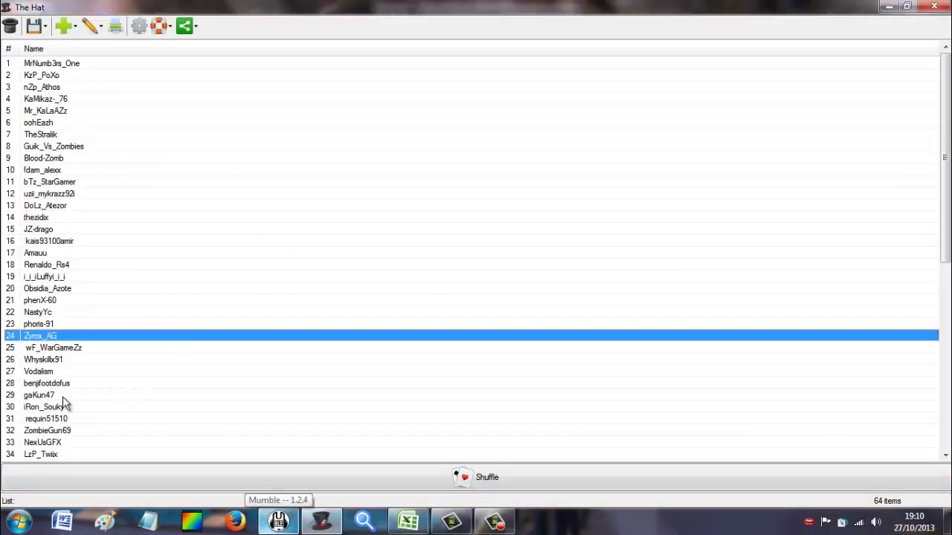
click(278, 521)
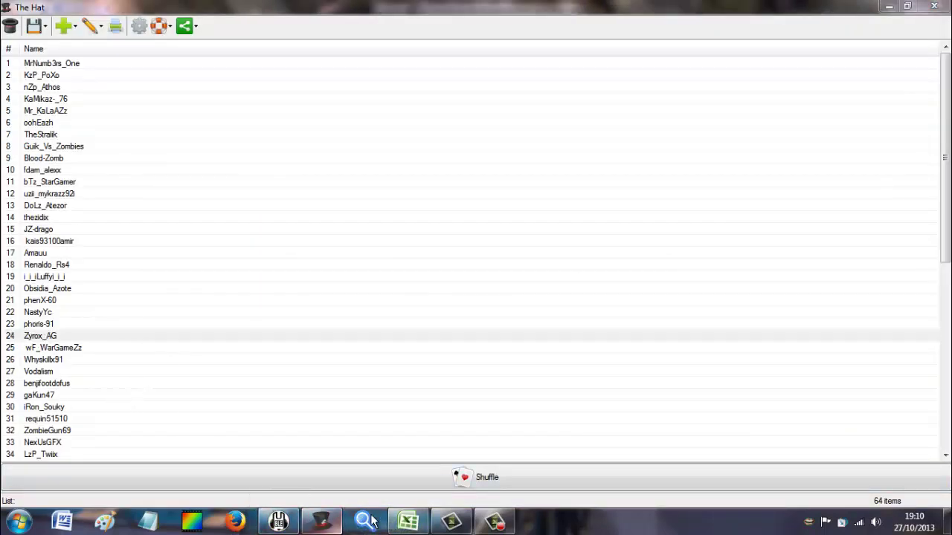
click(408, 521)
click(138, 229)
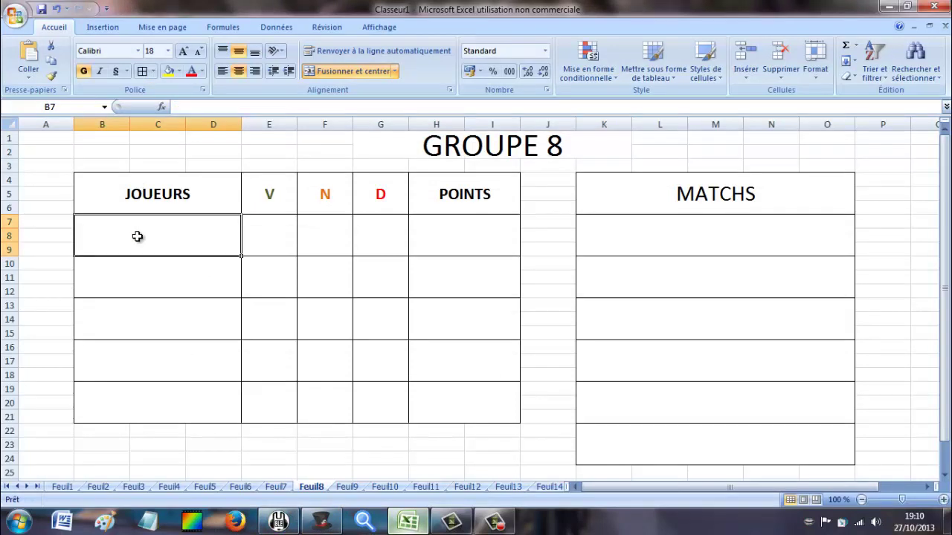
text(gakun47)
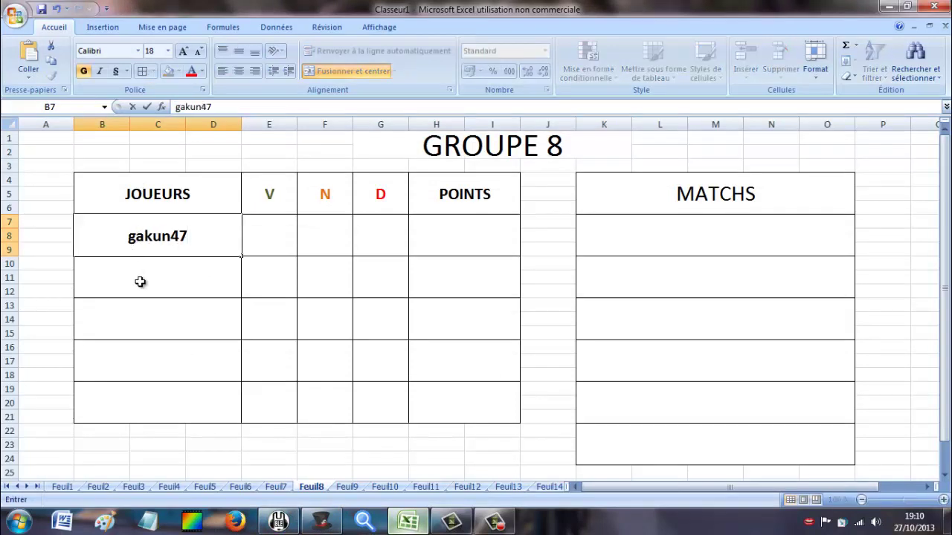
key(Return)
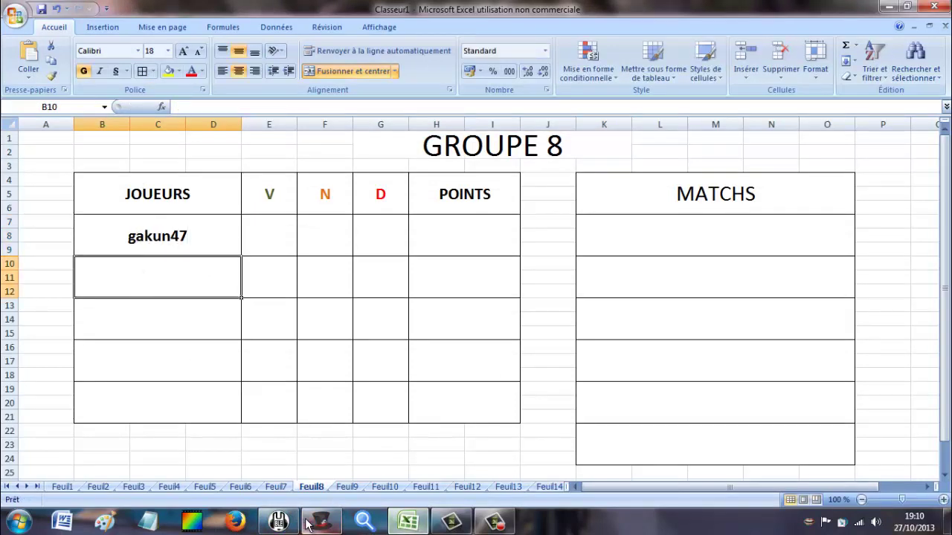
click(310, 522)
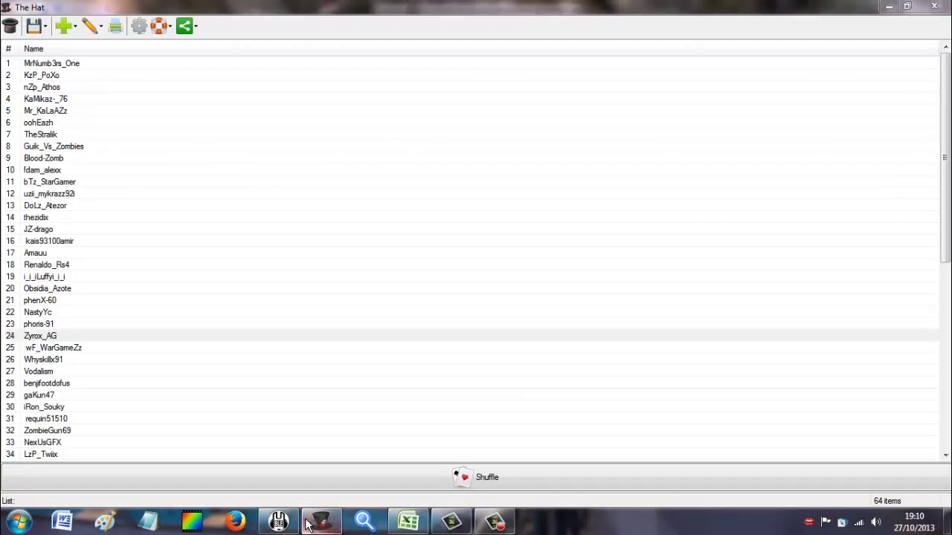
click(407, 523)
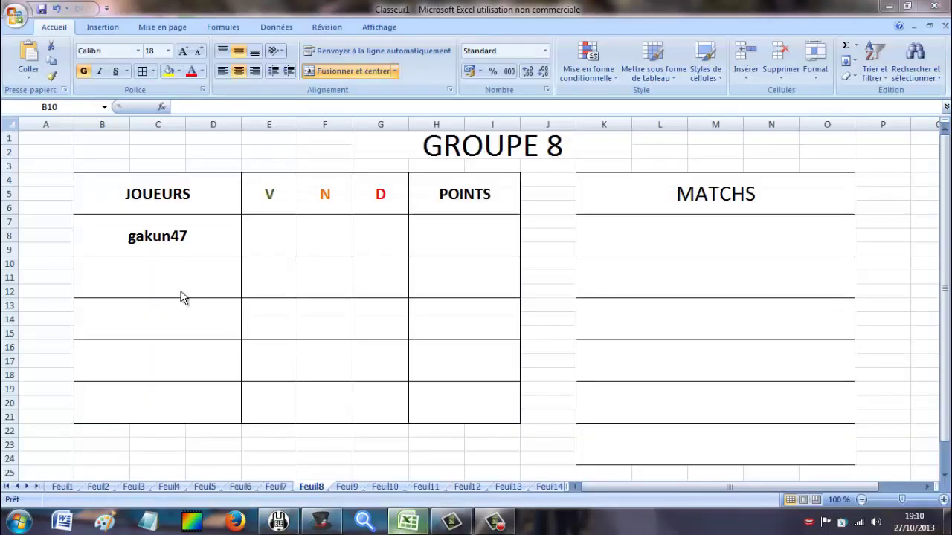
text(iRon8)
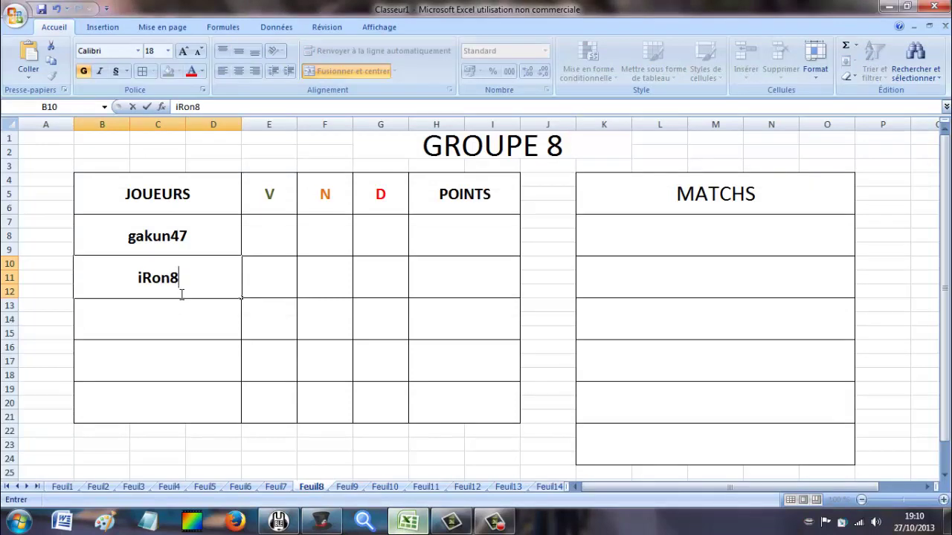
key(BackSpace)
text(_Souk)
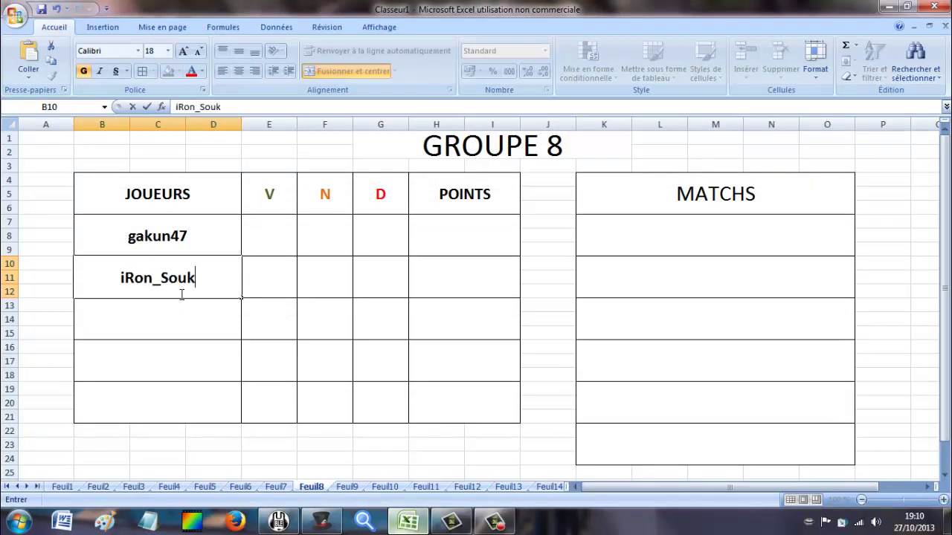
text(y)
click(186, 316)
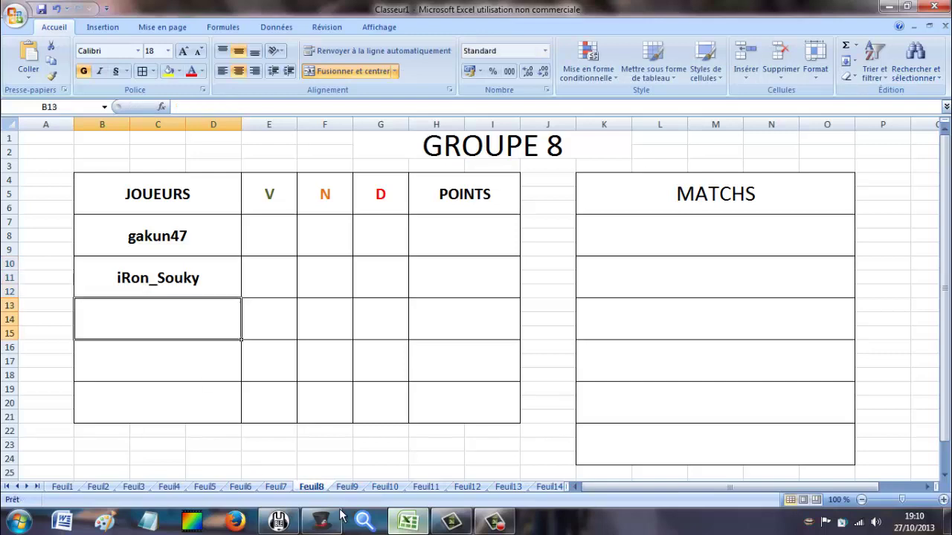
click(322, 520)
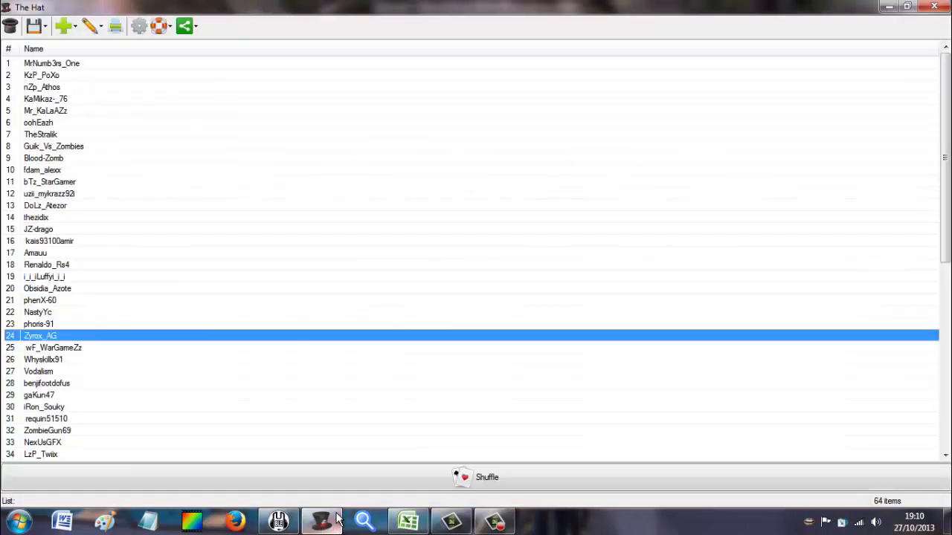
click(334, 518)
text(re)
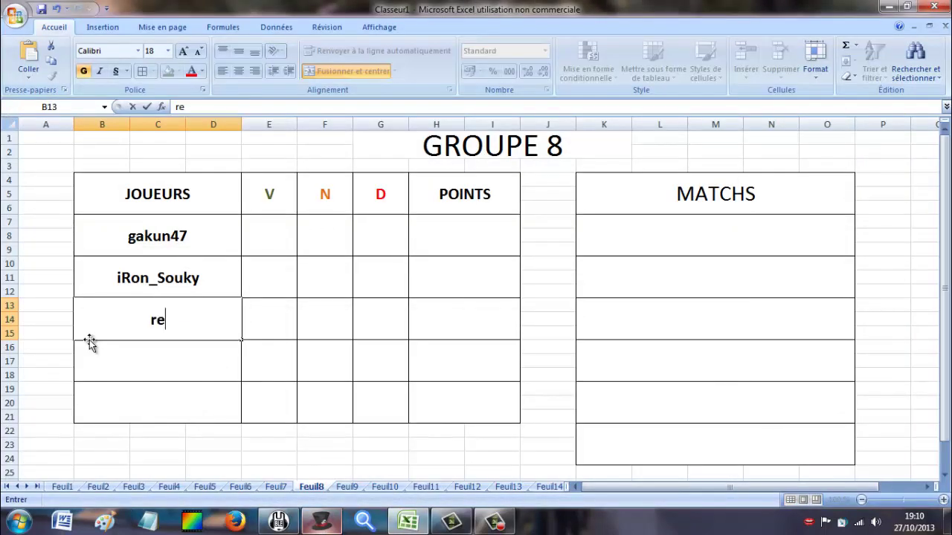
text(quin5151)
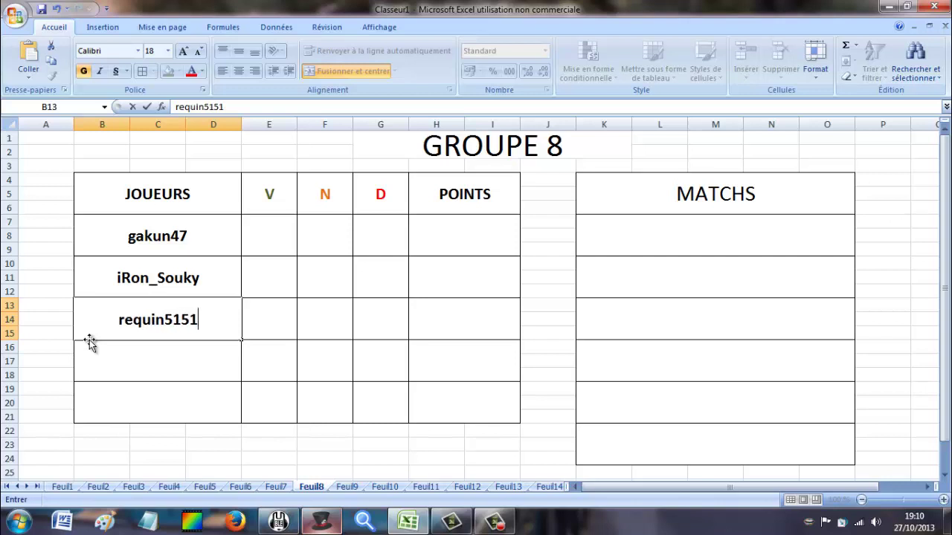
text(0)
click(152, 353)
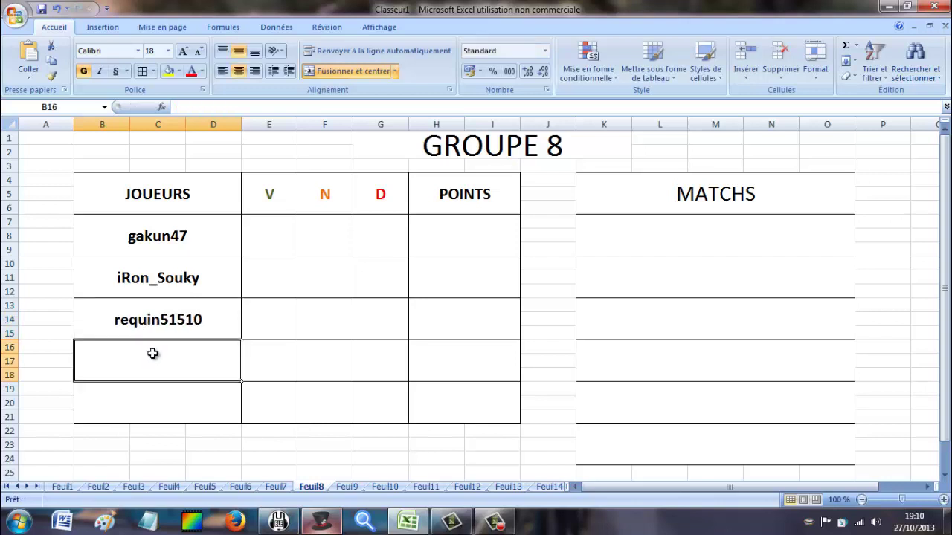
text(Zom)
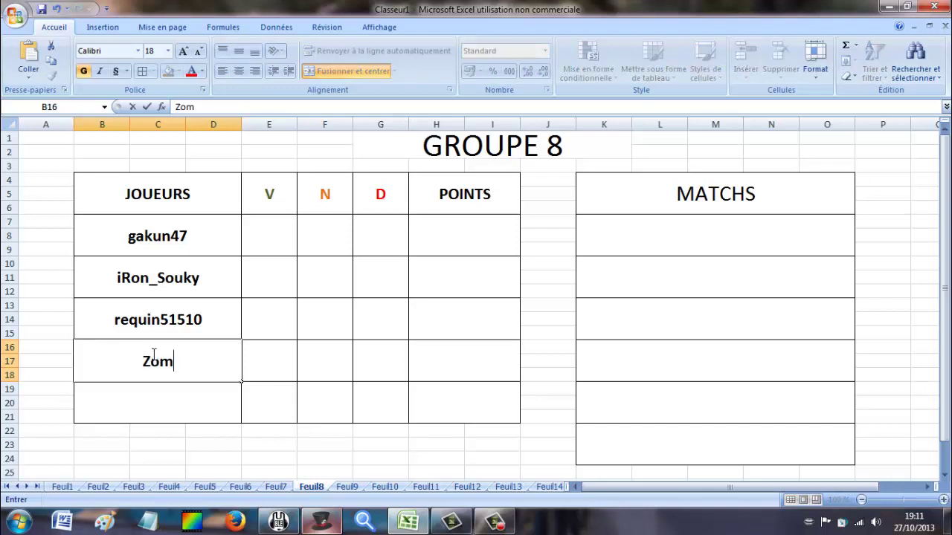
text(bieGun69)
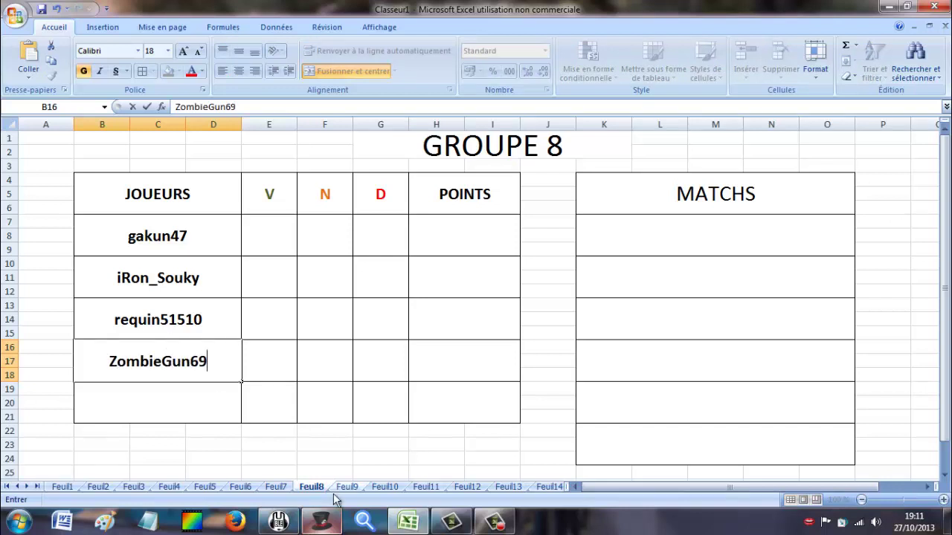
click(326, 520)
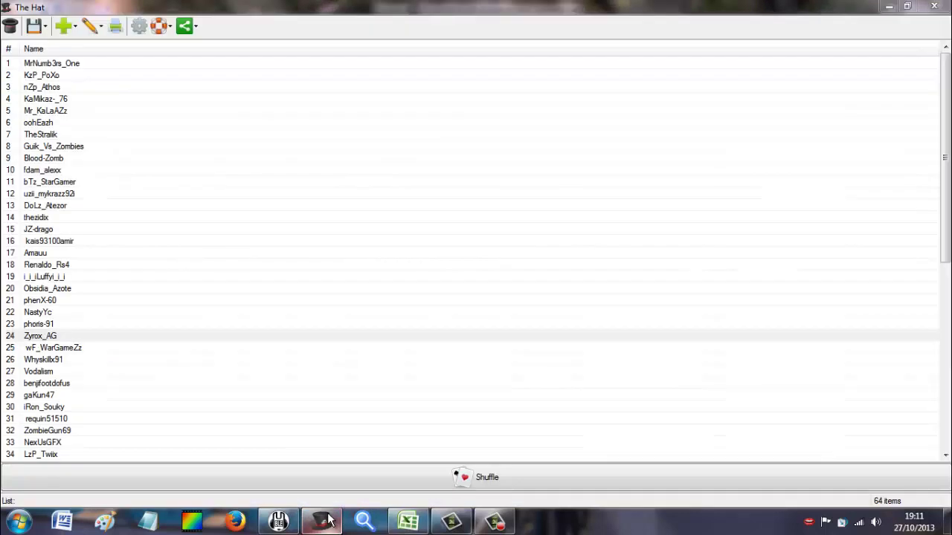
click(408, 520)
scroll(394, 363, down, 2)
scroll(393, 363, down, 2)
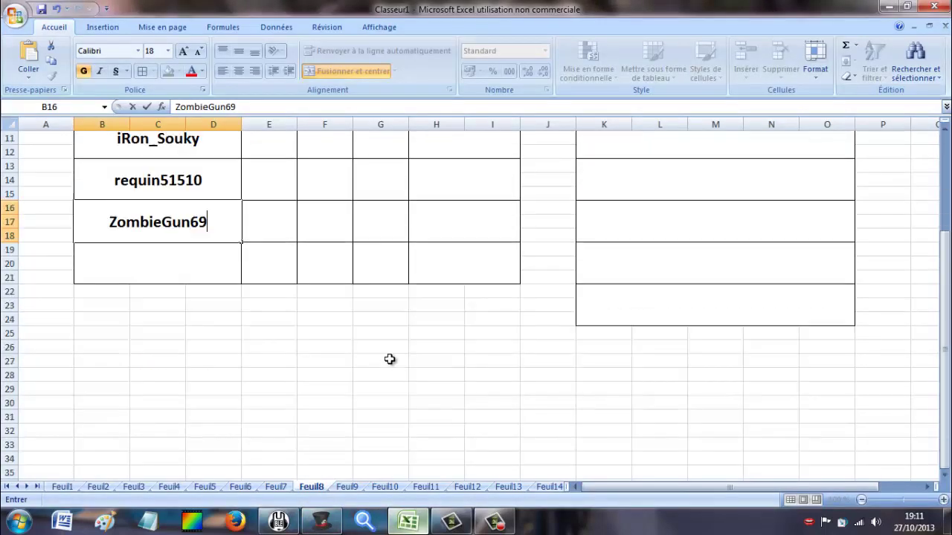
click(346, 488)
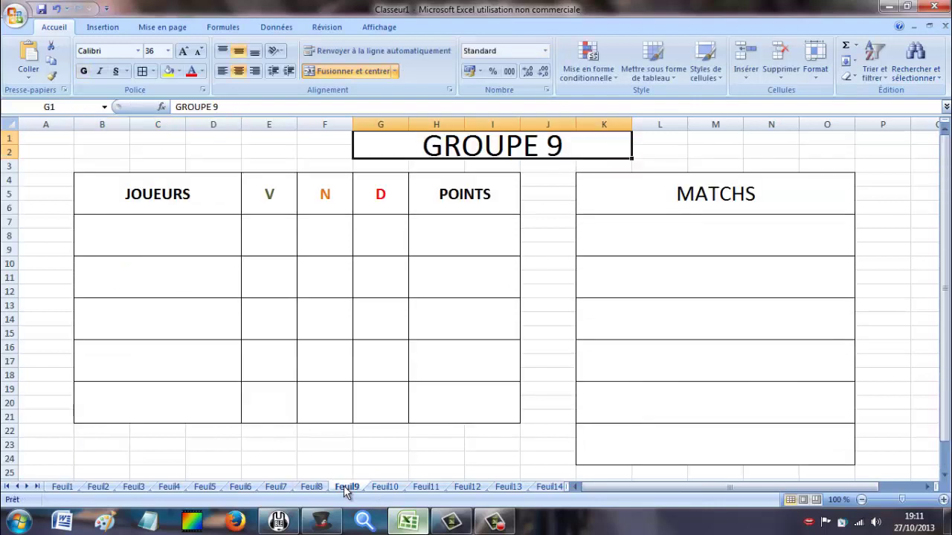
click(321, 520)
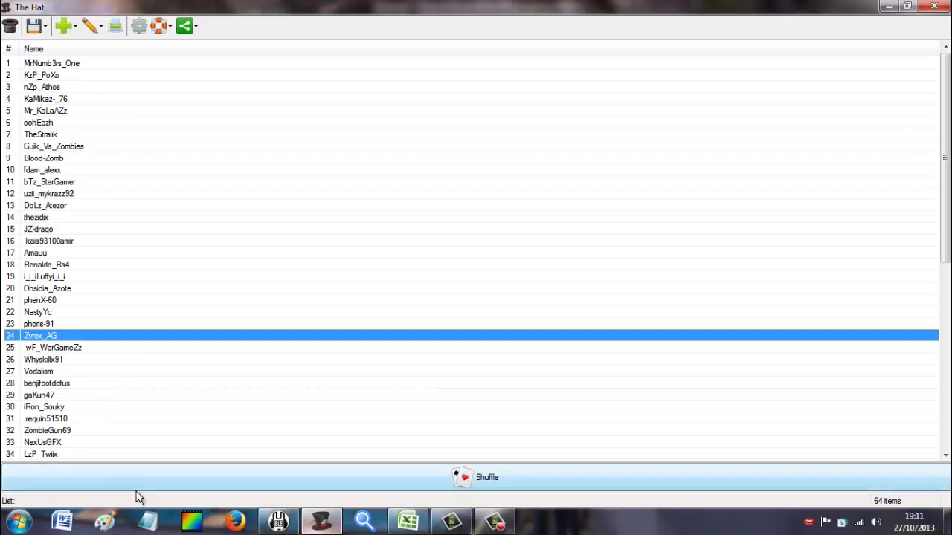
click(277, 520)
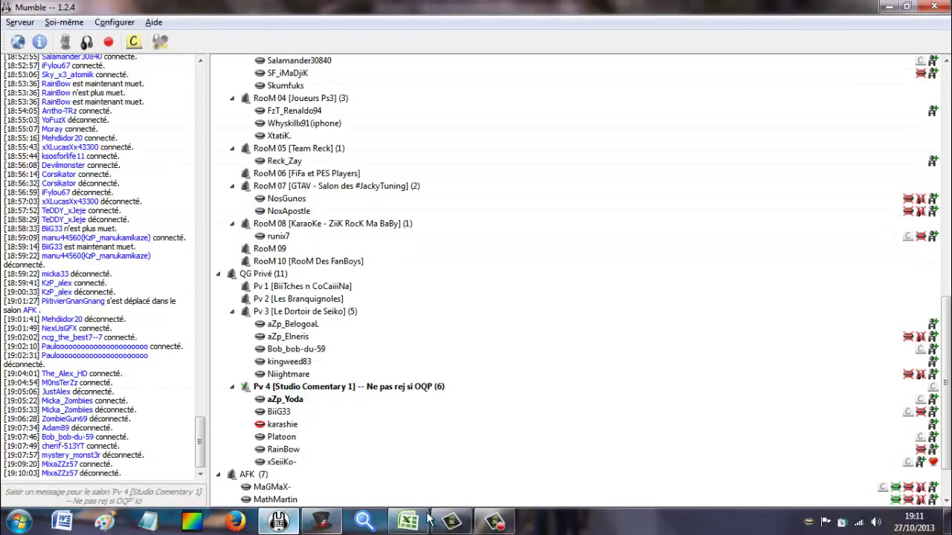
click(416, 522)
click(238, 242)
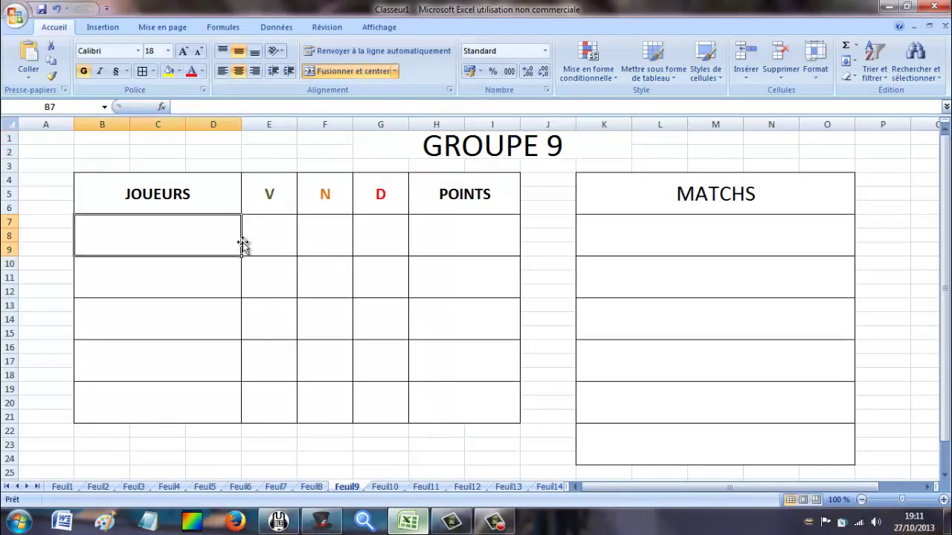
text(NexusG)
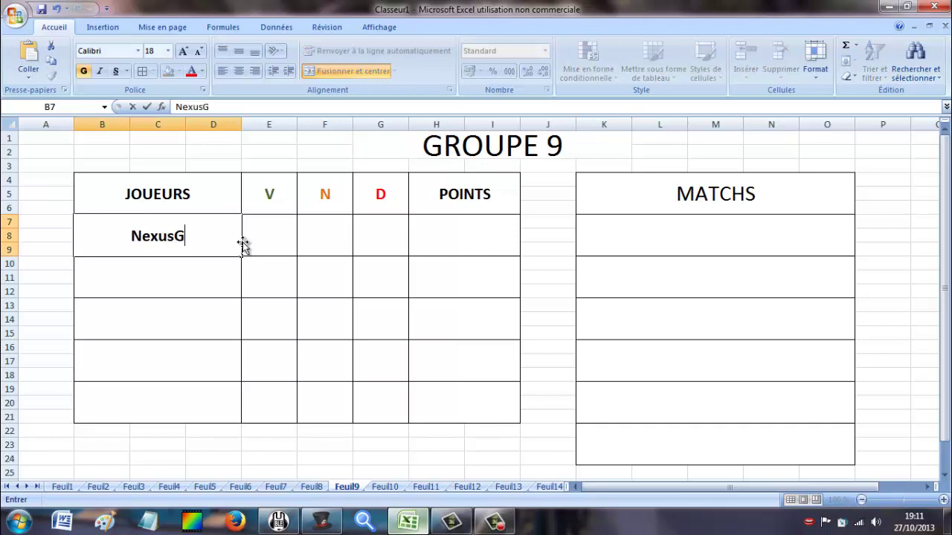
text(FX)
click(227, 270)
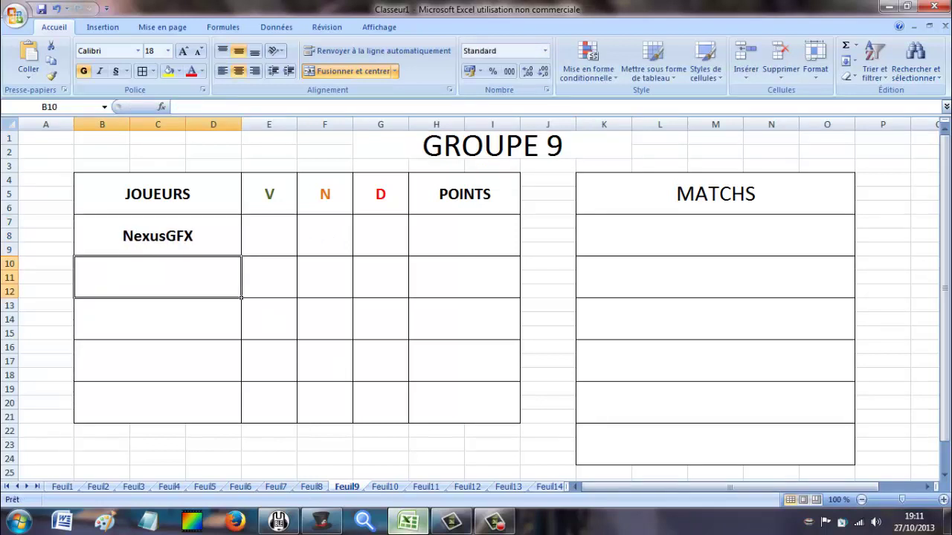
click(324, 522)
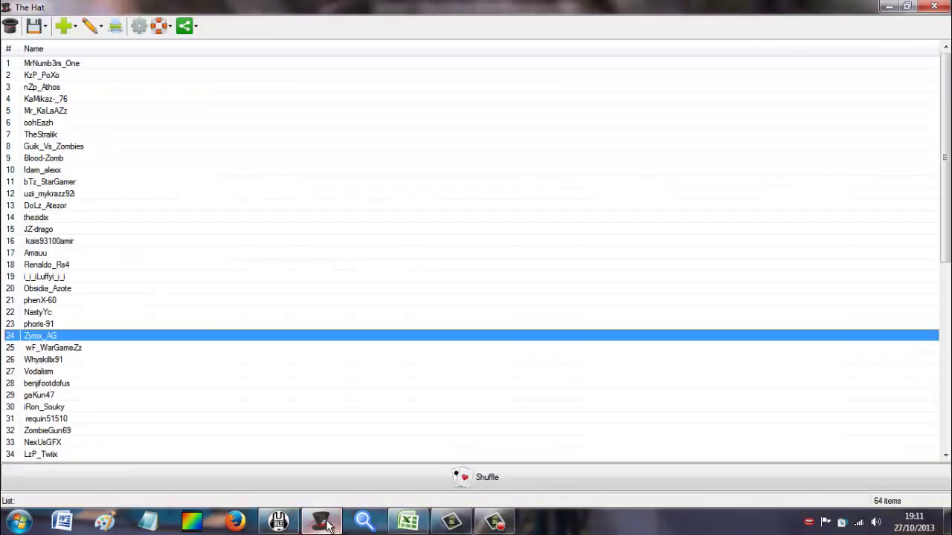
click(408, 523)
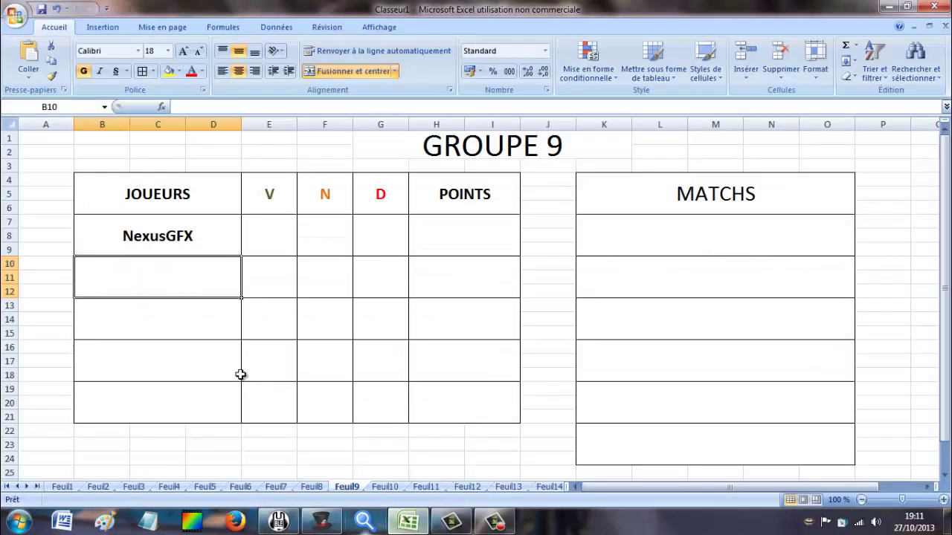
text(Lzp)
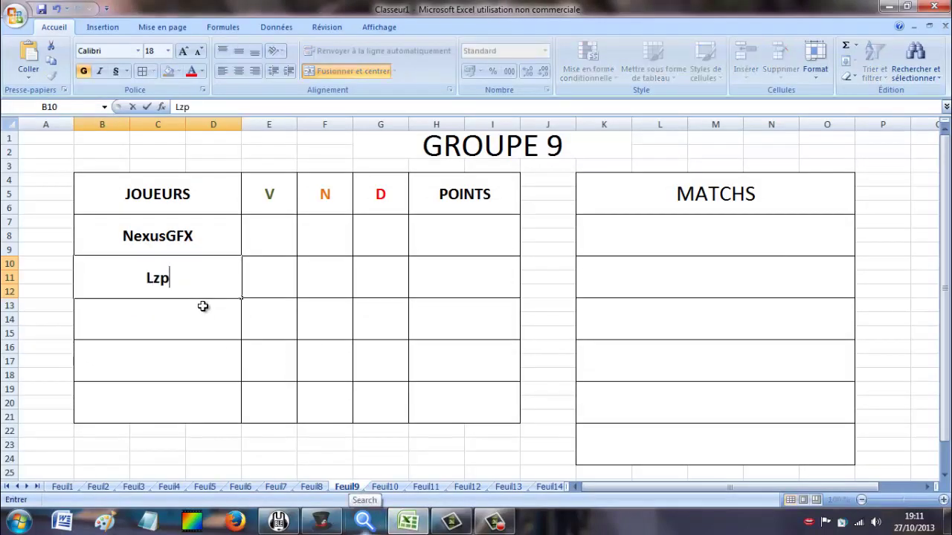
text(_Twiix)
click(198, 304)
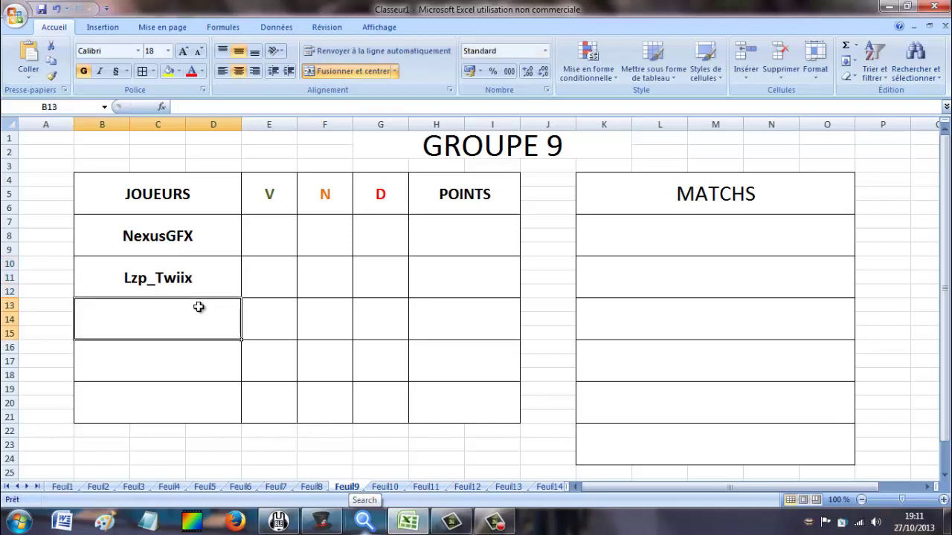
Enter Mr-DestroyeurX in B13, fixing the missing letter in the formula bar.
click(322, 523)
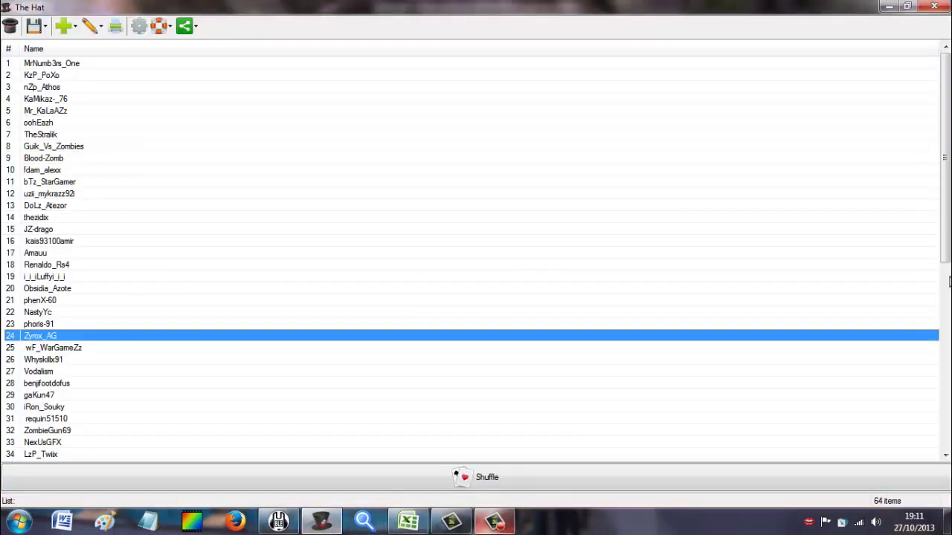
drag(948, 237, 948, 307)
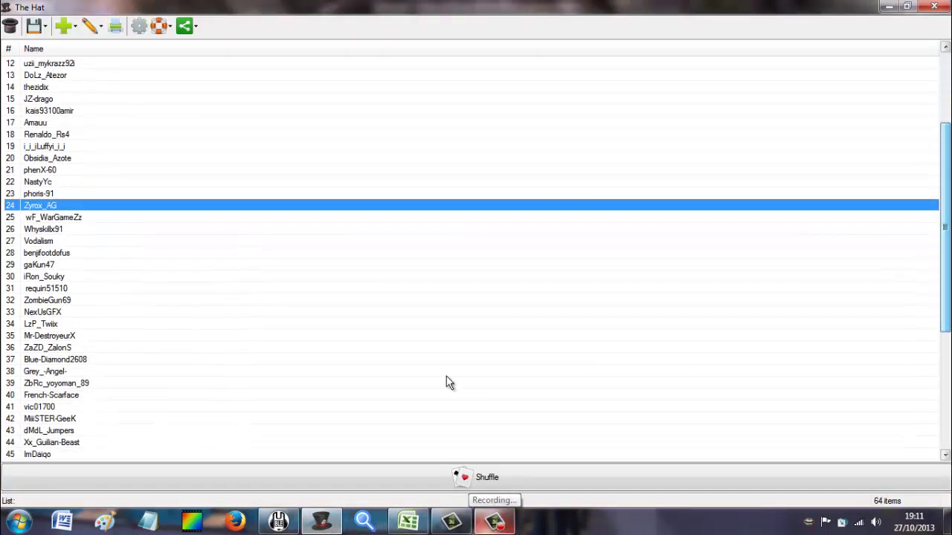
click(221, 348)
click(217, 336)
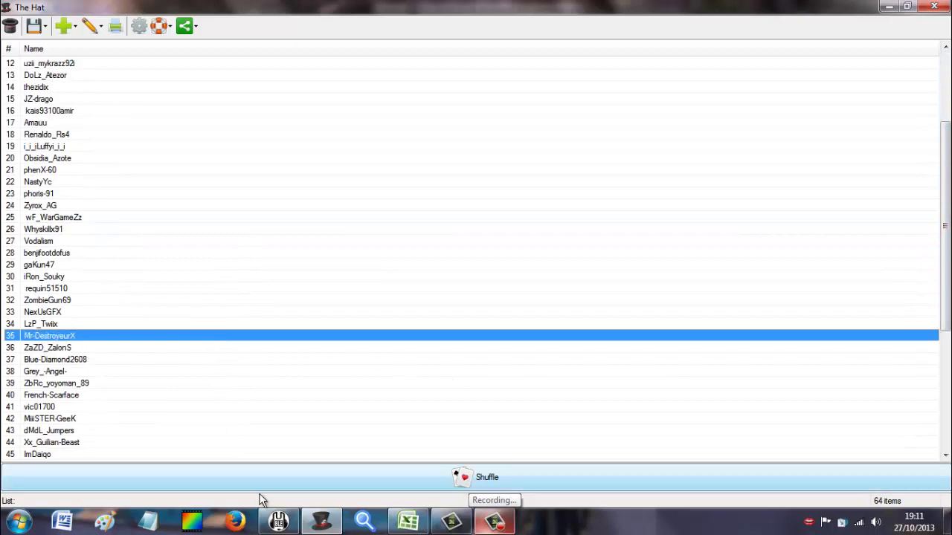
click(316, 518)
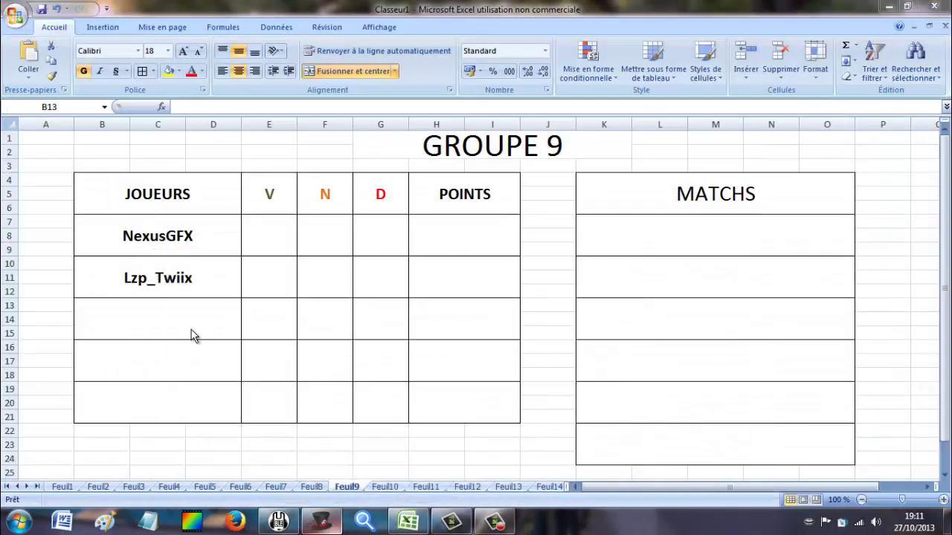
click(191, 330)
text(Mr-)
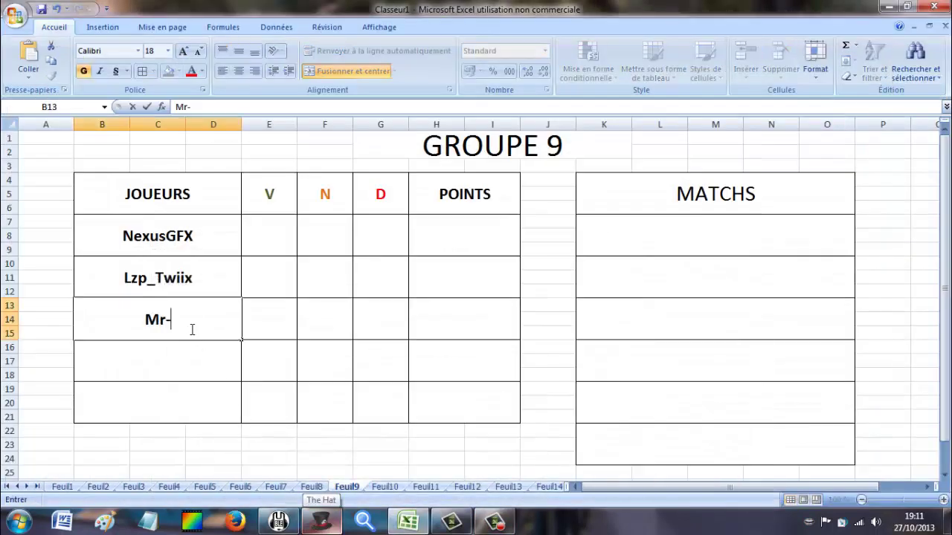
text(Dstroyeur)
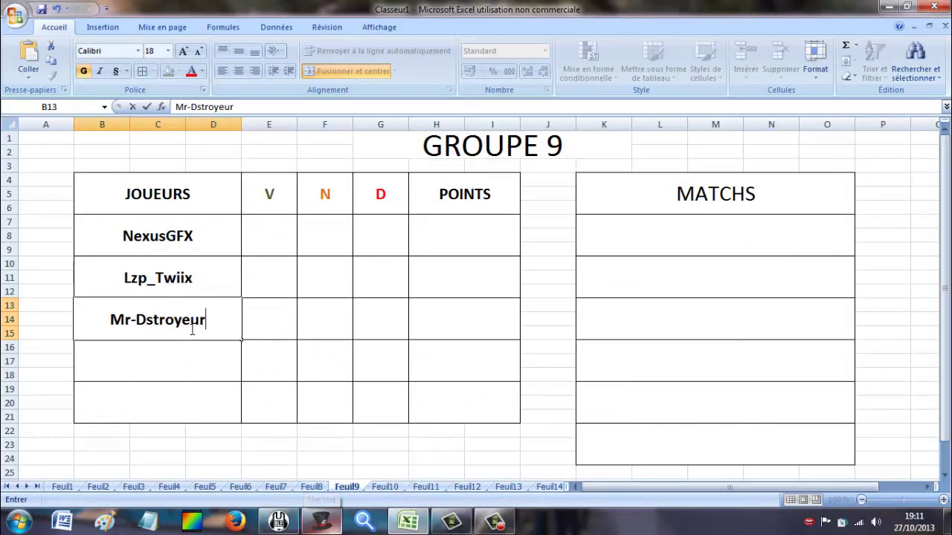
key(Left)
click(191, 329)
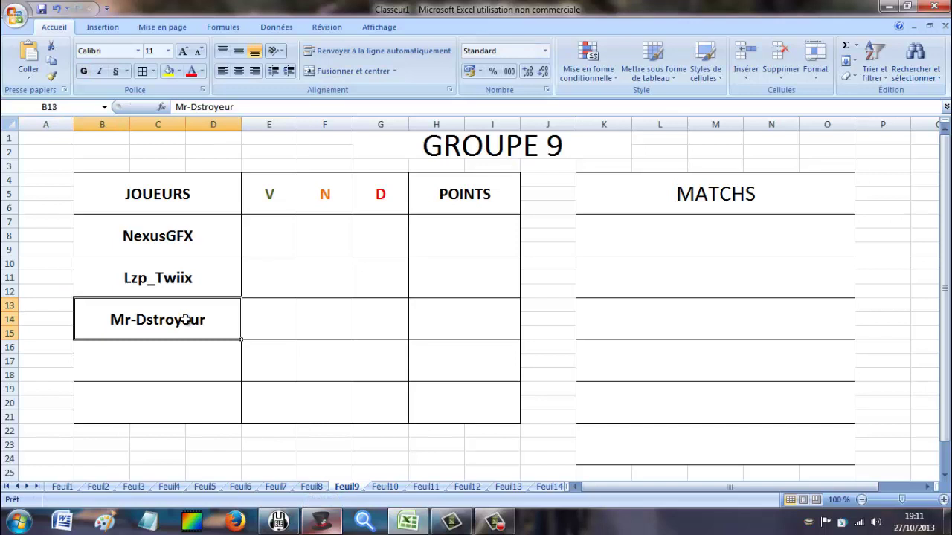
click(198, 106)
text(e)
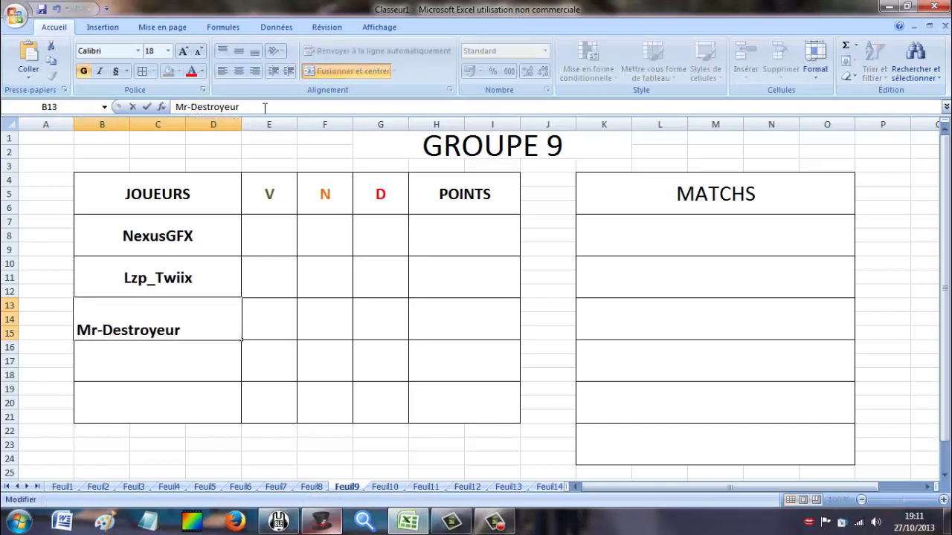
click(148, 374)
Enter ZaZD_ZalonS in B16, then go to the GROUPE 10 sheet.
click(334, 522)
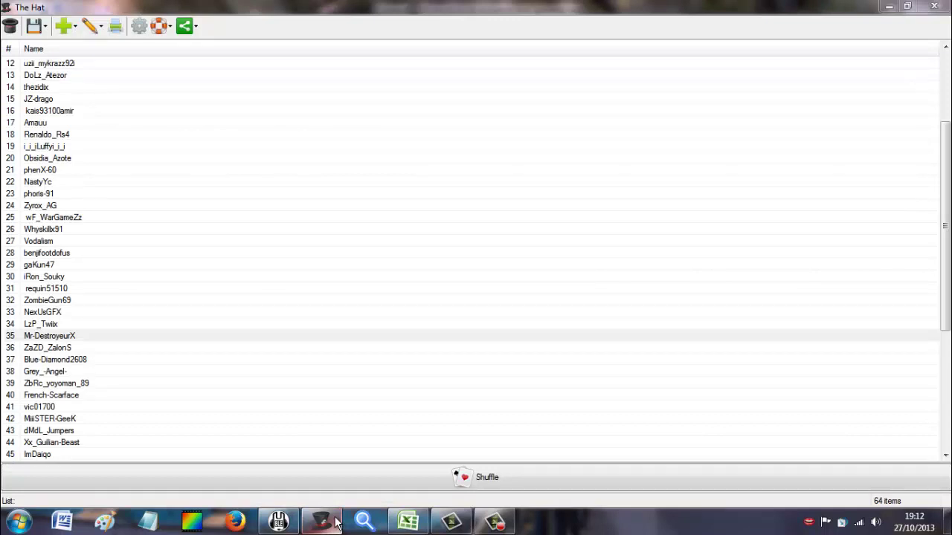
click(407, 523)
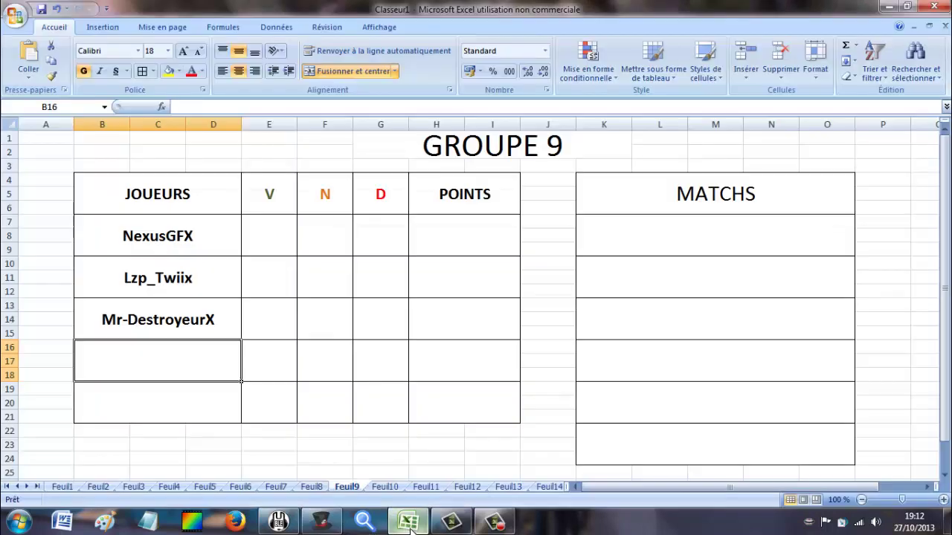
text(Za)
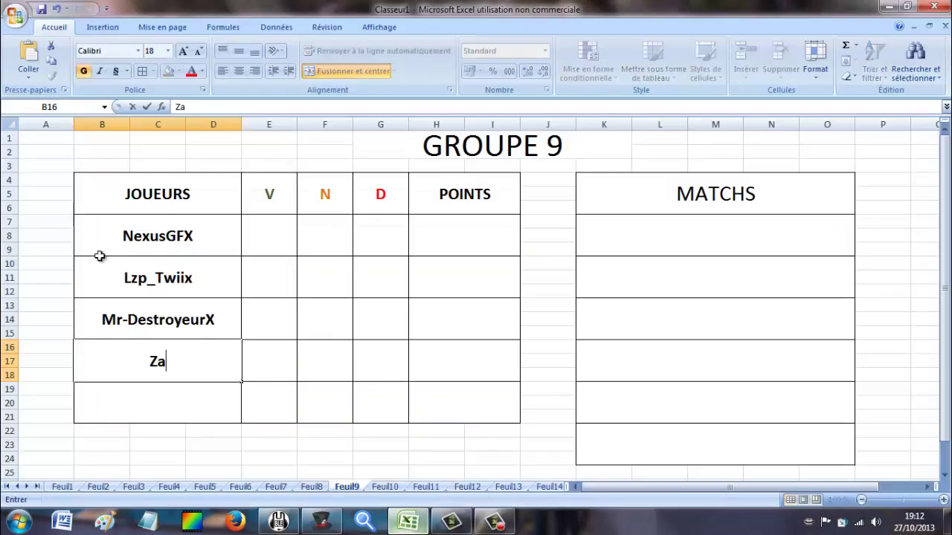
text(ZD_ZalonS)
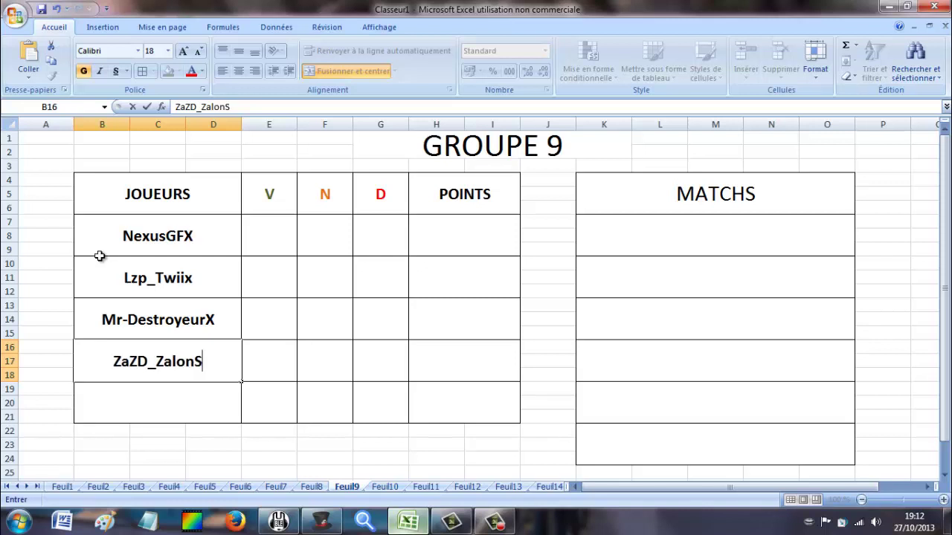
click(384, 487)
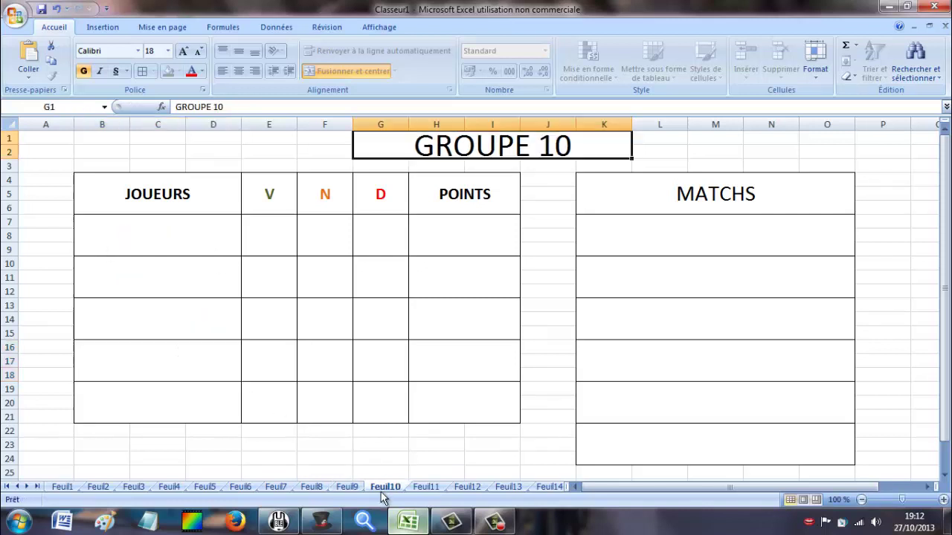
click(321, 521)
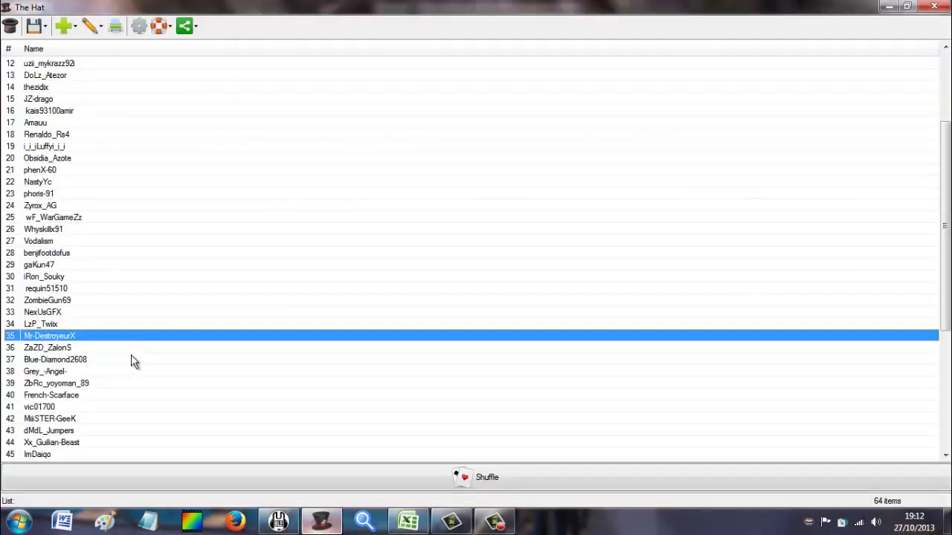
click(104, 361)
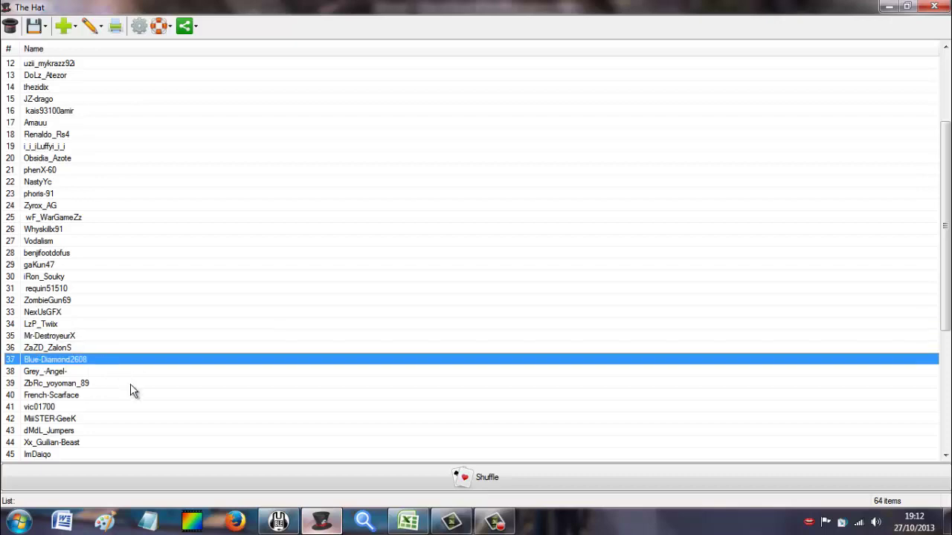
click(279, 521)
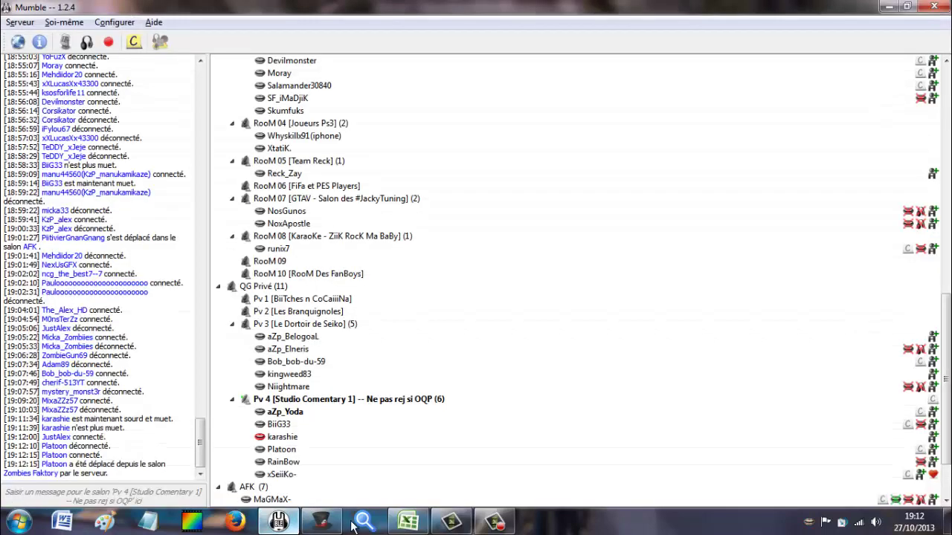
click(407, 521)
click(110, 237)
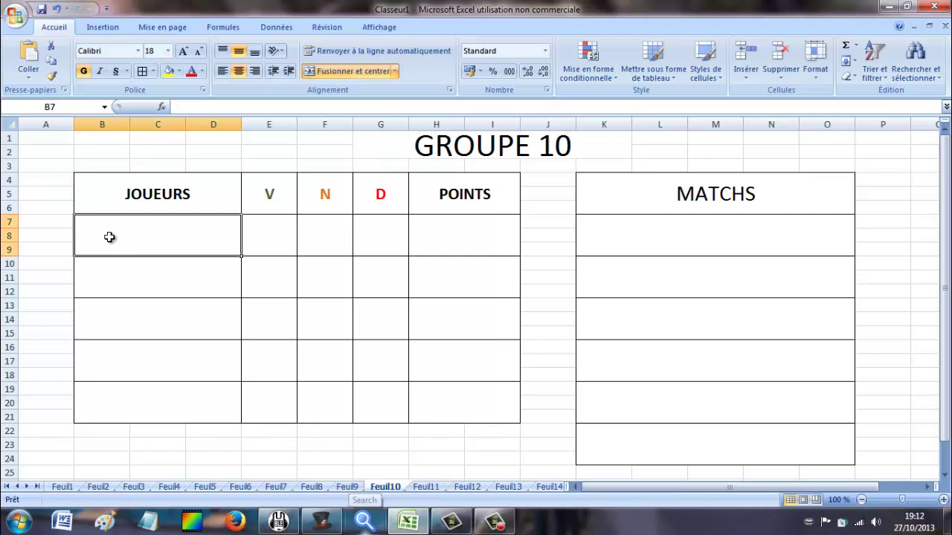
text(Blue-)
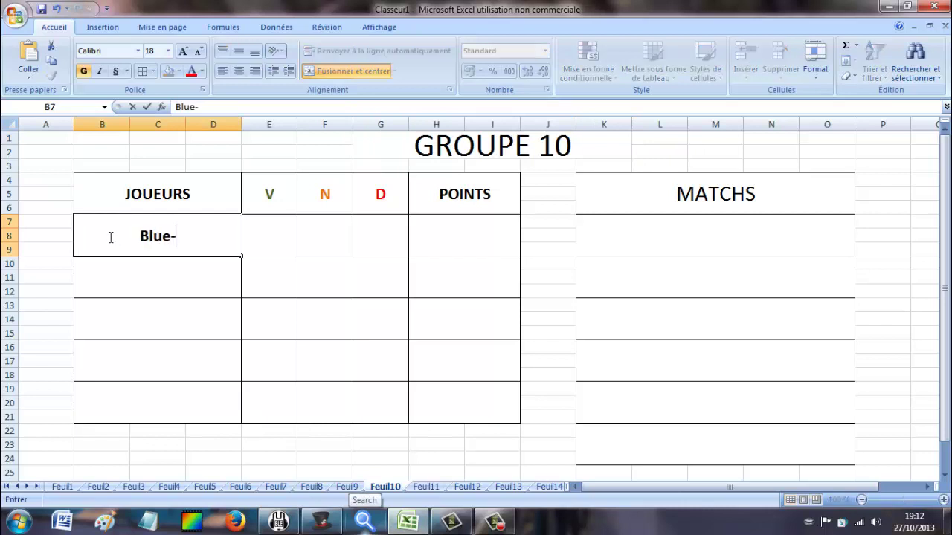
text(Diamond)
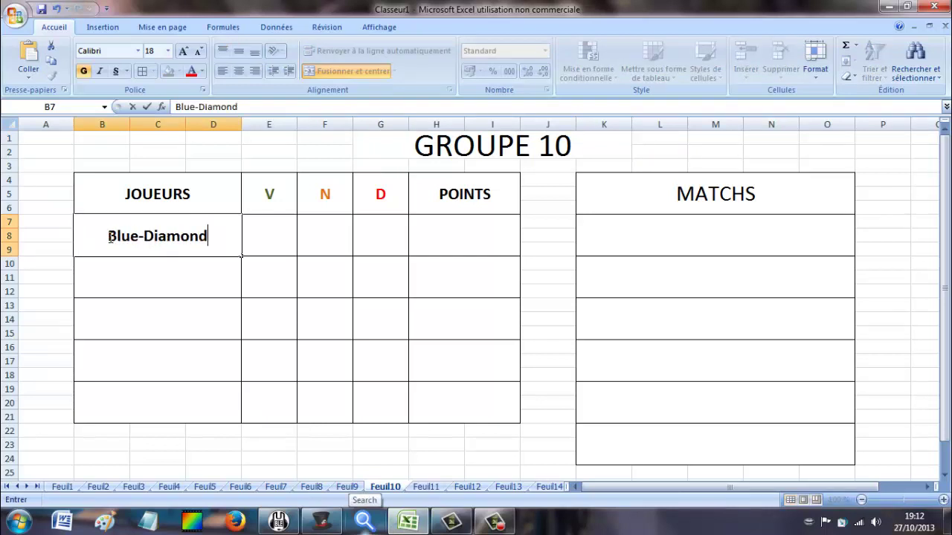
text(2608)
click(108, 274)
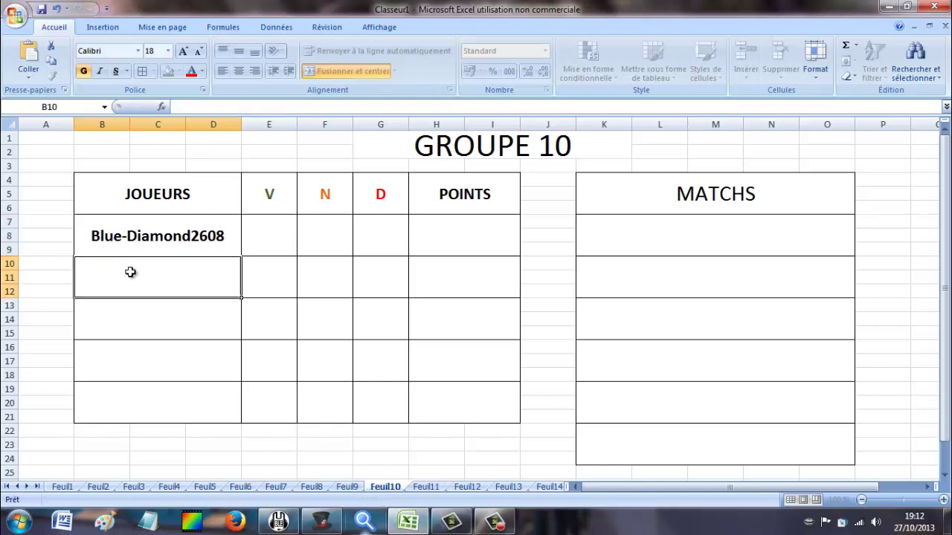
Enter Grey-_Angel- in B10, correcting the dash and underscore typos.
click(311, 518)
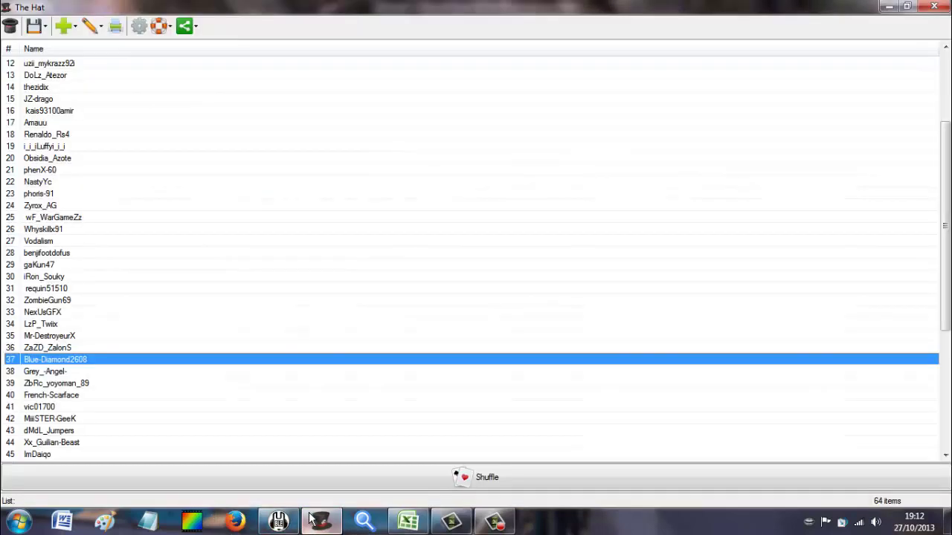
click(311, 518)
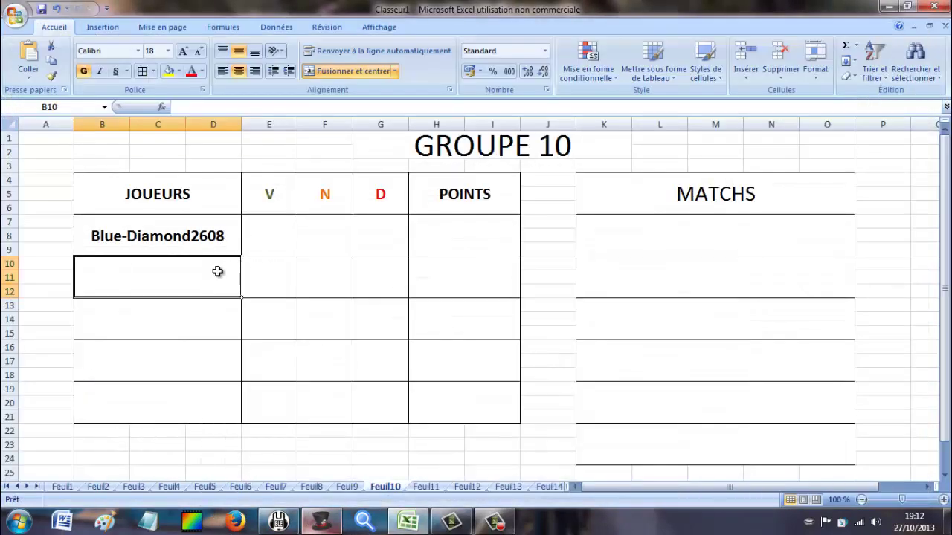
text(Grey-)
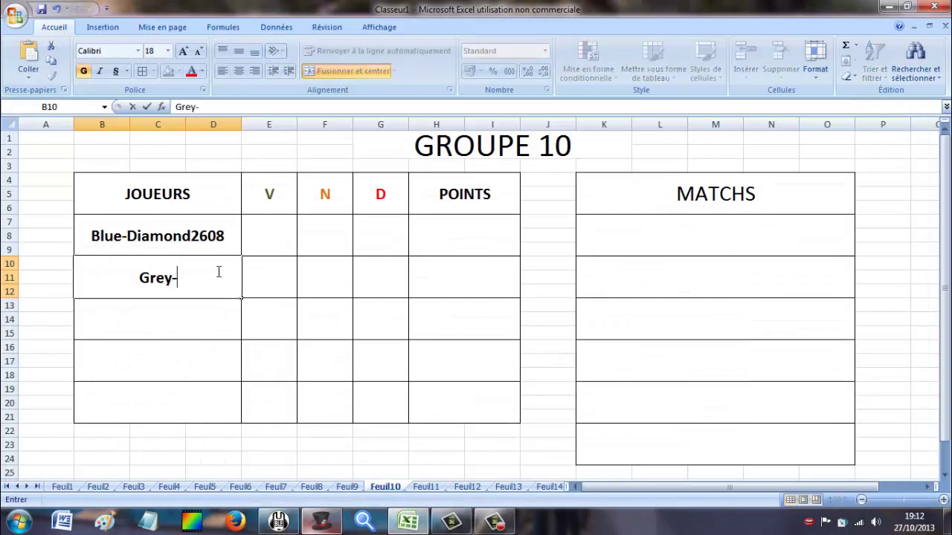
key(BackSpace)
text(_-)
key(BackSpace)
key(BackSpace)
text(_)
key(BackSpace)
text(-_A)
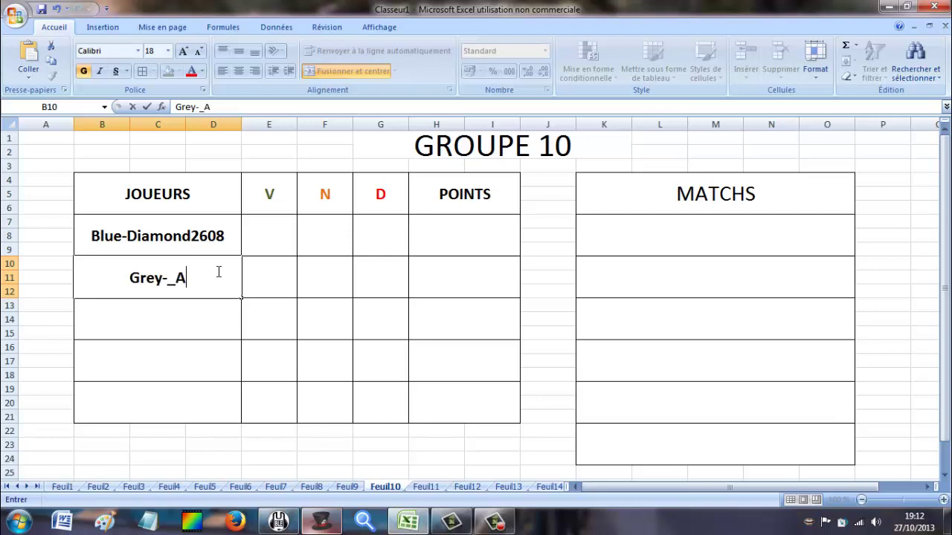
text(ngel)
scroll(219, 273, down, 3)
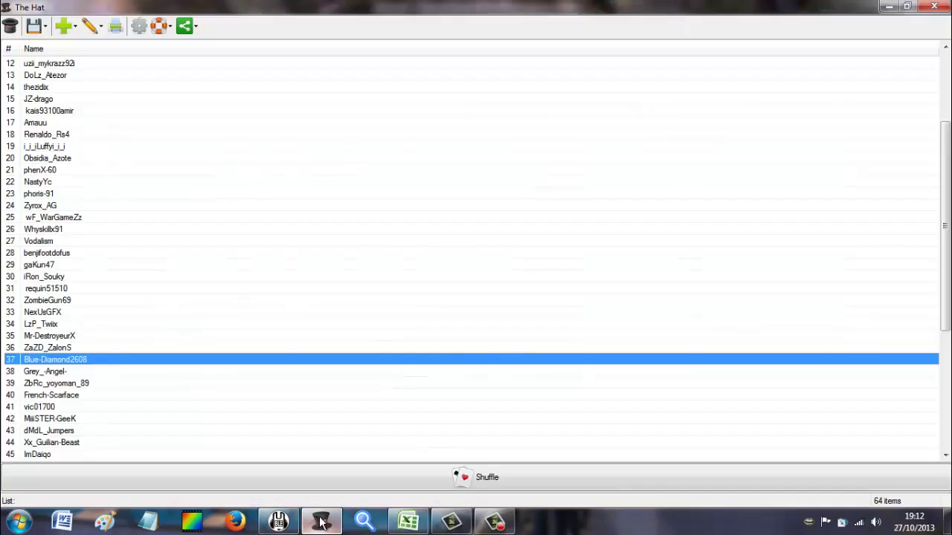
click(323, 523)
click(323, 524)
scroll(186, 201, up, 2)
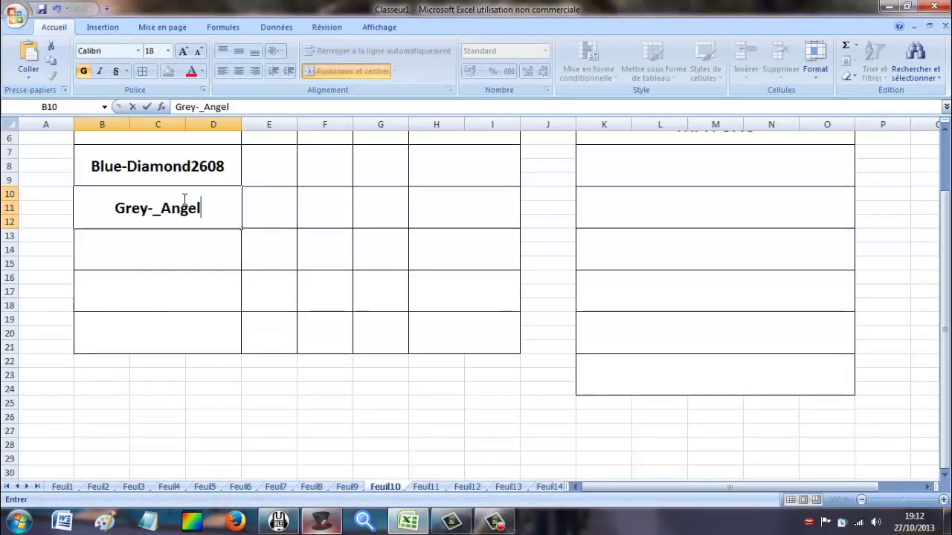
text(-)
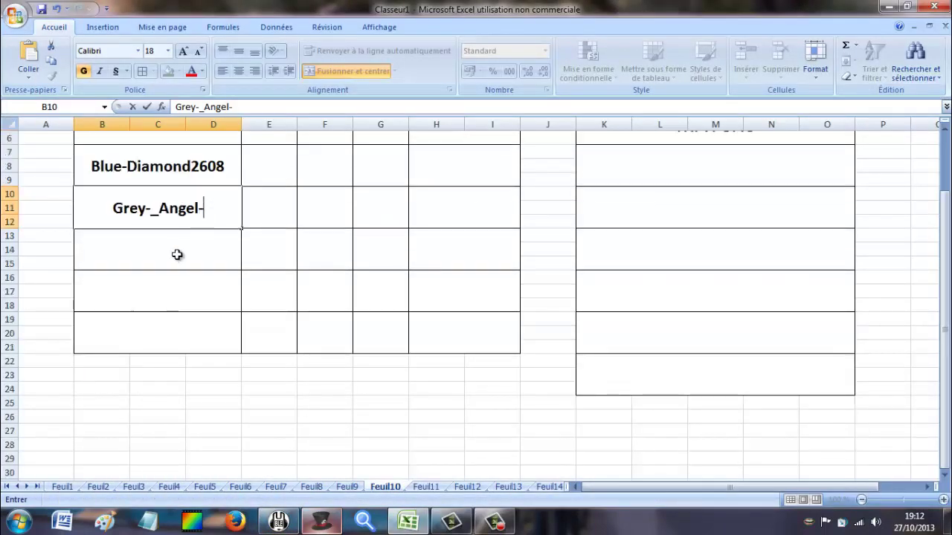
key(Return)
text(ZbR)
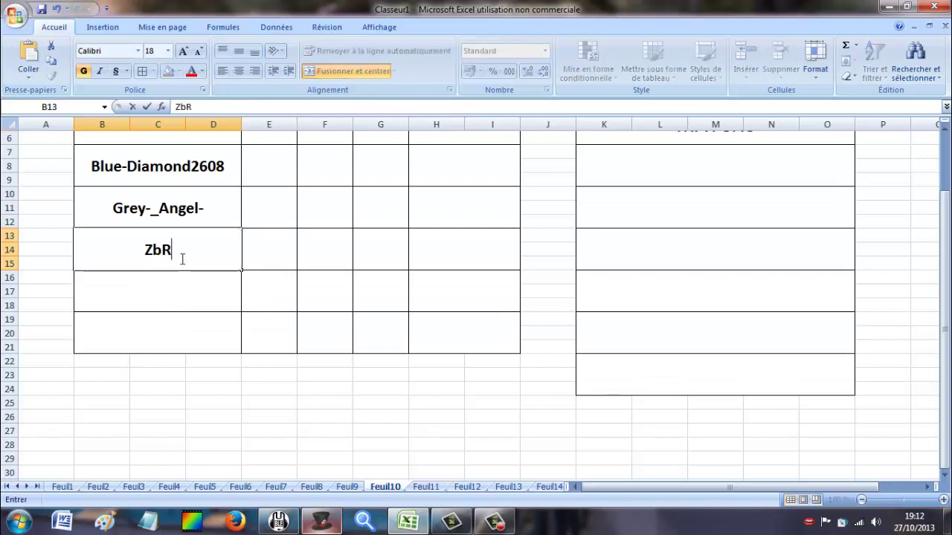
text(c_yo)
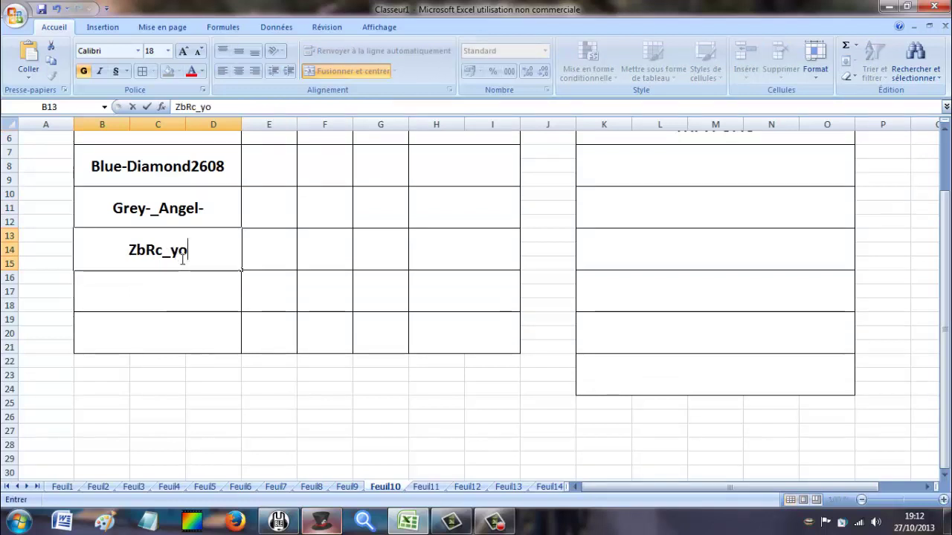
text(yoman_789)
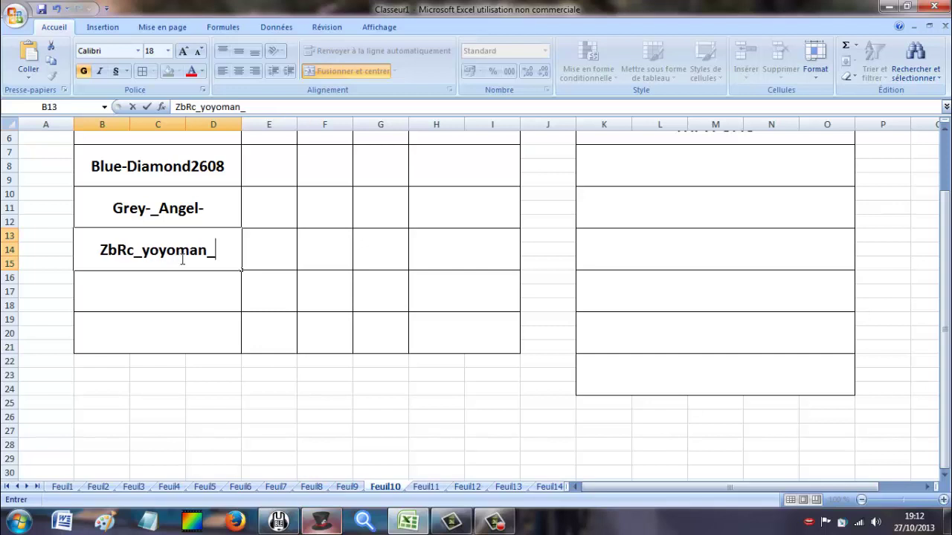
key(BackSpace)
key(BackSpace)
key(BackSpace)
text(89)
scroll(232, 257, up, 2)
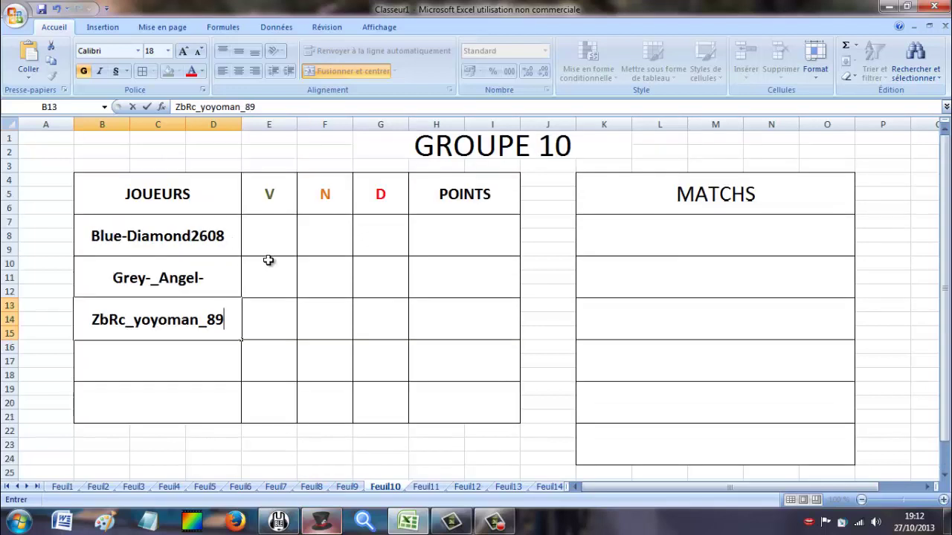
click(311, 525)
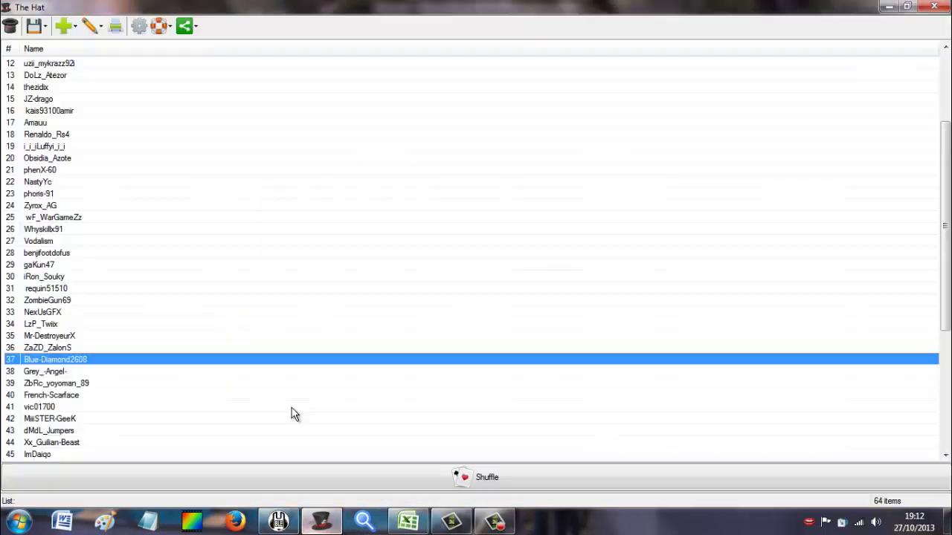
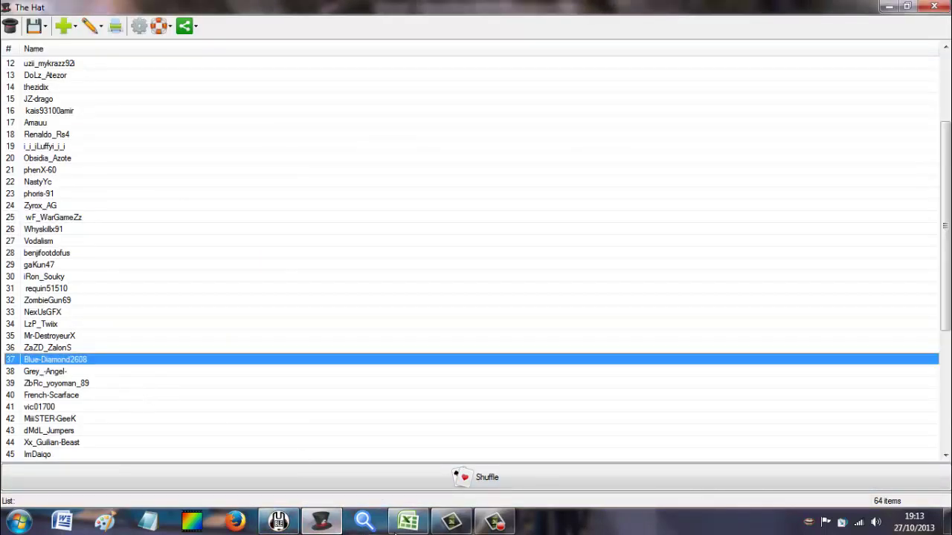
click(407, 522)
click(183, 377)
text(F)
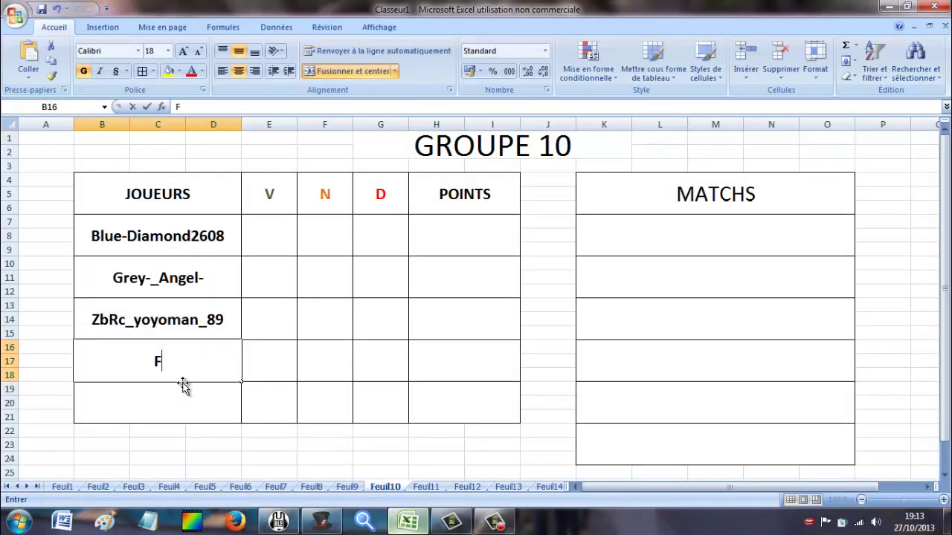
text(rench)
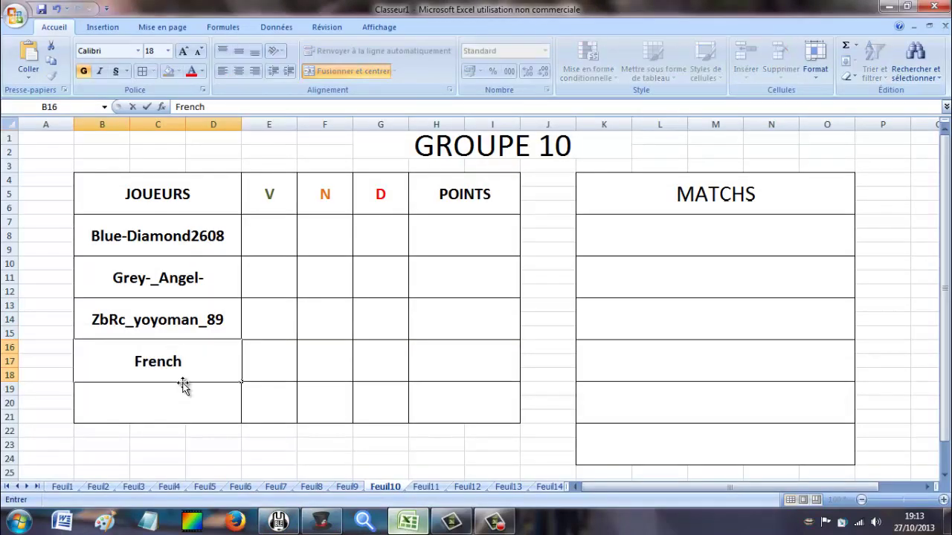
text(_Scarfa)
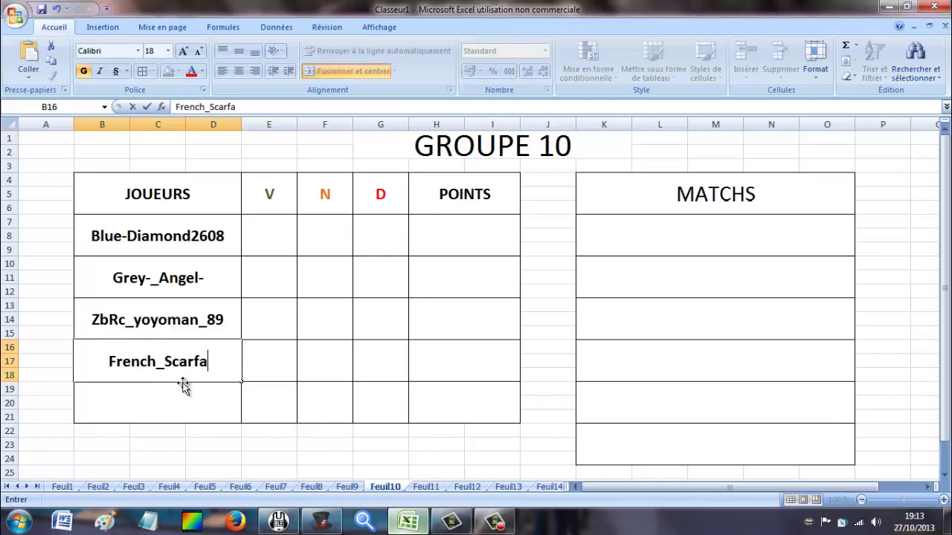
text(ce)
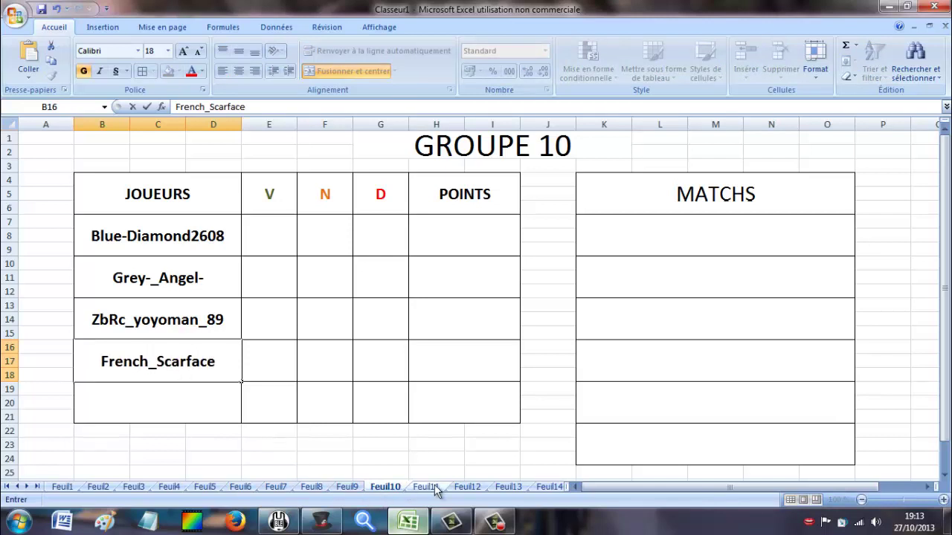
click(436, 489)
click(191, 251)
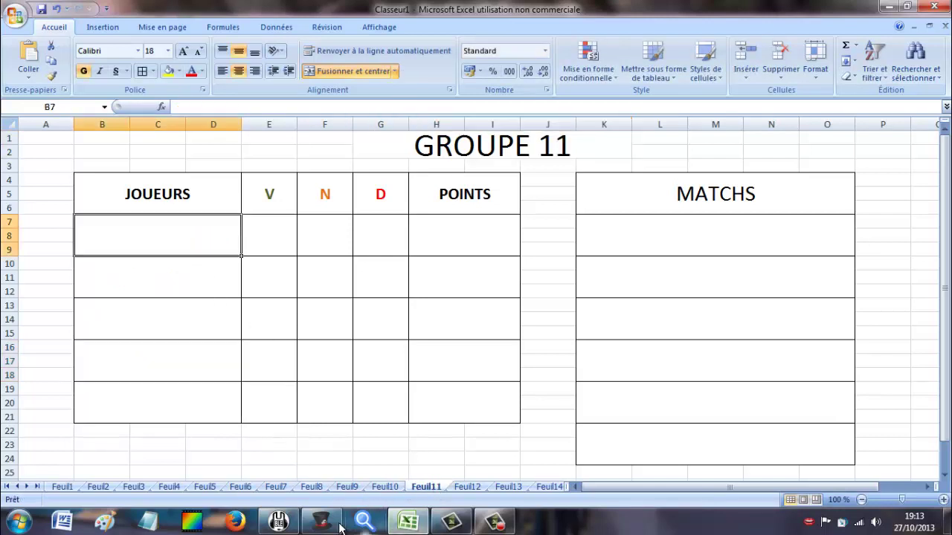
click(331, 523)
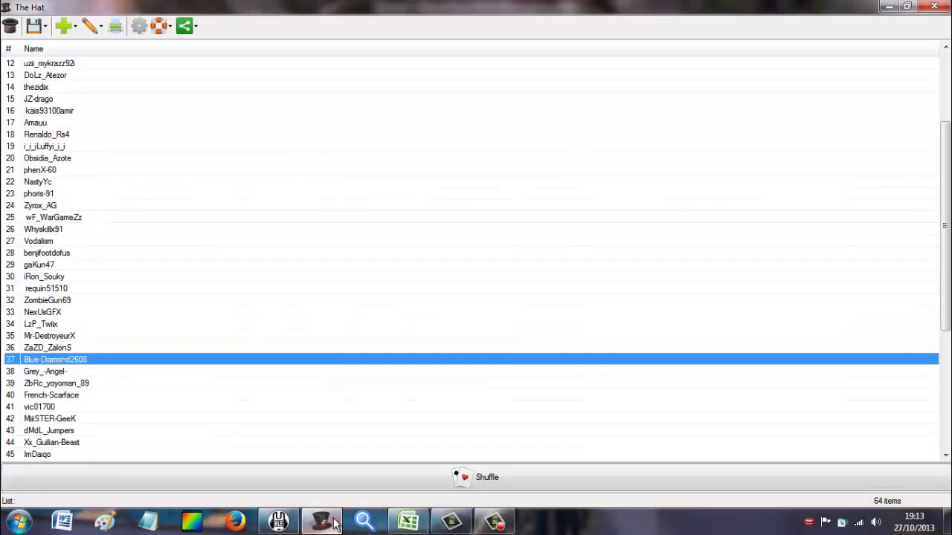
click(90, 408)
click(427, 524)
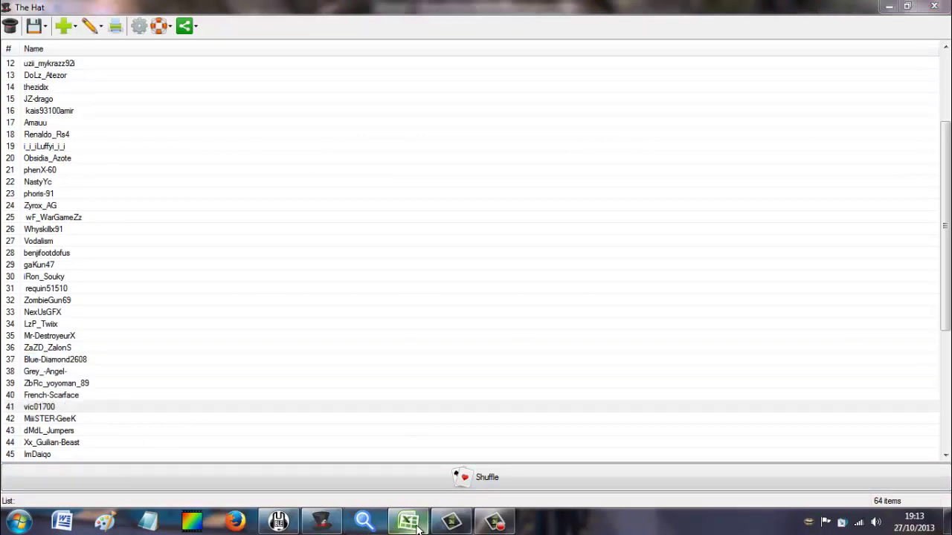
text(Vic)
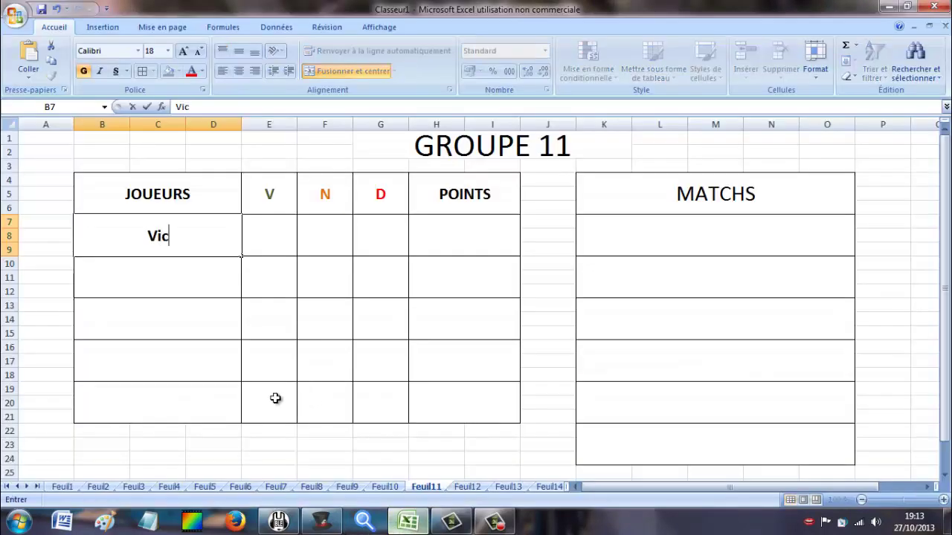
text(01700)
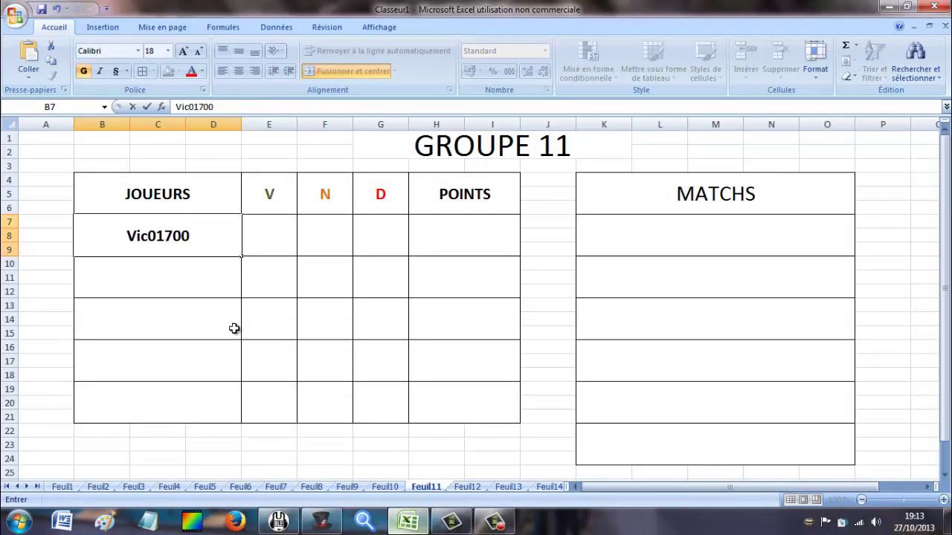
key(Return)
click(336, 528)
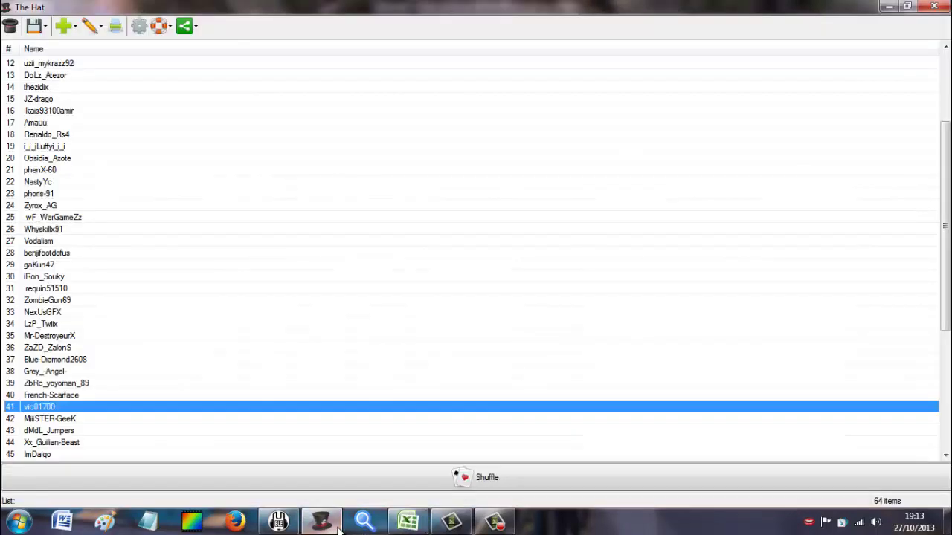
click(338, 529)
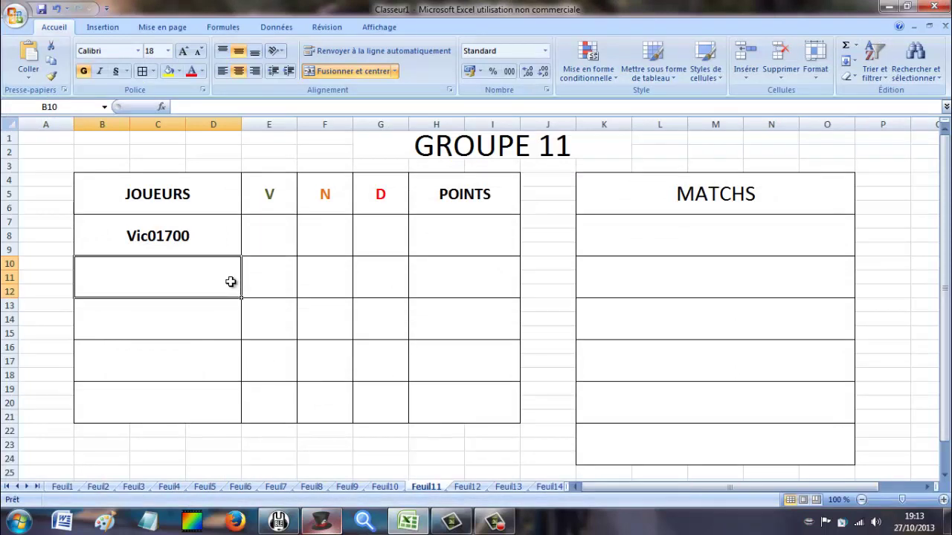
text(Miii)
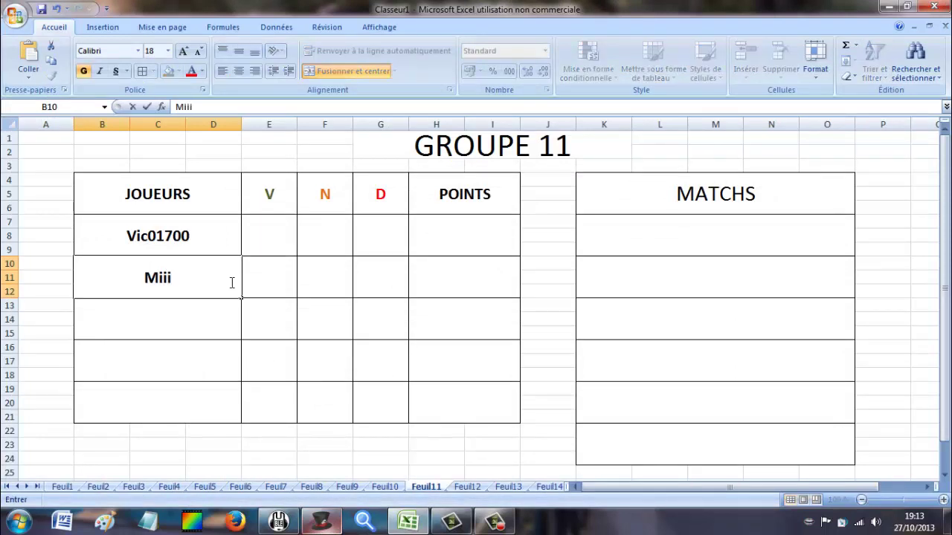
text(s)
key(BackSpace)
text(STER_)
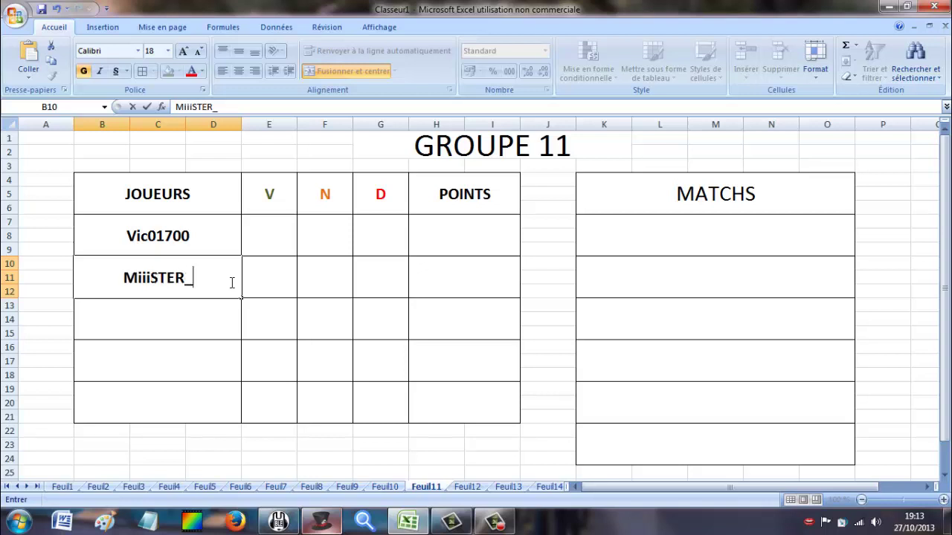
text(GeeK)
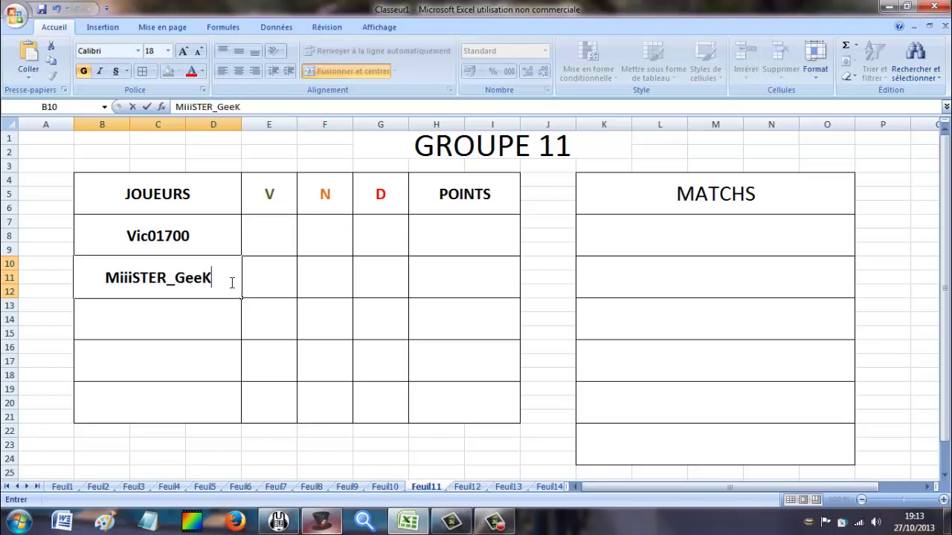
click(208, 312)
click(331, 524)
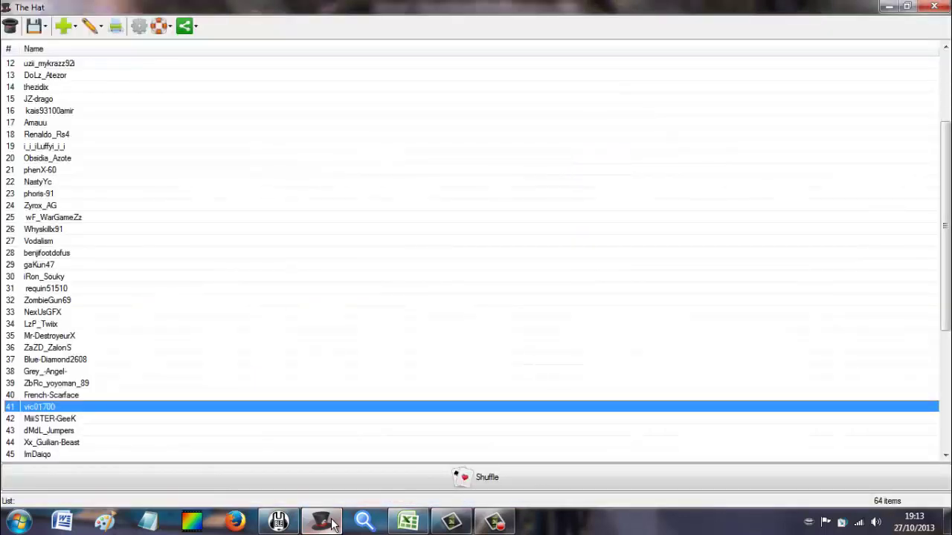
click(331, 523)
text(d)
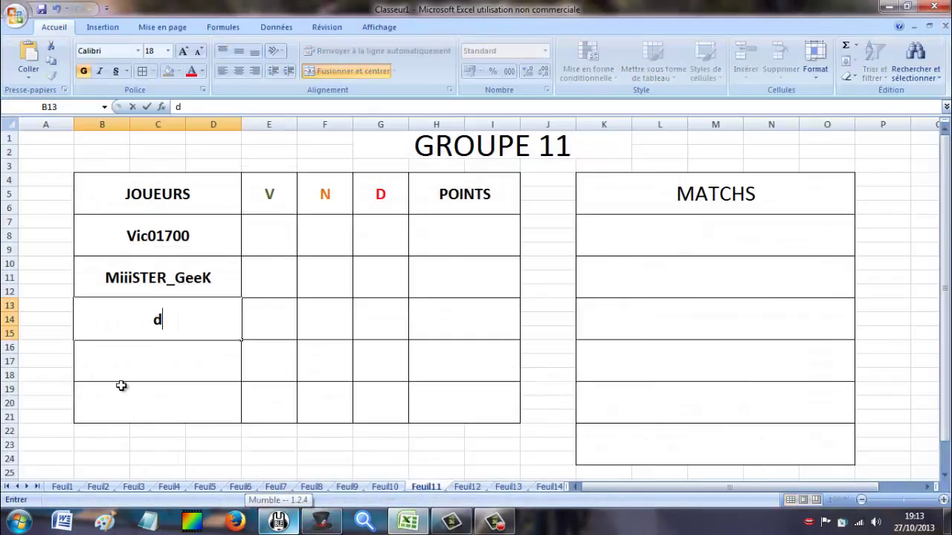
text(MdL_Ju)
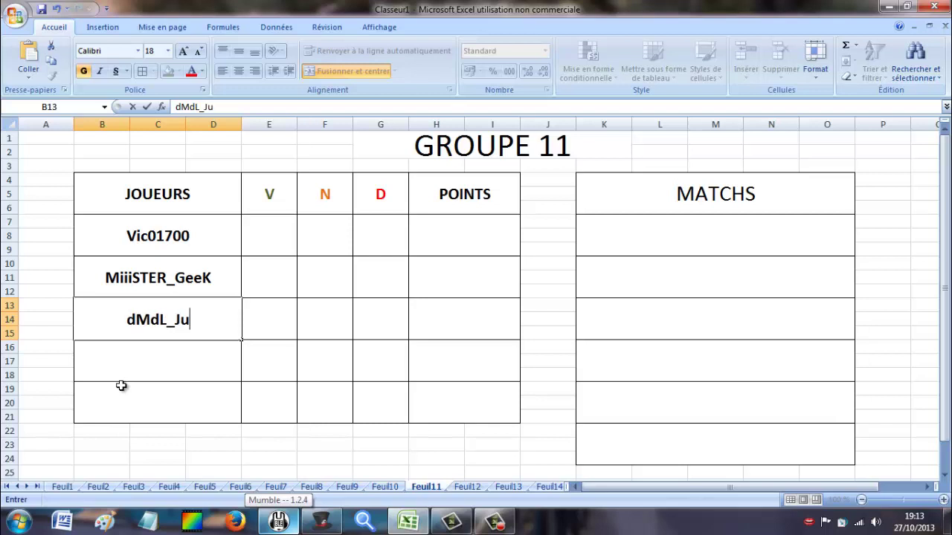
text(mpers)
click(148, 377)
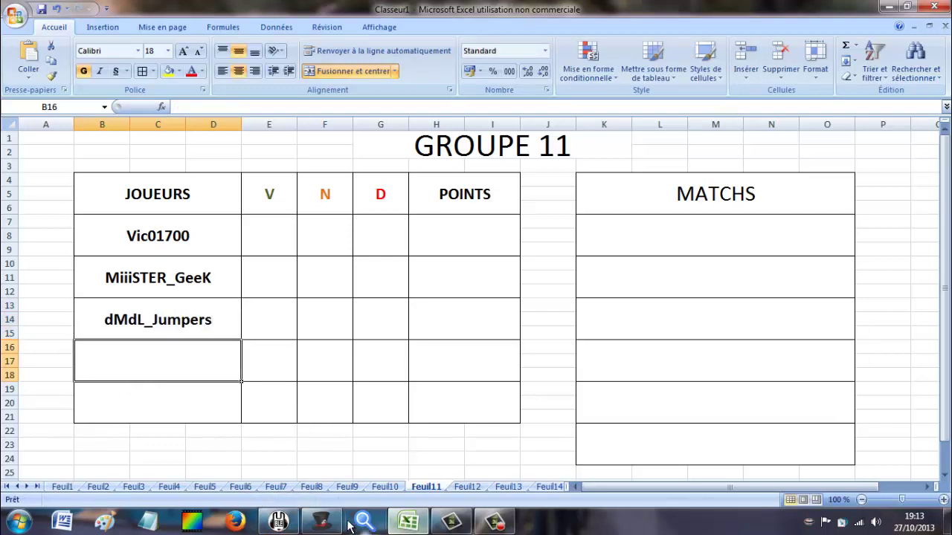
click(278, 523)
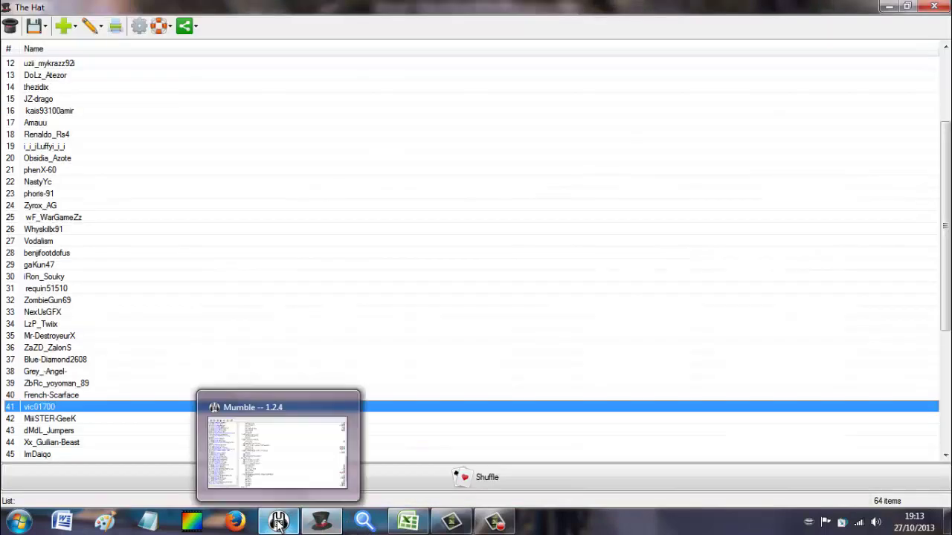
click(318, 525)
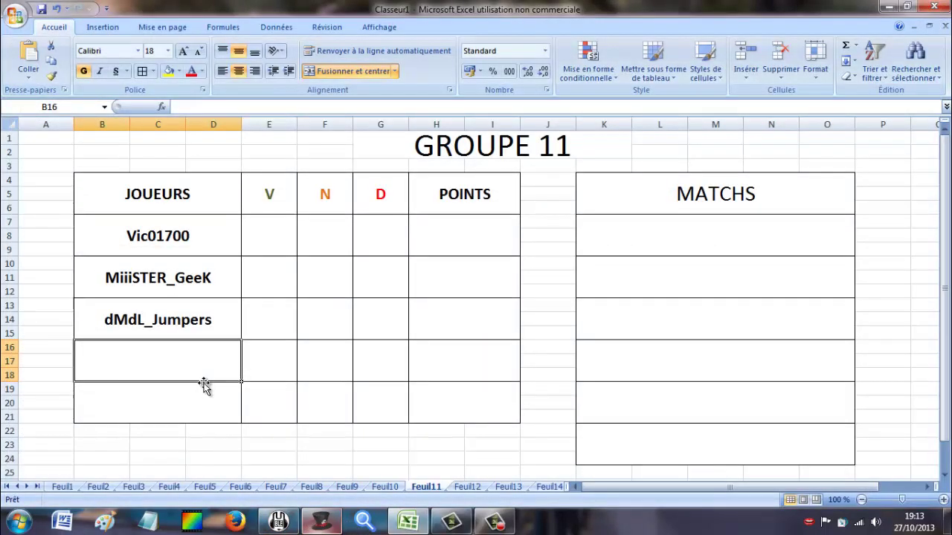
text(Gu)
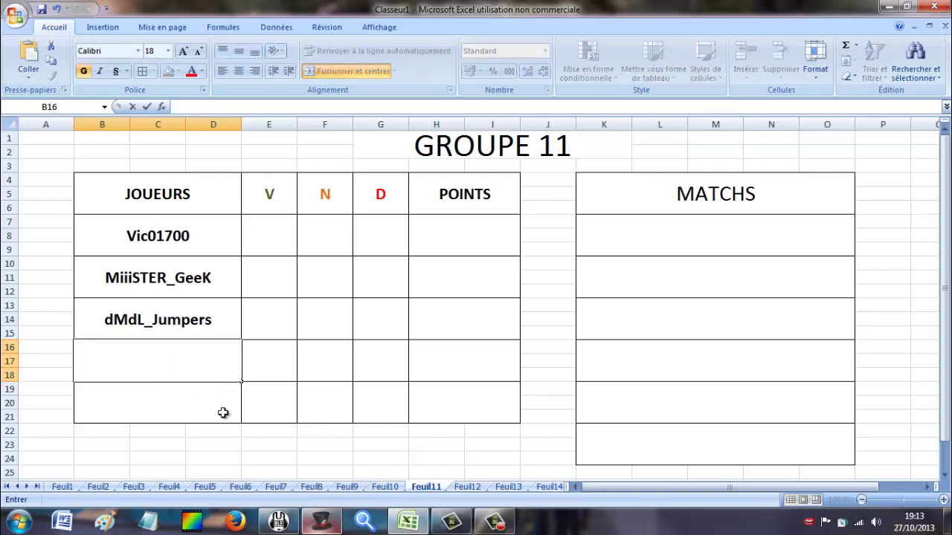
click(402, 522)
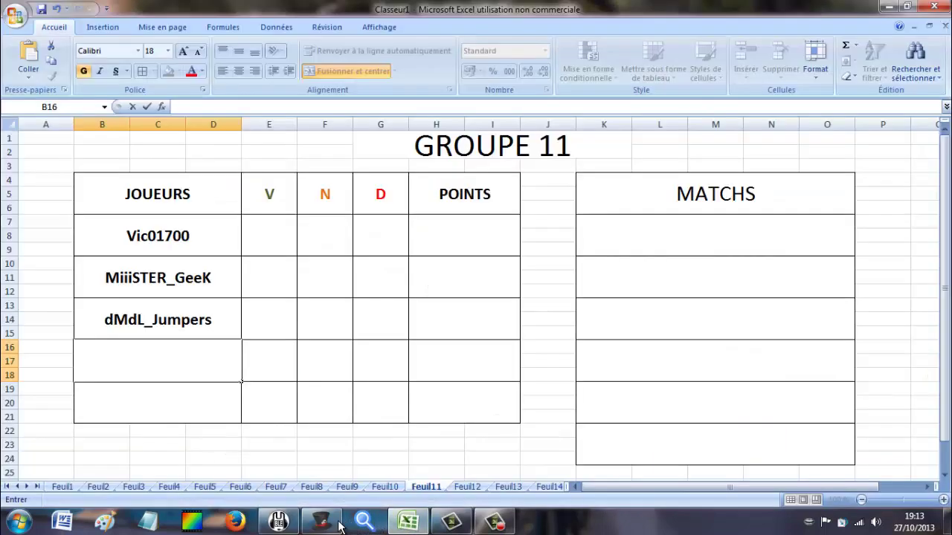
click(336, 525)
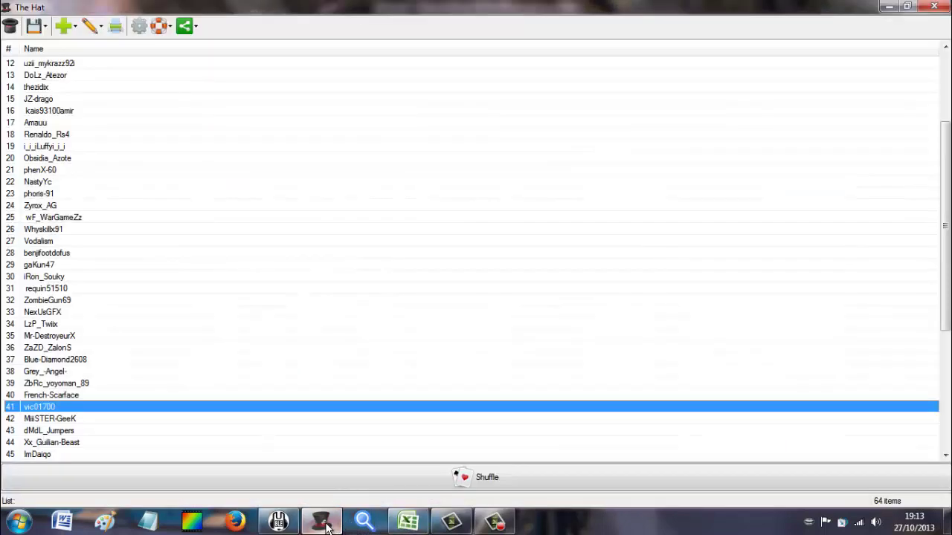
click(324, 525)
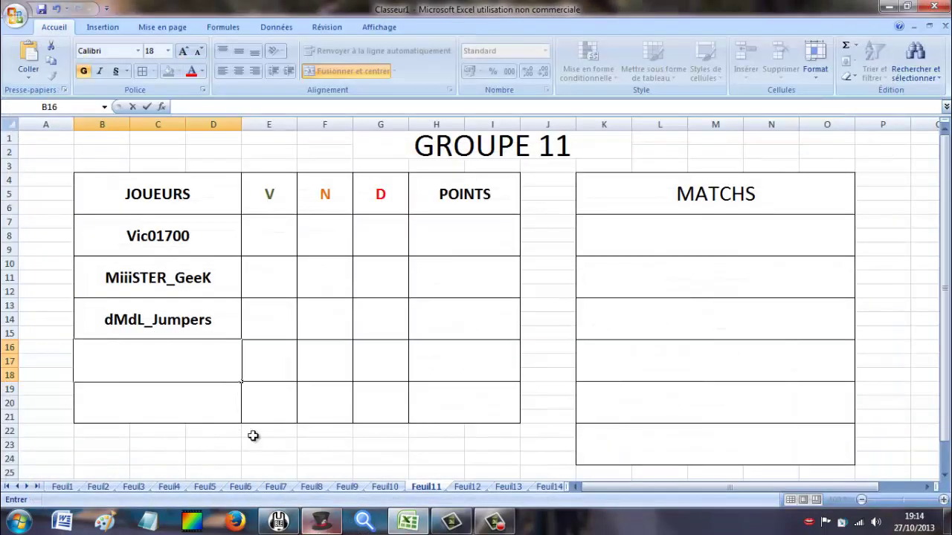
text(Xx_Guilian)
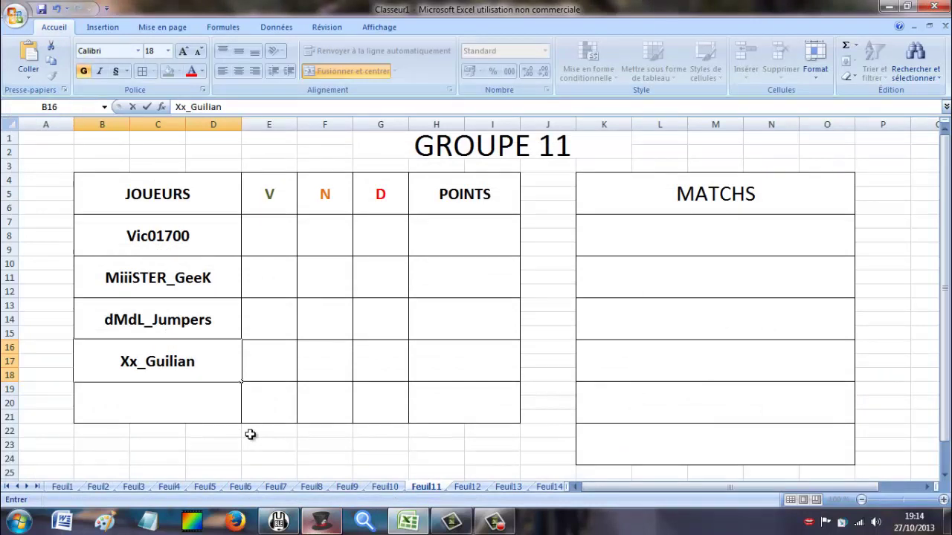
text(-Beast)
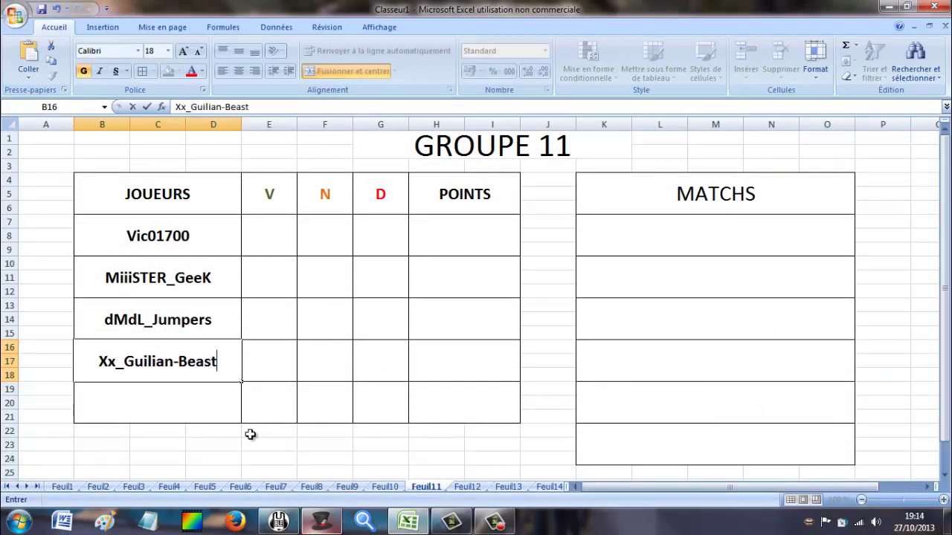
click(210, 429)
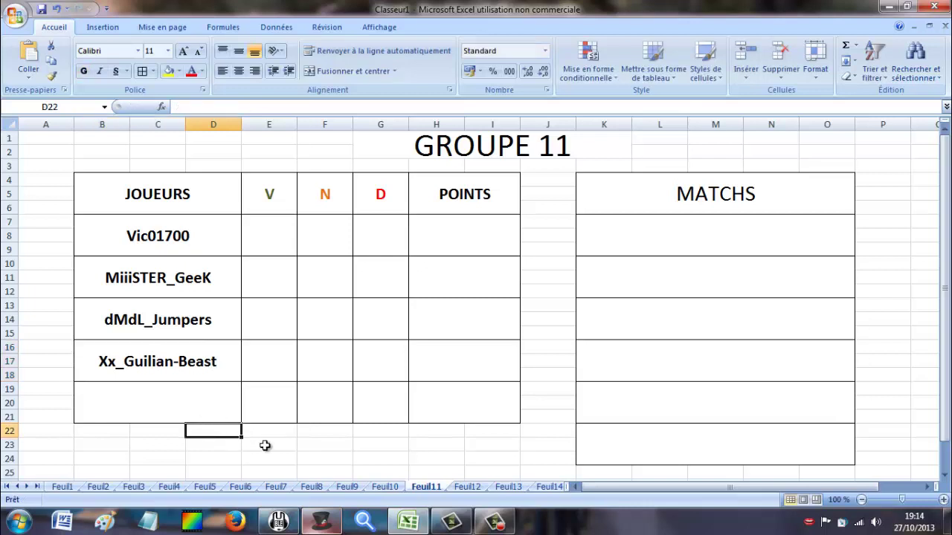
On Feuil12, enter ImDaigo and Zc_Komeq from The Hat as the first two players.
click(465, 490)
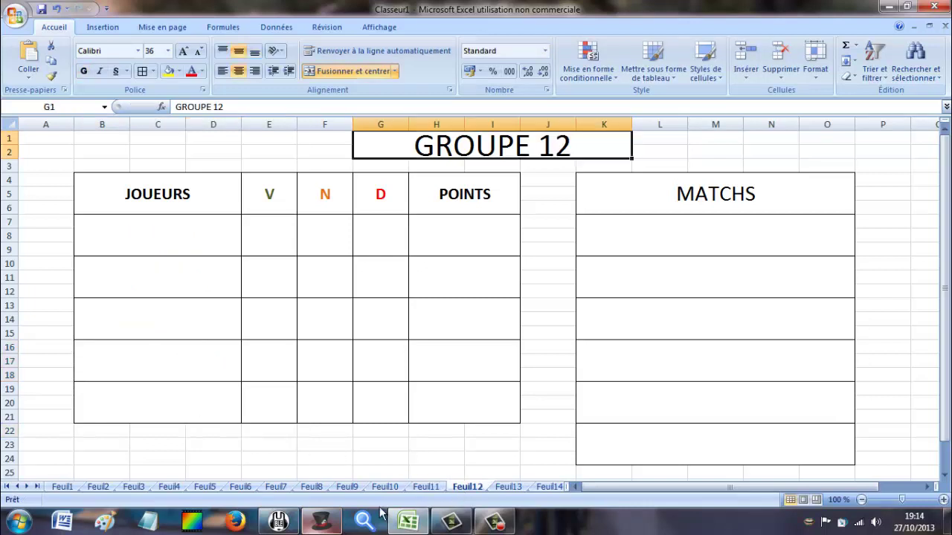
click(319, 523)
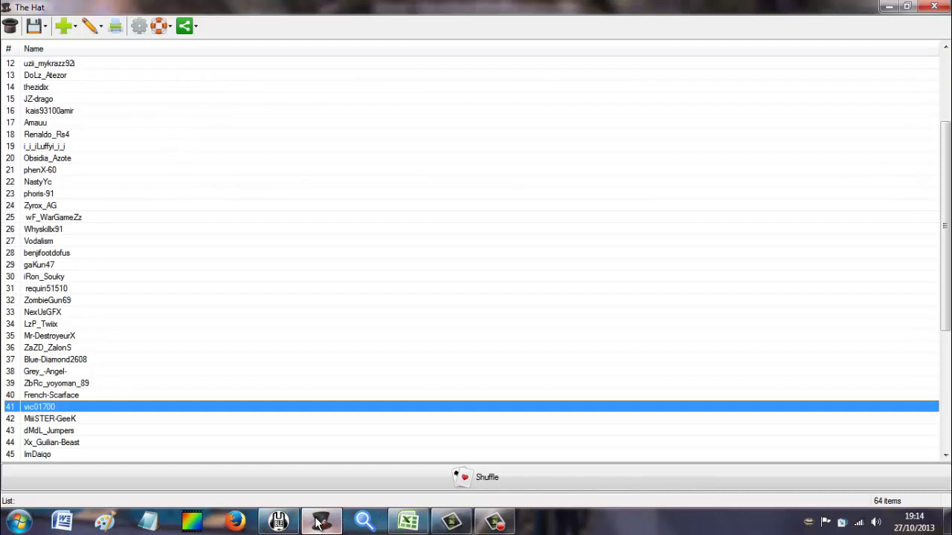
click(421, 520)
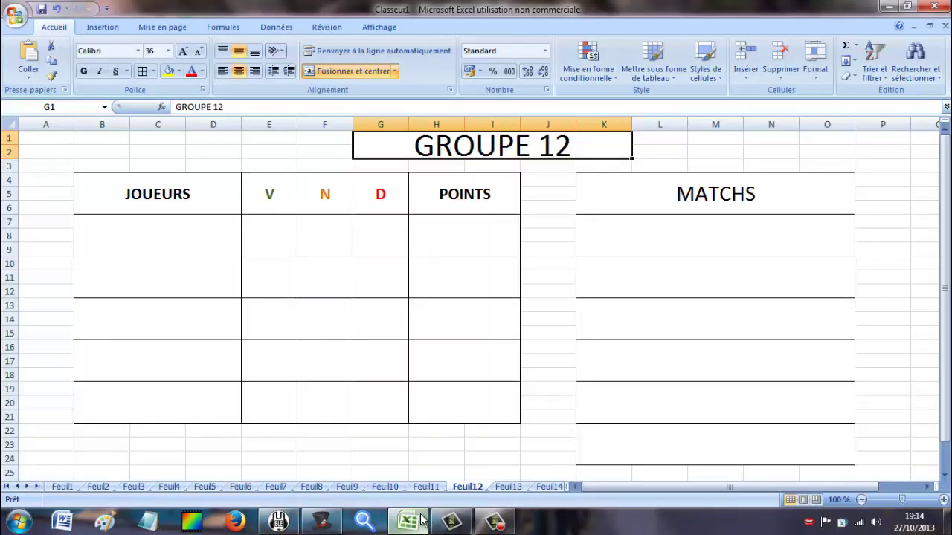
click(321, 523)
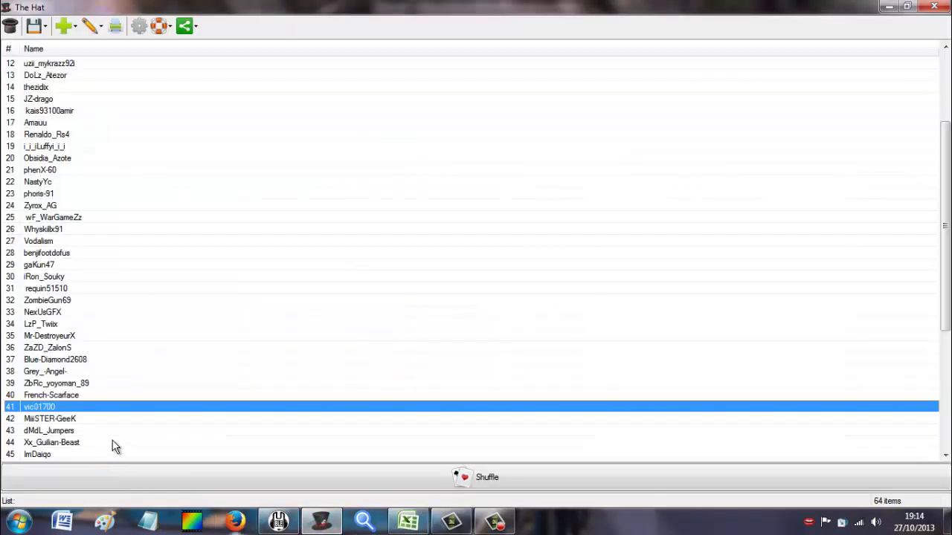
click(65, 455)
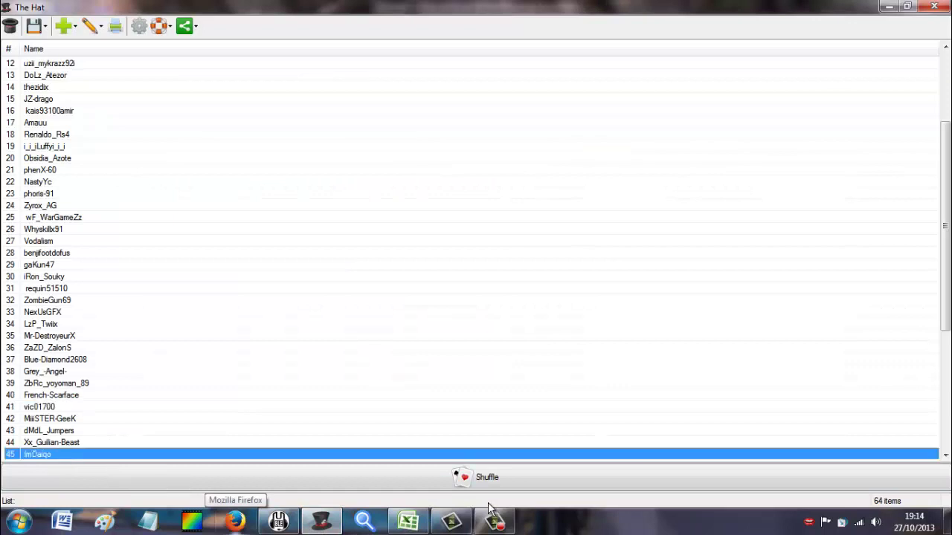
click(407, 521)
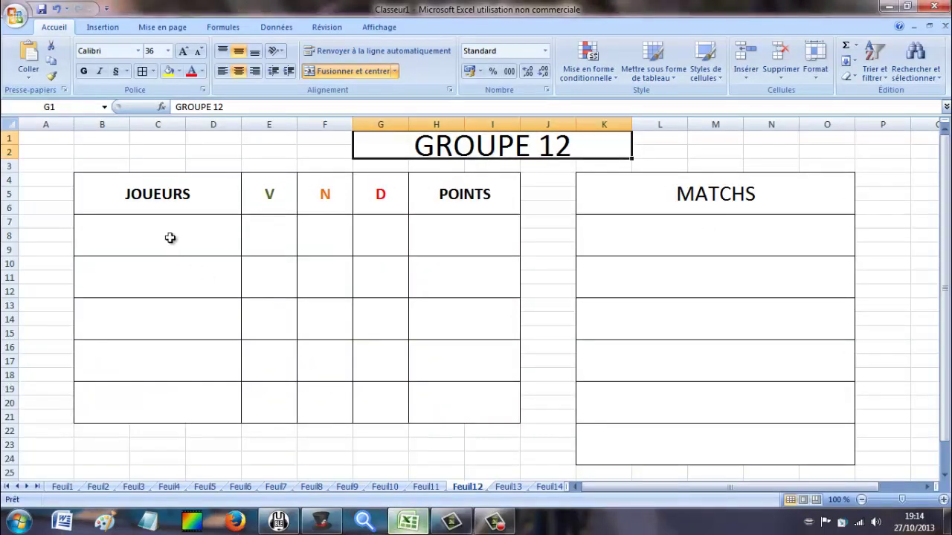
click(171, 238)
text(I)
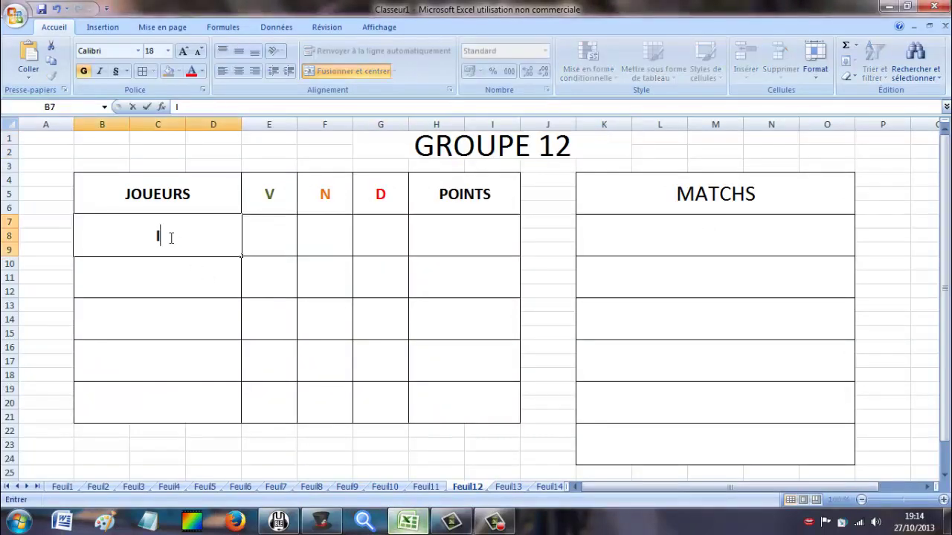
text(mDaigo)
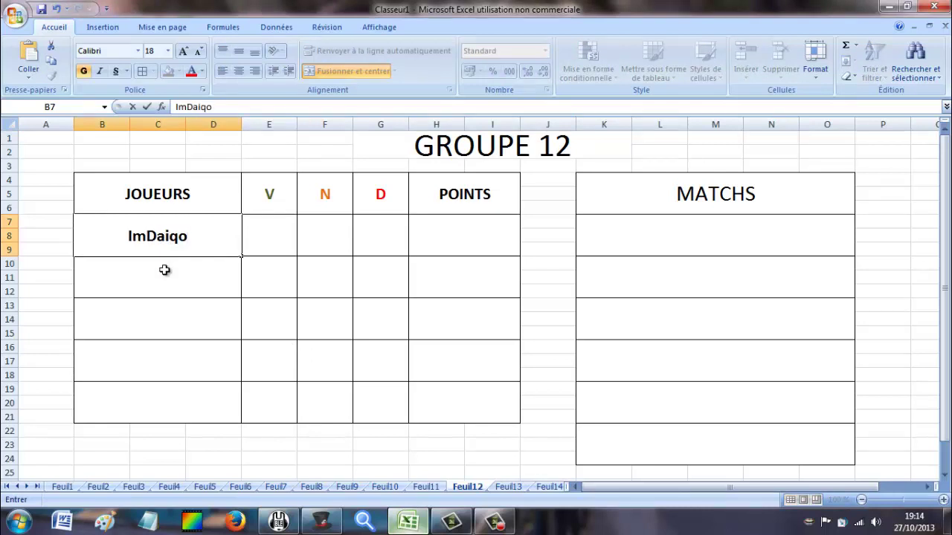
key(Return)
click(321, 520)
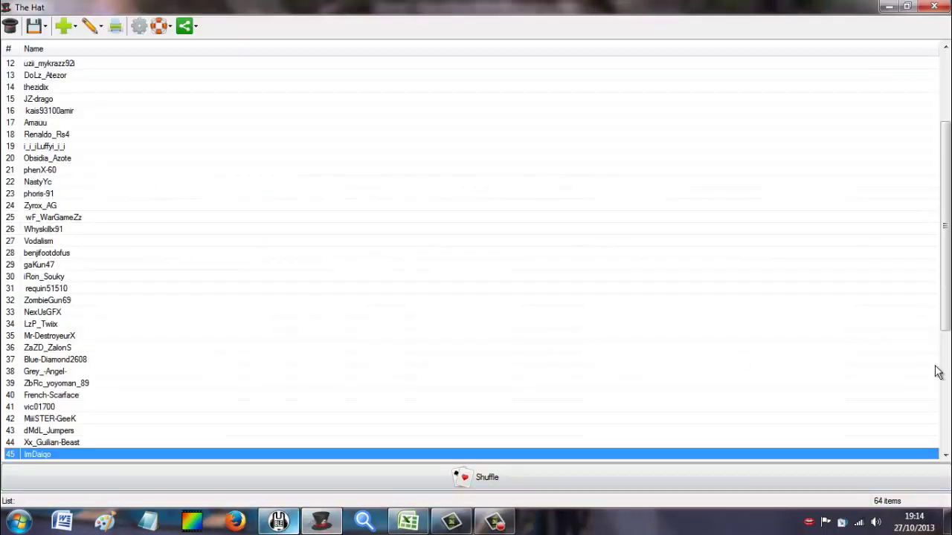
drag(945, 301, 944, 342)
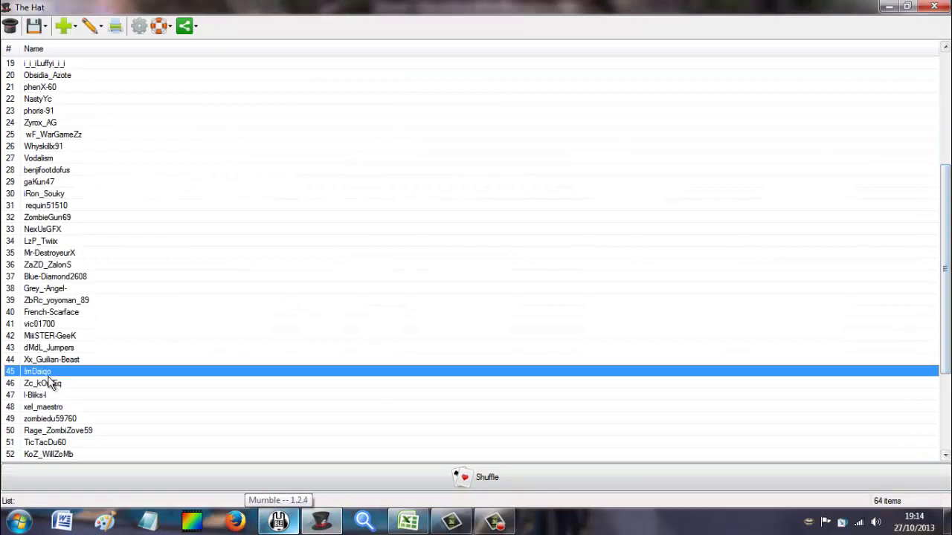
click(278, 520)
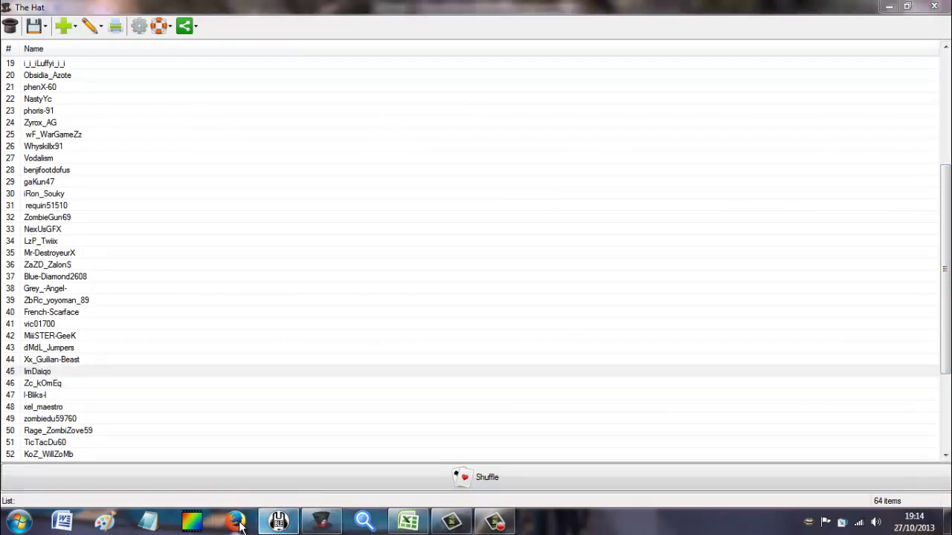
click(394, 523)
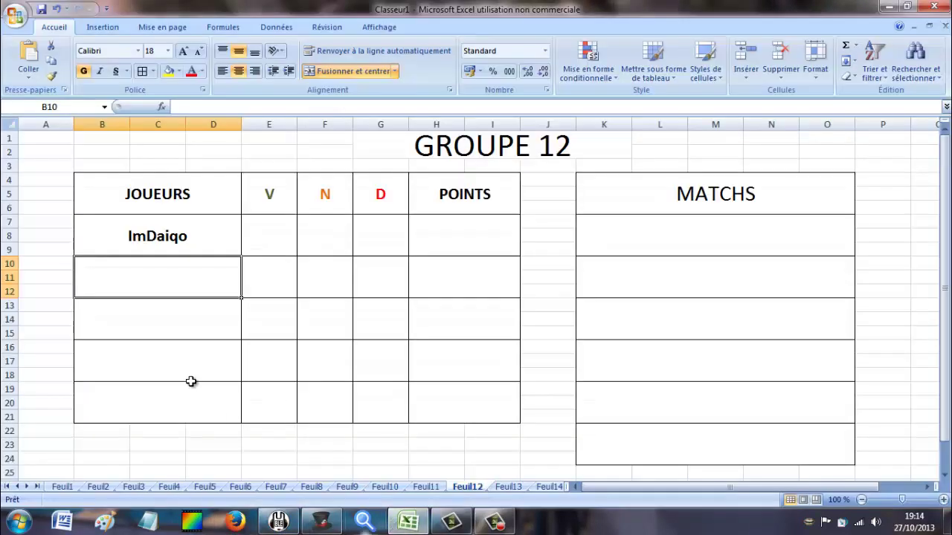
text(Zc_Kome)
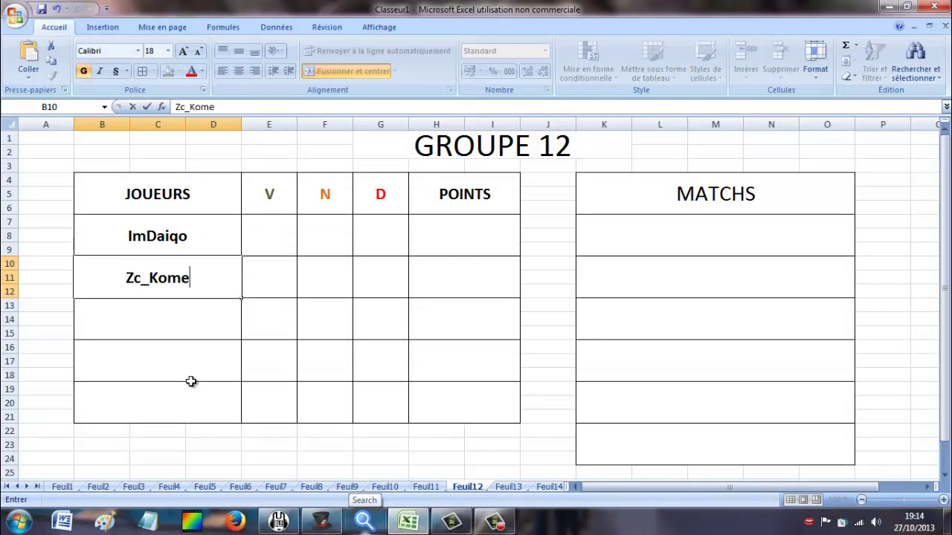
text(q)
click(161, 307)
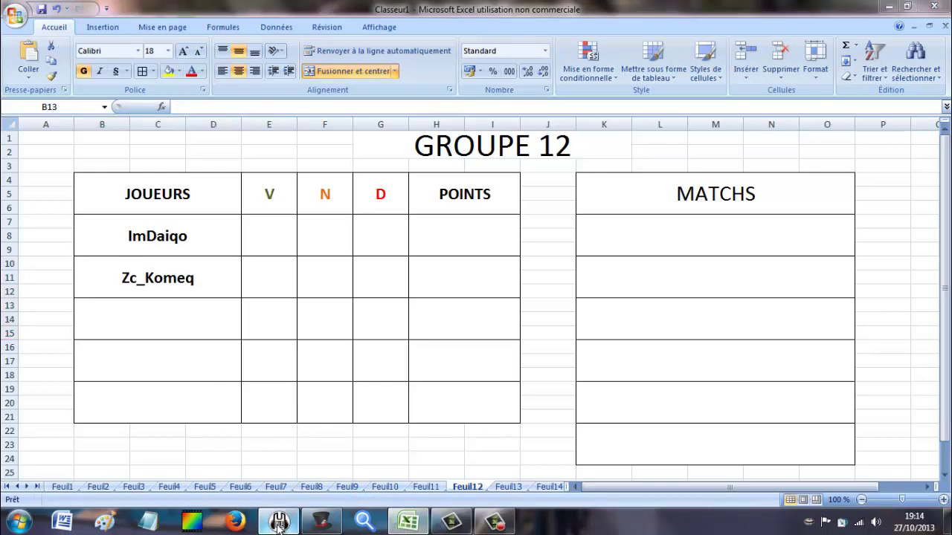
click(316, 524)
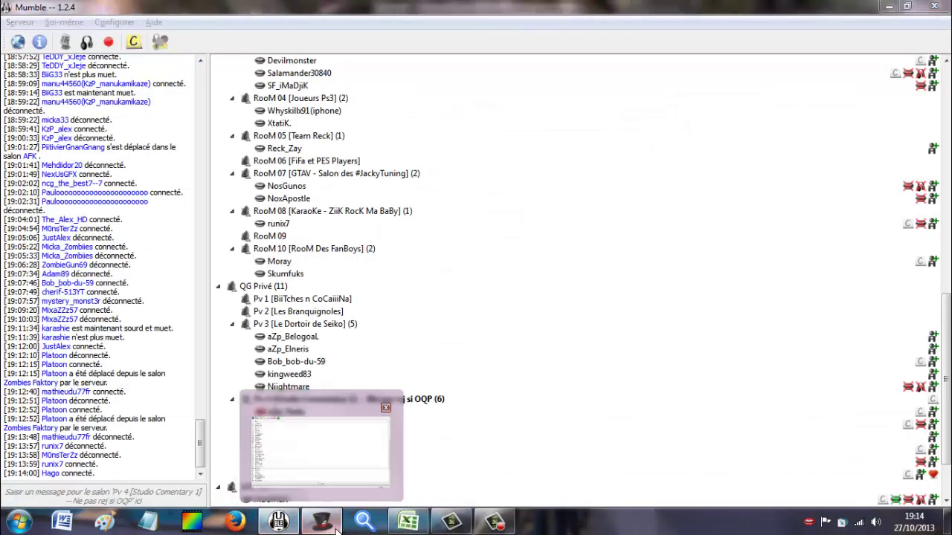
click(297, 476)
click(133, 374)
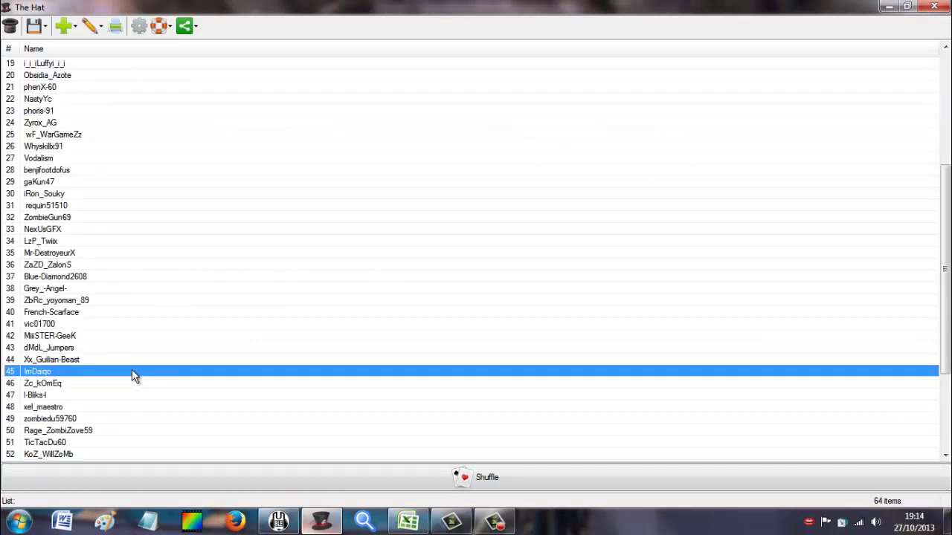
scroll(132, 381, down, 2)
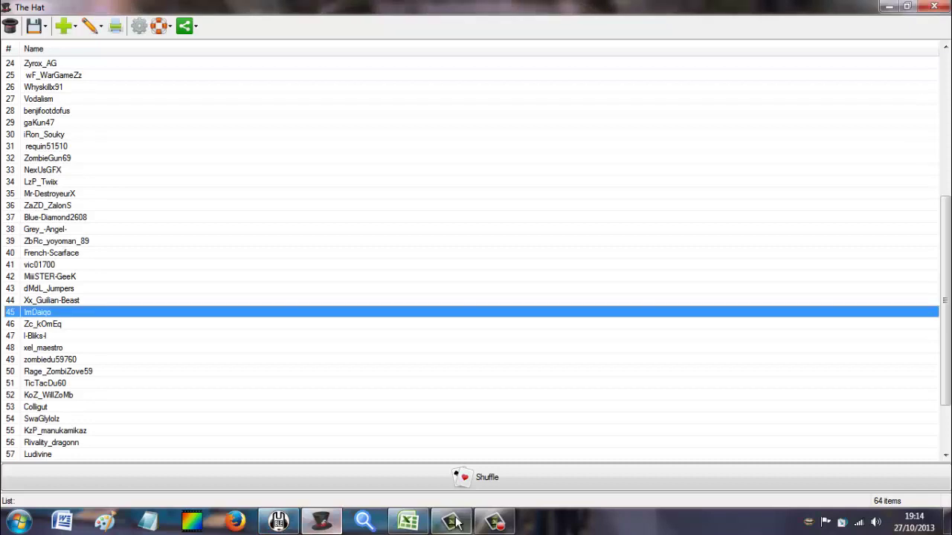
click(408, 522)
text(I)
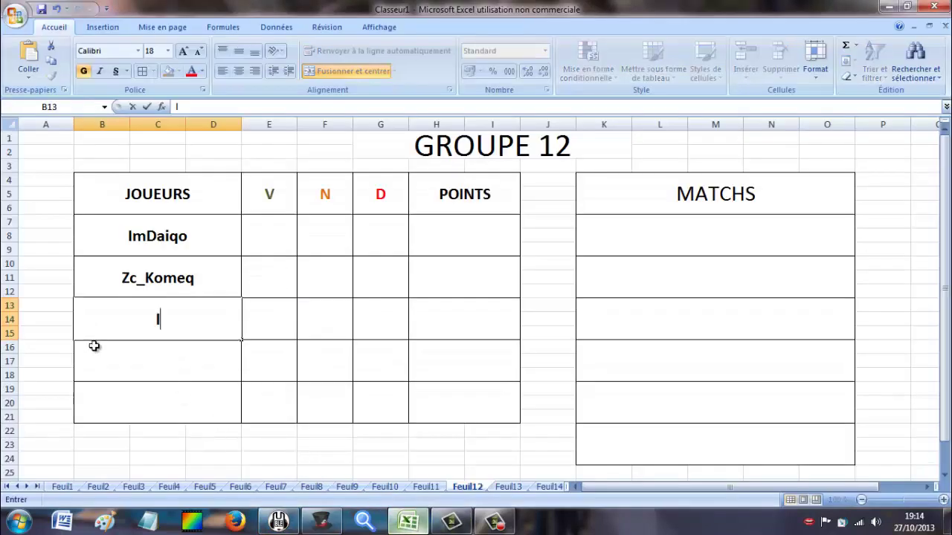
text(-Bliks)
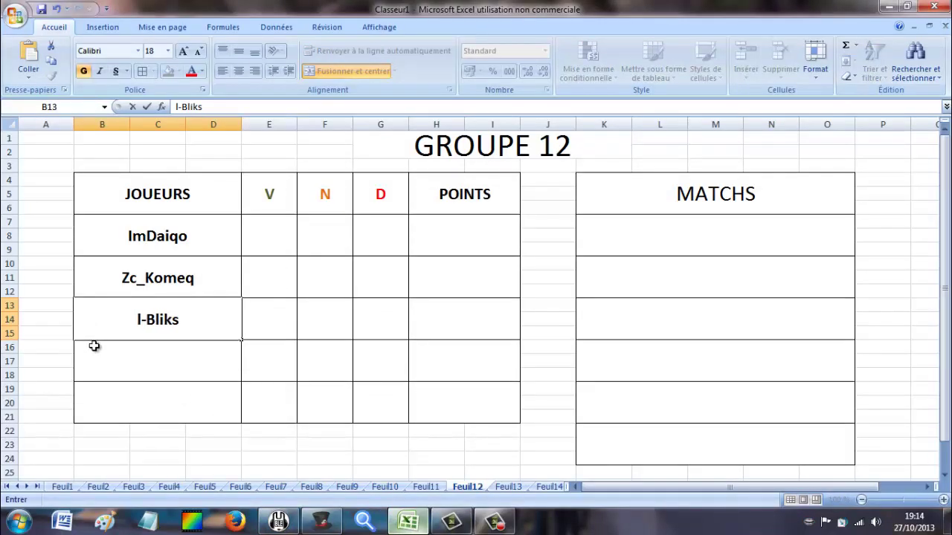
text(-I)
click(88, 353)
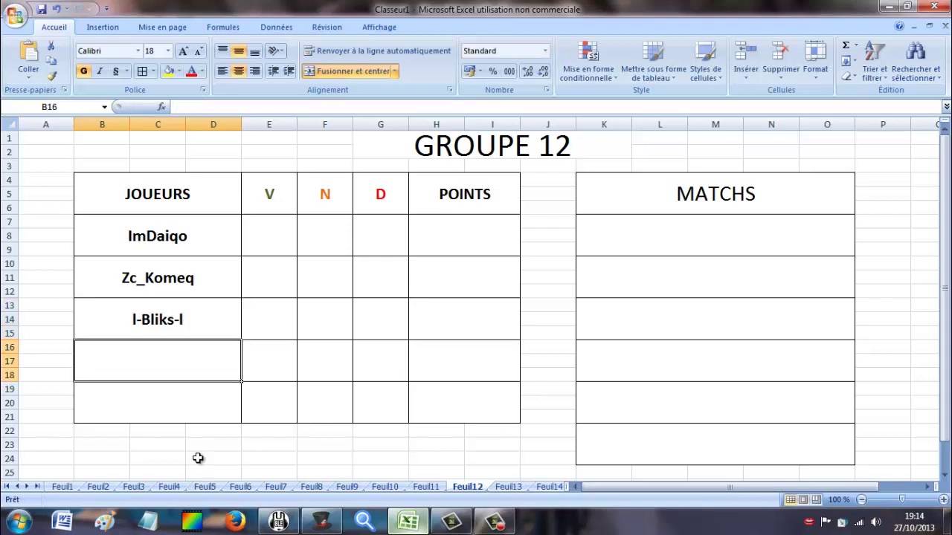
click(320, 522)
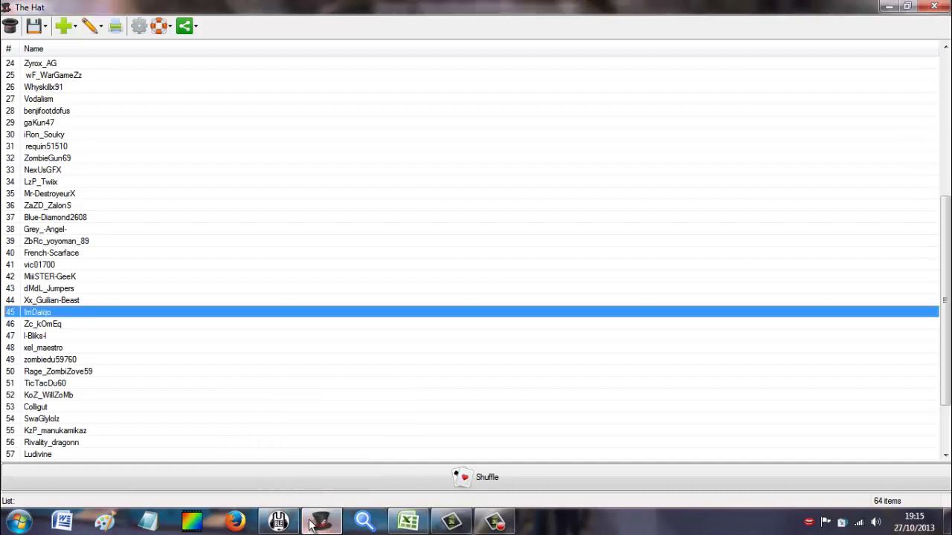
click(408, 522)
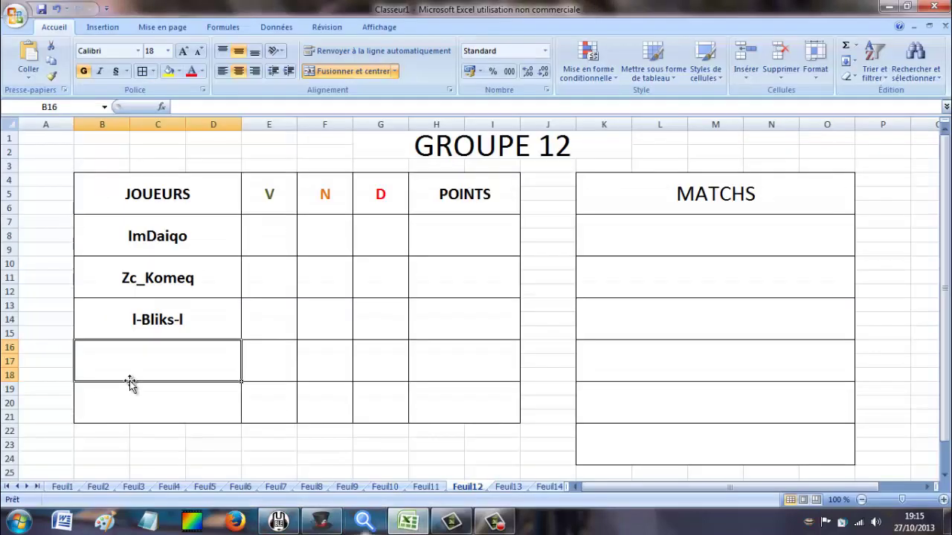
text(x)
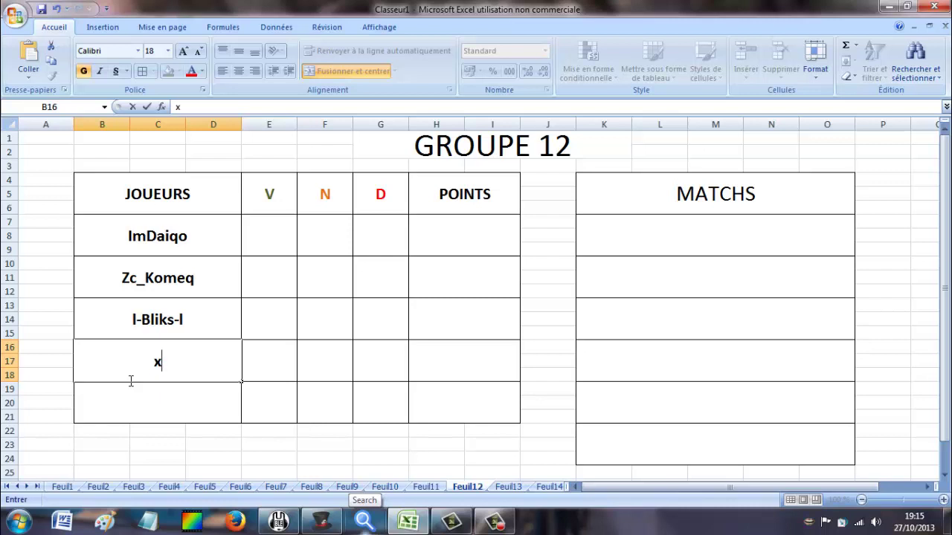
text(el_mae)
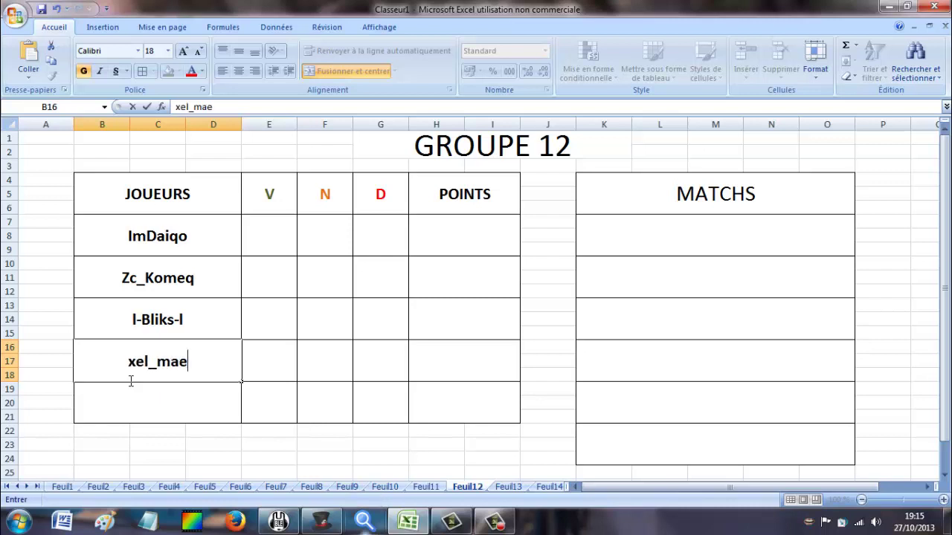
text(stro-)
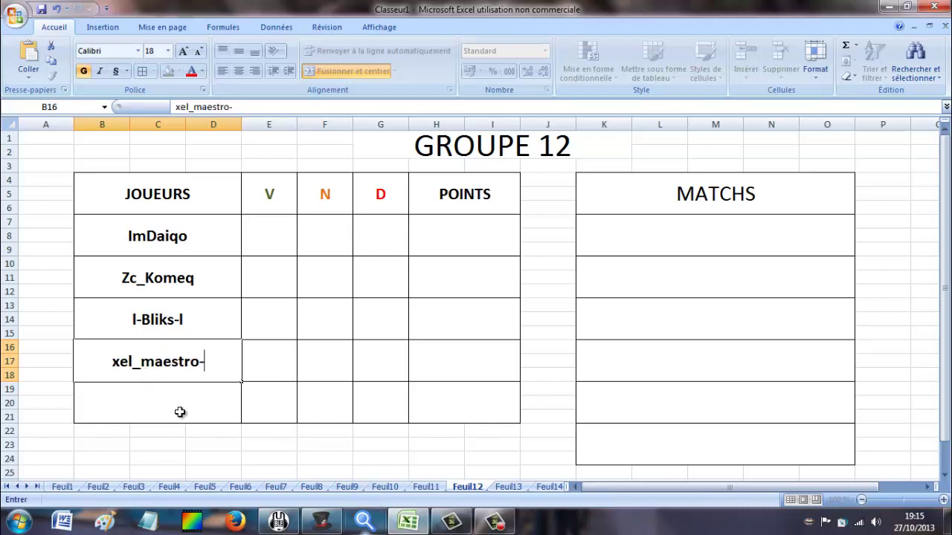
click(180, 410)
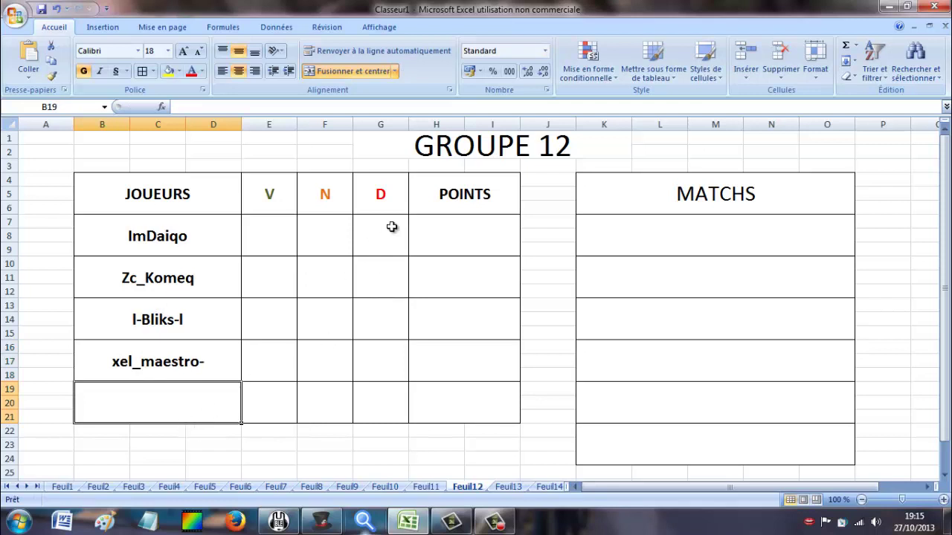
click(518, 489)
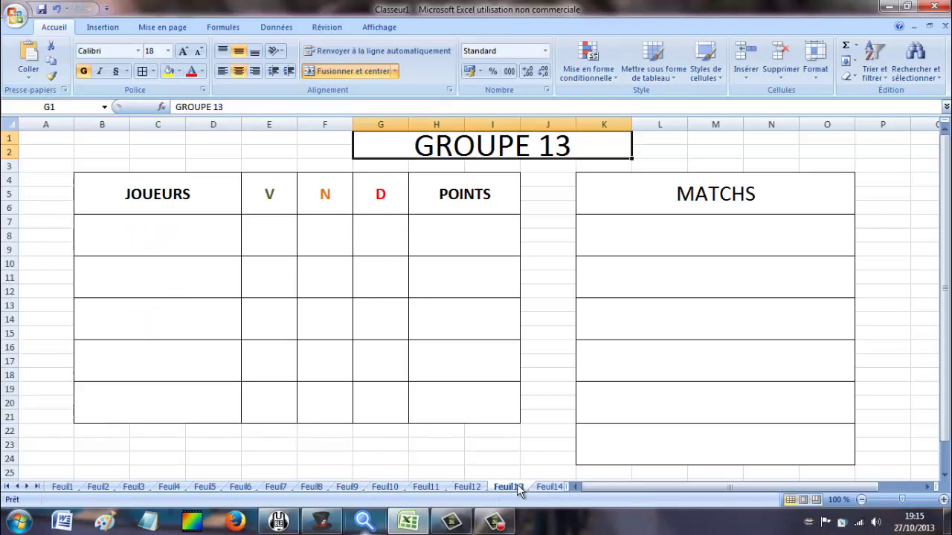
click(128, 220)
click(322, 524)
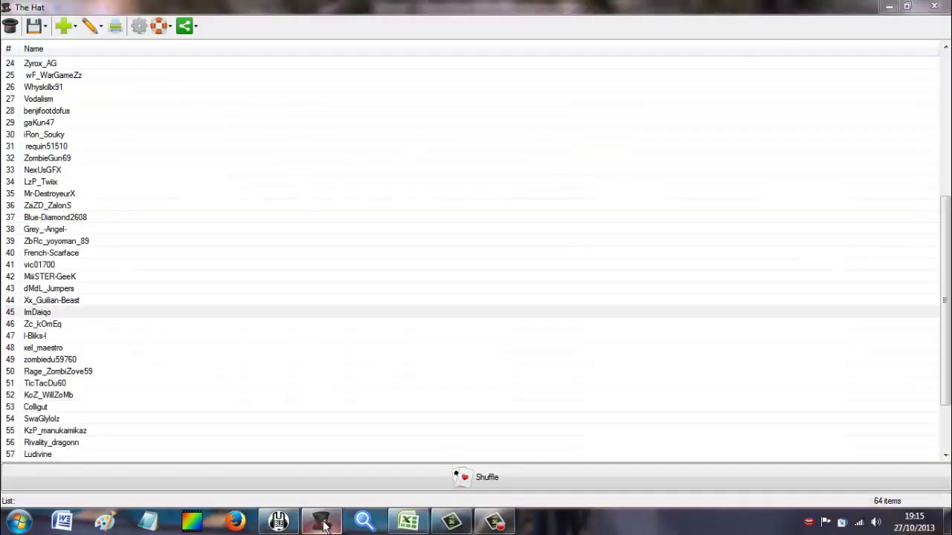
click(104, 362)
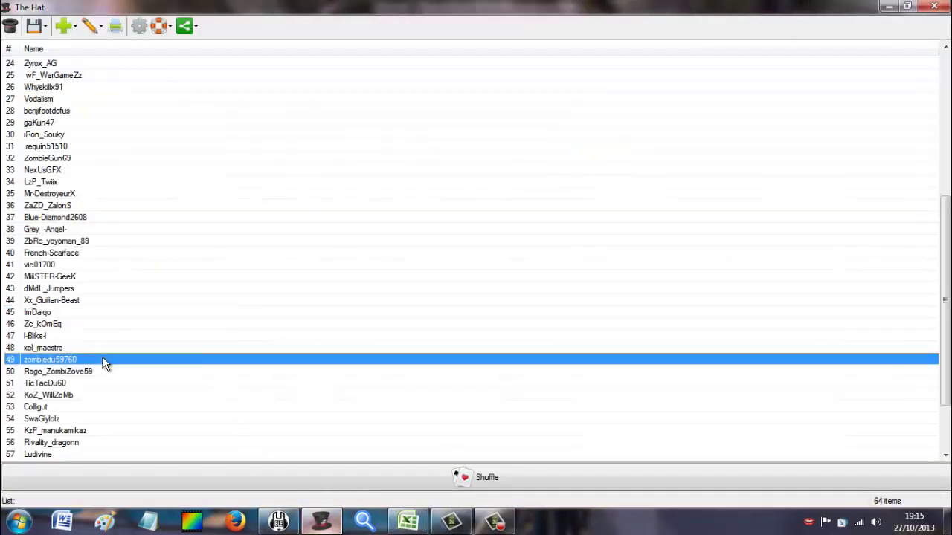
click(290, 525)
click(408, 523)
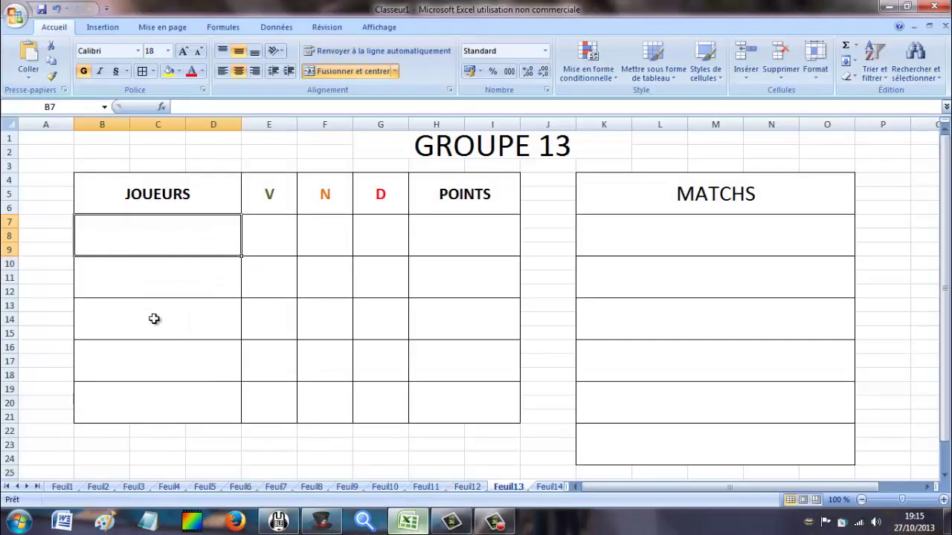
text(zombied)
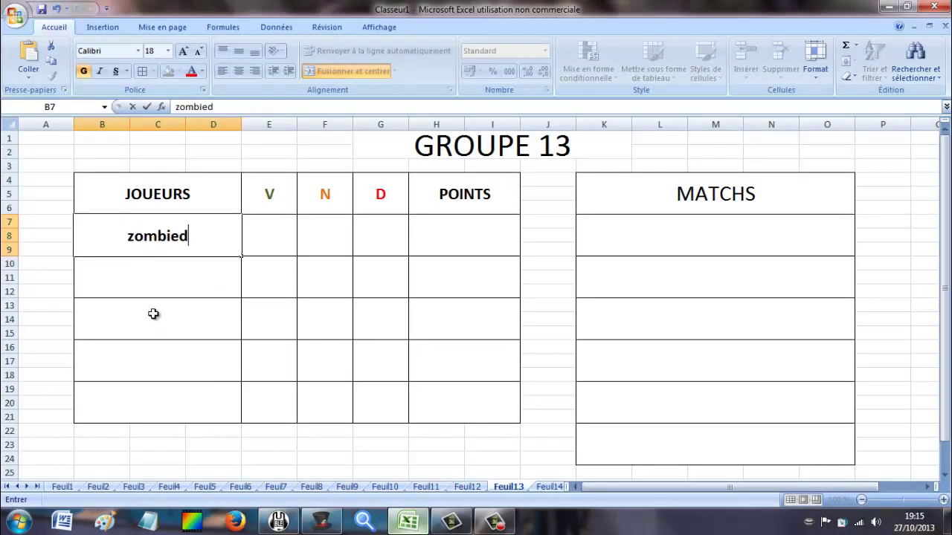
text(u59760)
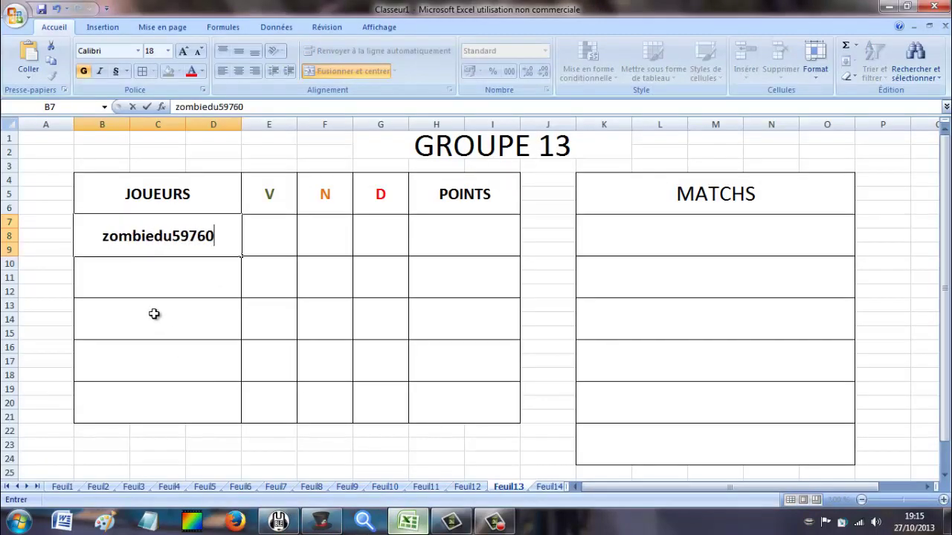
key(Return)
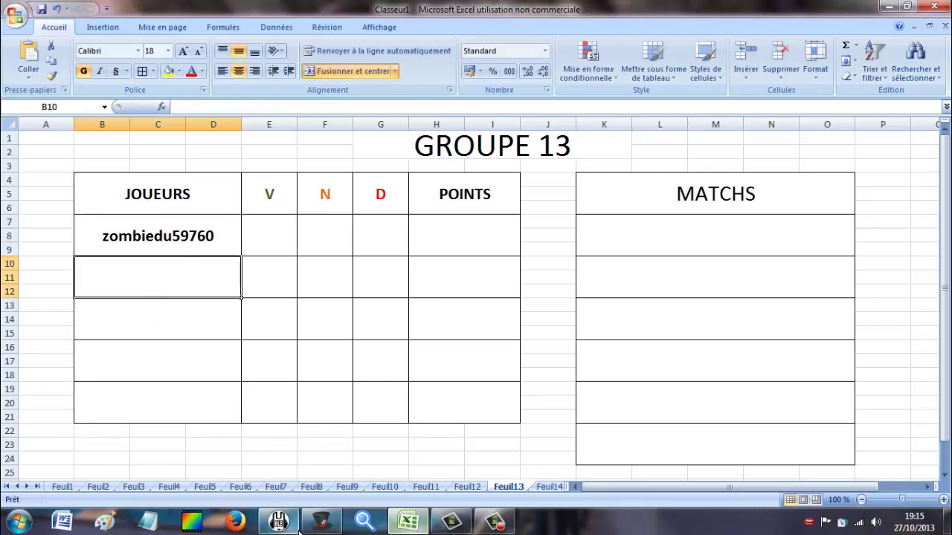
click(305, 524)
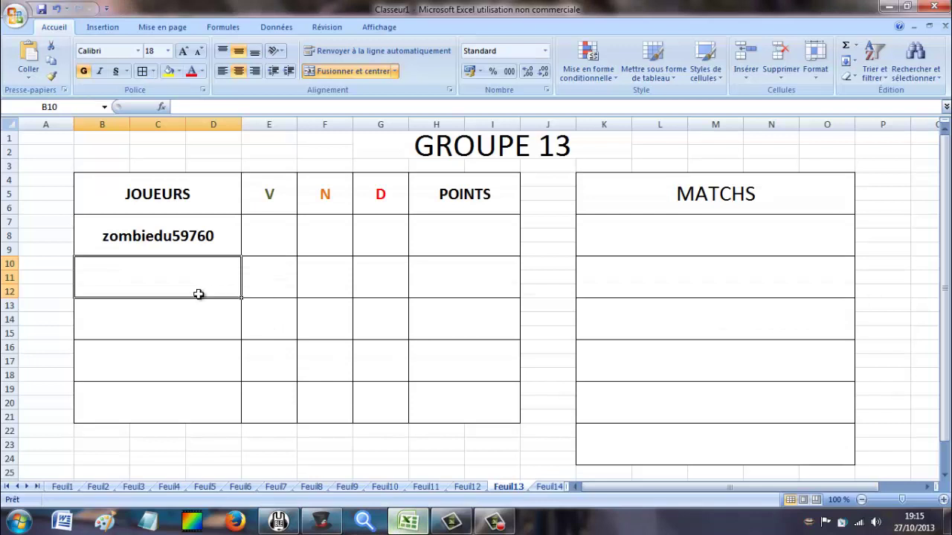
text(Rage_)
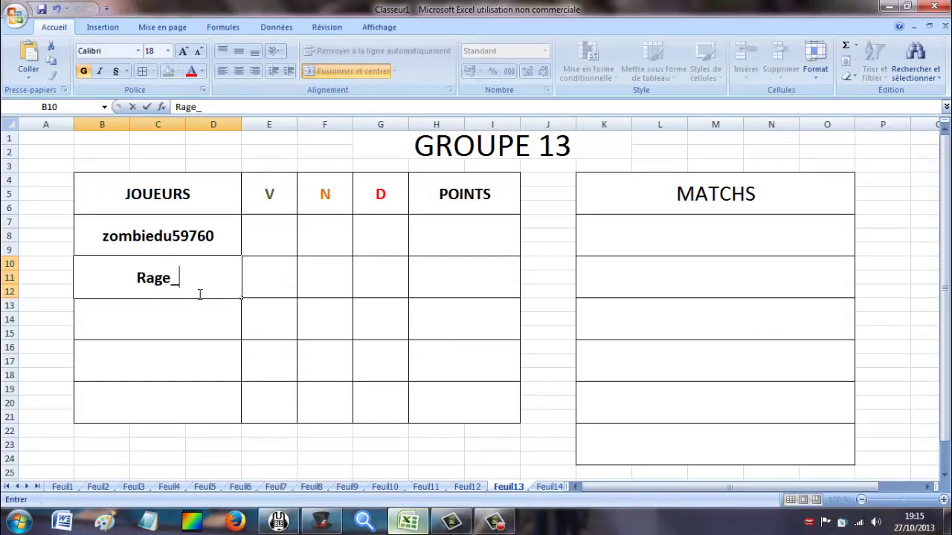
text(Zombizo)
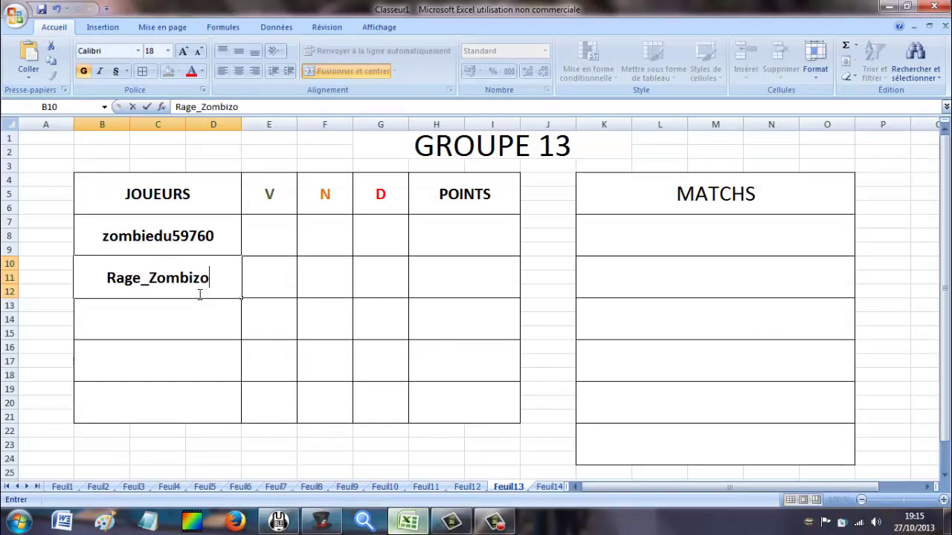
text(ve59)
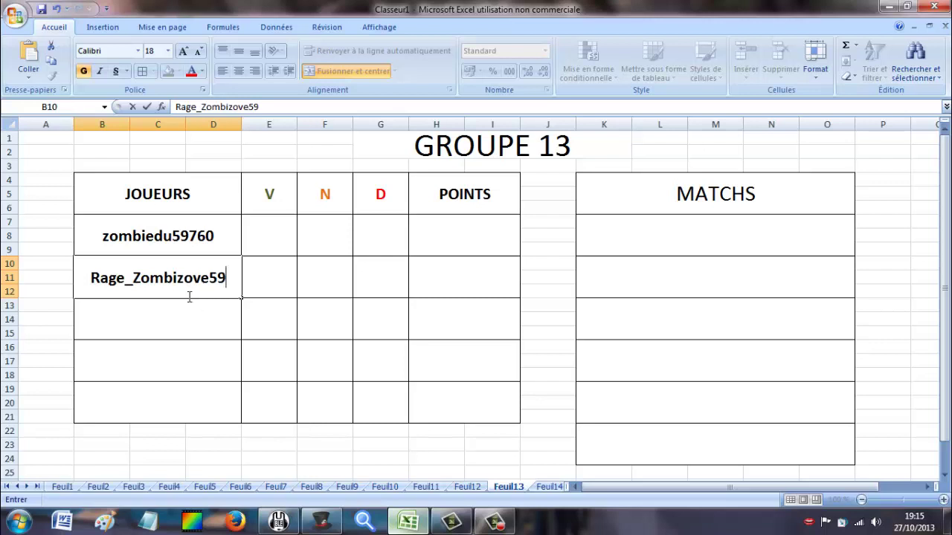
click(186, 321)
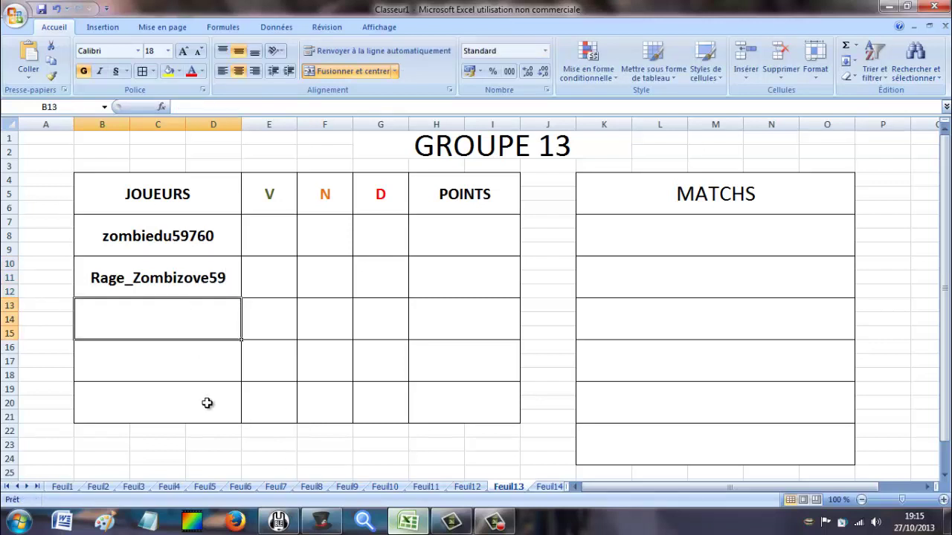
text(Tic)
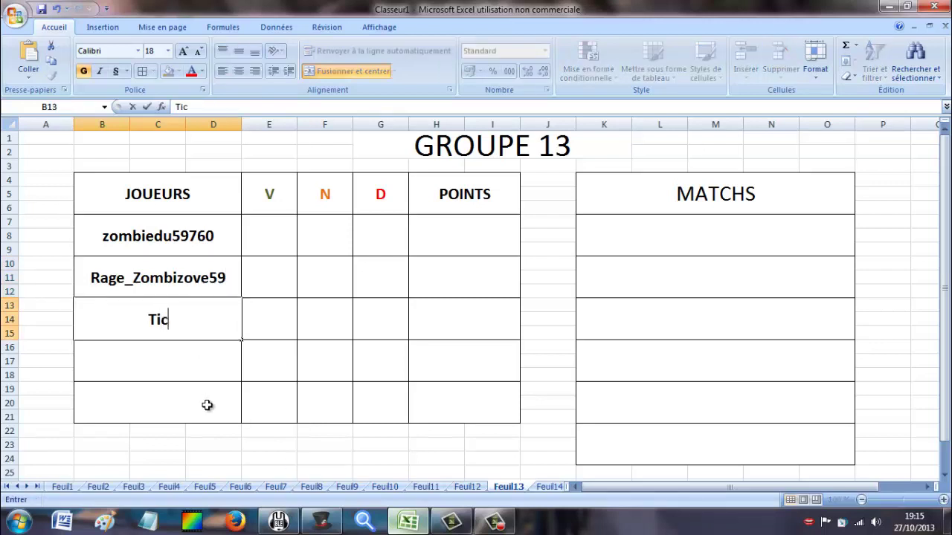
text(-Tac)
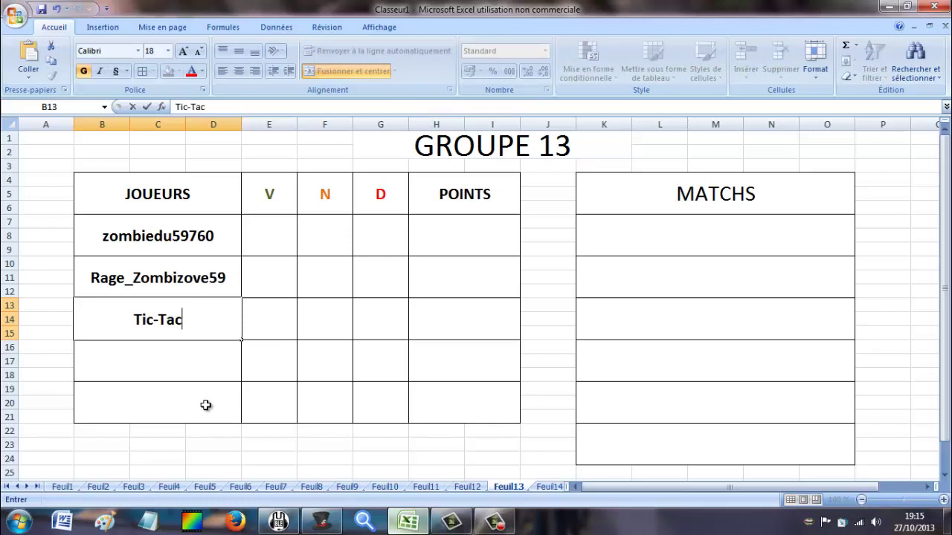
text(-Du-60)
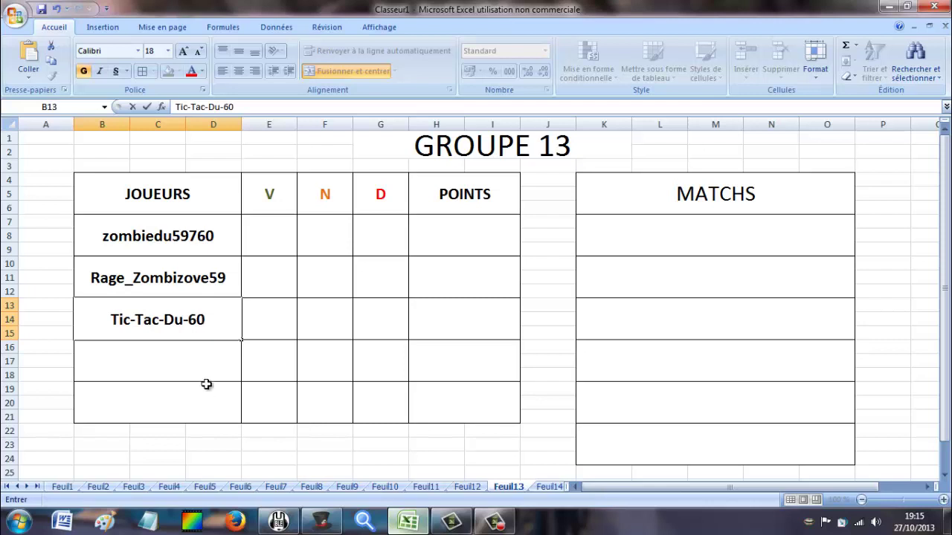
click(207, 378)
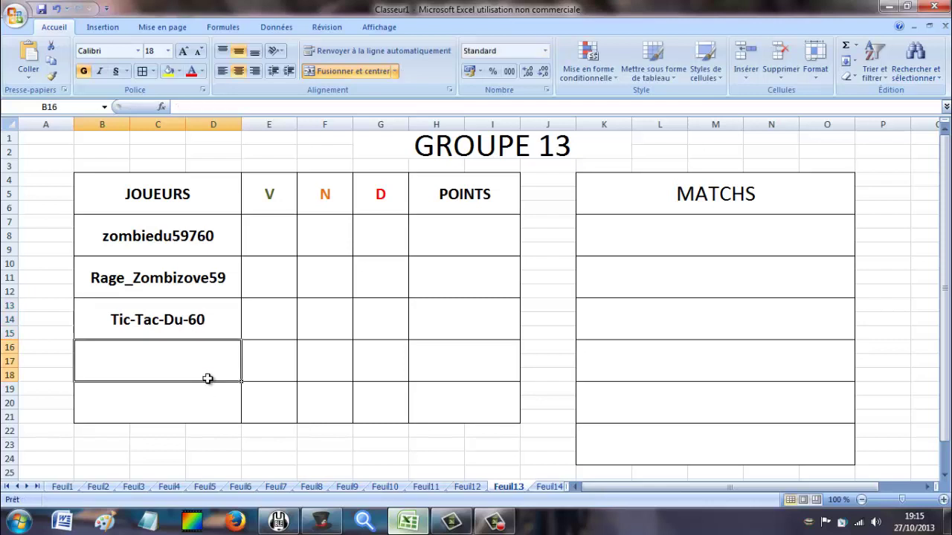
click(312, 523)
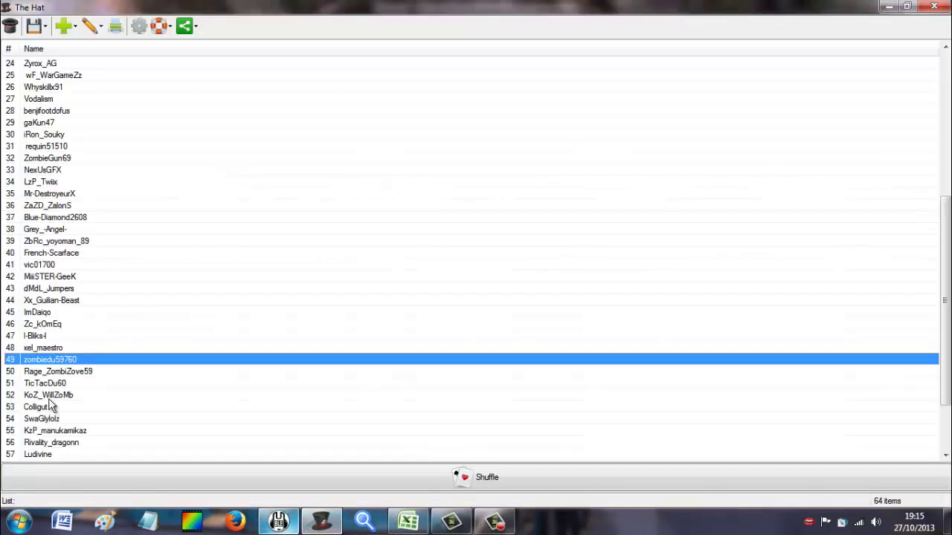
click(278, 521)
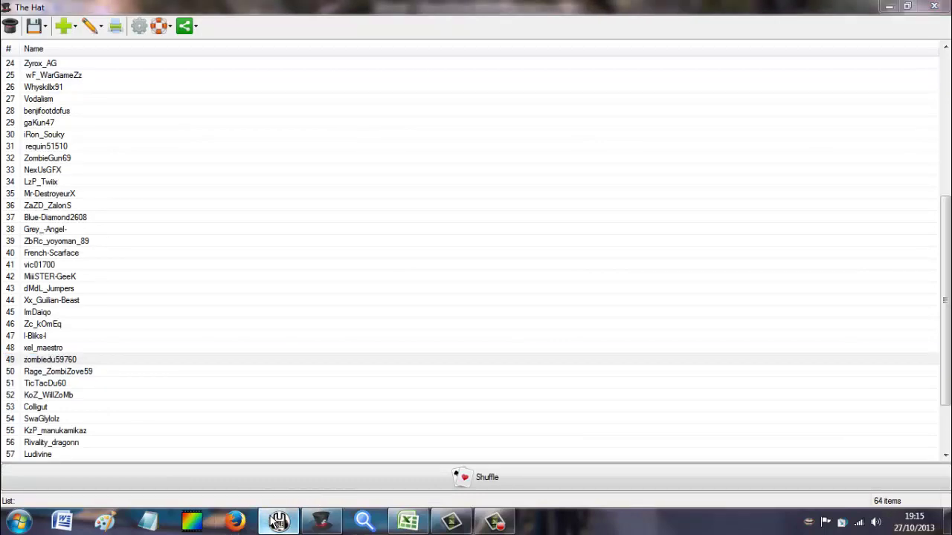
click(316, 523)
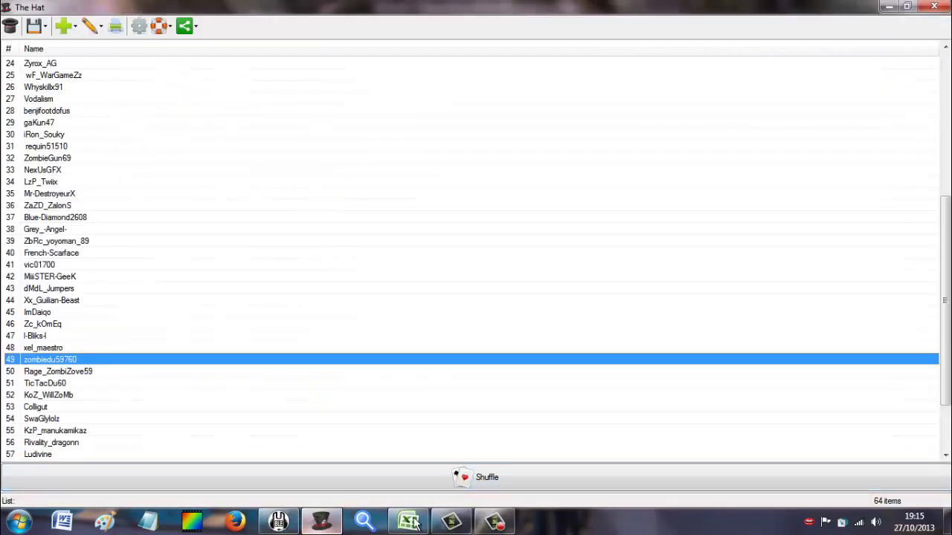
click(410, 523)
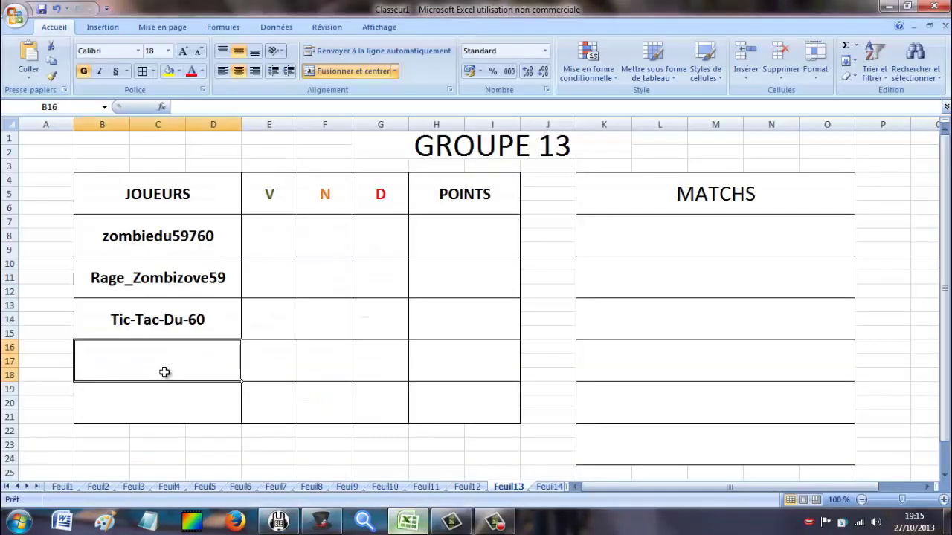
text(KoZ)
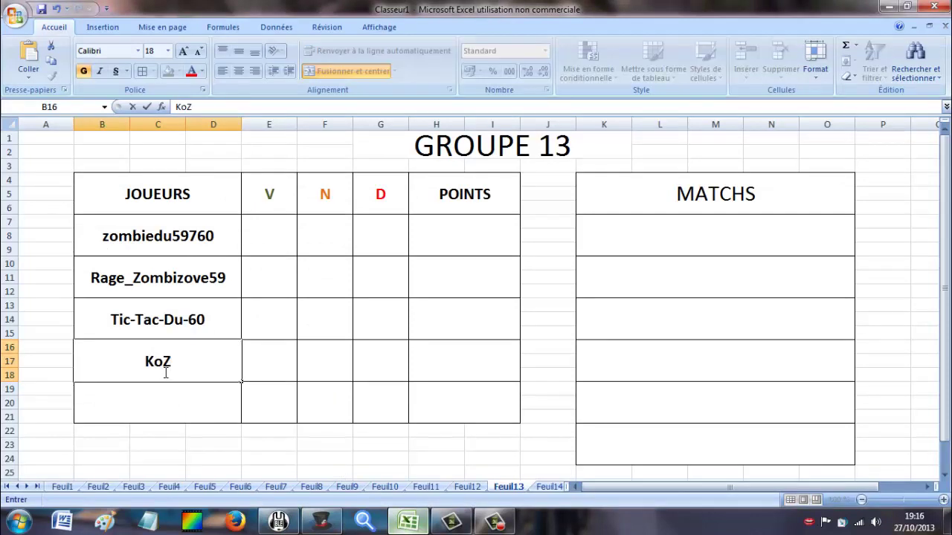
text(_Will)
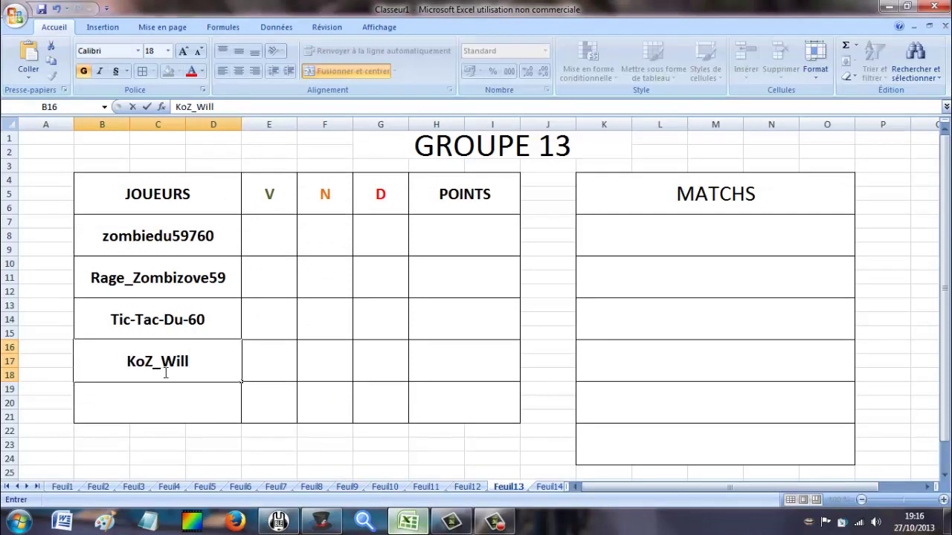
click(321, 522)
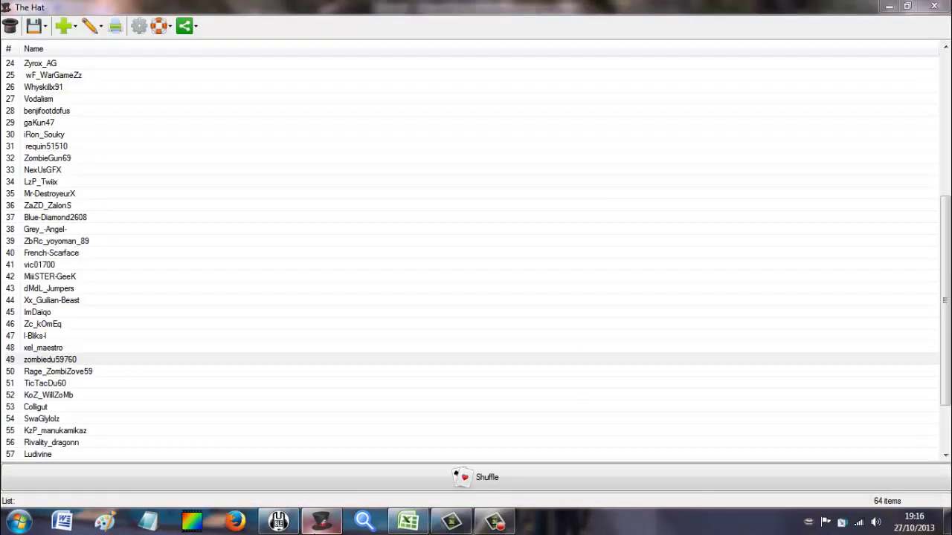
click(408, 522)
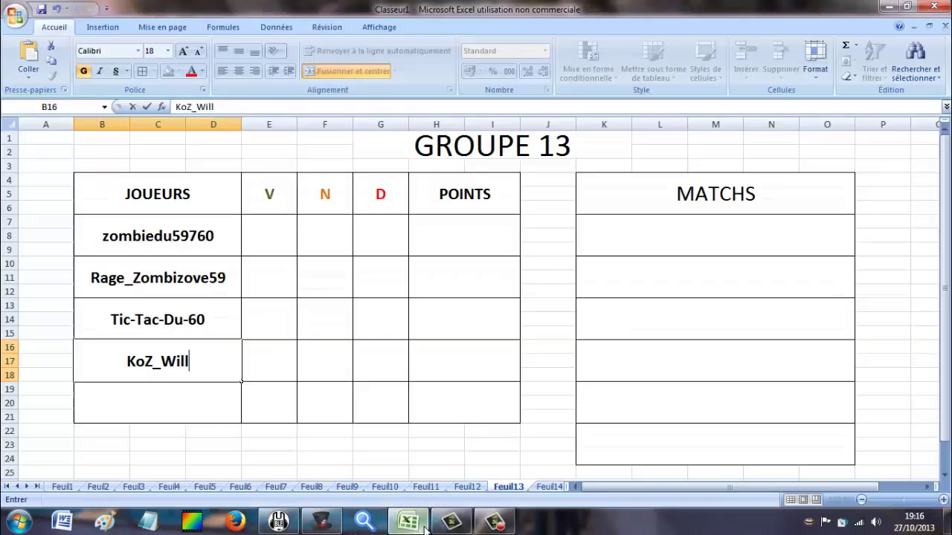
click(321, 522)
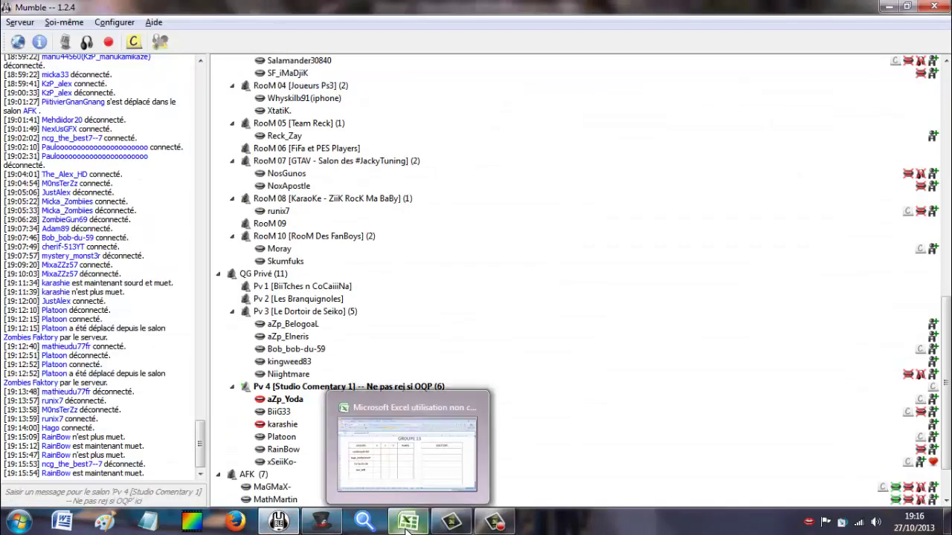
click(407, 521)
text(Zo)
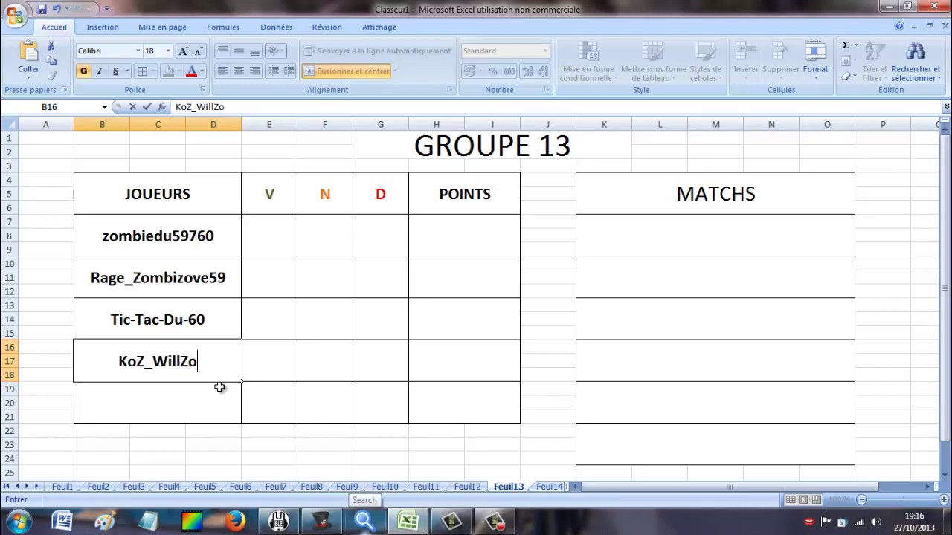
text(Mb)
key(Return)
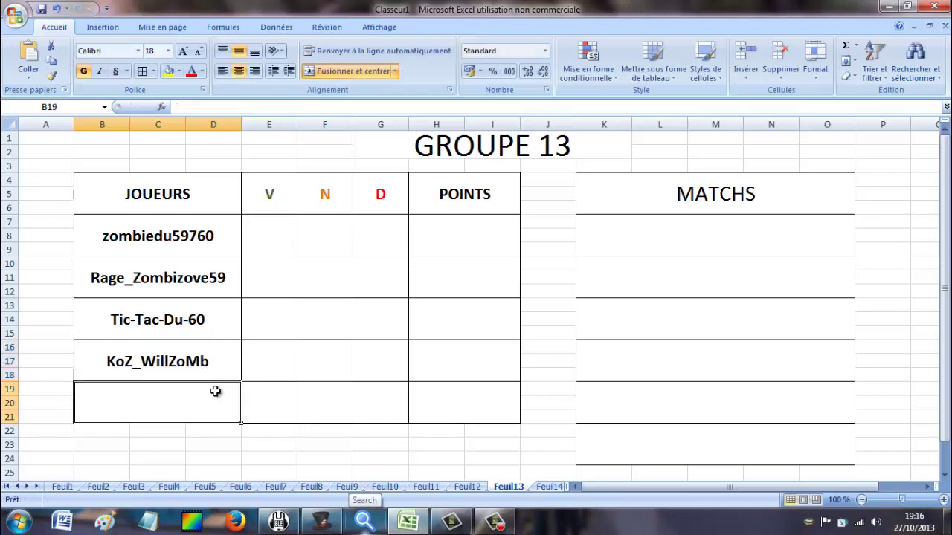
Open the GROUPE 14 sheet and mark row 53 of The Hat list as the next player.
click(550, 489)
click(279, 521)
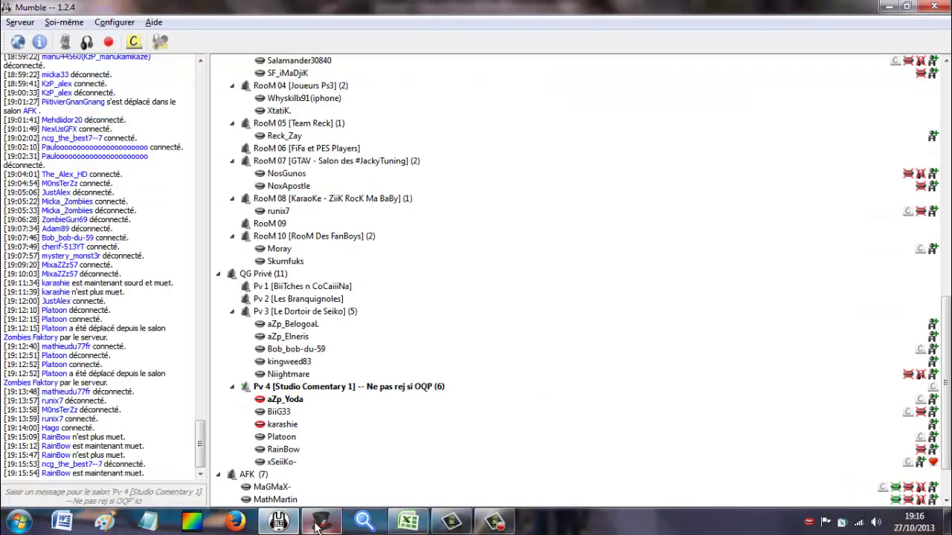
click(320, 524)
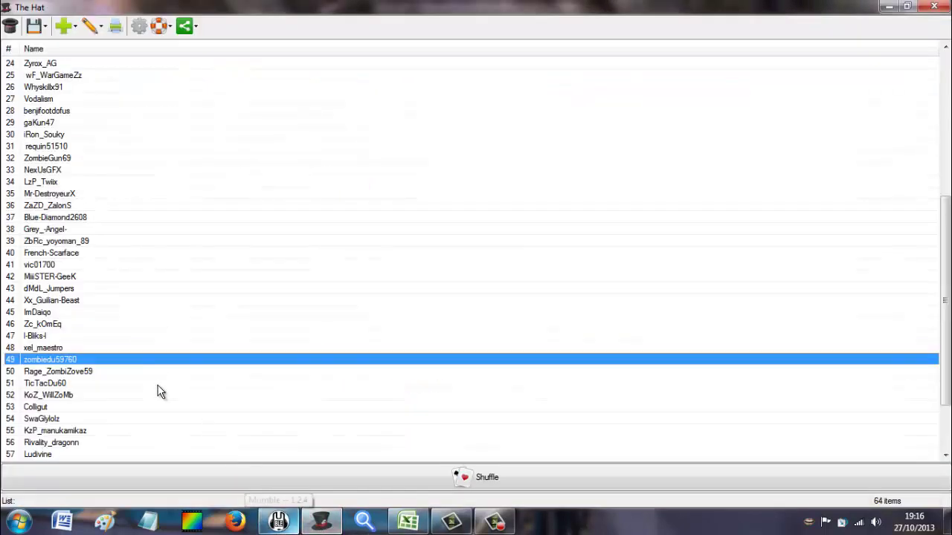
click(84, 407)
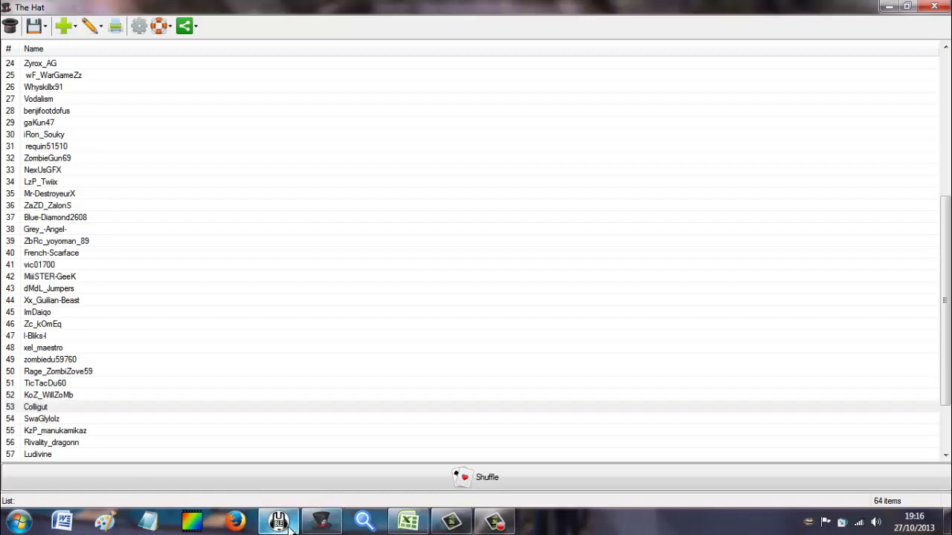
click(408, 522)
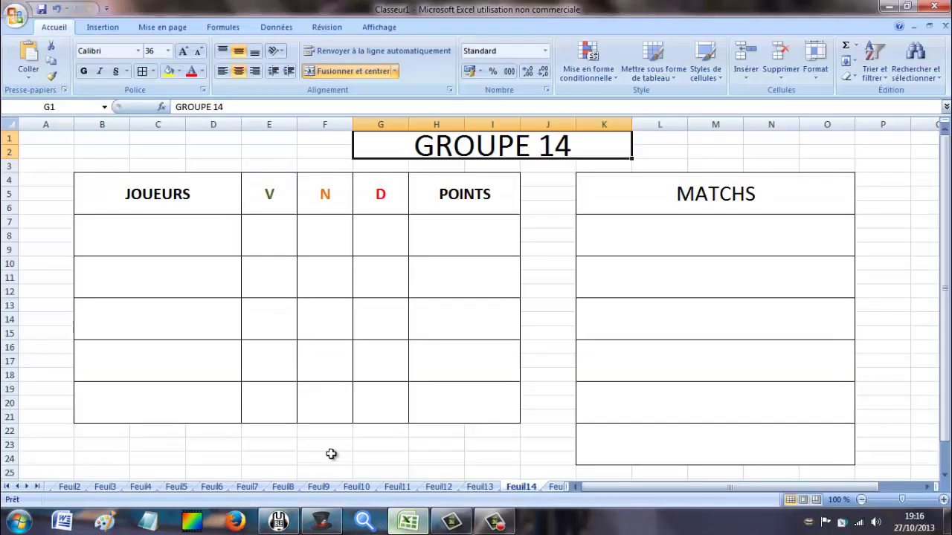
click(185, 241)
text(Co)
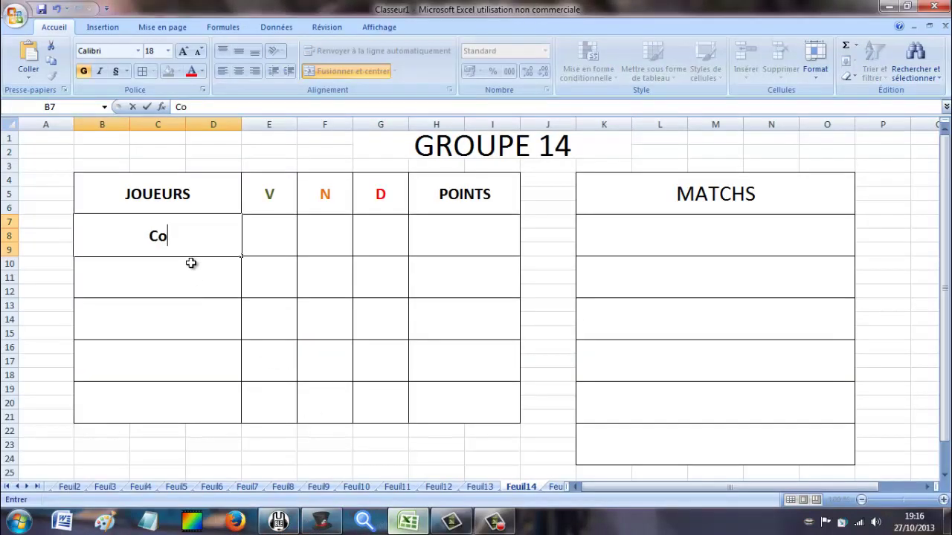
text(lligut)
click(186, 274)
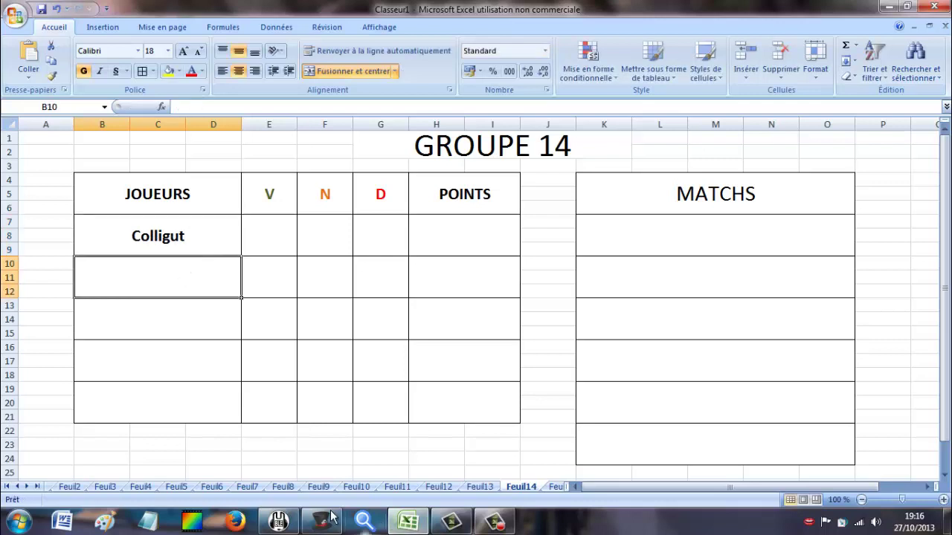
click(321, 521)
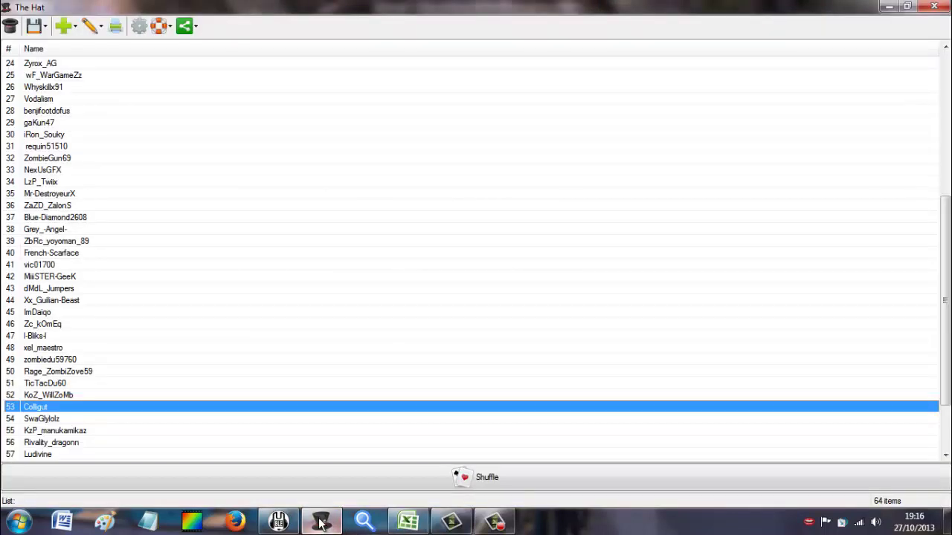
click(321, 521)
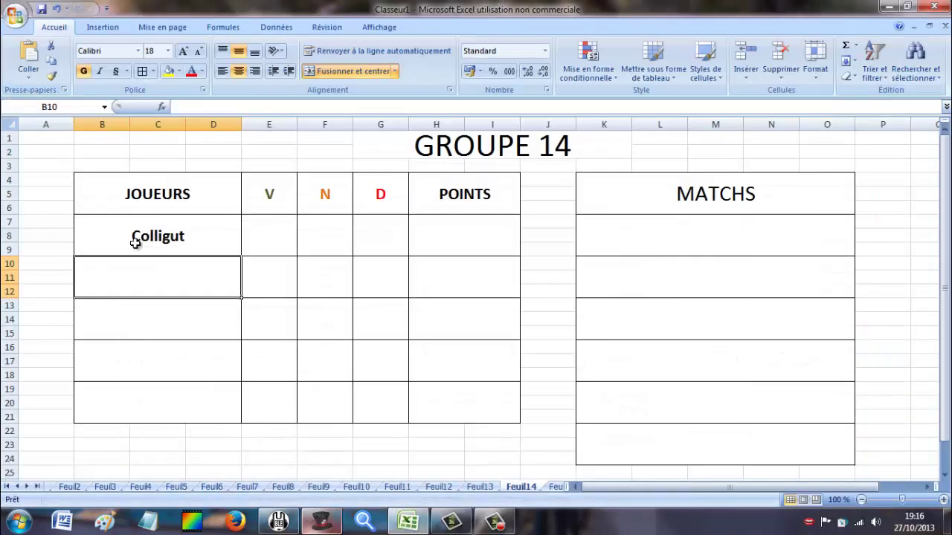
text(wa)
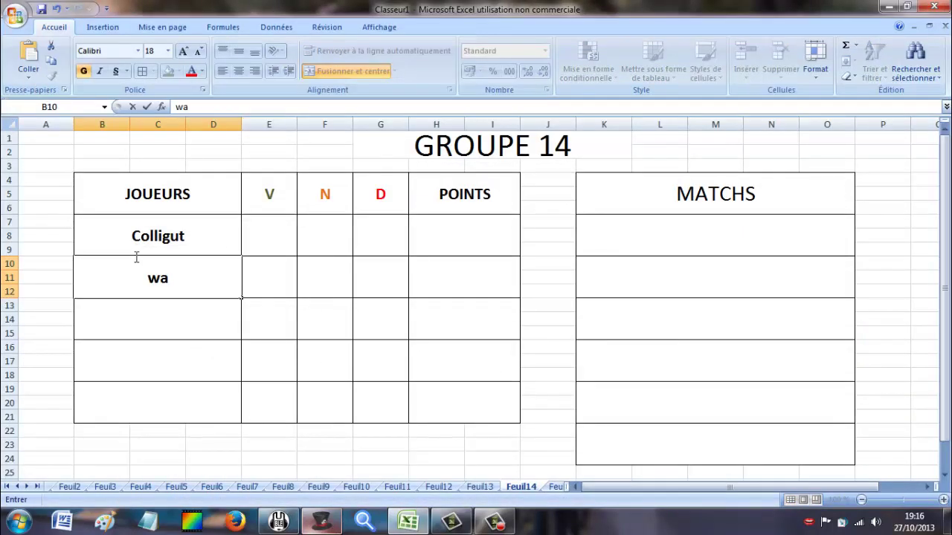
text(Swaglylolz)
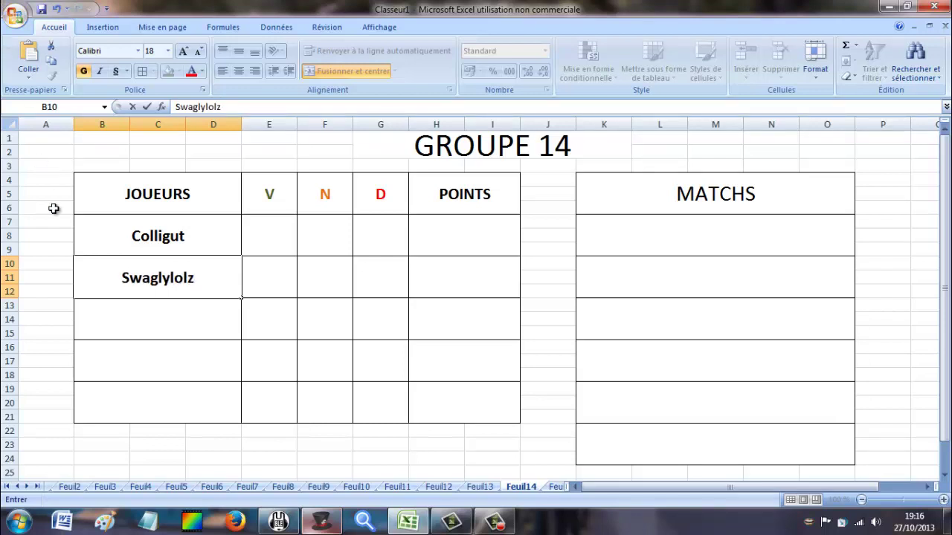
click(117, 303)
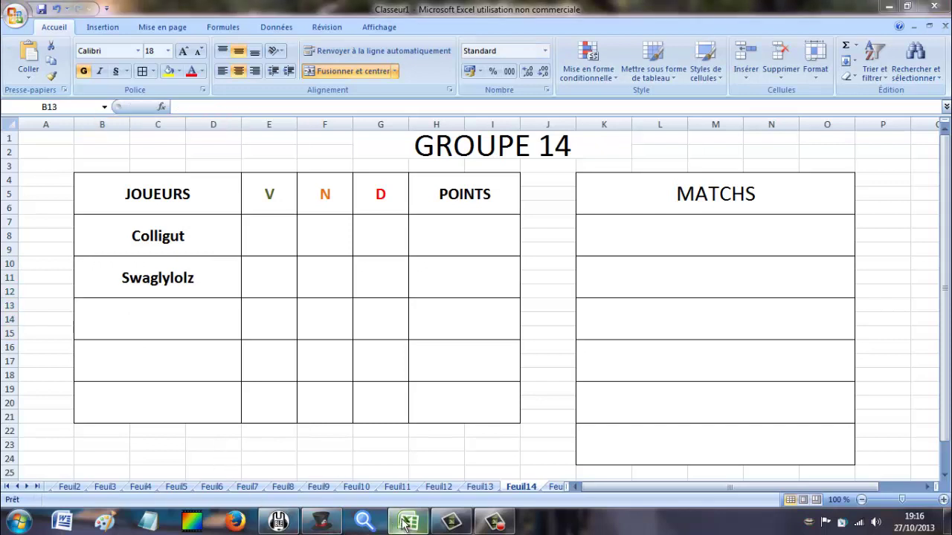
click(327, 525)
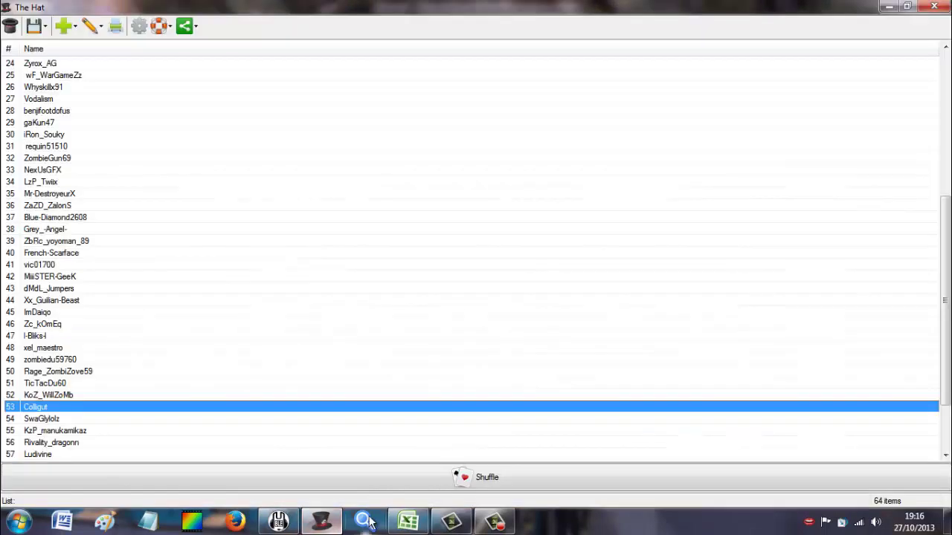
click(407, 522)
text(K)
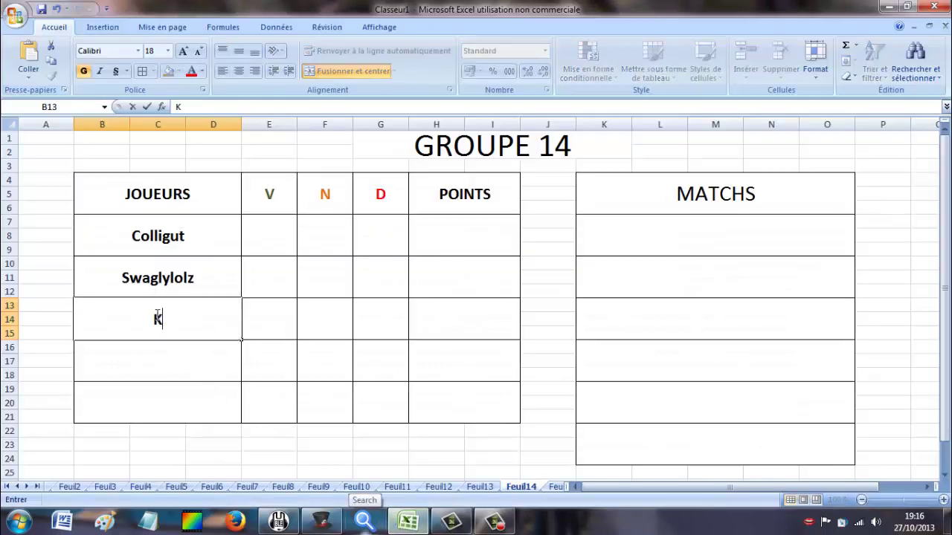
text(zP_Manukamikaz)
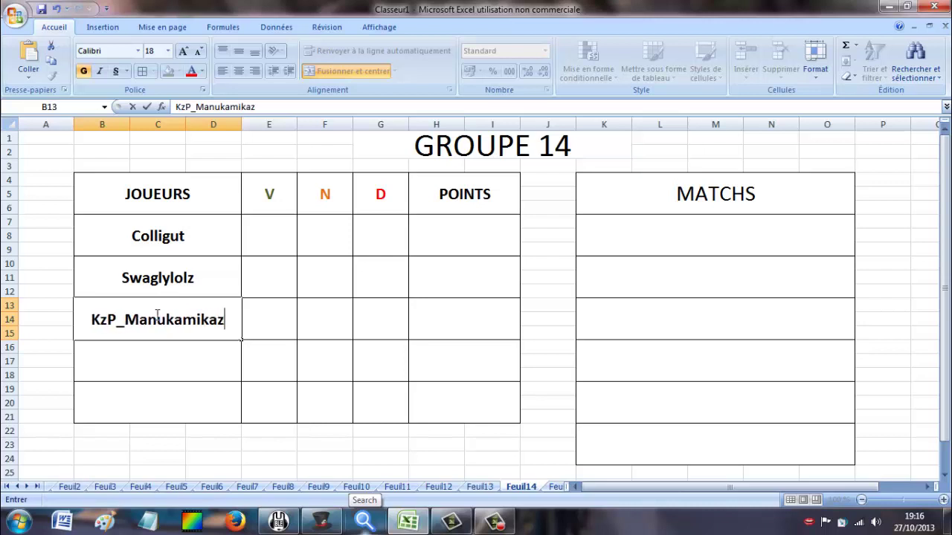
scroll(159, 340, down, 2)
click(158, 288)
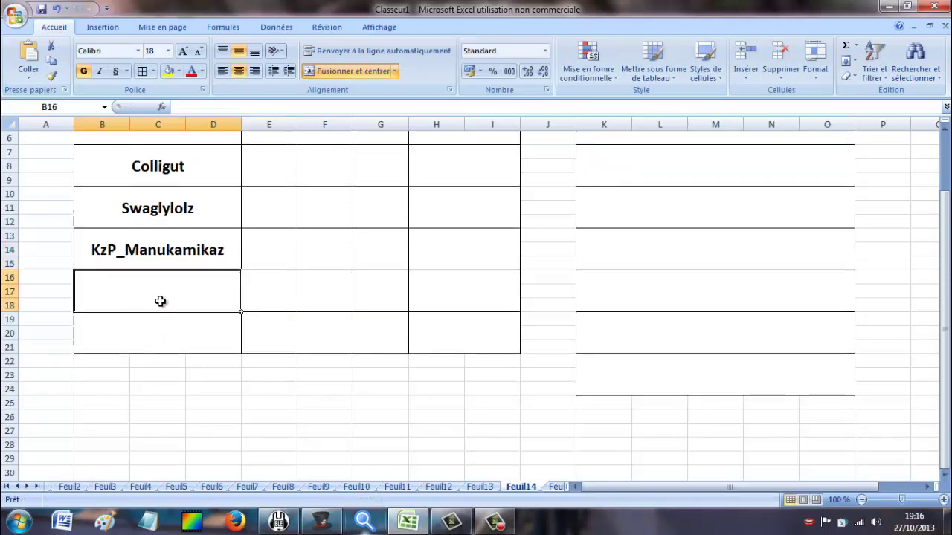
Enter Rivality-Dragonn in B16 as GROUPE 14's fourth player.
scroll(156, 246, up, 2)
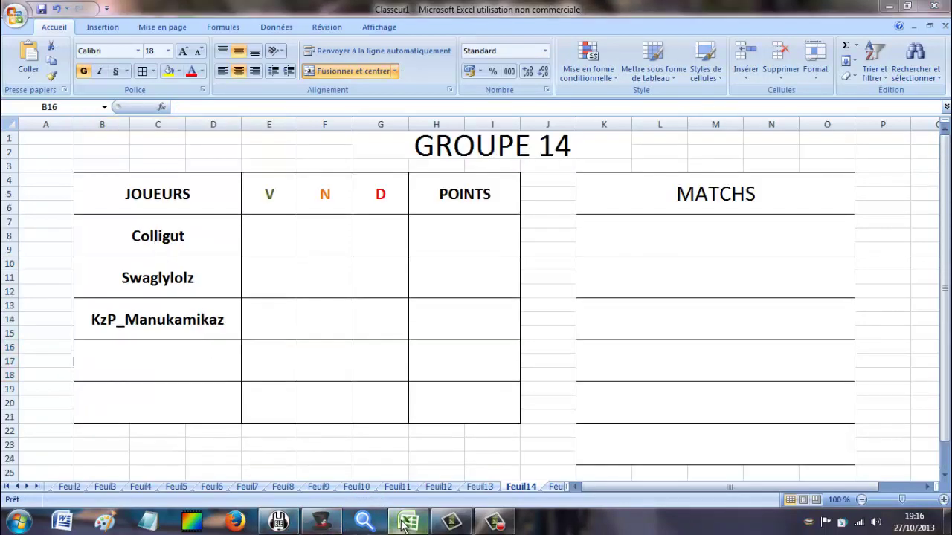
click(321, 524)
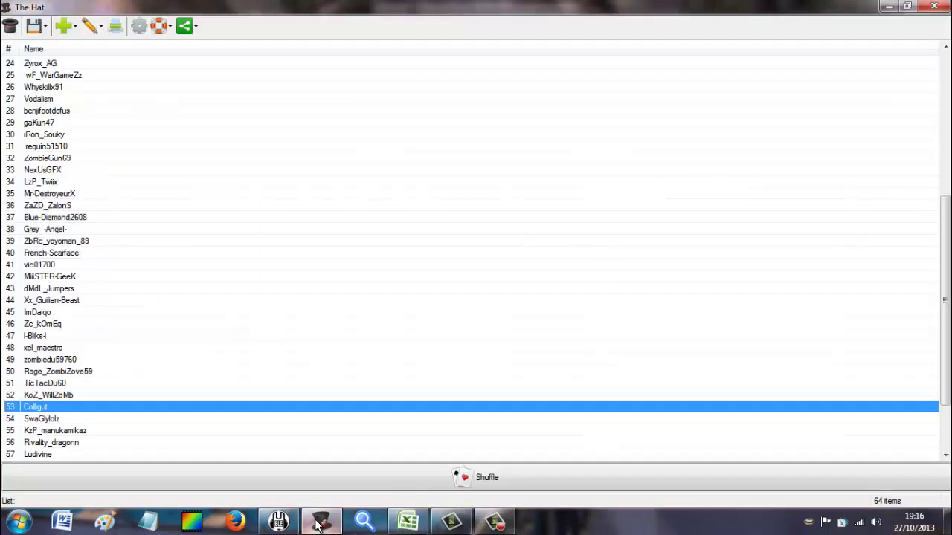
click(84, 445)
click(281, 524)
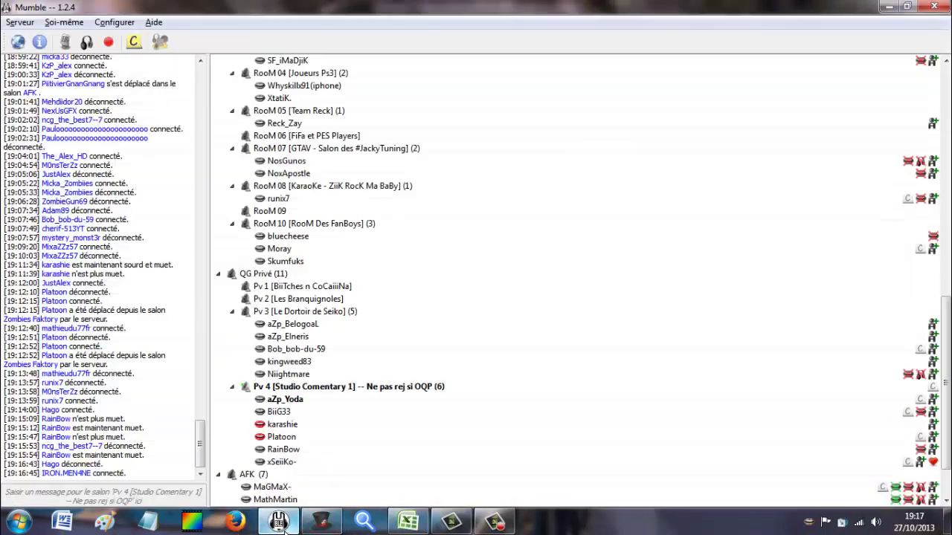
key(alt+Tab)
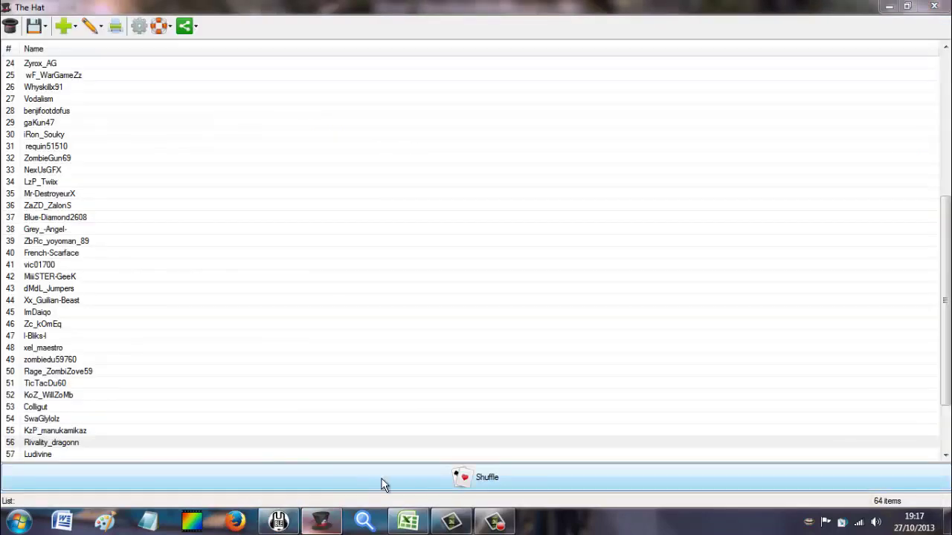
click(408, 522)
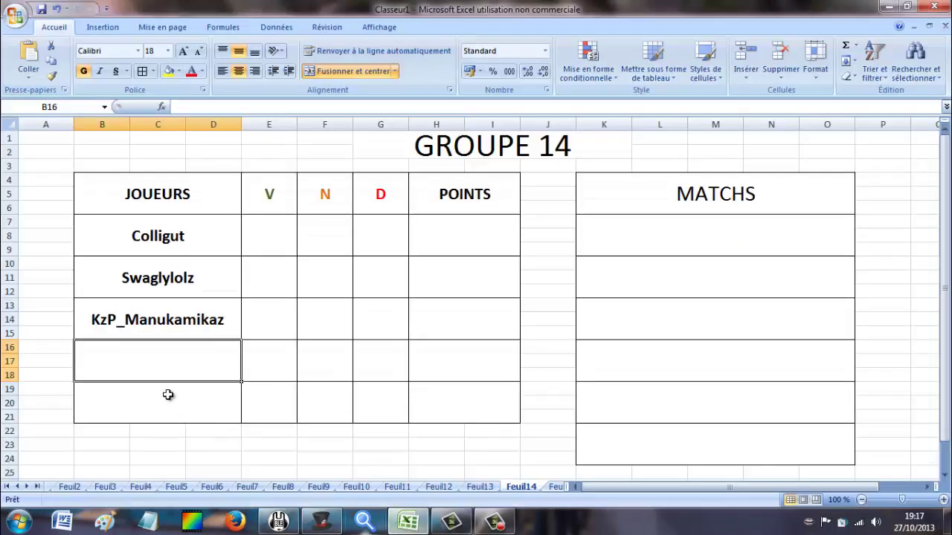
text(Riv)
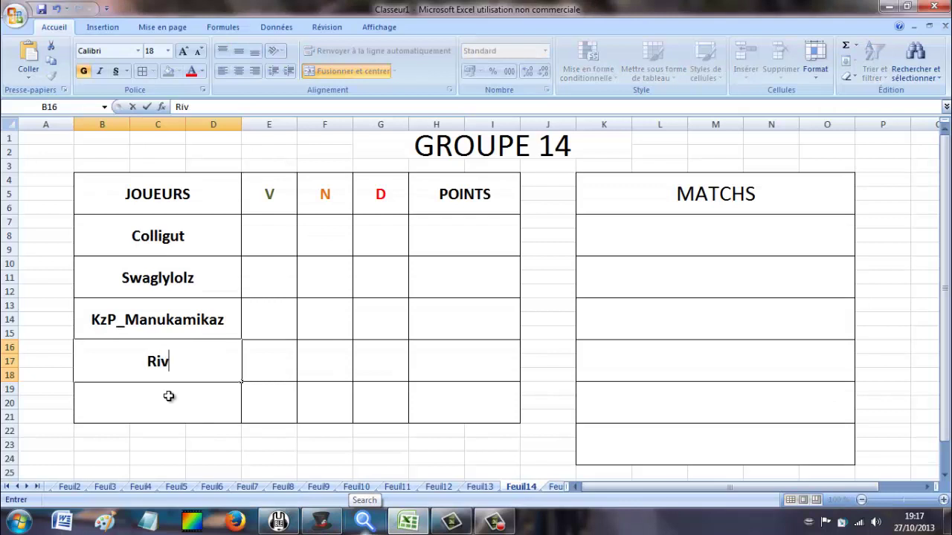
text(alitu)
key(BackSpace)
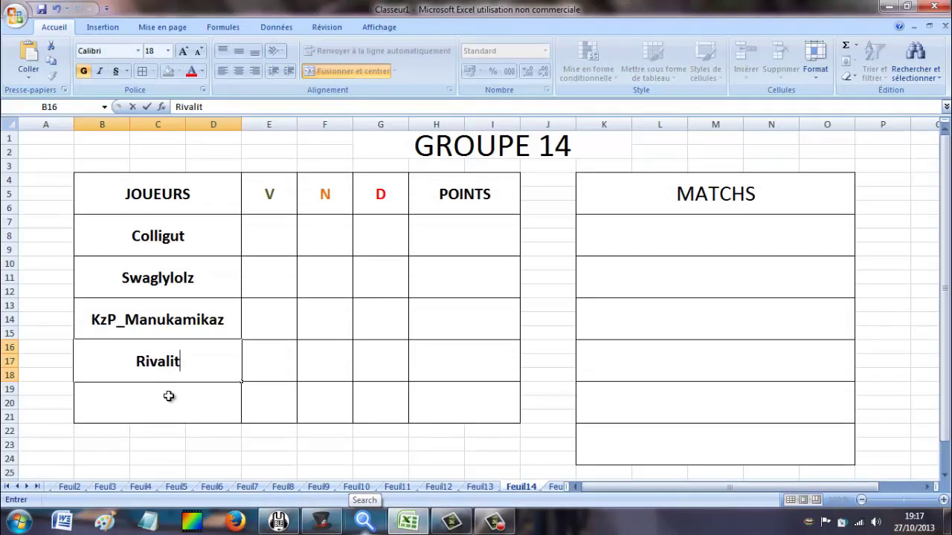
text(y-Dr)
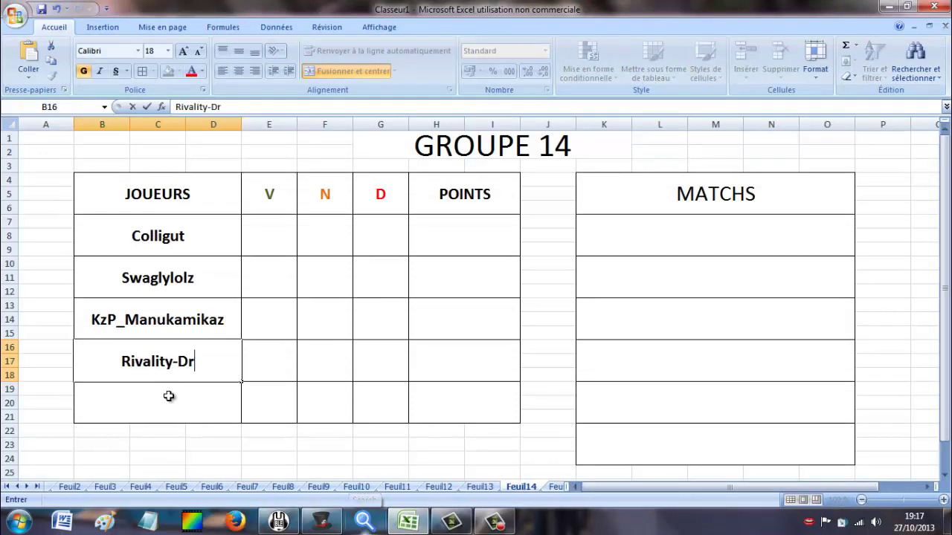
text(agonn)
click(169, 405)
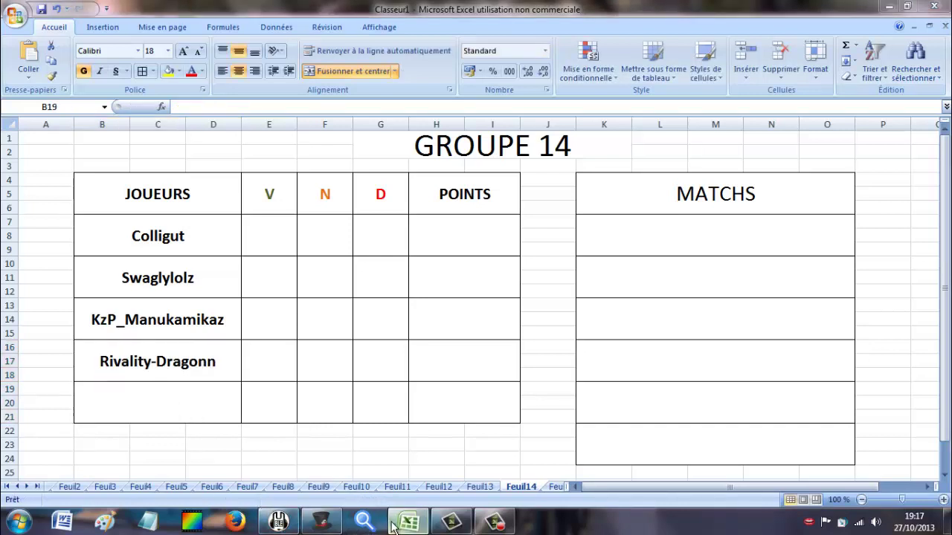
Correct the name to Rivality_Dragonn by replacing the hyphen with an underscore.
click(336, 525)
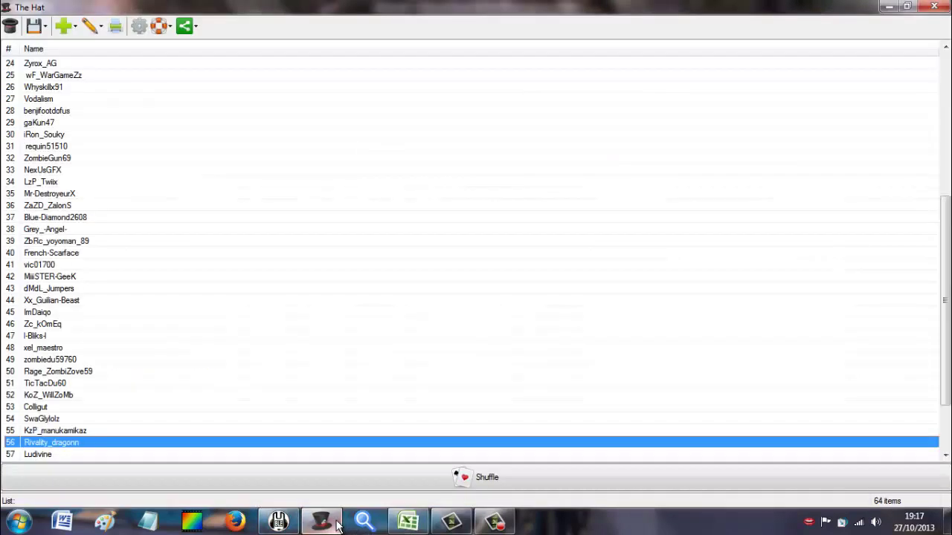
click(451, 522)
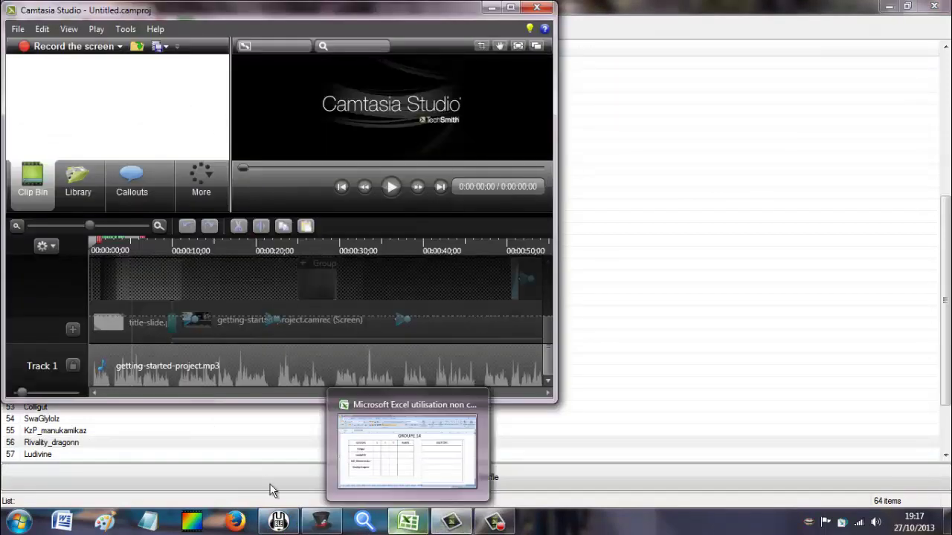
click(407, 522)
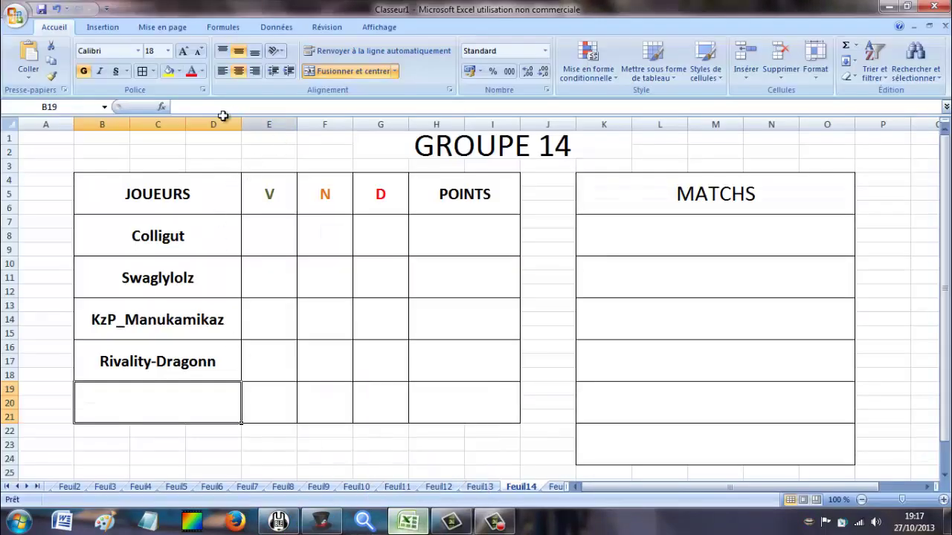
click(173, 348)
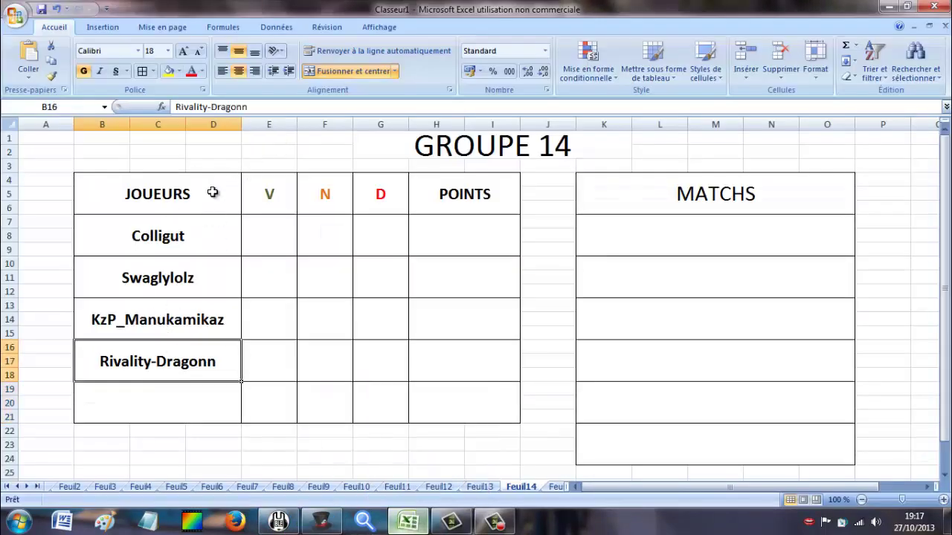
click(209, 106)
key(Delete)
text(_)
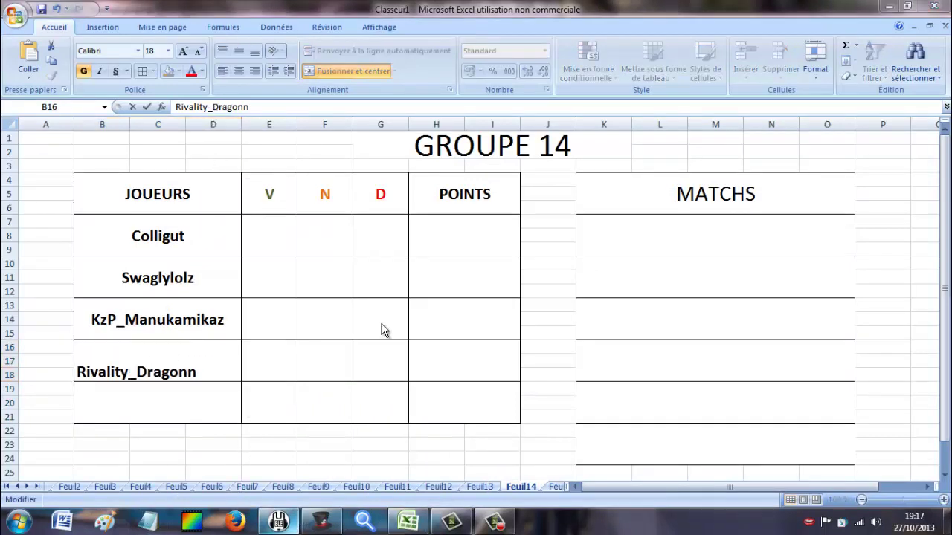
Open the GROUPE 15 sheet and mark Ludivine in The Hat as its next player.
click(558, 487)
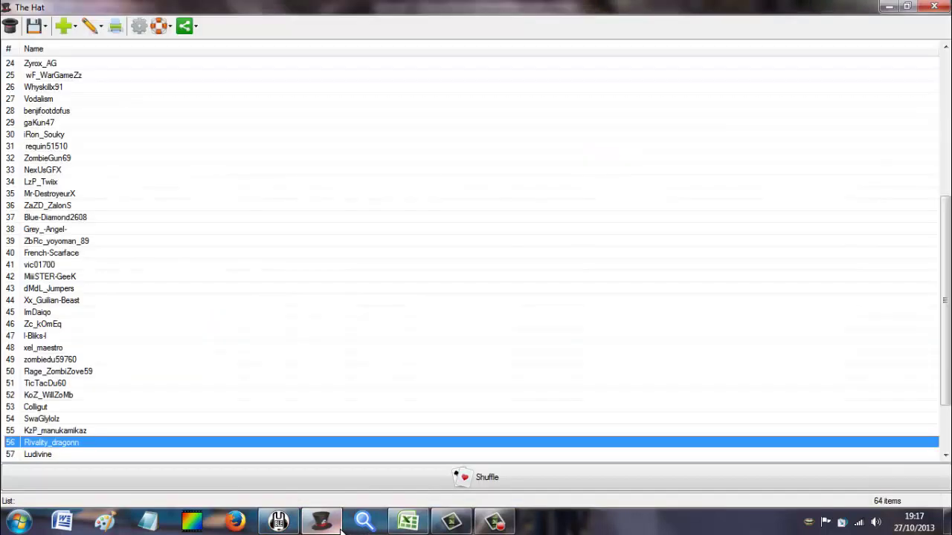
click(321, 522)
click(195, 455)
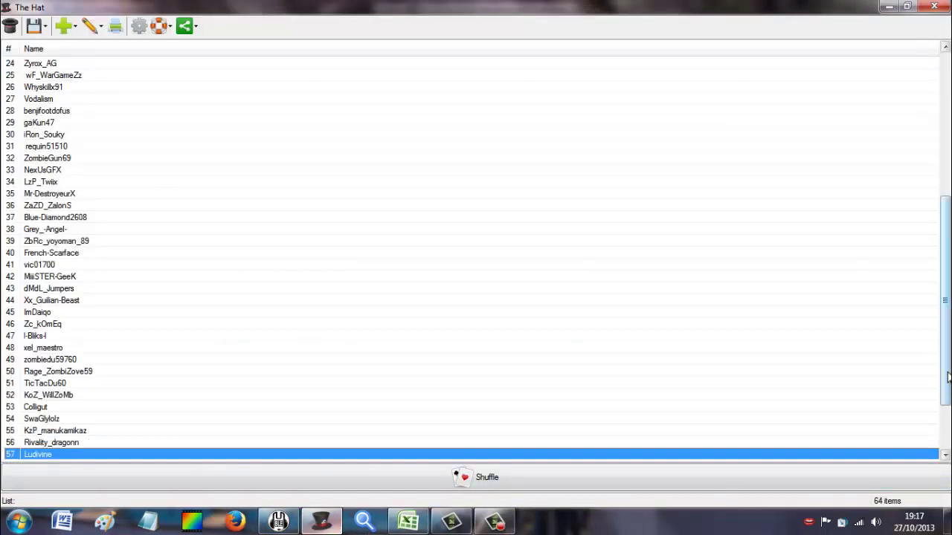
drag(947, 391, 948, 432)
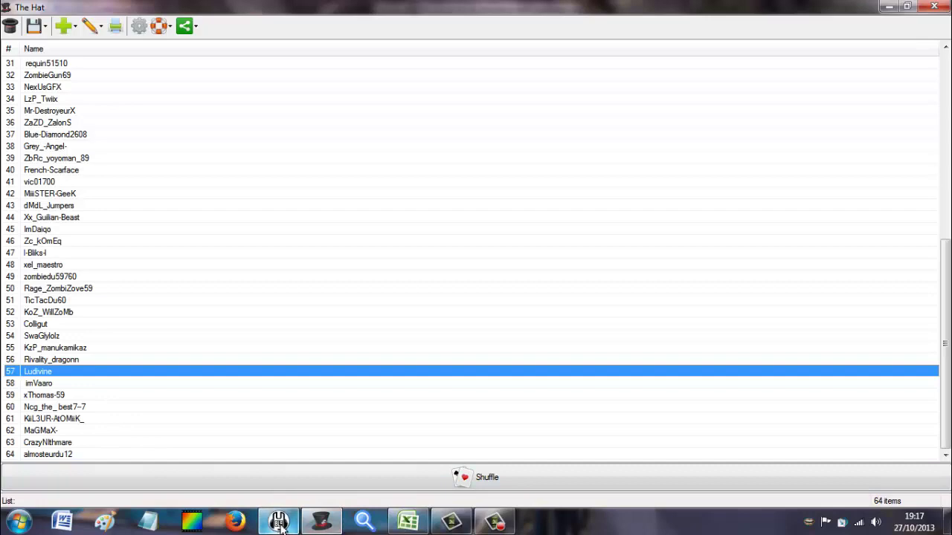
click(406, 523)
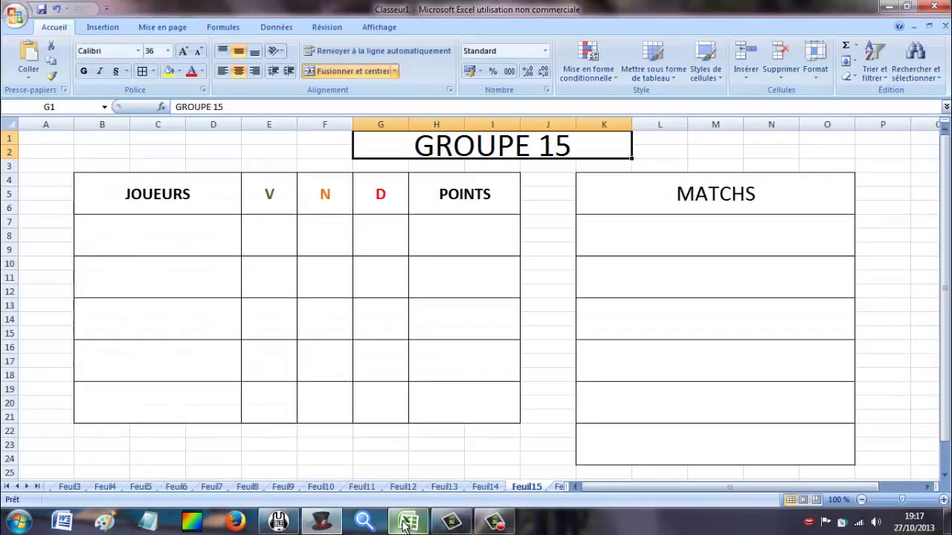
Enter the first GROUPE 15 player, Ludivine, in cell B7 from The Hat list.
click(160, 250)
text(M)
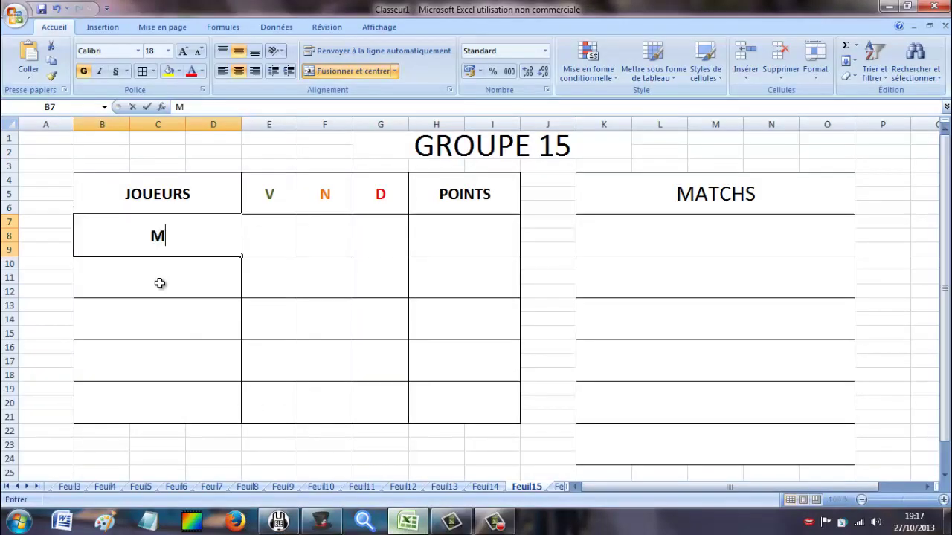
text(udivine)
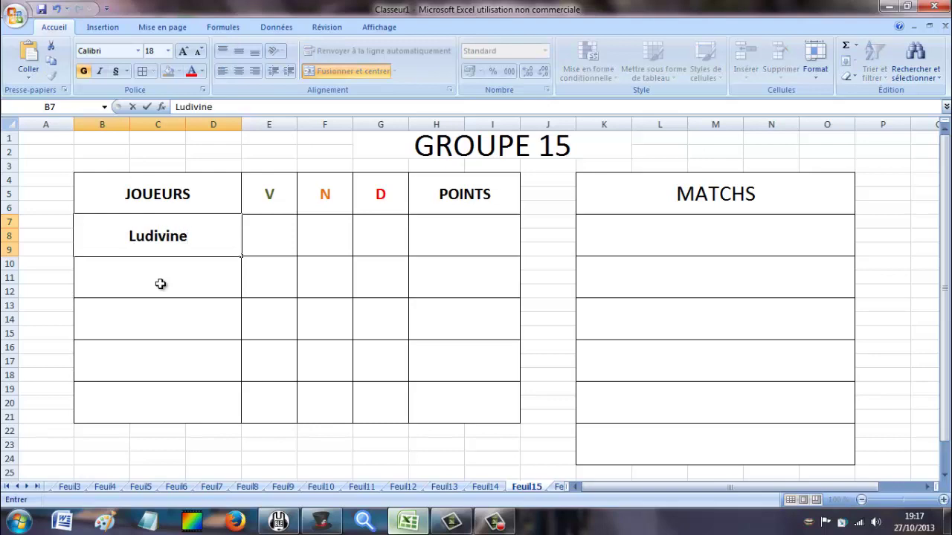
key(Return)
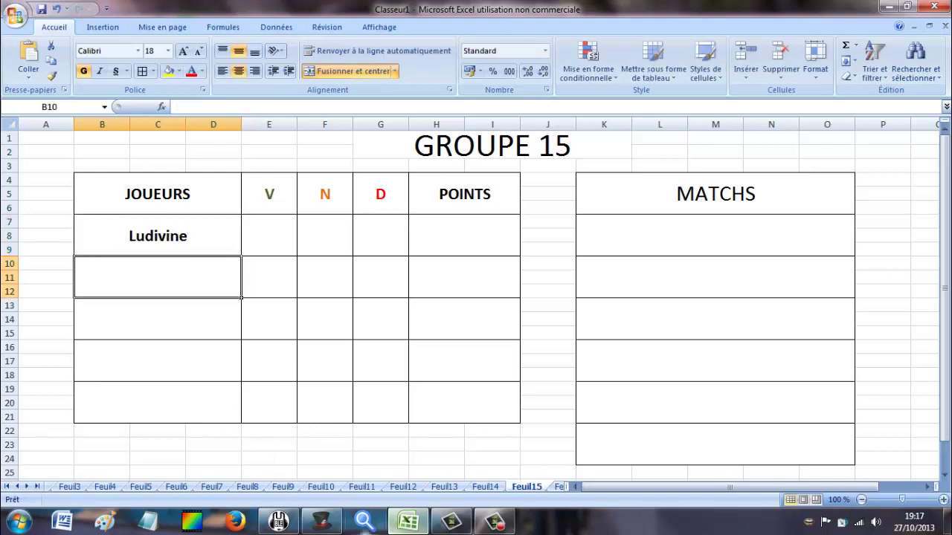
click(268, 528)
click(321, 524)
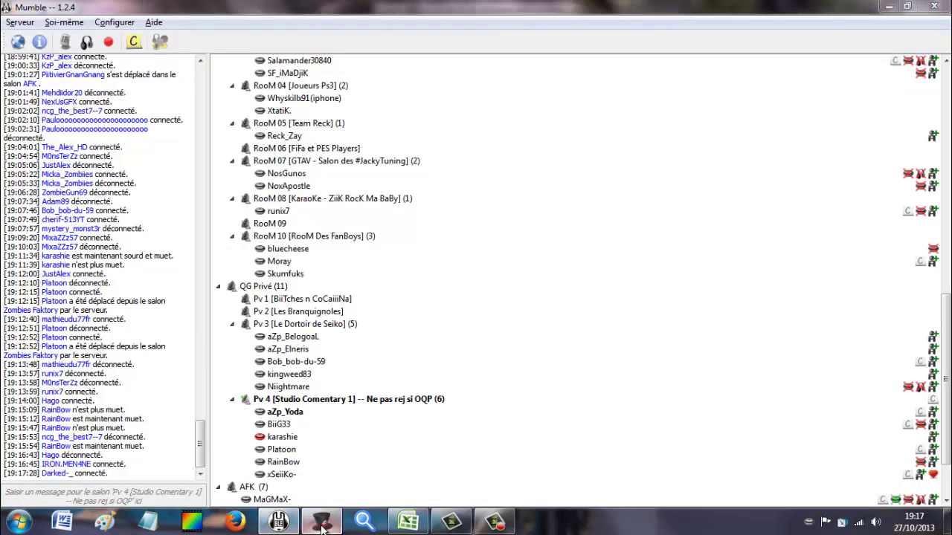
click(321, 524)
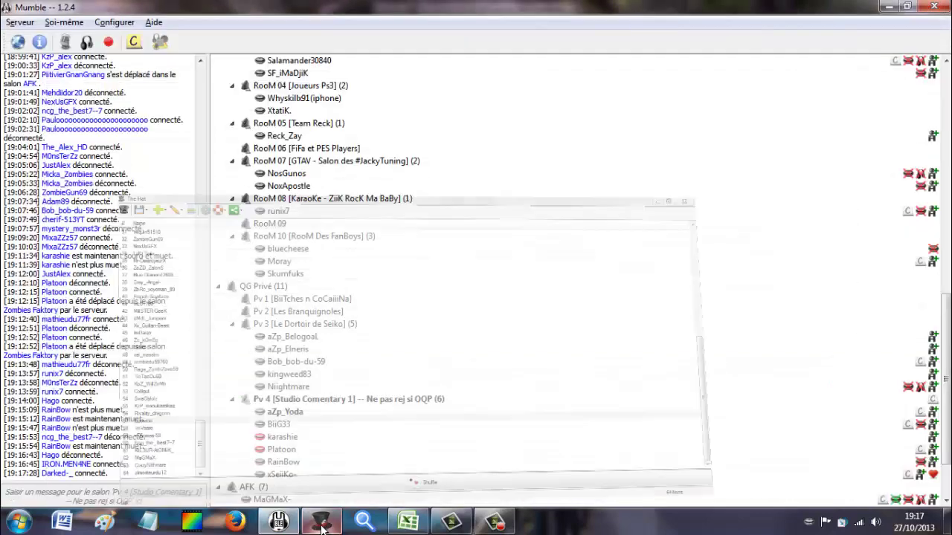
click(408, 522)
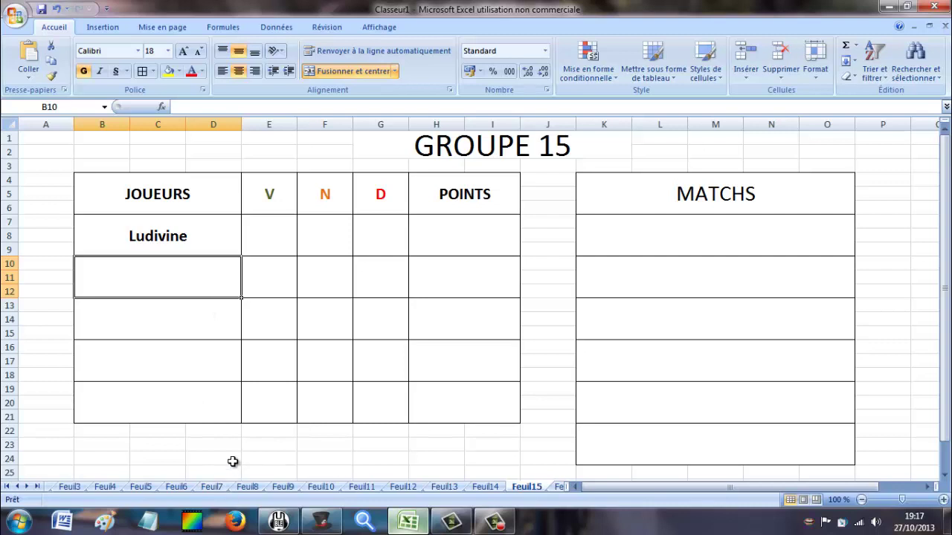
Enter the second player as imVaaro, correcting the misspelled imVaroo.
text(imVaroo)
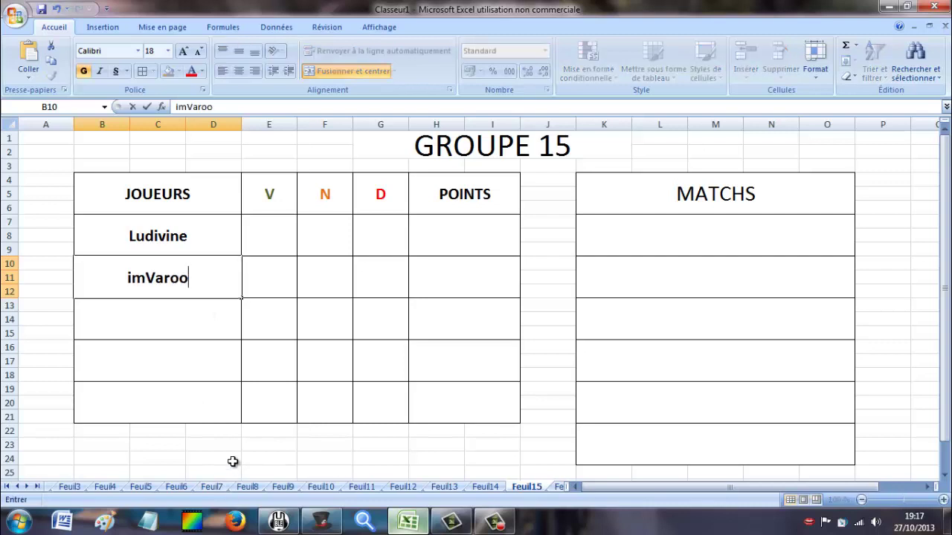
click(327, 526)
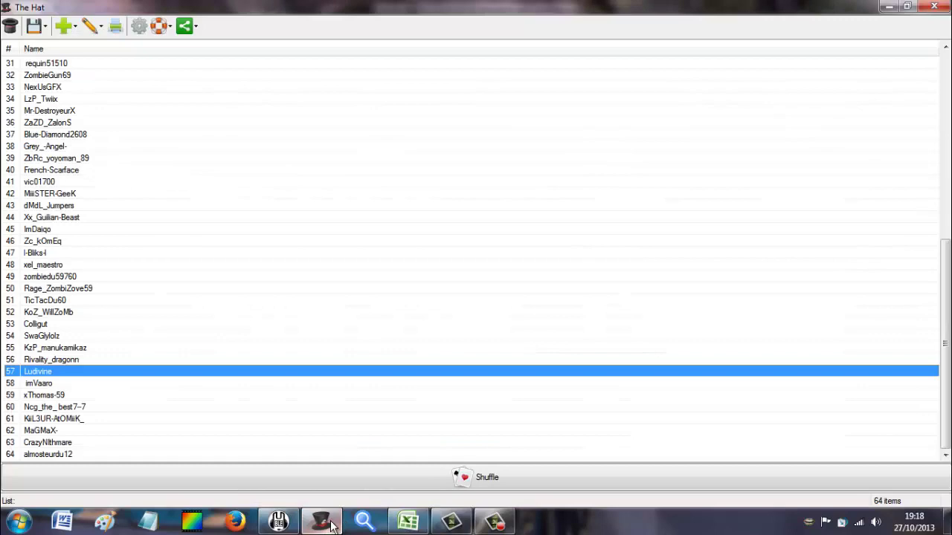
click(332, 525)
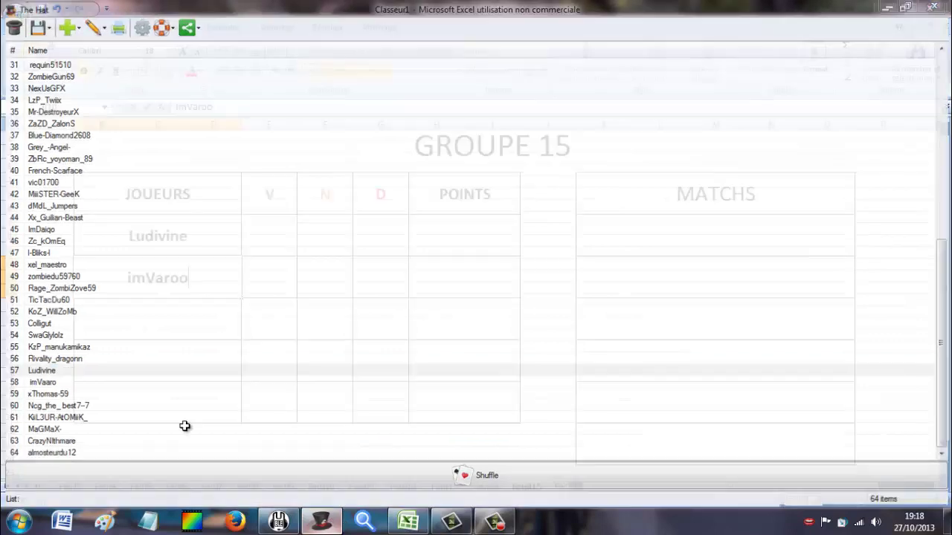
key(F2)
key(Home)
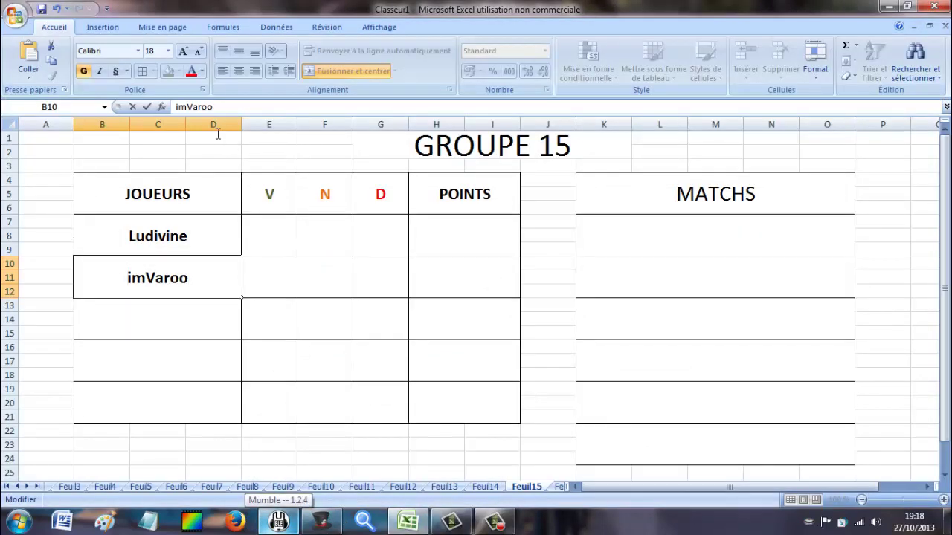
text(a)
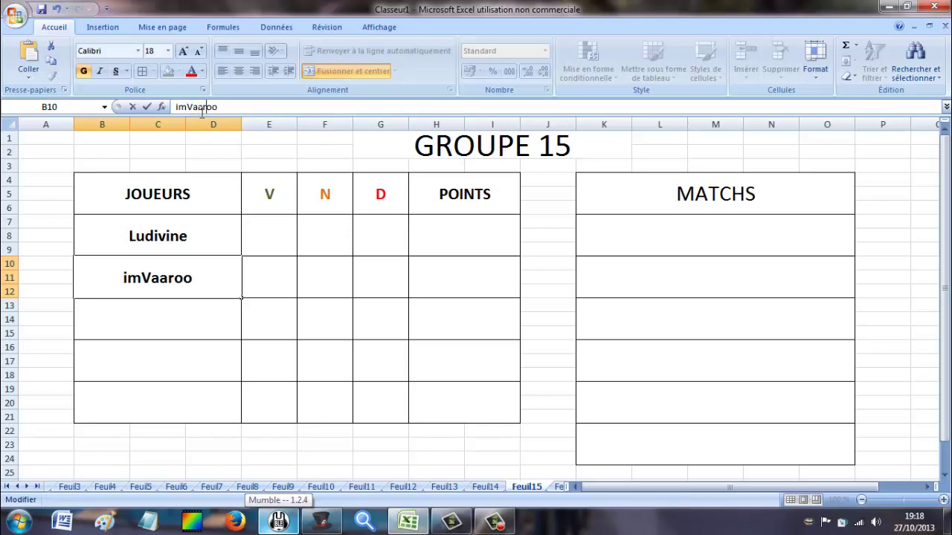
key(BackSpace)
click(157, 321)
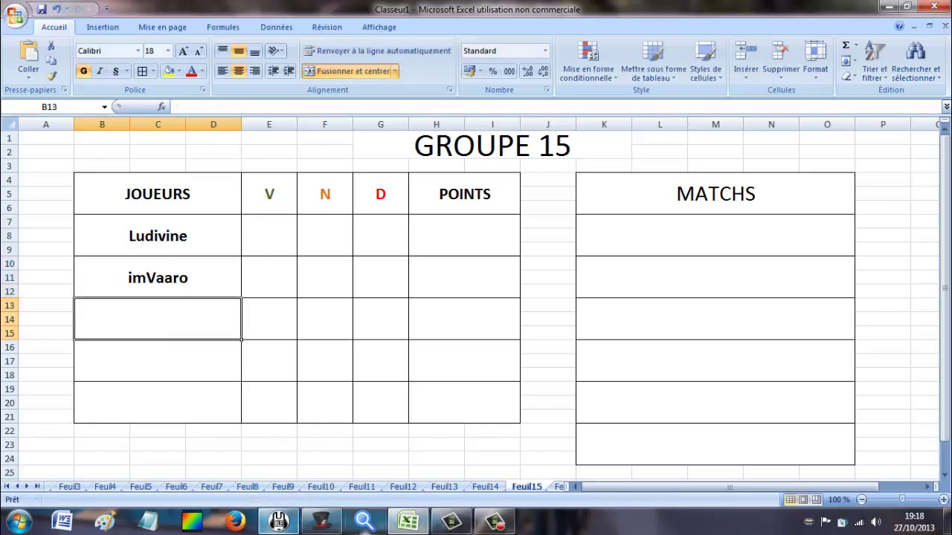
click(306, 525)
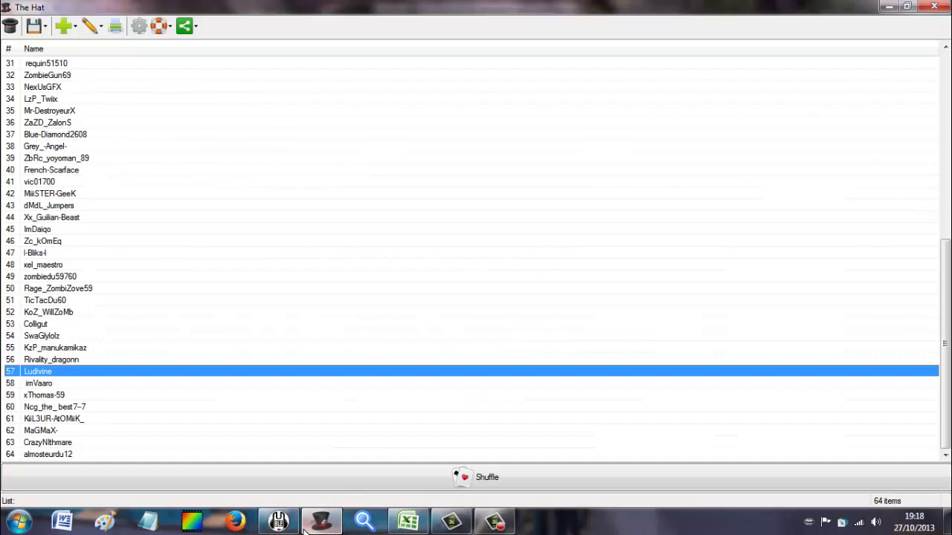
click(305, 526)
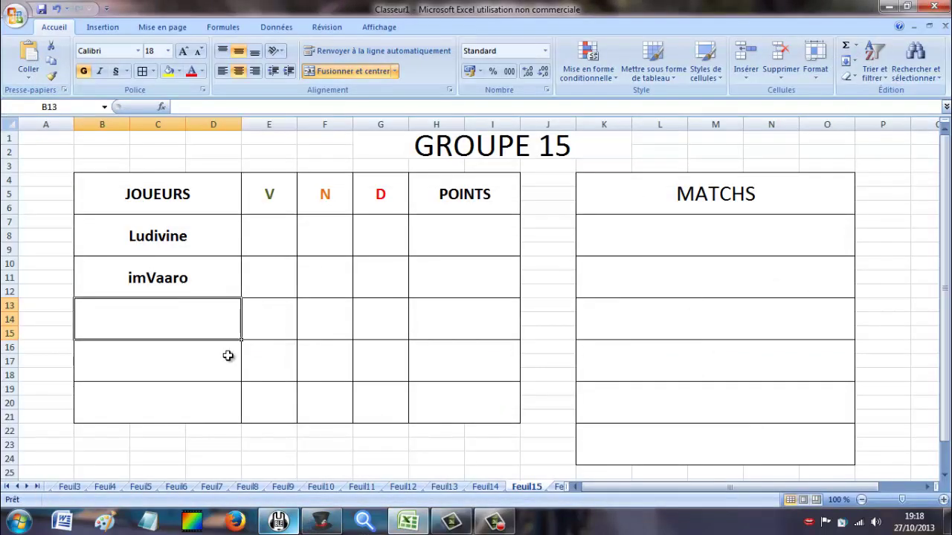
text(x-T)
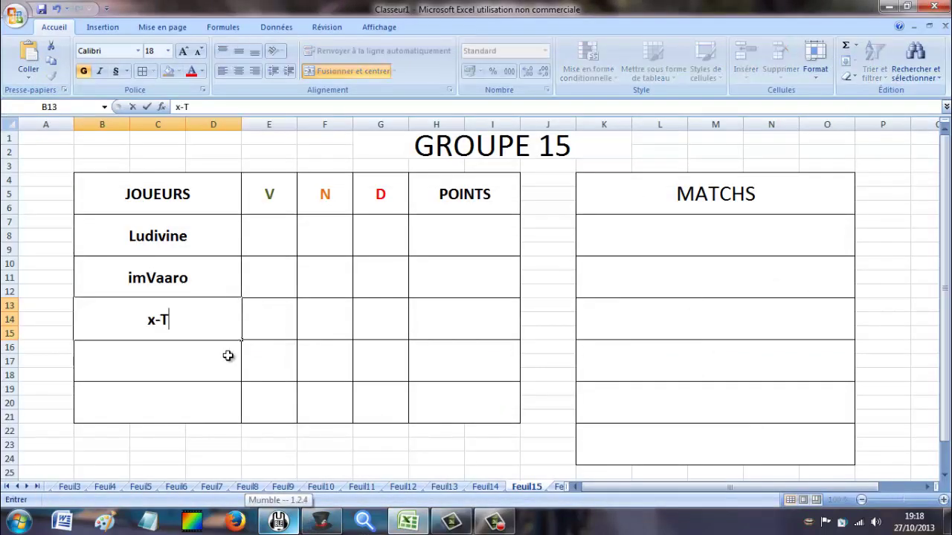
text(homas)
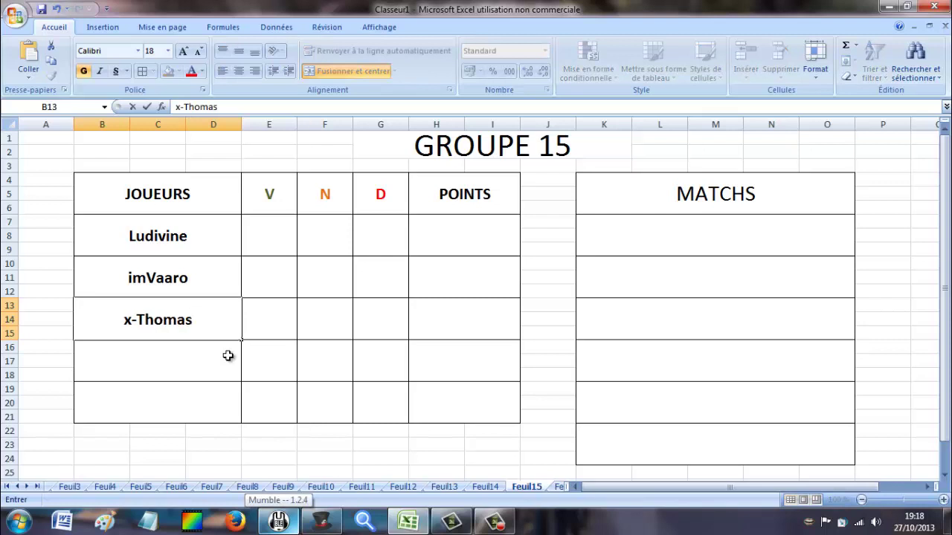
text(59)
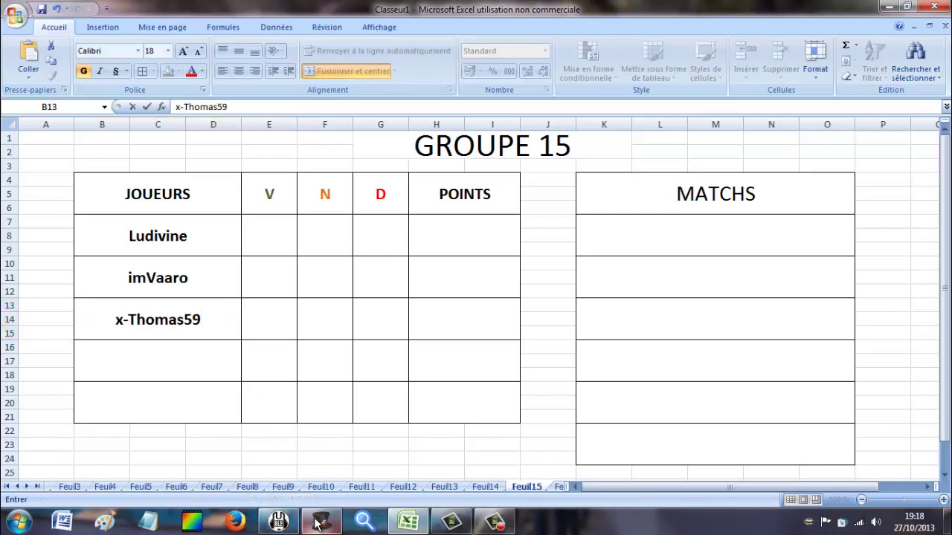
click(318, 524)
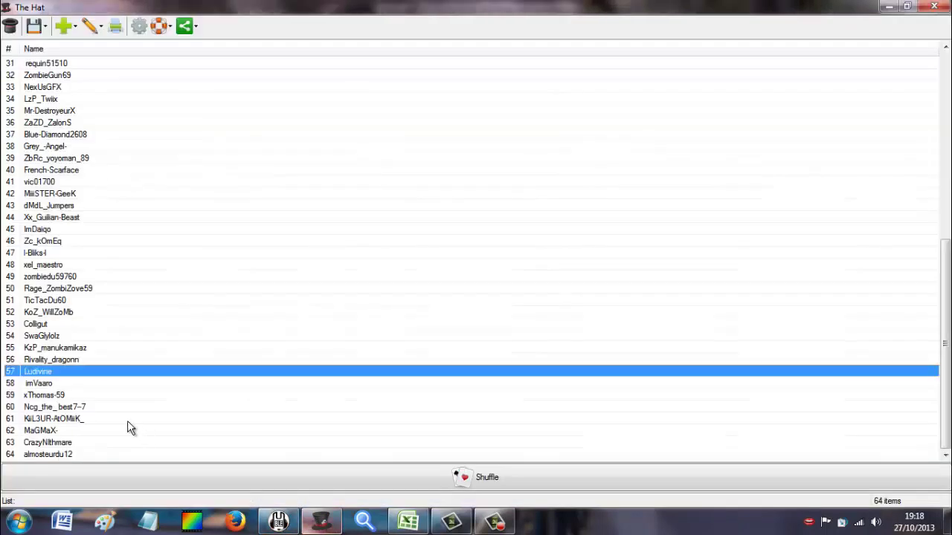
click(65, 408)
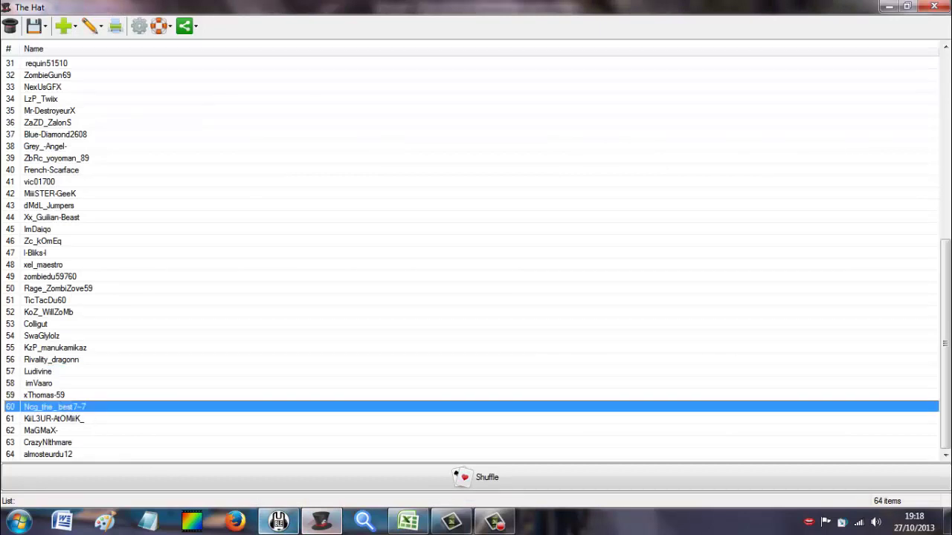
click(322, 523)
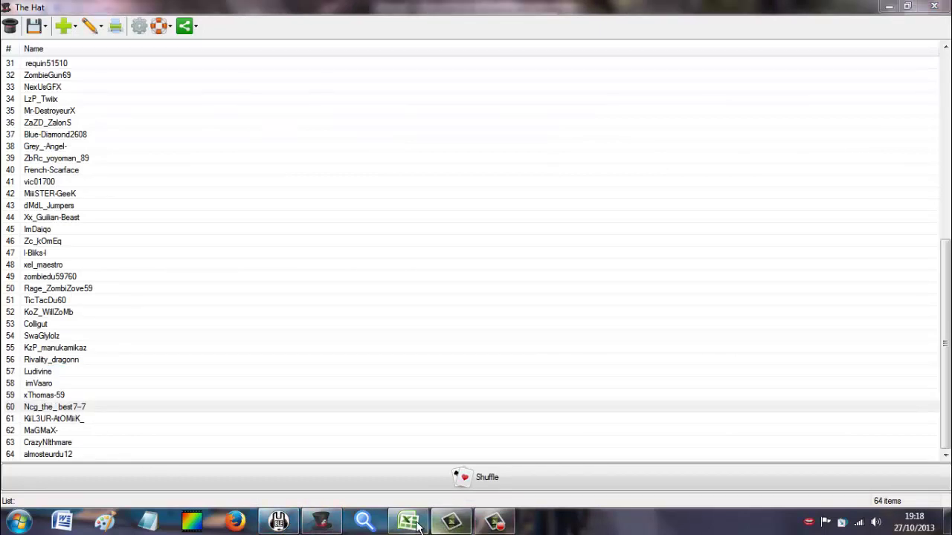
click(408, 523)
click(151, 361)
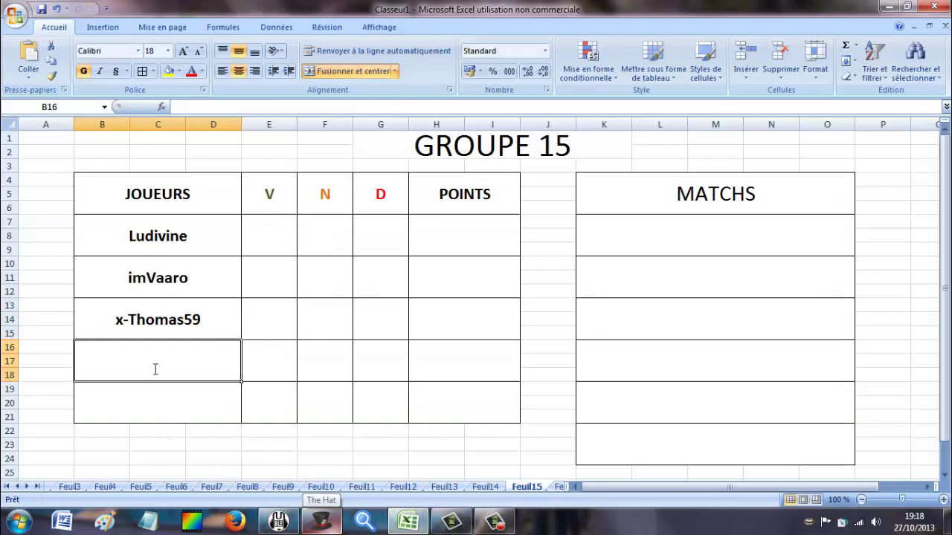
text(ncg)
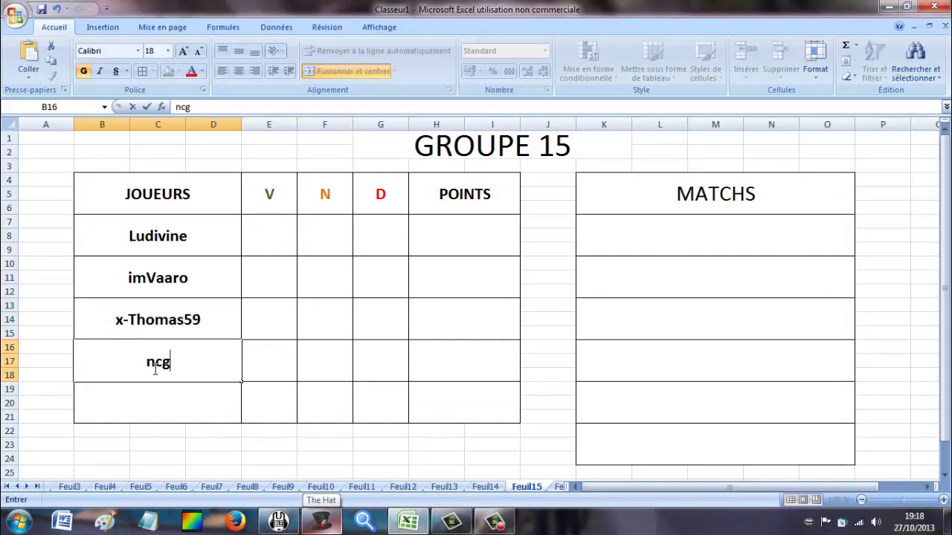
text(_the_be)
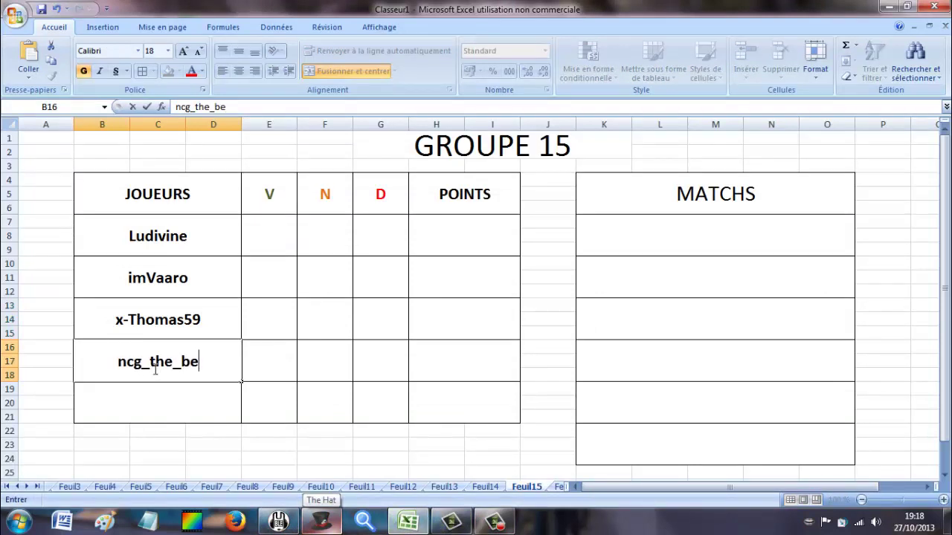
text(st7--7)
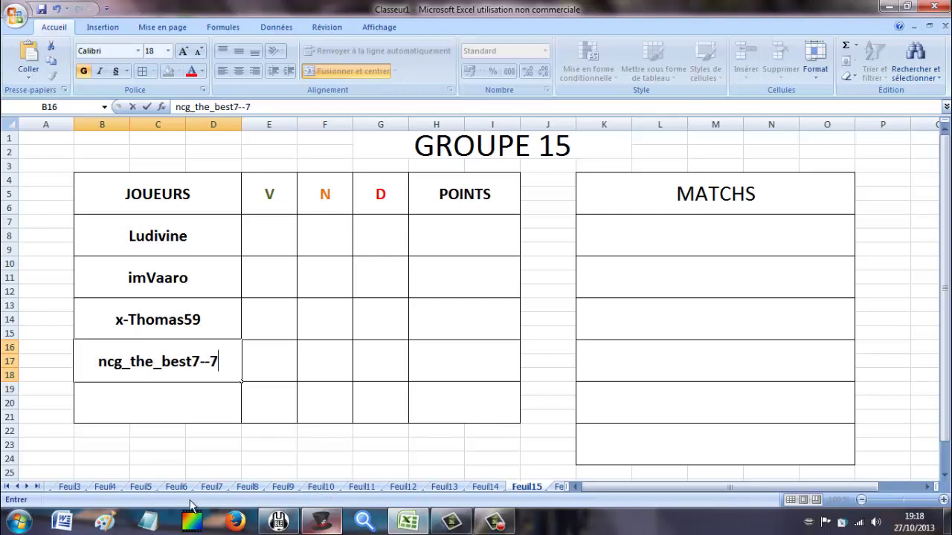
click(558, 488)
click(165, 232)
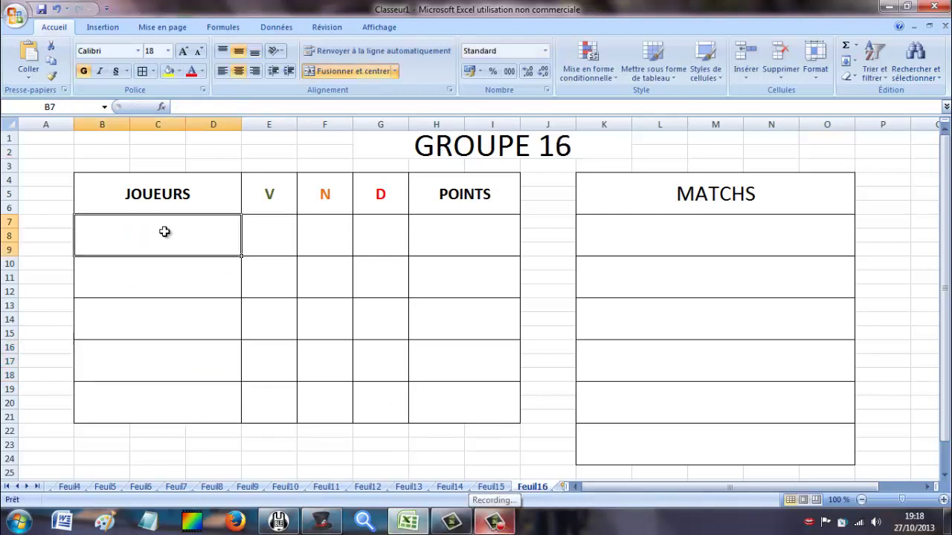
click(333, 522)
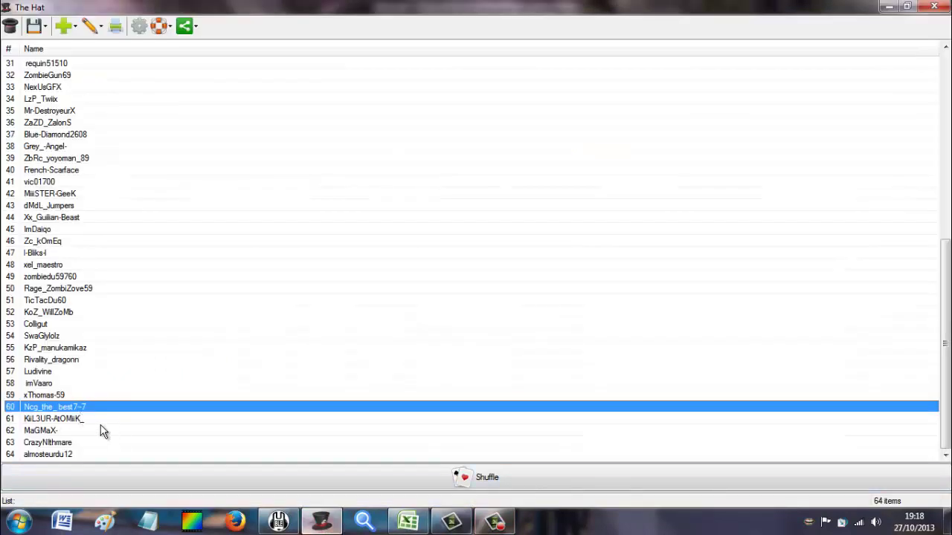
click(281, 522)
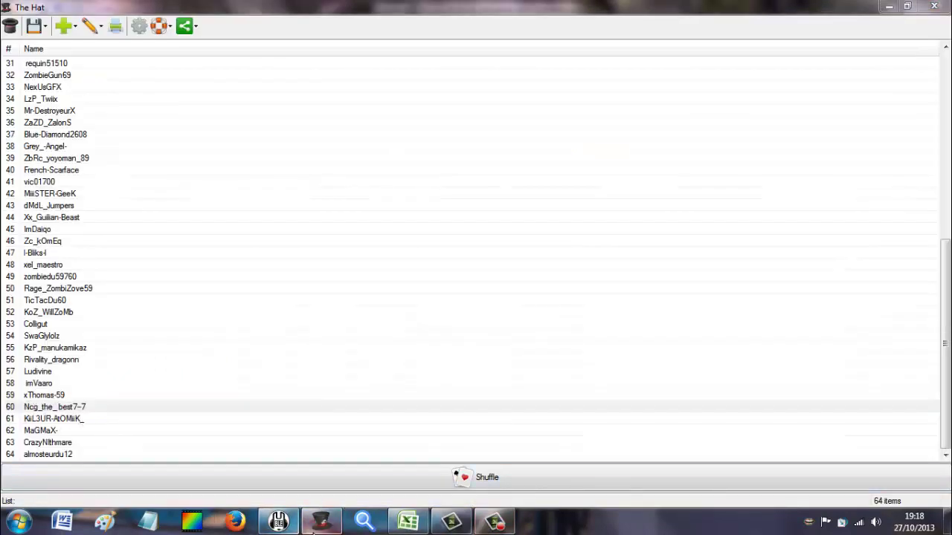
click(408, 522)
text(k)
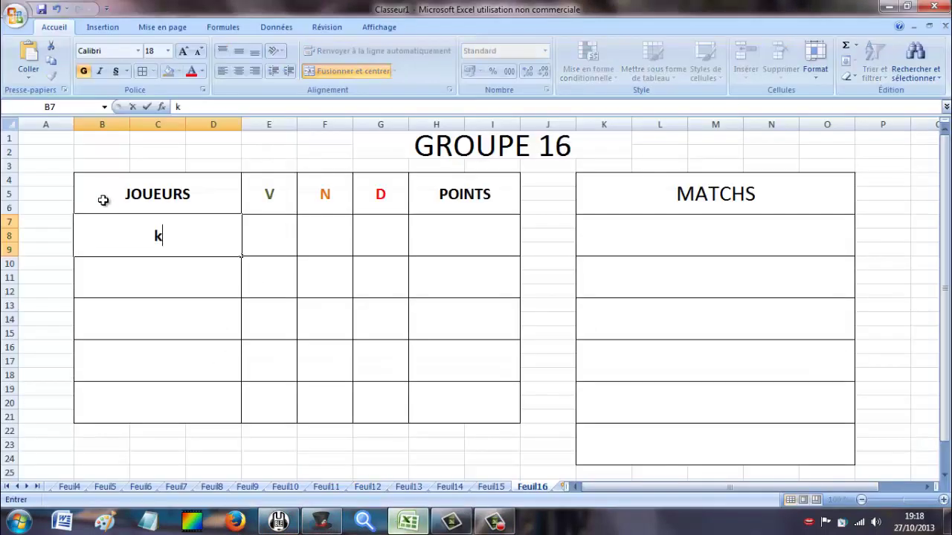
text(ill3E)
key(BackSpace)
text(U)
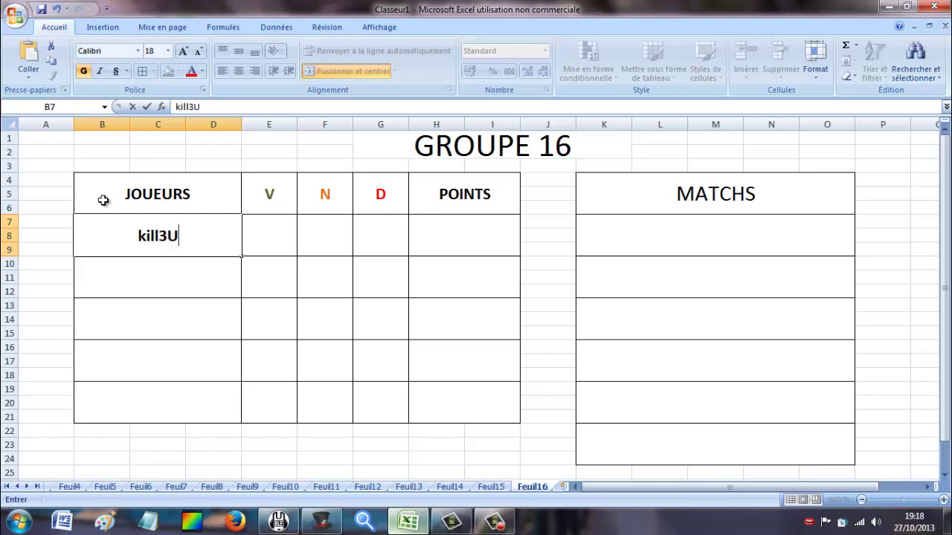
text(R-)
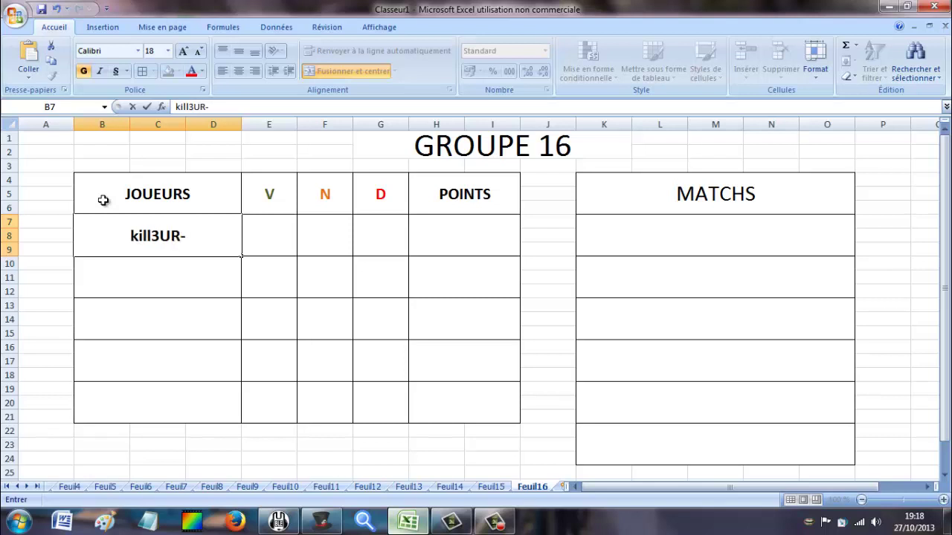
text(Atomiik)
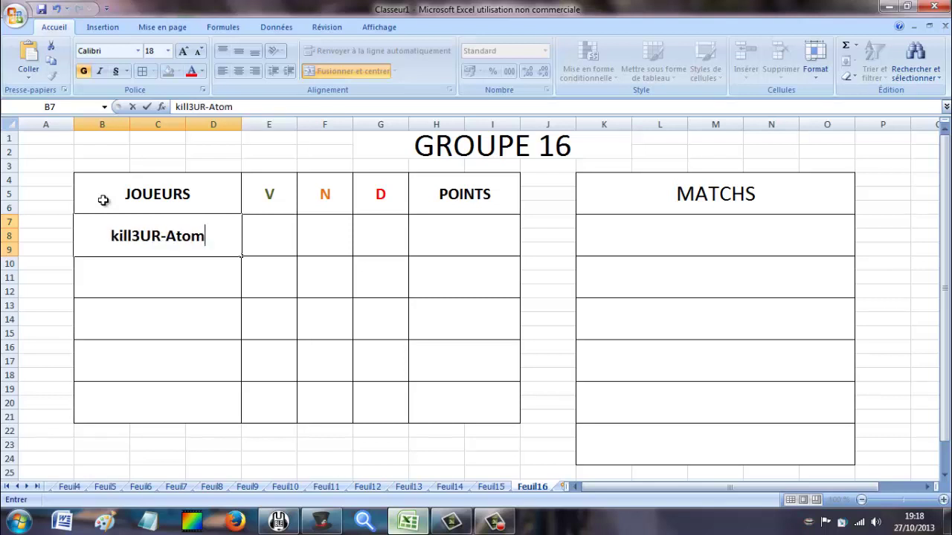
click(322, 522)
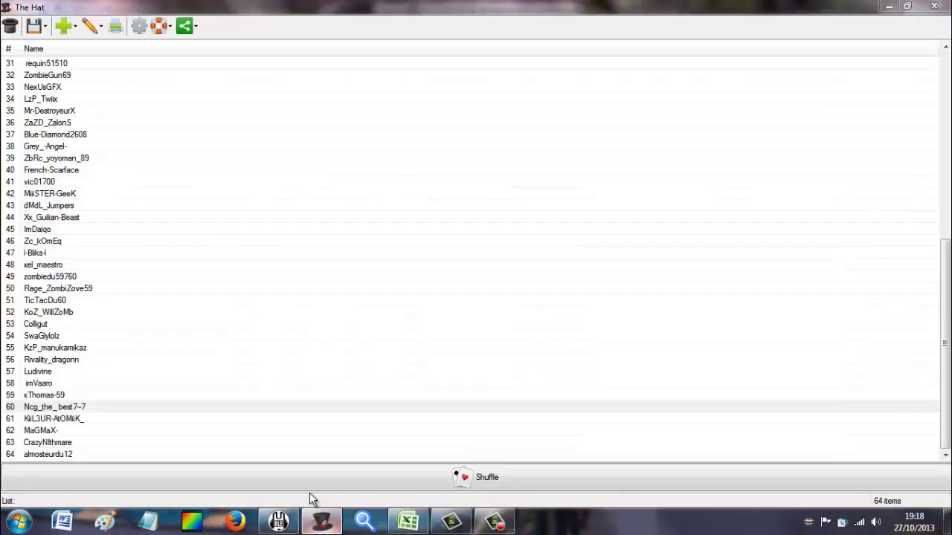
click(279, 523)
click(407, 521)
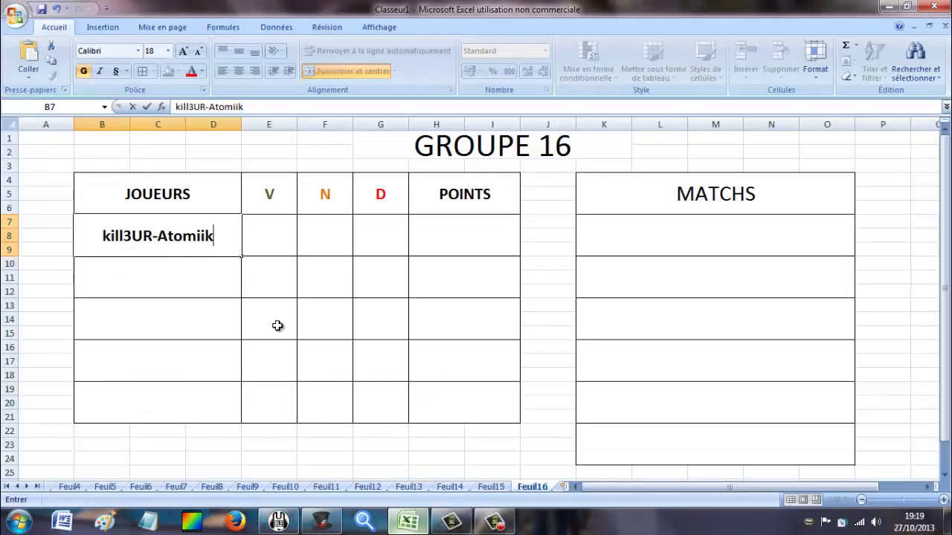
double_click(179, 234)
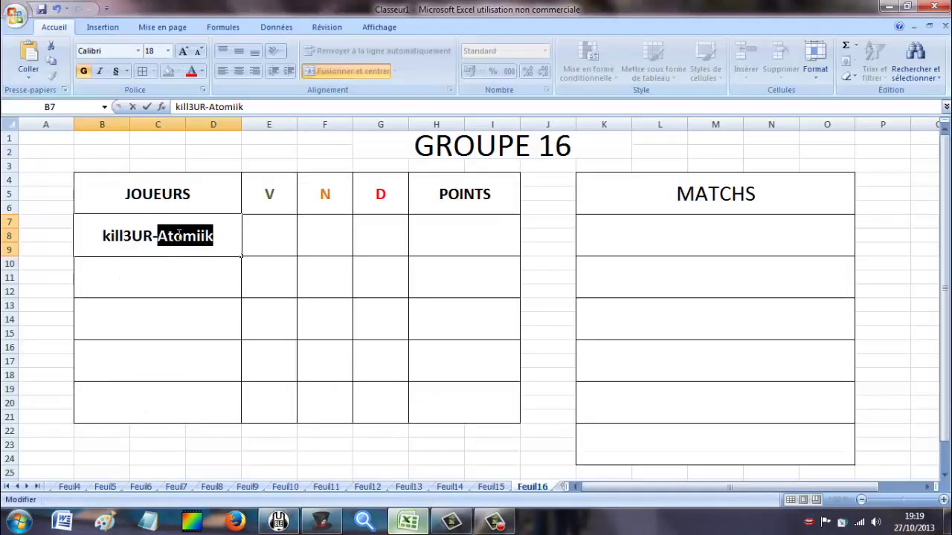
click(179, 235)
key(BackSpace)
text(OMiiK)
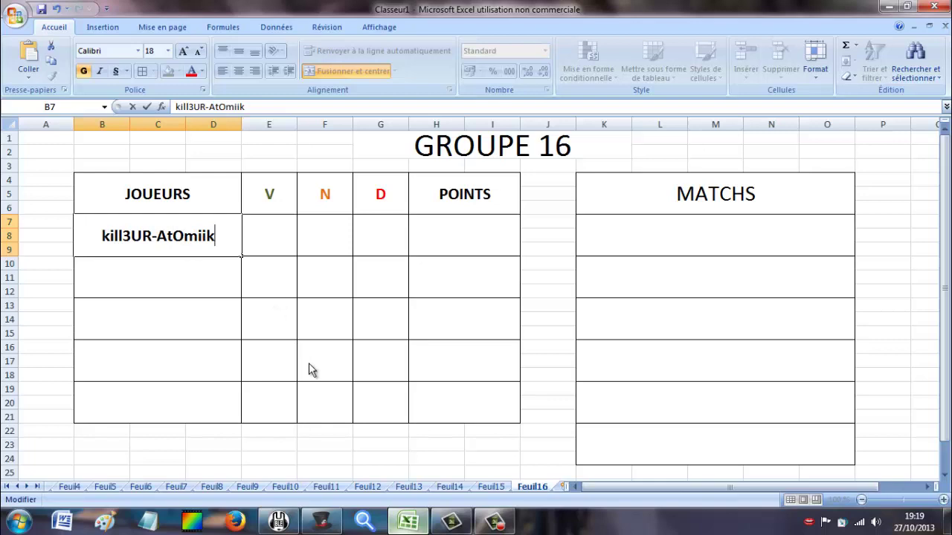
text(_)
click(334, 524)
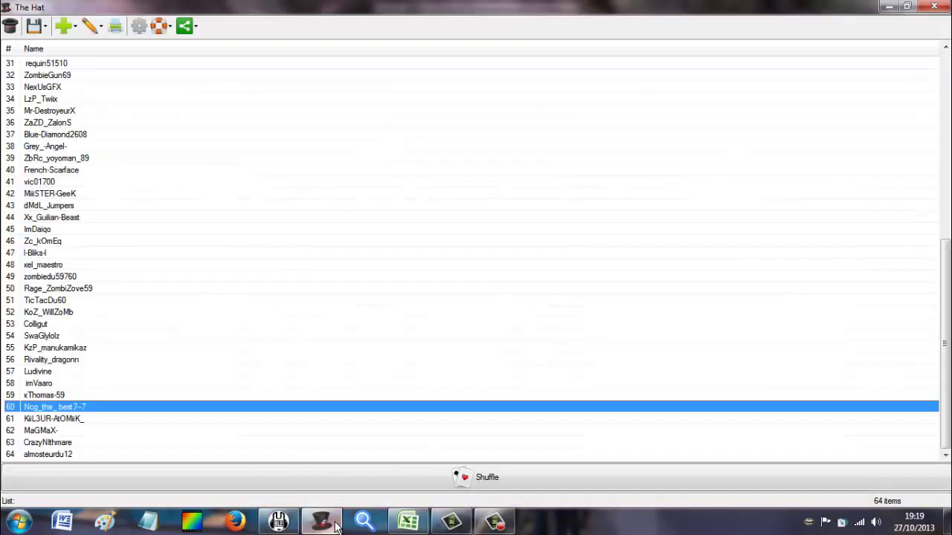
click(408, 522)
Enter MaGMaX- in cell B10, fixing its capitalisation against the list.
click(191, 278)
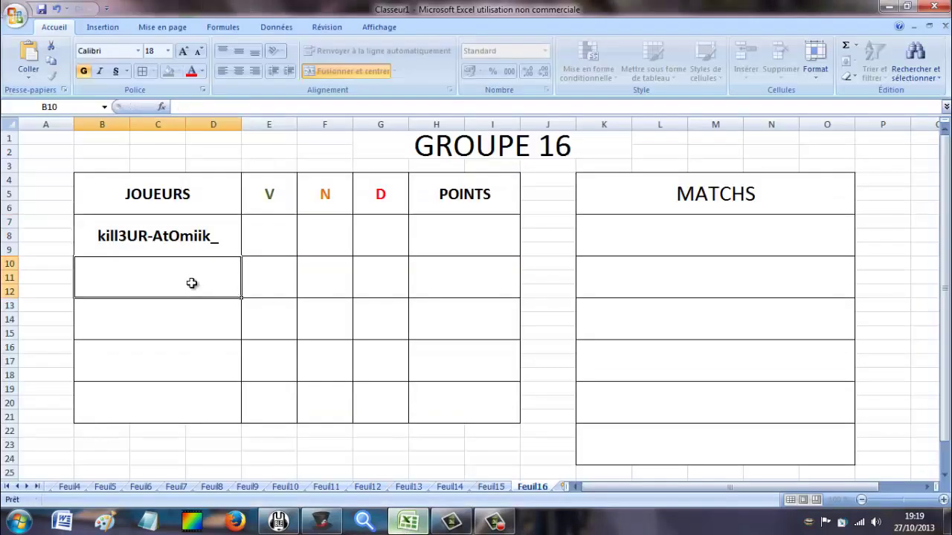
text(Ma)
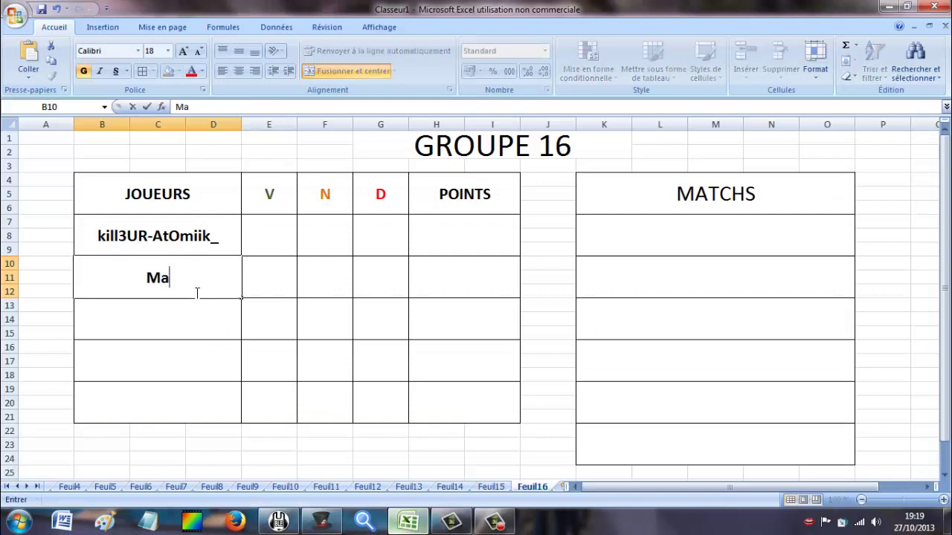
text(gMax-)
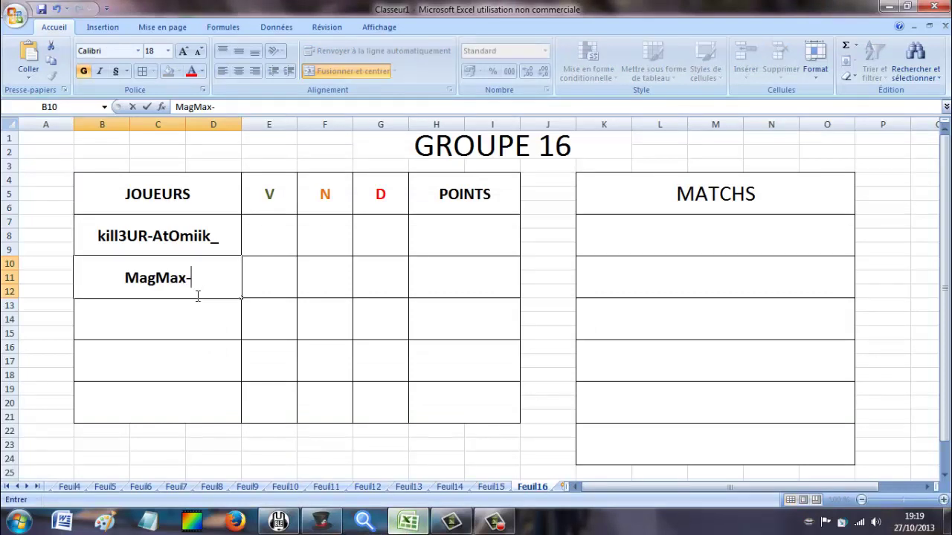
click(320, 522)
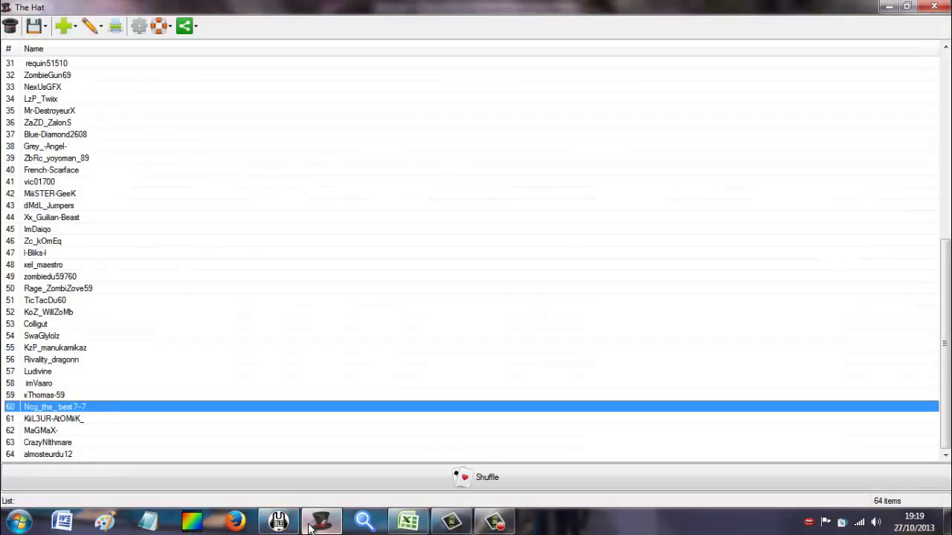
click(311, 527)
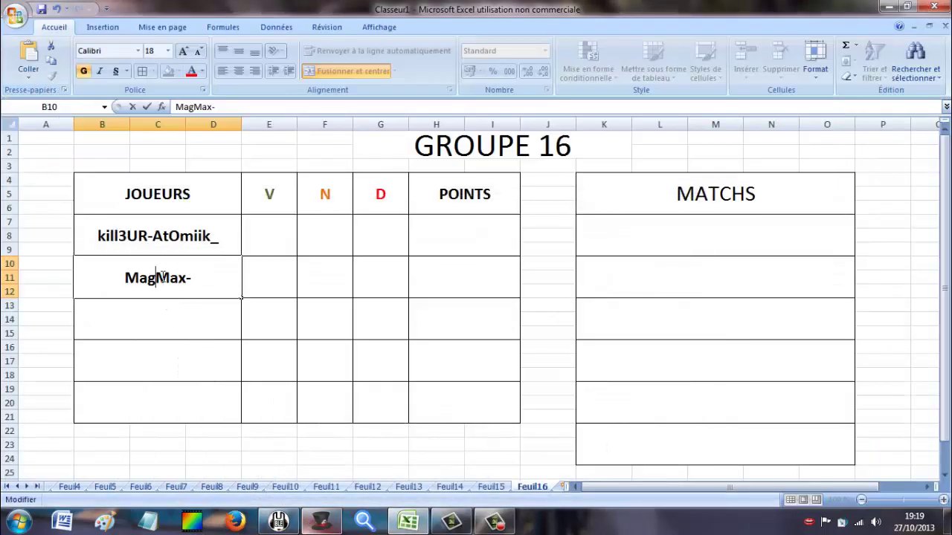
key(BackSpace)
text(G)
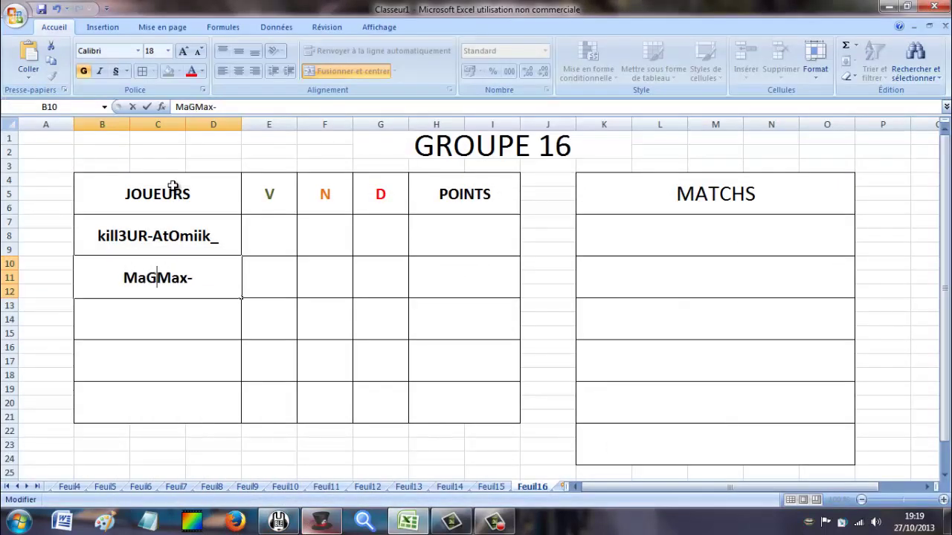
click(317, 526)
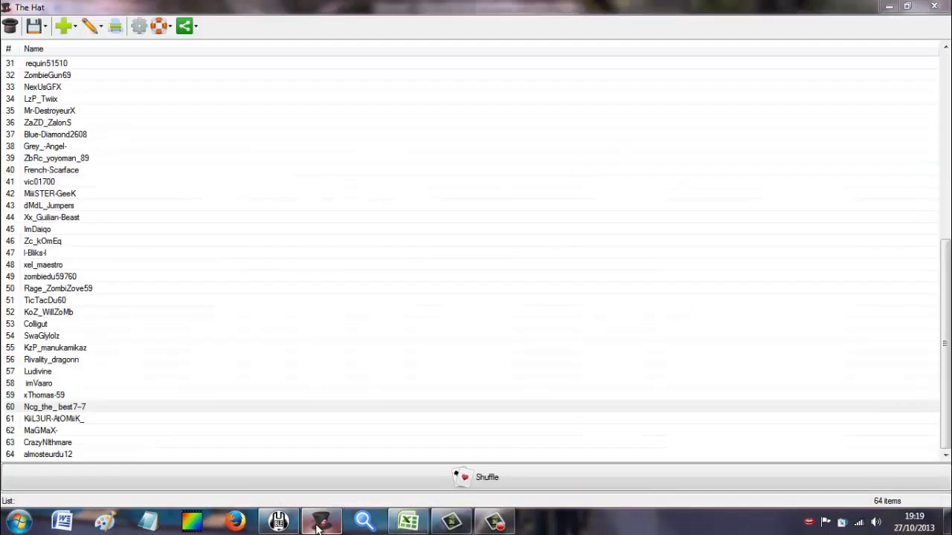
click(408, 523)
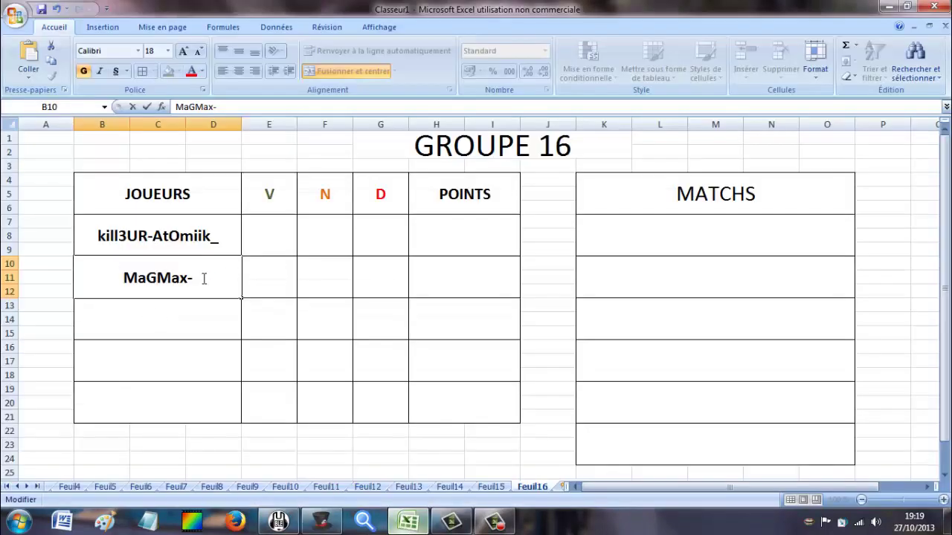
key(BackSpace)
key(BackSpace)
text(X-)
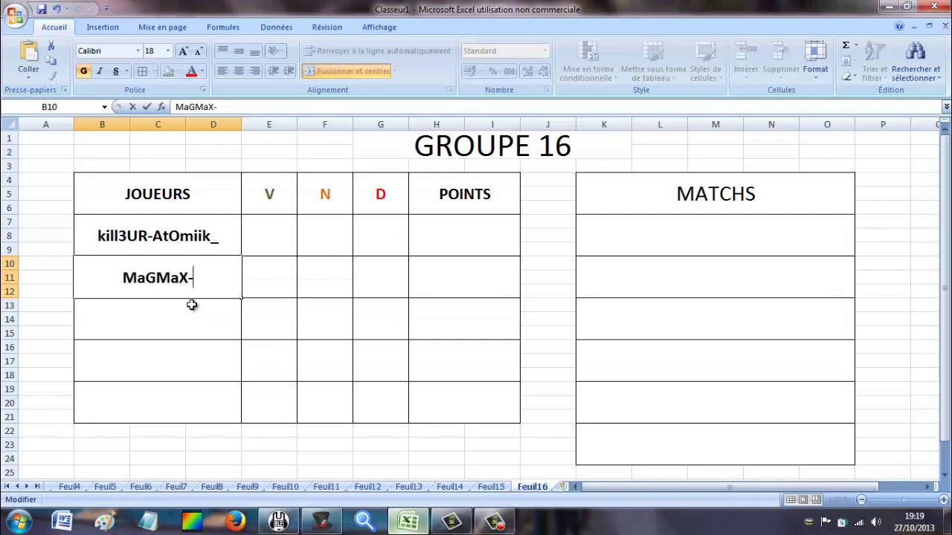
key(Return)
click(331, 523)
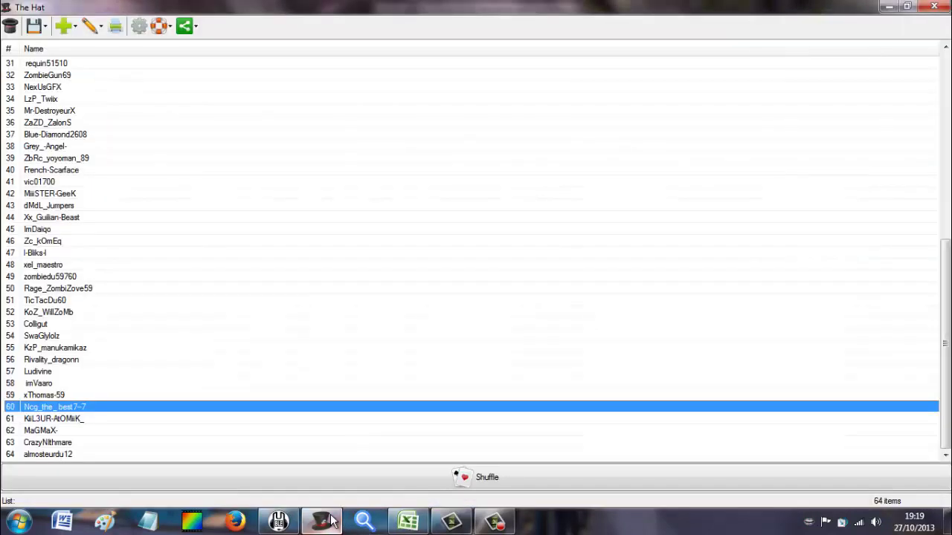
click(331, 523)
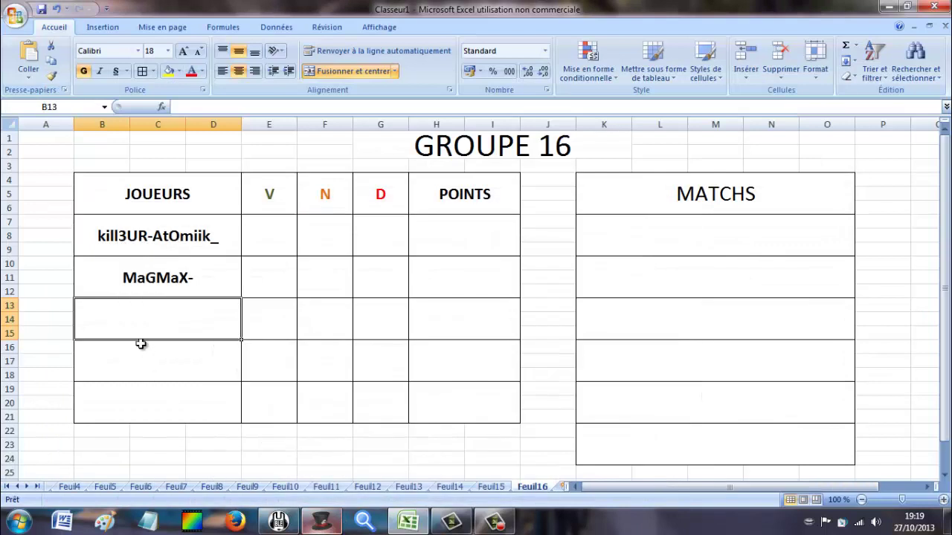
text(Crazy)
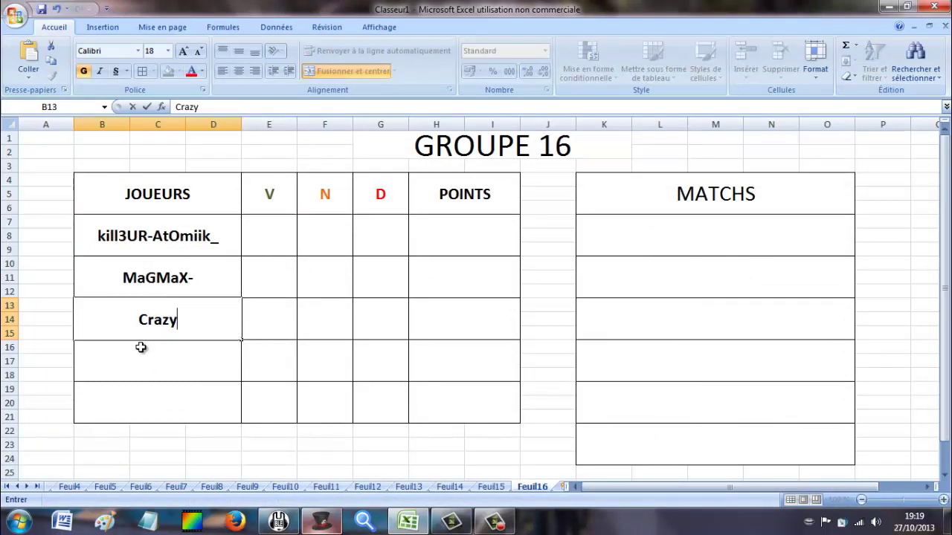
text(Nithmare)
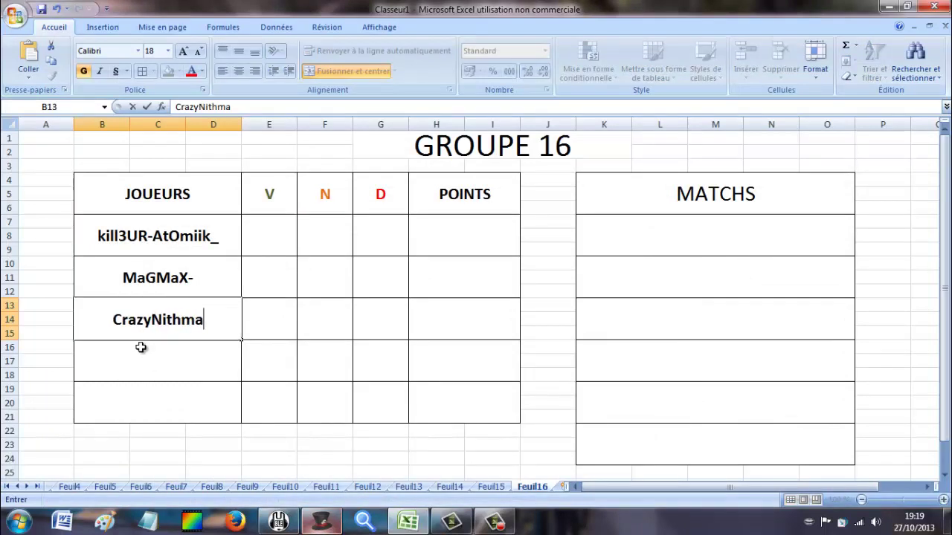
click(153, 375)
click(327, 523)
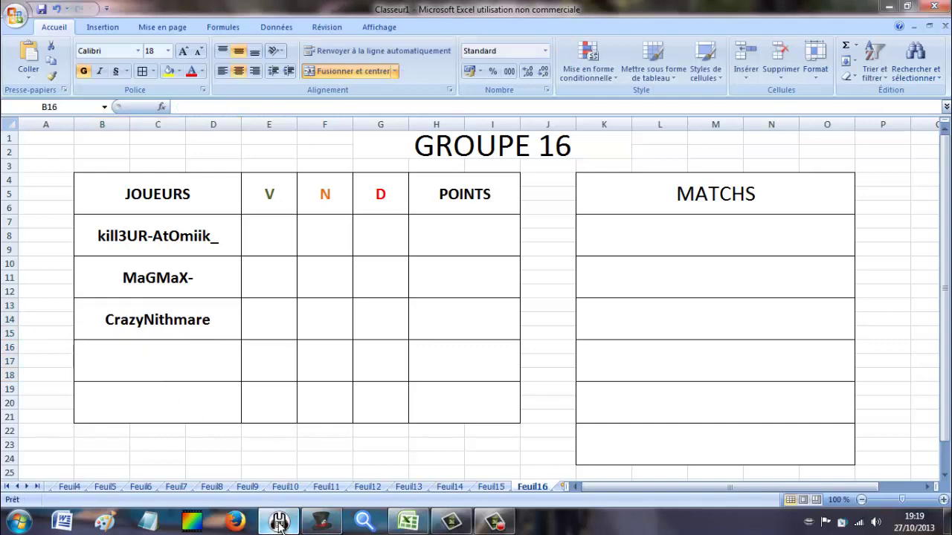
click(323, 525)
click(318, 527)
click(319, 528)
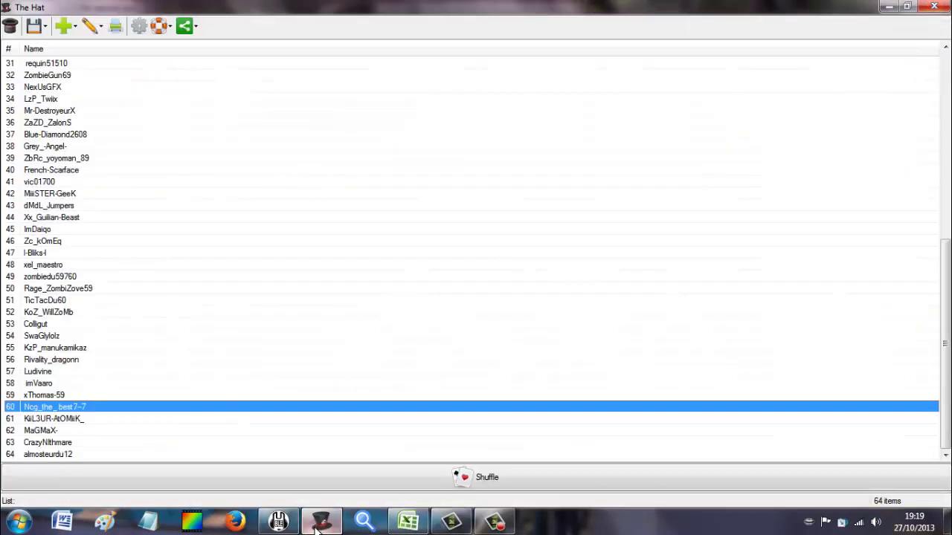
click(318, 528)
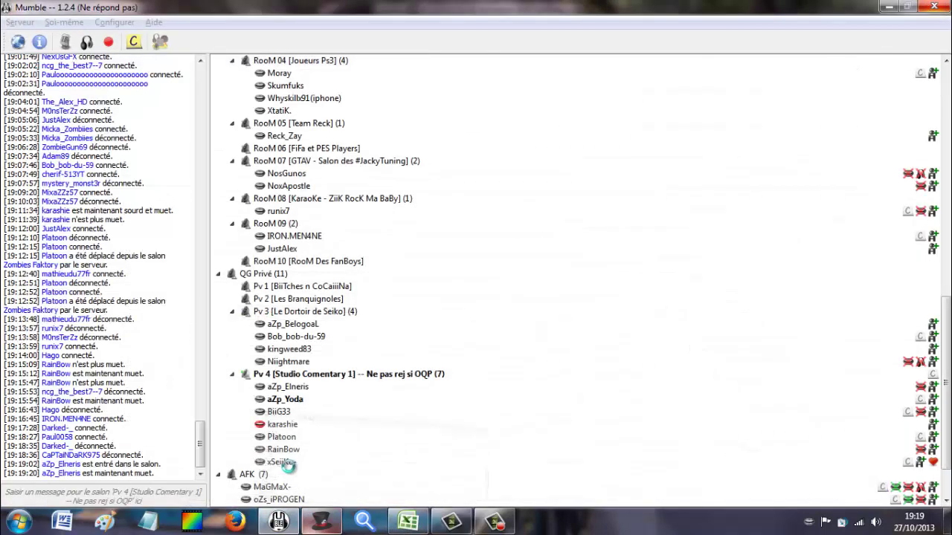
click(407, 524)
click(196, 371)
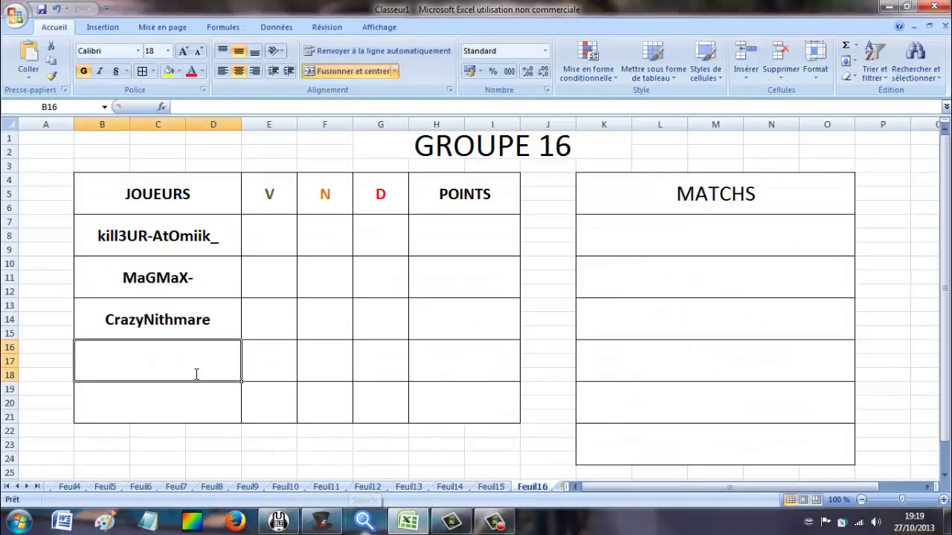
text(almosteurdu12)
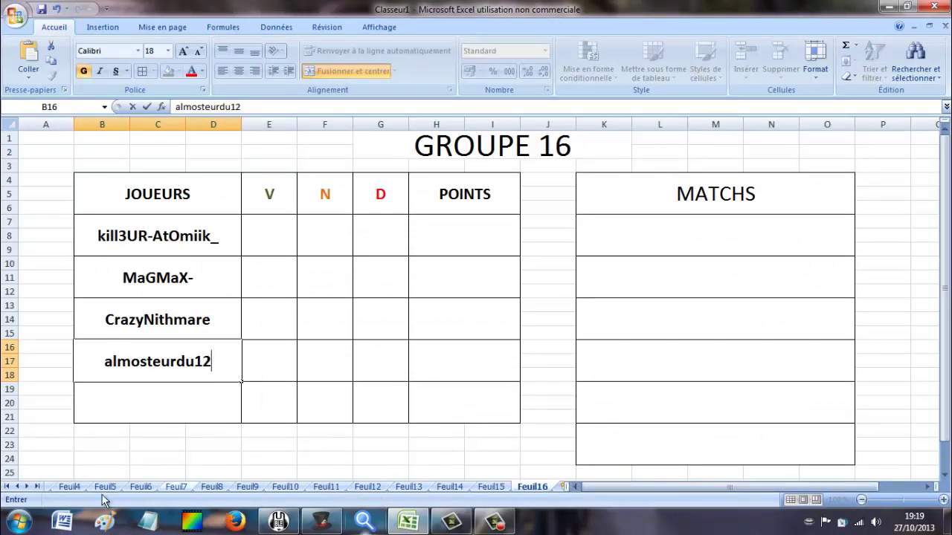
click(6, 487)
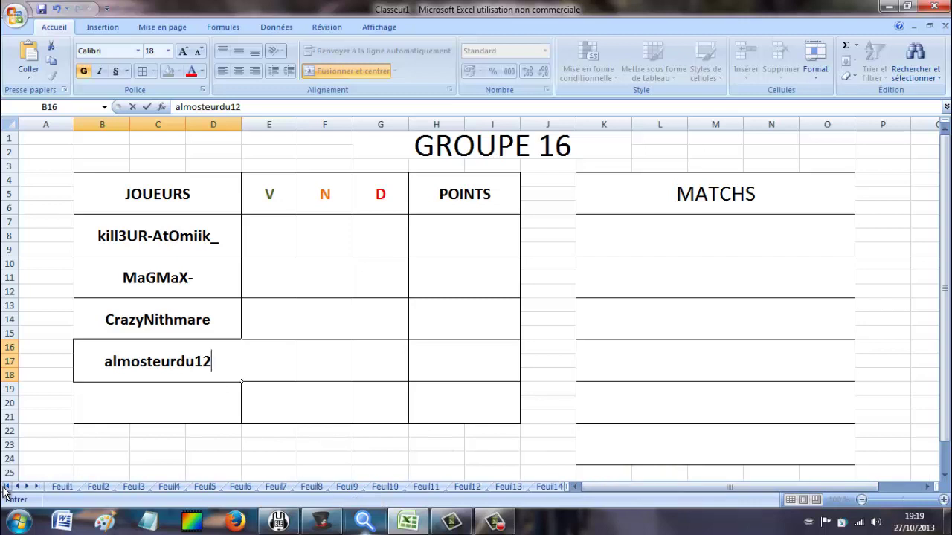
click(65, 487)
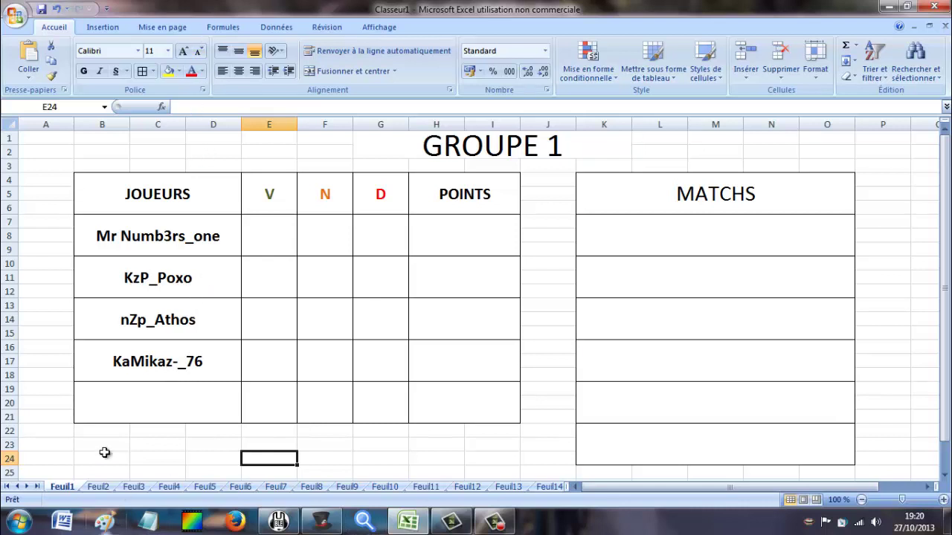
Review the GROUPE 2 through GROUPE 7 sheets in turn.
click(90, 488)
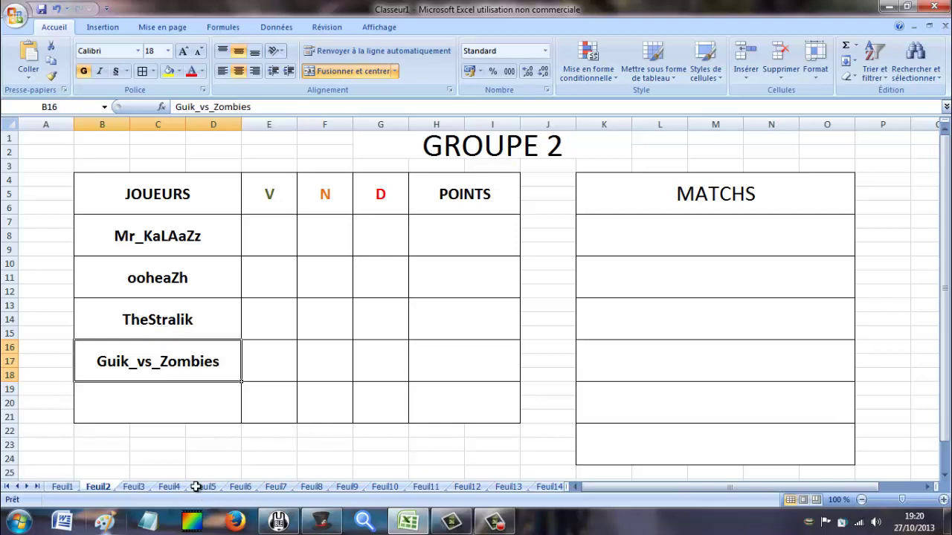
click(134, 487)
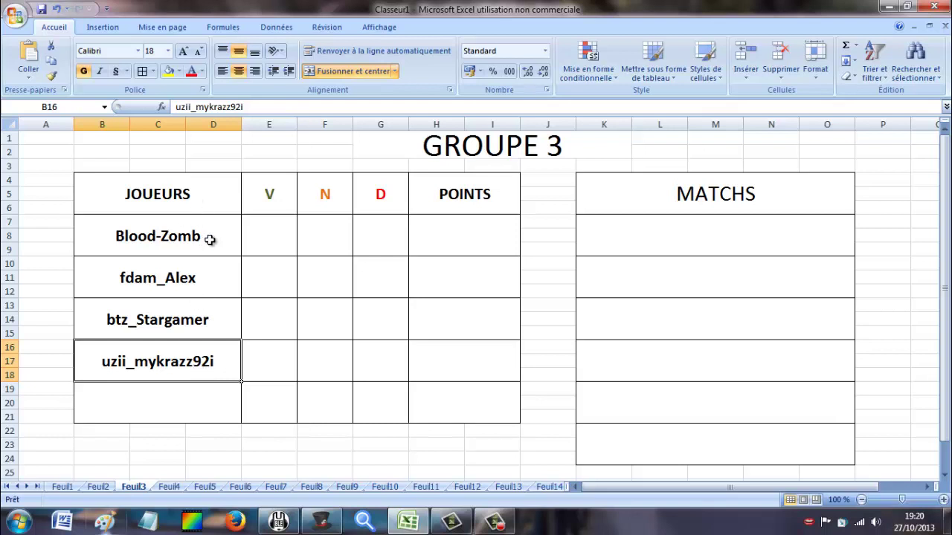
click(170, 487)
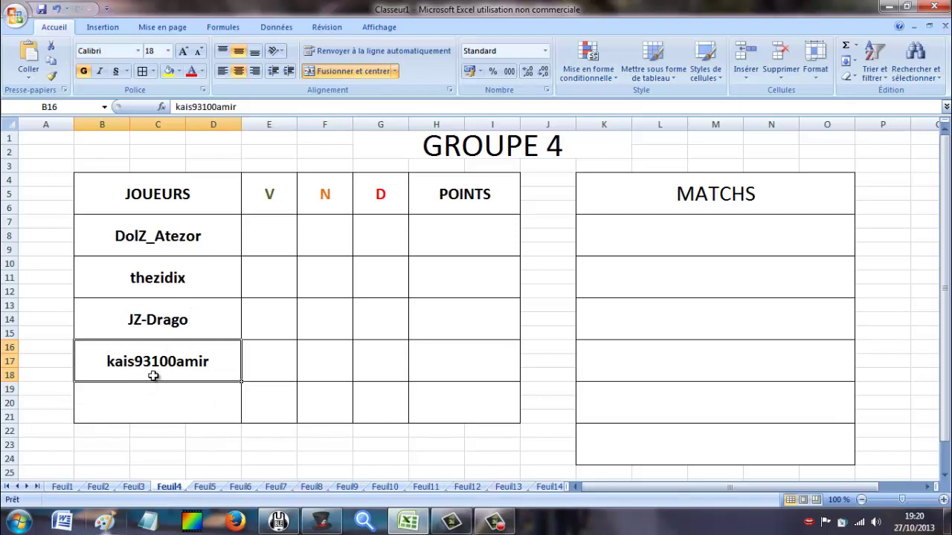
click(205, 487)
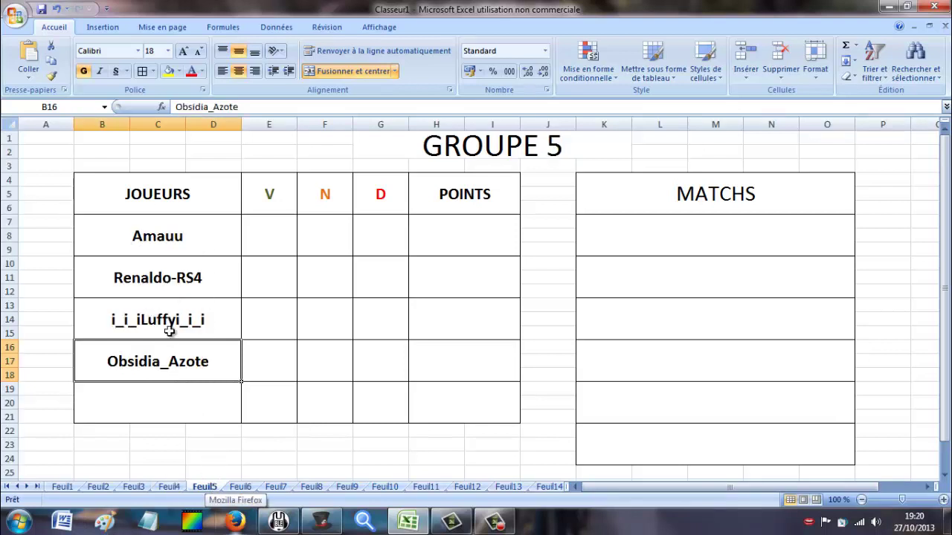
click(248, 490)
scroll(207, 399, up, 2)
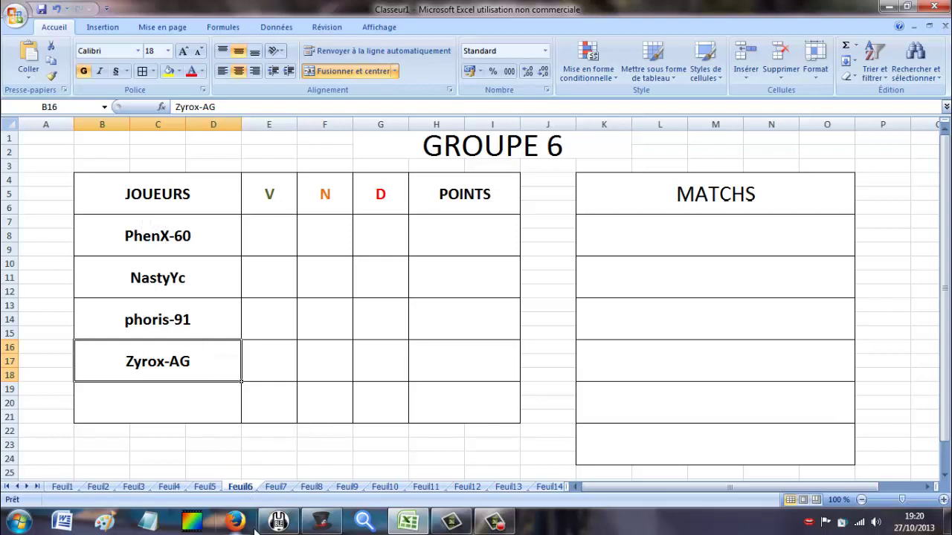
click(277, 488)
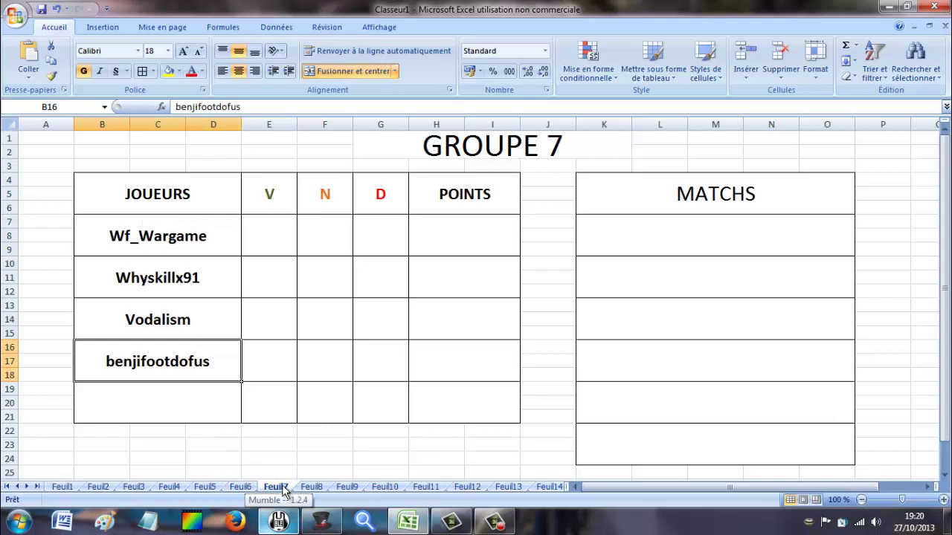
click(248, 487)
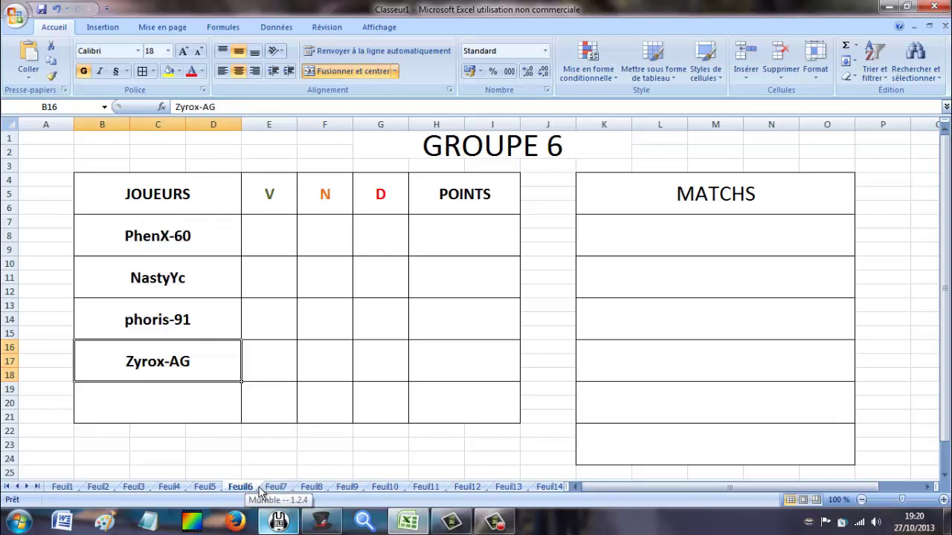
click(274, 487)
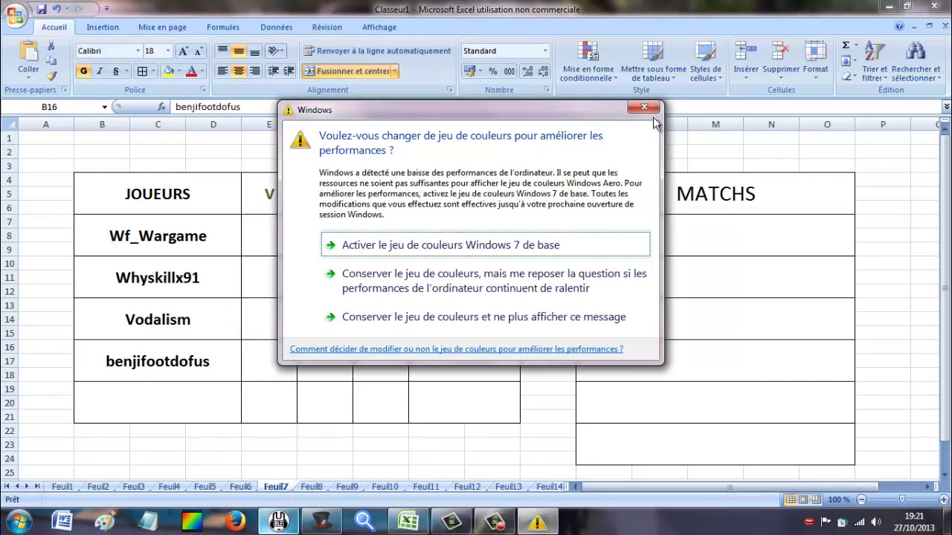
Dismiss the colour-scheme warning, check GROUPE 7's names, then open GROUPE 8.
click(644, 107)
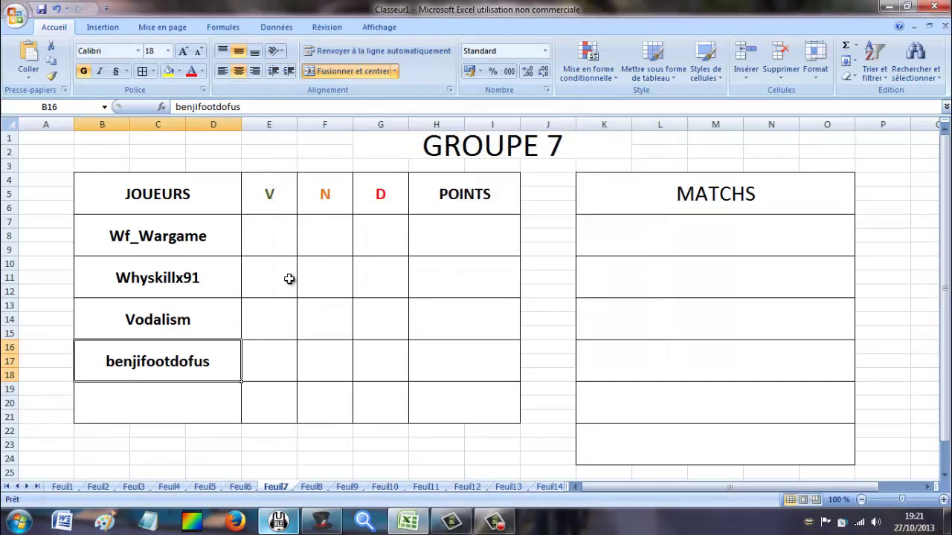
click(189, 286)
click(183, 319)
click(153, 368)
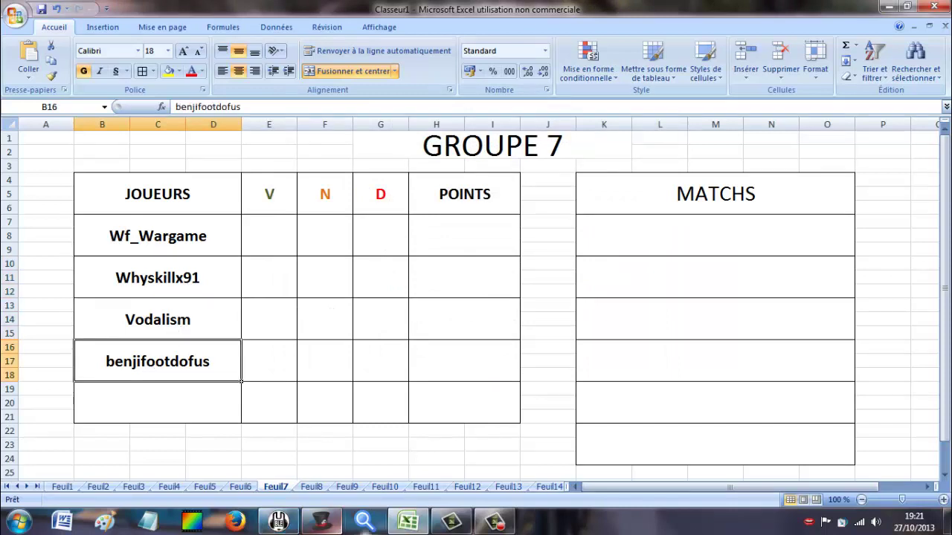
click(325, 487)
scroll(257, 259, up, 3)
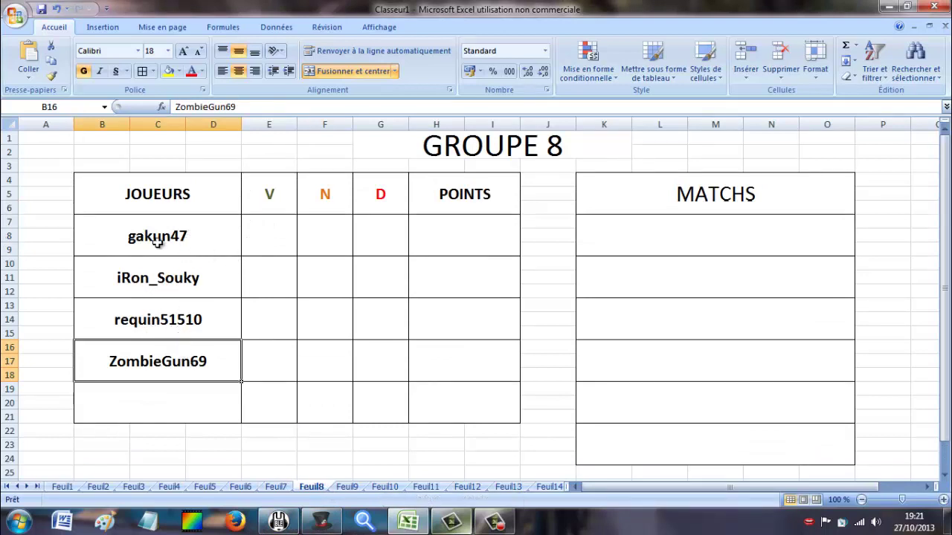
Review the GROUPE 9 through GROUPE 13 sheets in turn.
click(348, 487)
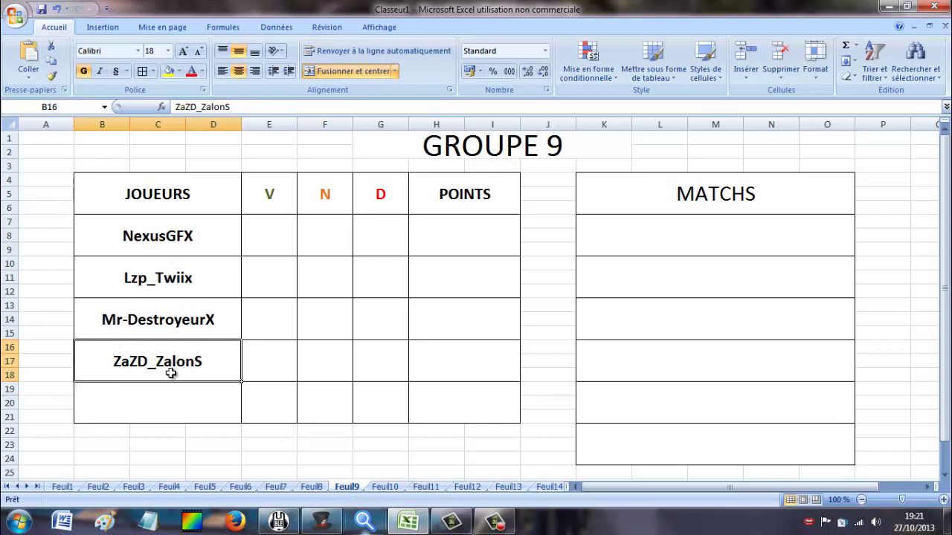
click(397, 490)
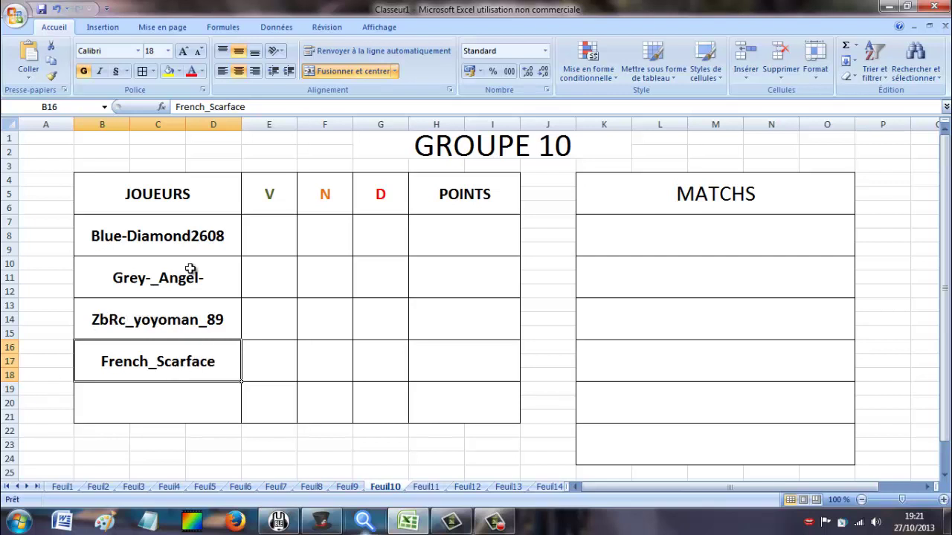
click(426, 487)
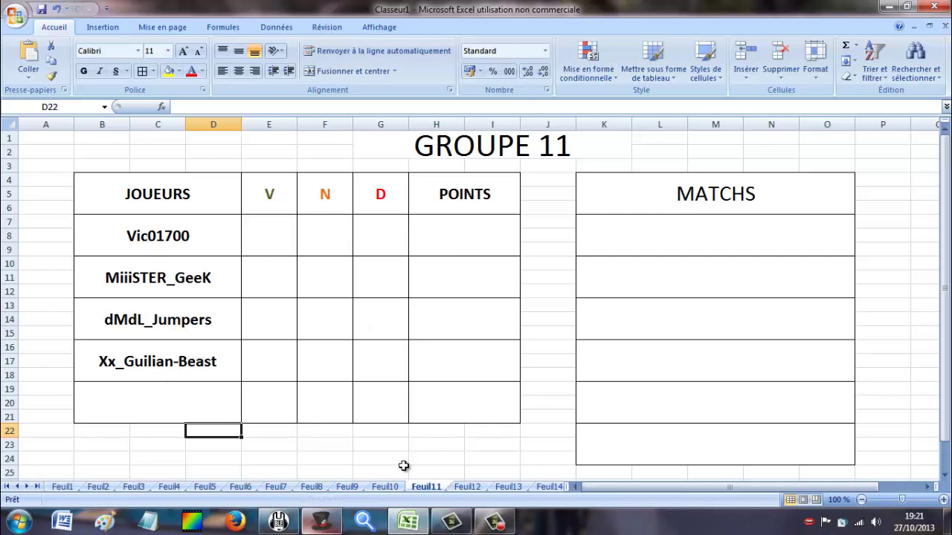
click(468, 486)
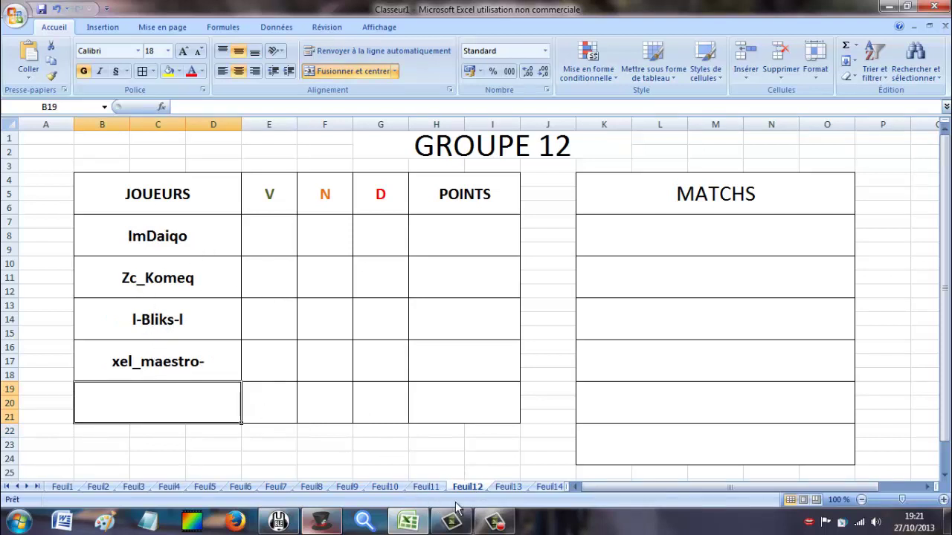
click(509, 487)
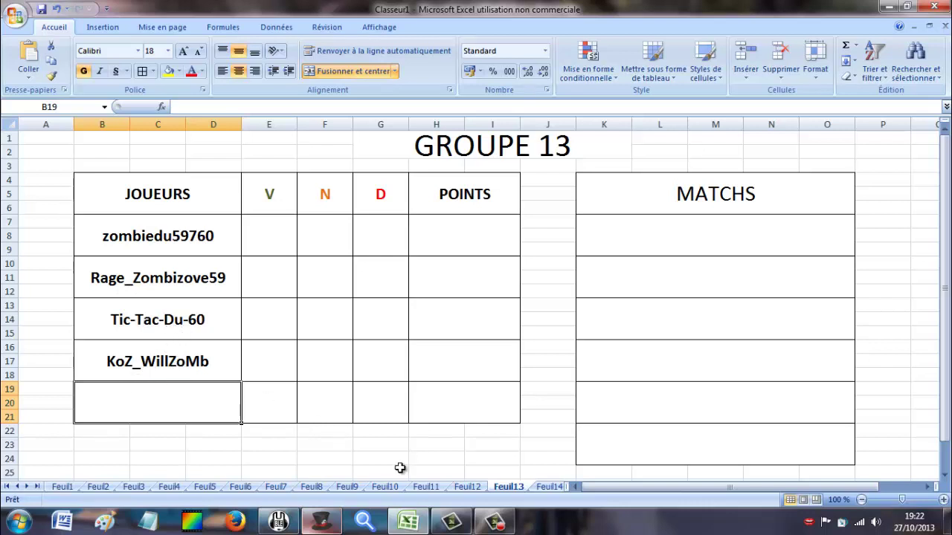
click(426, 524)
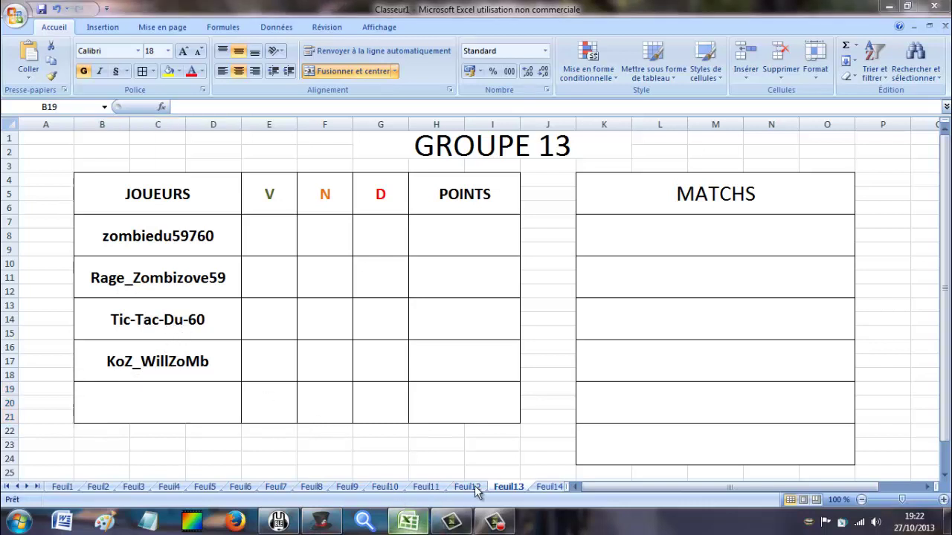
View GROUPE 14, dismiss the colour-scheme warning, and open GROUPE 15.
click(549, 486)
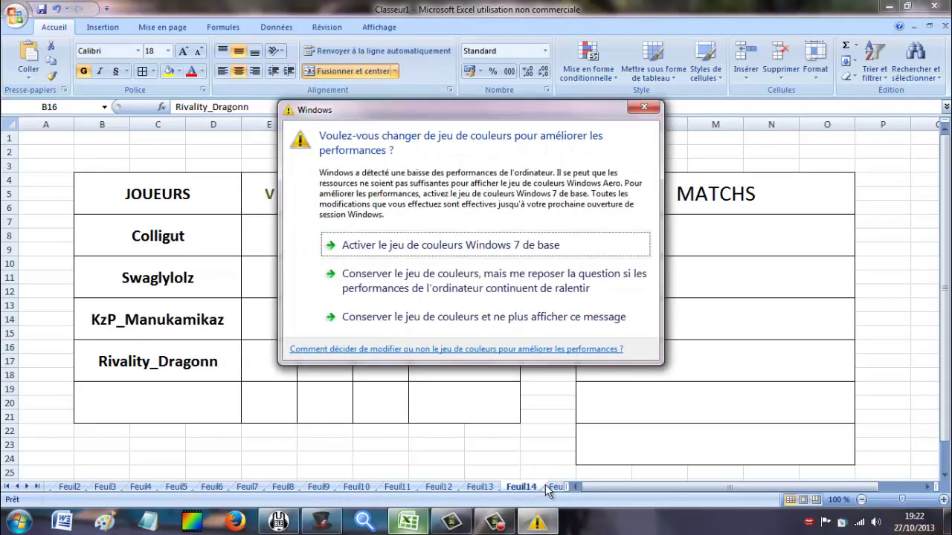
click(644, 107)
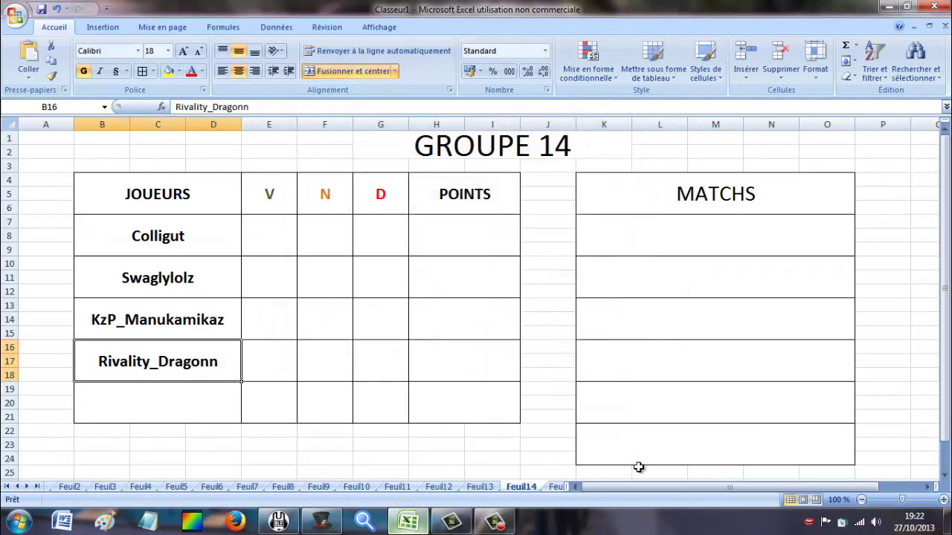
drag(644, 488, 573, 487)
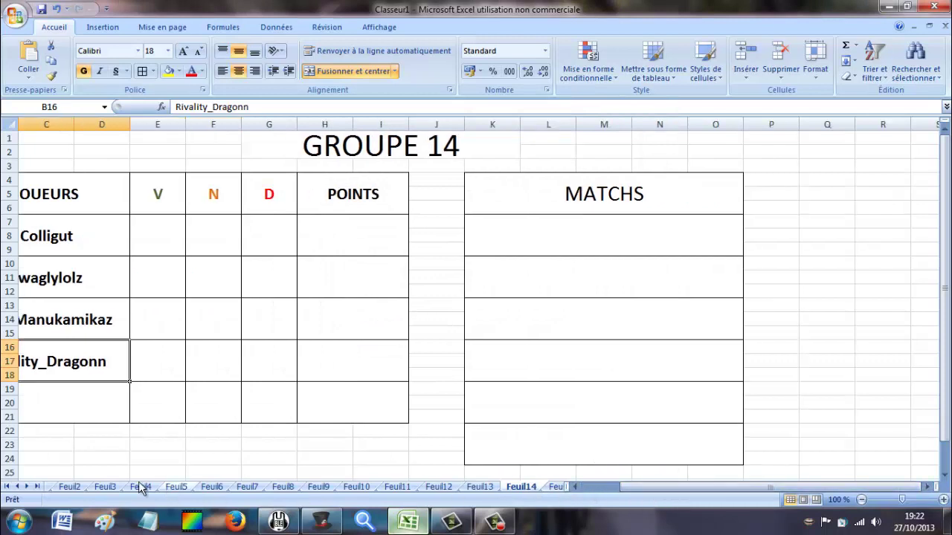
click(37, 487)
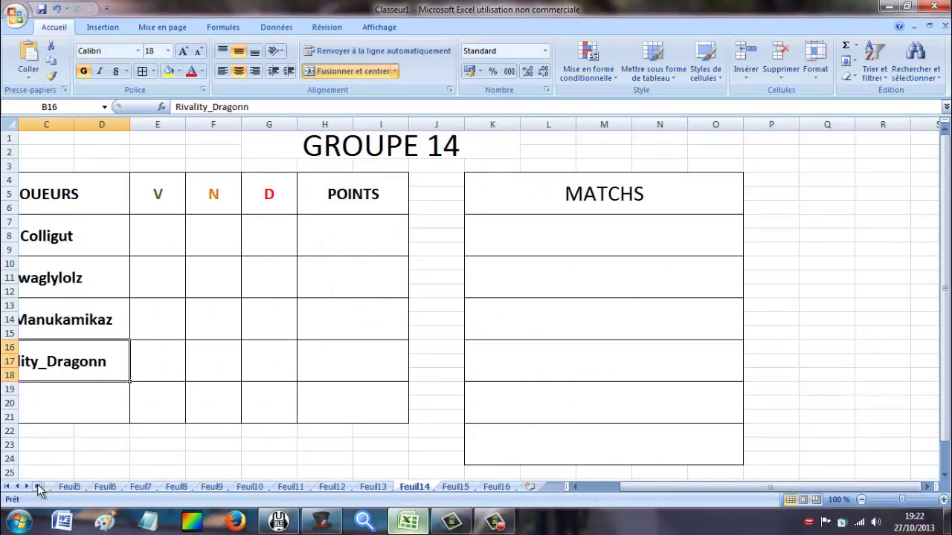
click(457, 488)
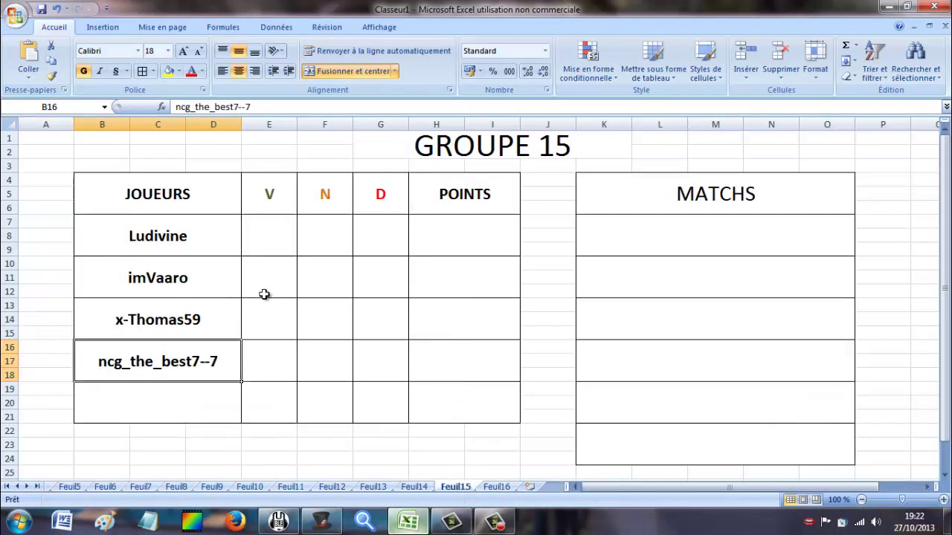
Check Ludivine on GROUPE 15, view GROUPE 16, and scroll the tabs back to the start.
click(158, 238)
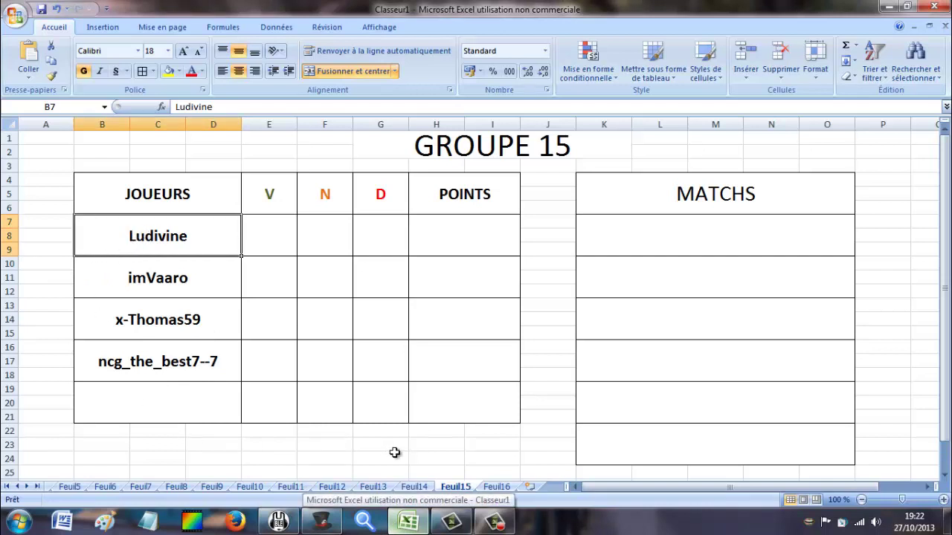
click(504, 487)
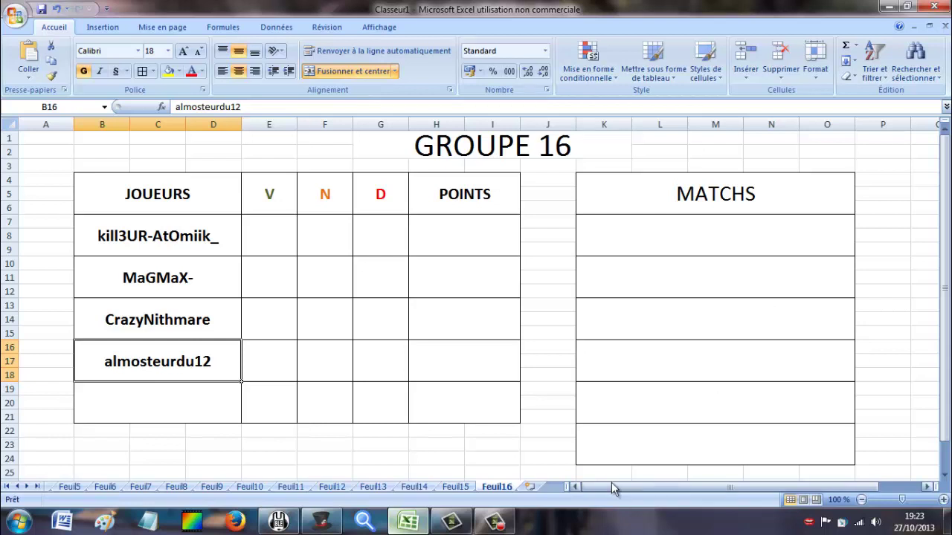
drag(584, 489, 529, 487)
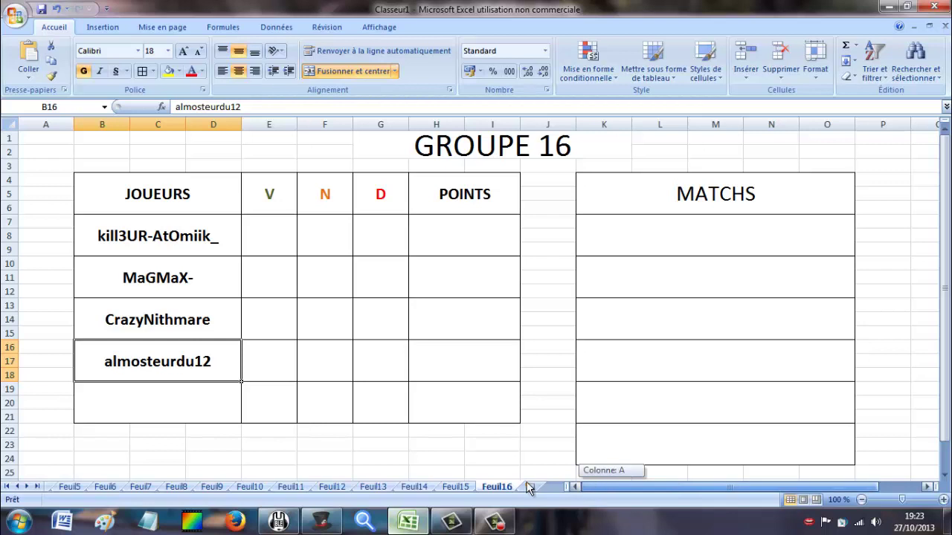
click(11, 488)
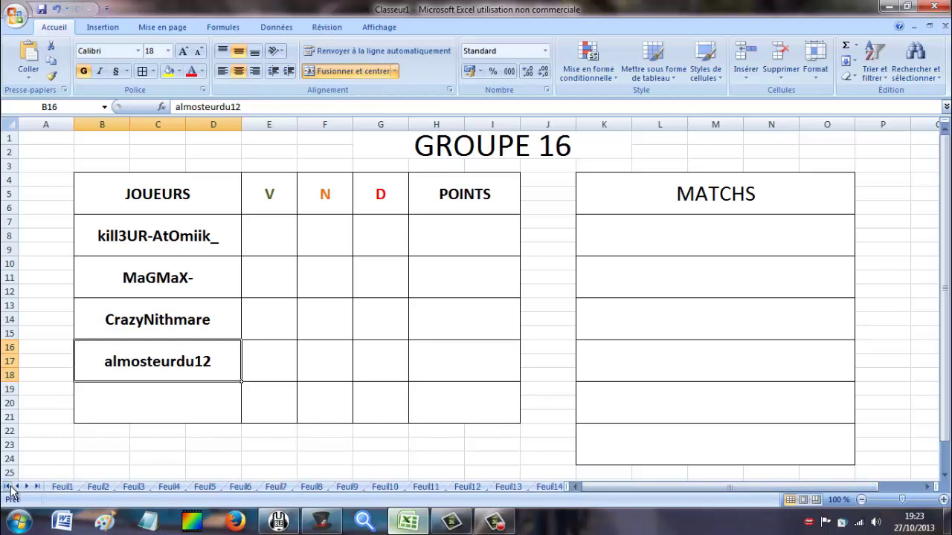
View GROUPE 1, then GROUPE 2, dismissing the colour-scheme warning.
click(62, 487)
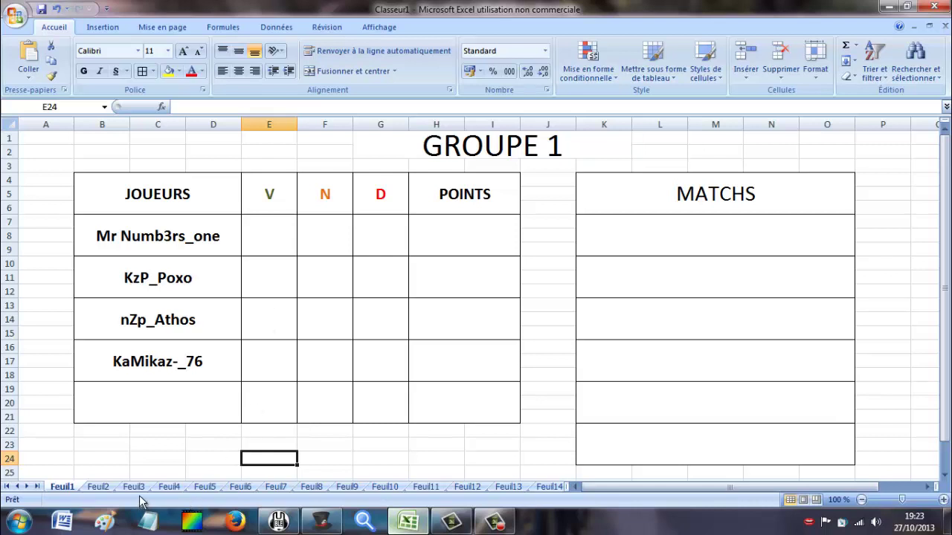
click(95, 487)
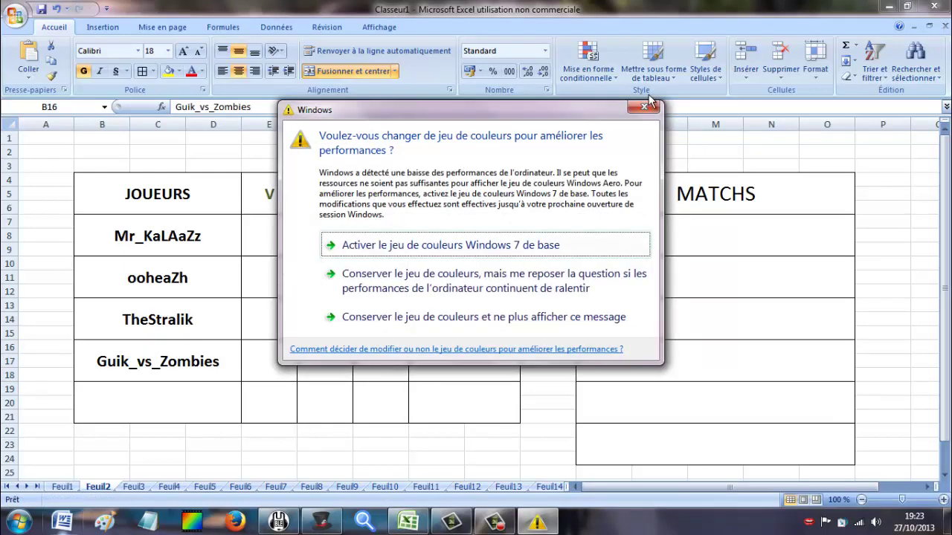
click(644, 106)
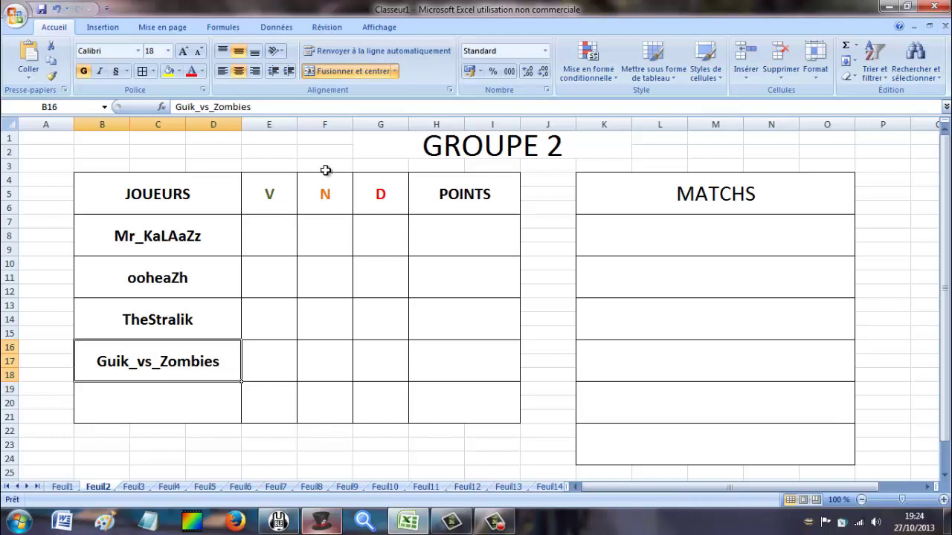
click(494, 522)
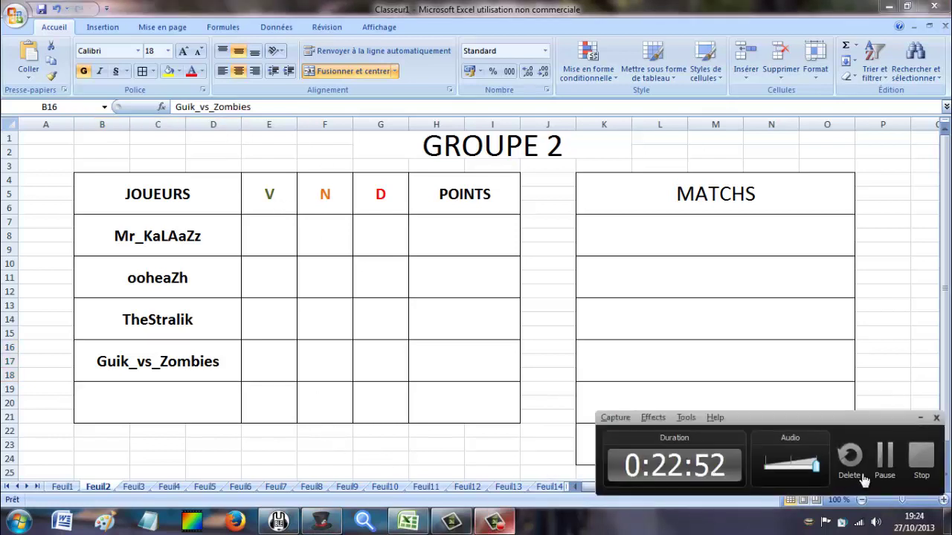